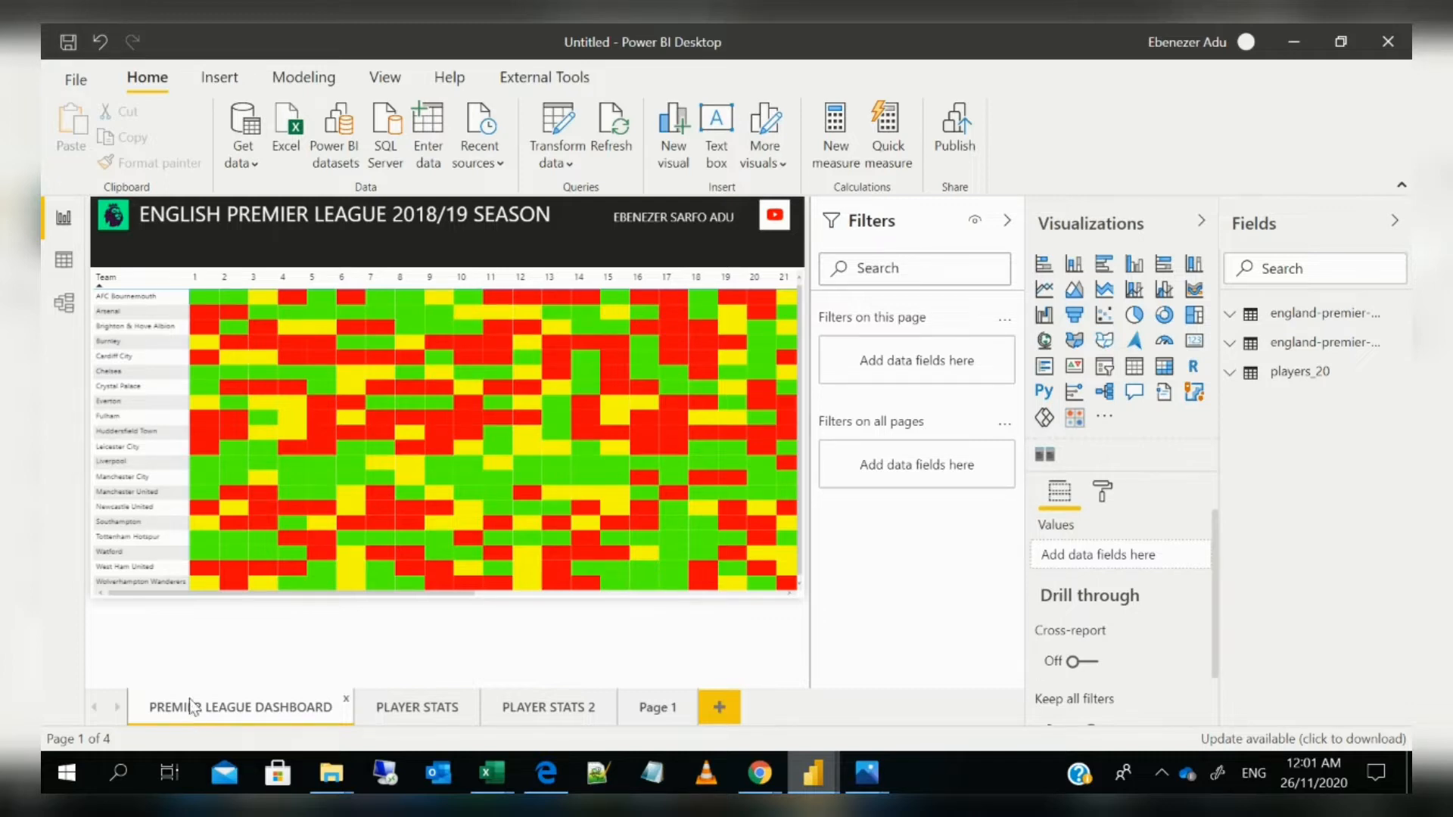
# Open the Power Query editor and display the last england-premier-league-matches query in the list
pyautogui.click(565, 159)
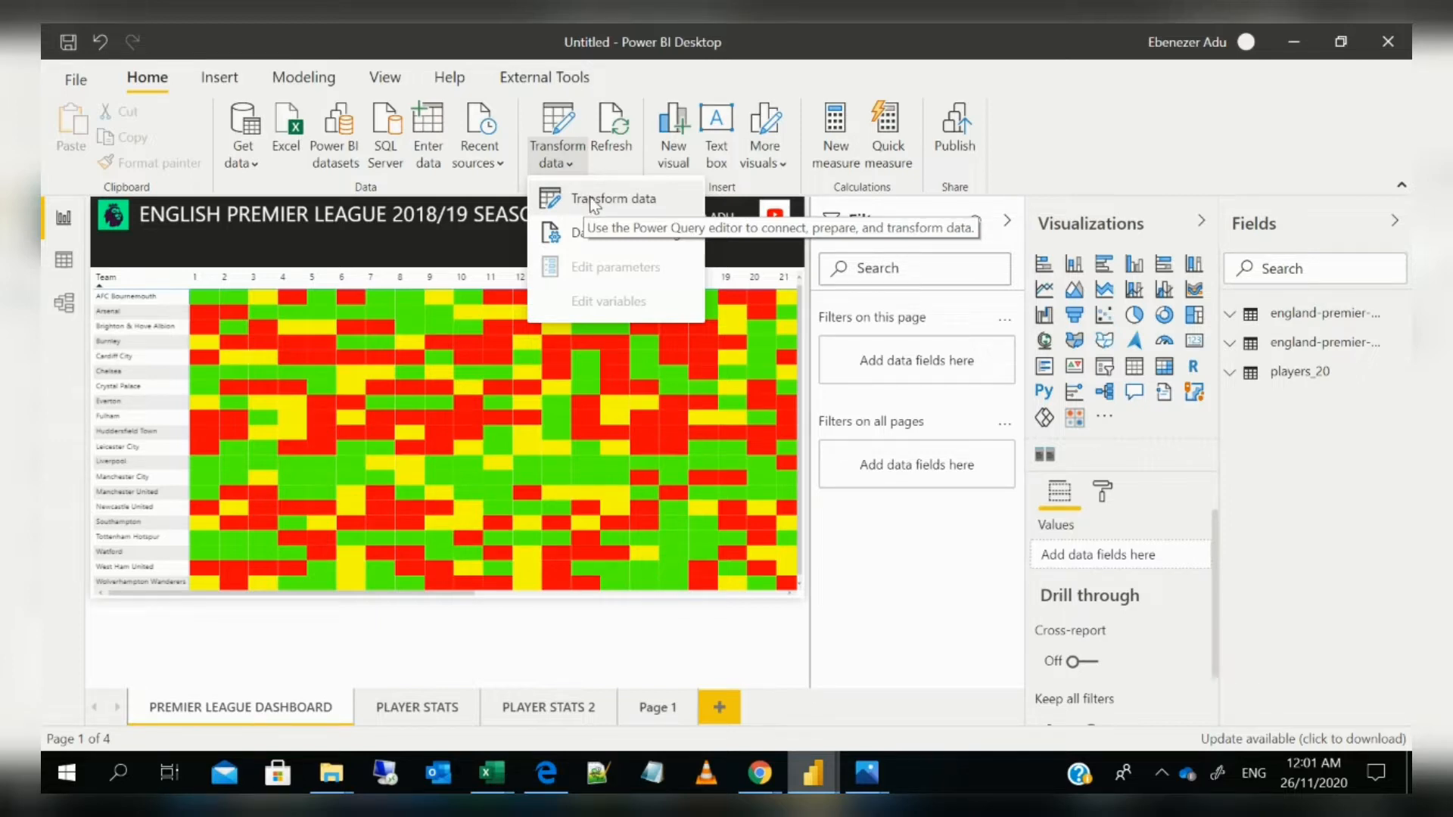
pyautogui.click(592, 200)
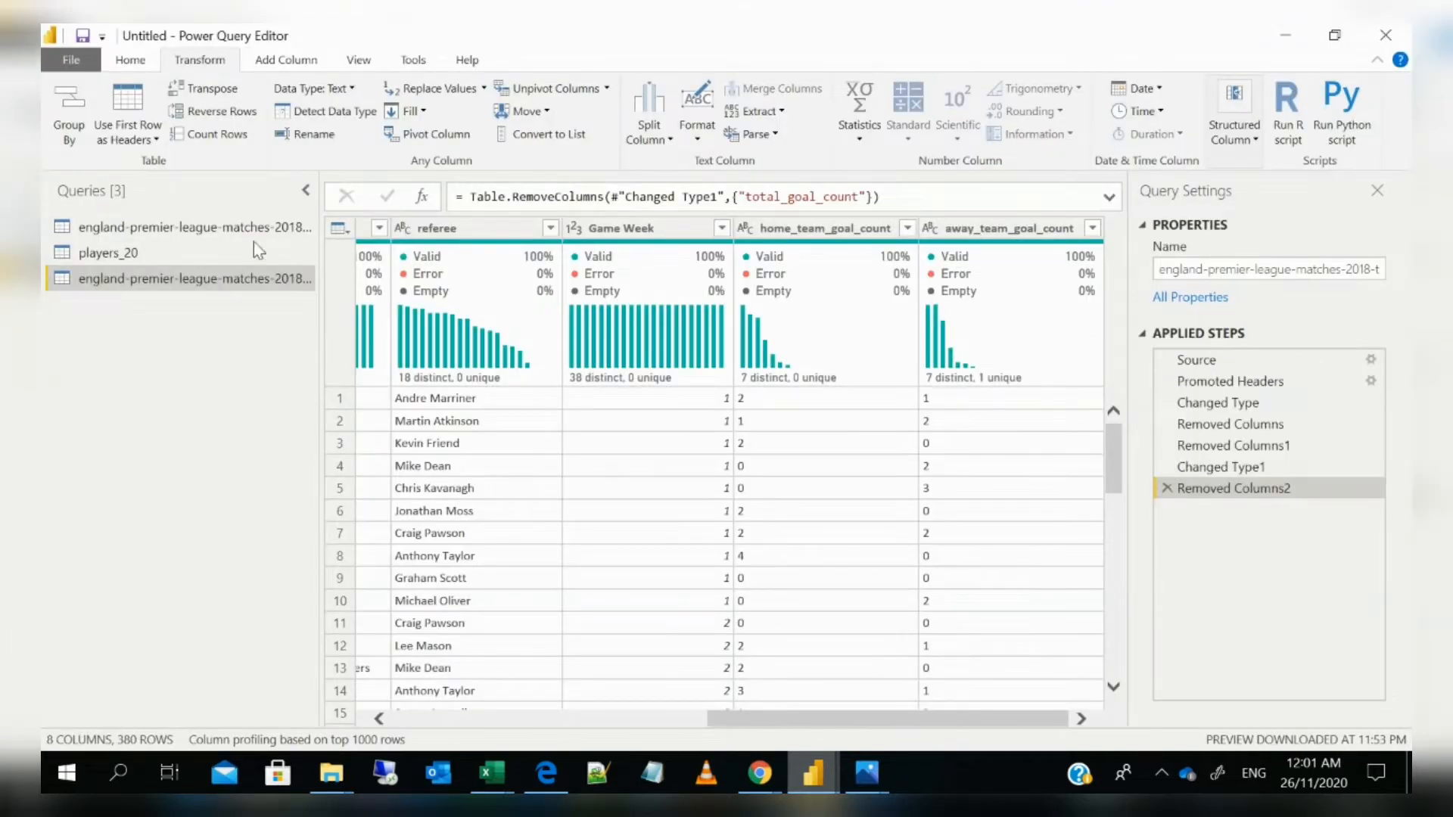
pyautogui.click(164, 229)
pyautogui.click(163, 277)
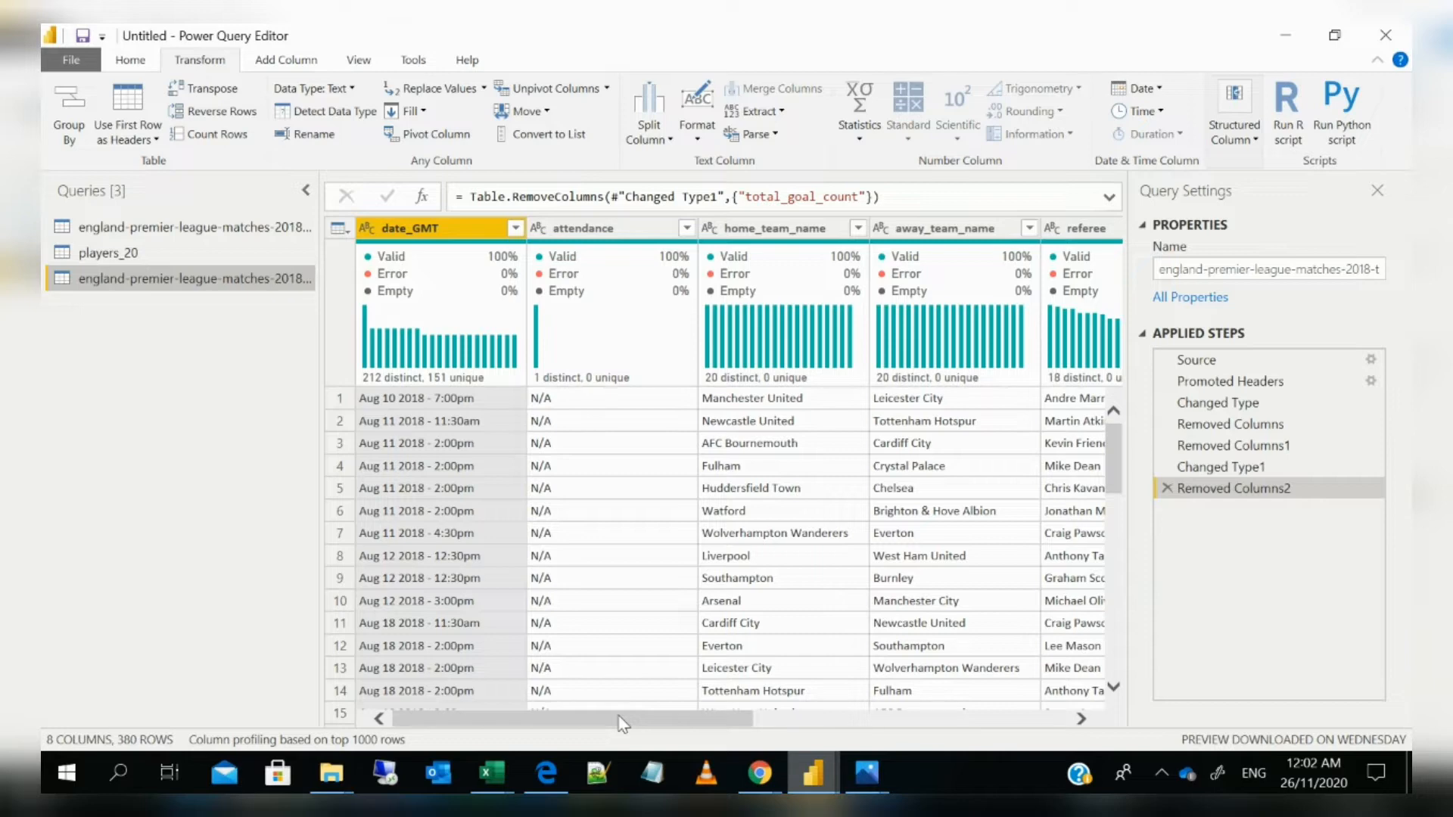
# Start a custom column named Match in the displayed matches query
pyautogui.moveTo(620, 719); pyautogui.dragTo(551, 719)
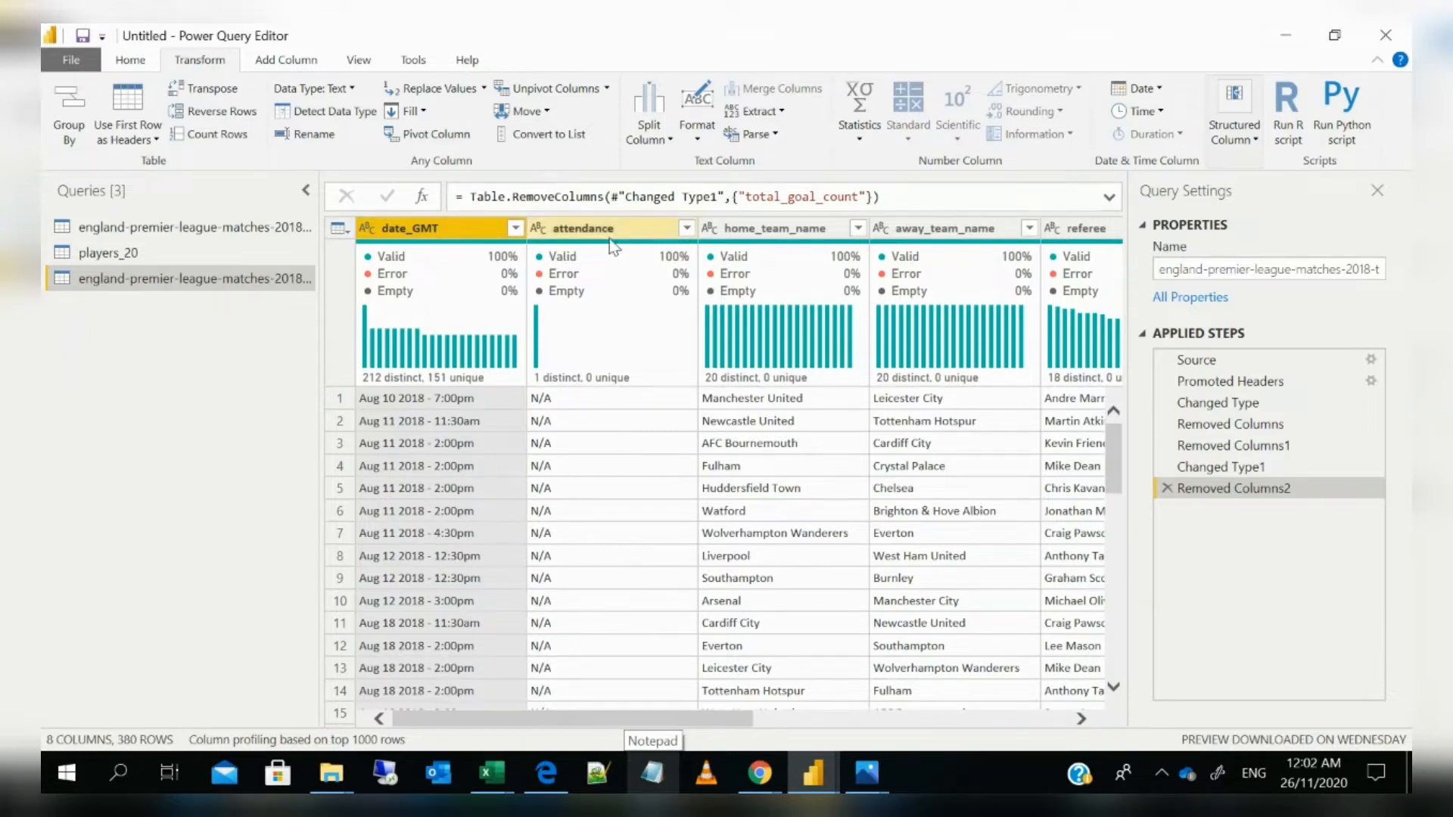
pyautogui.moveTo(628, 723); pyautogui.dragTo(976, 711)
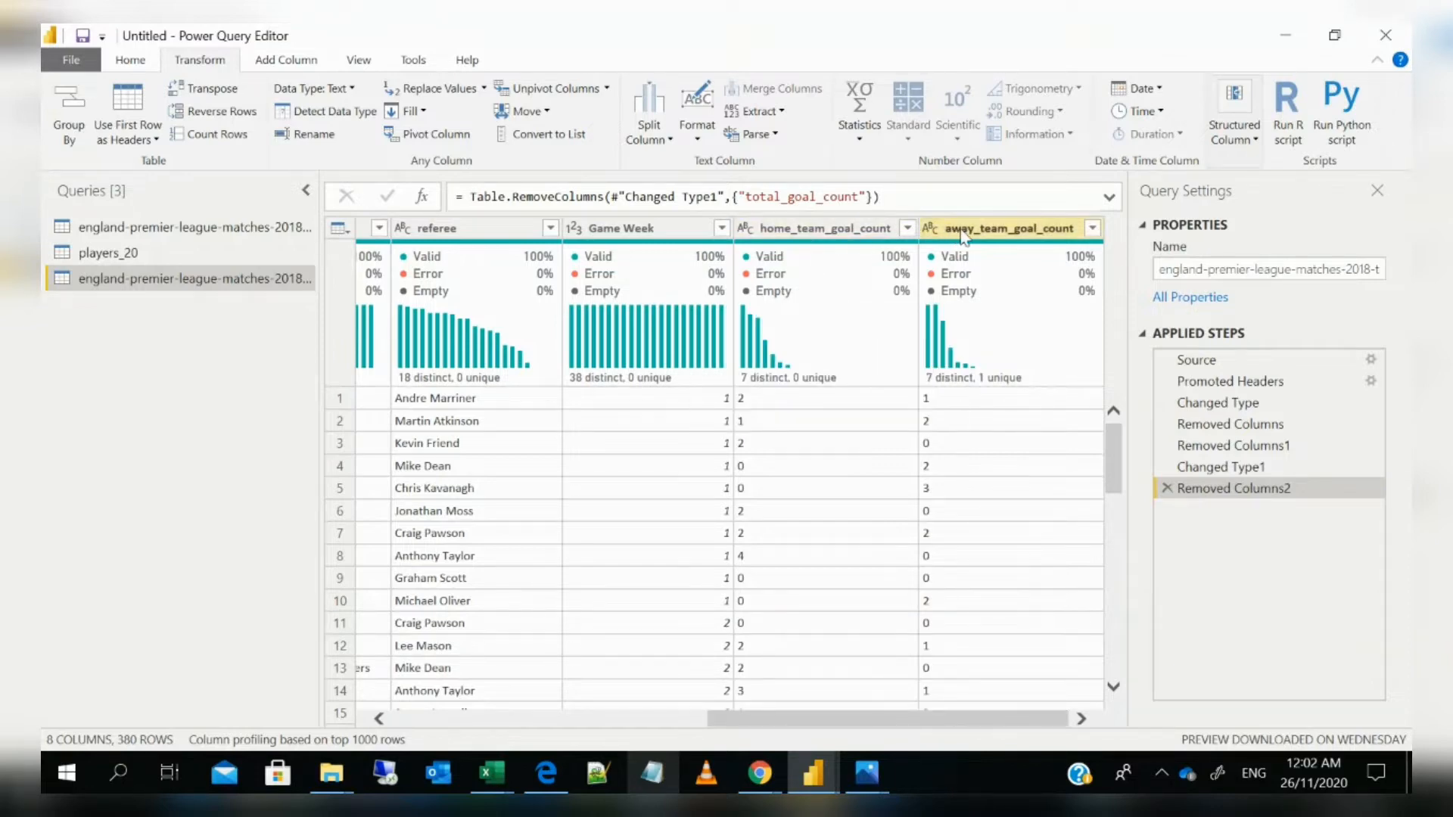
pyautogui.moveTo(901, 727); pyautogui.dragTo(957, 684)
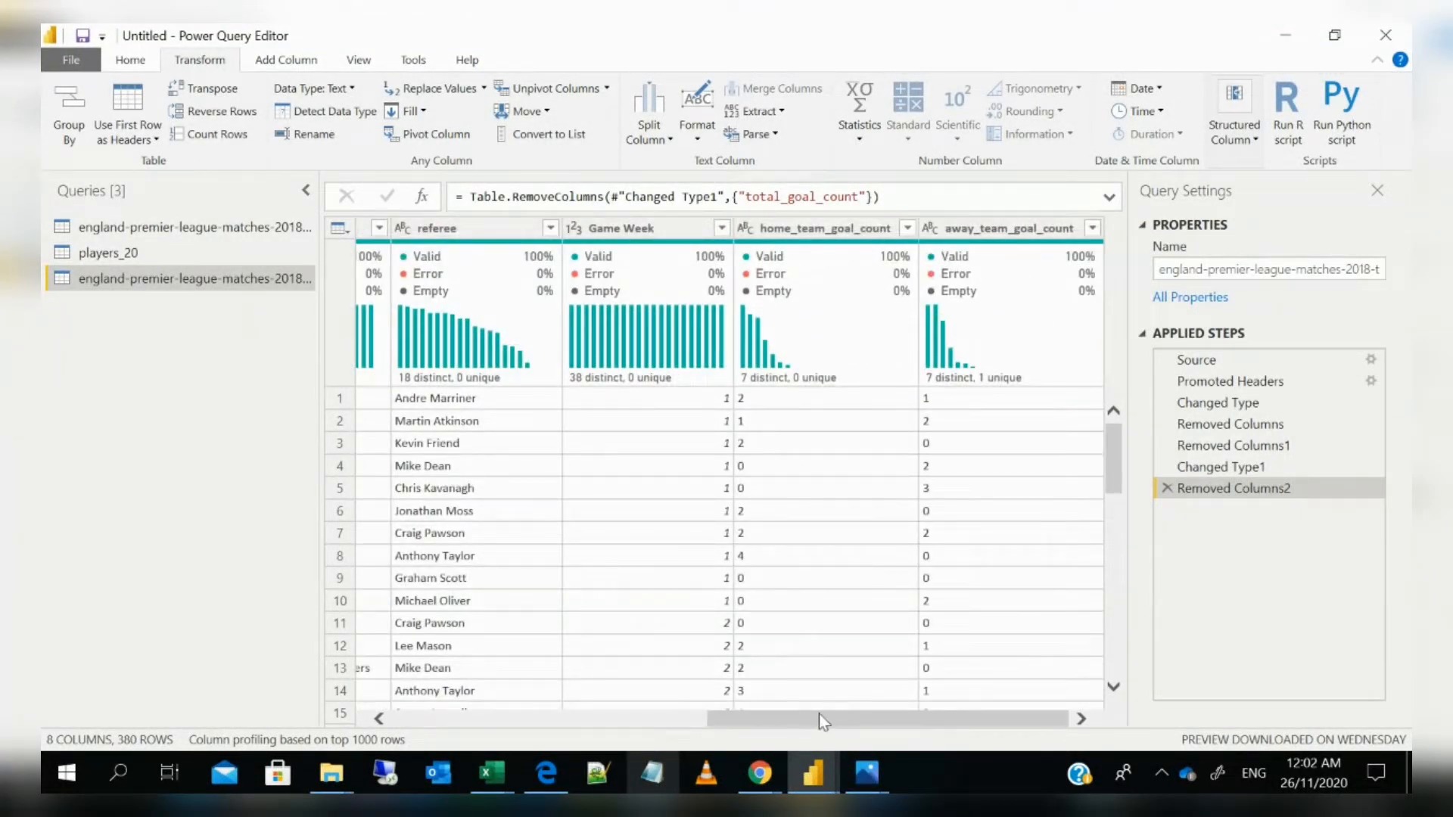
pyautogui.moveTo(825, 719); pyautogui.dragTo(860, 728)
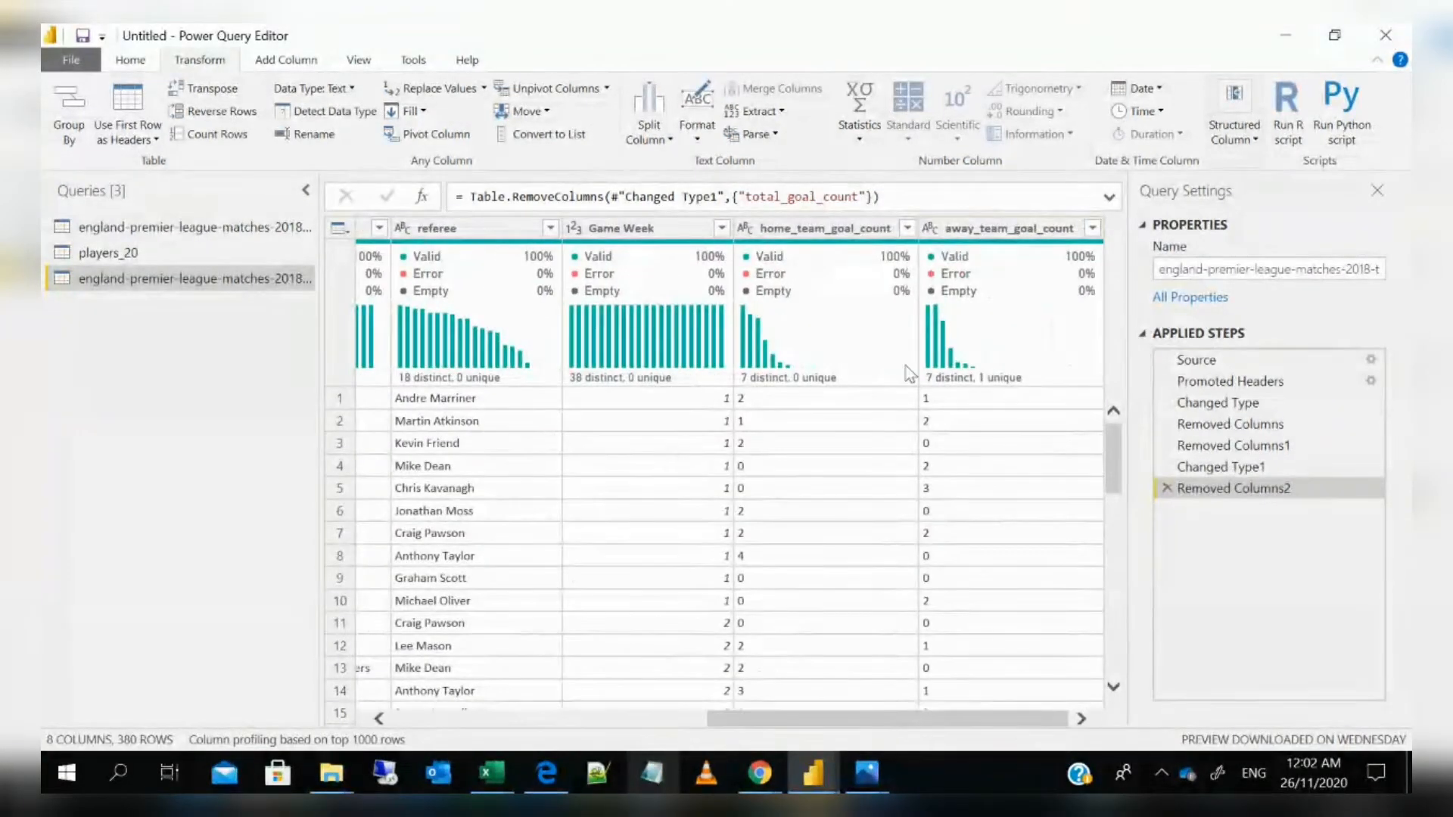
pyautogui.click(977, 231)
pyautogui.click(284, 60)
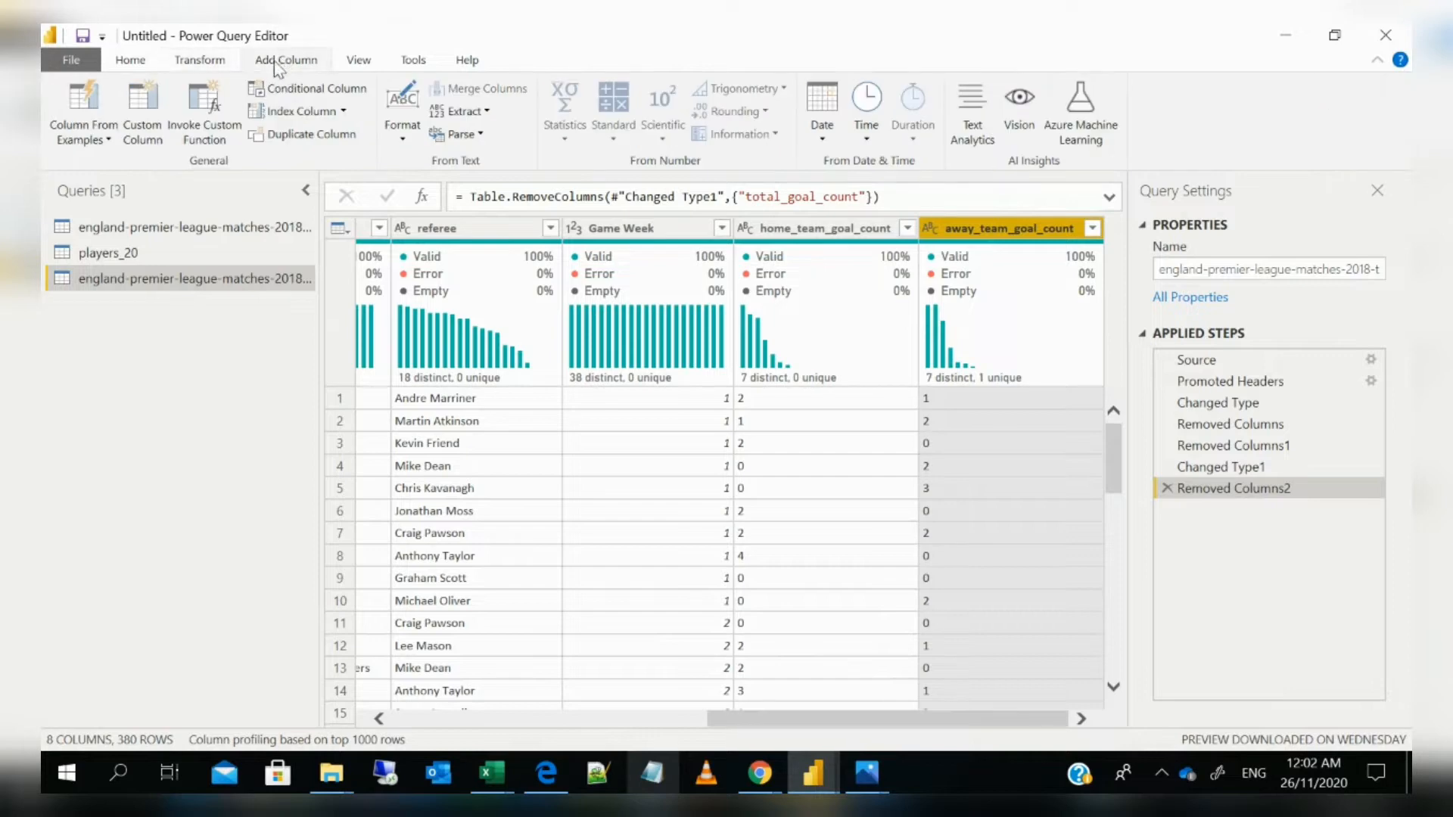
pyautogui.click(150, 113)
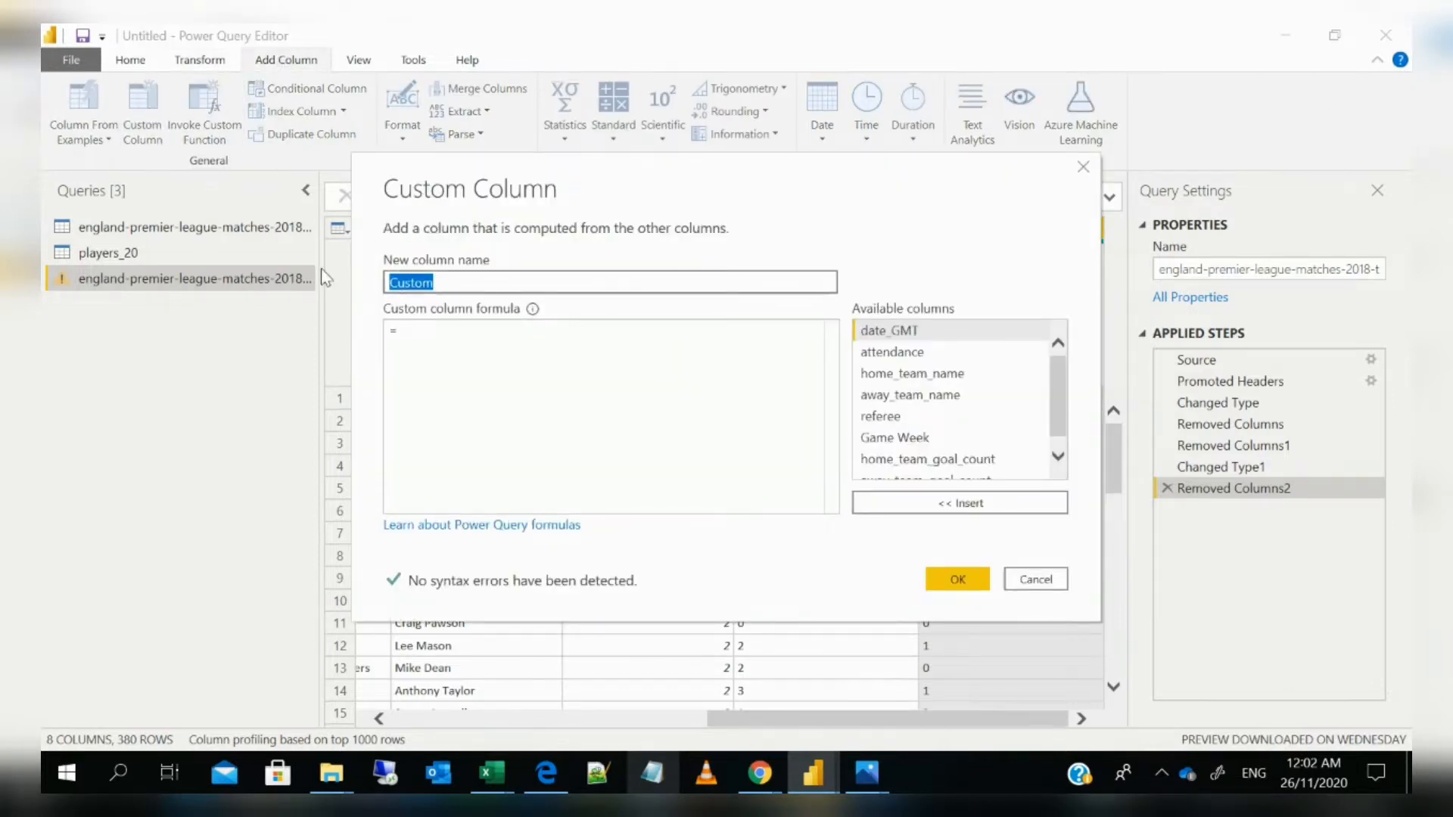
pyautogui.write('Match')
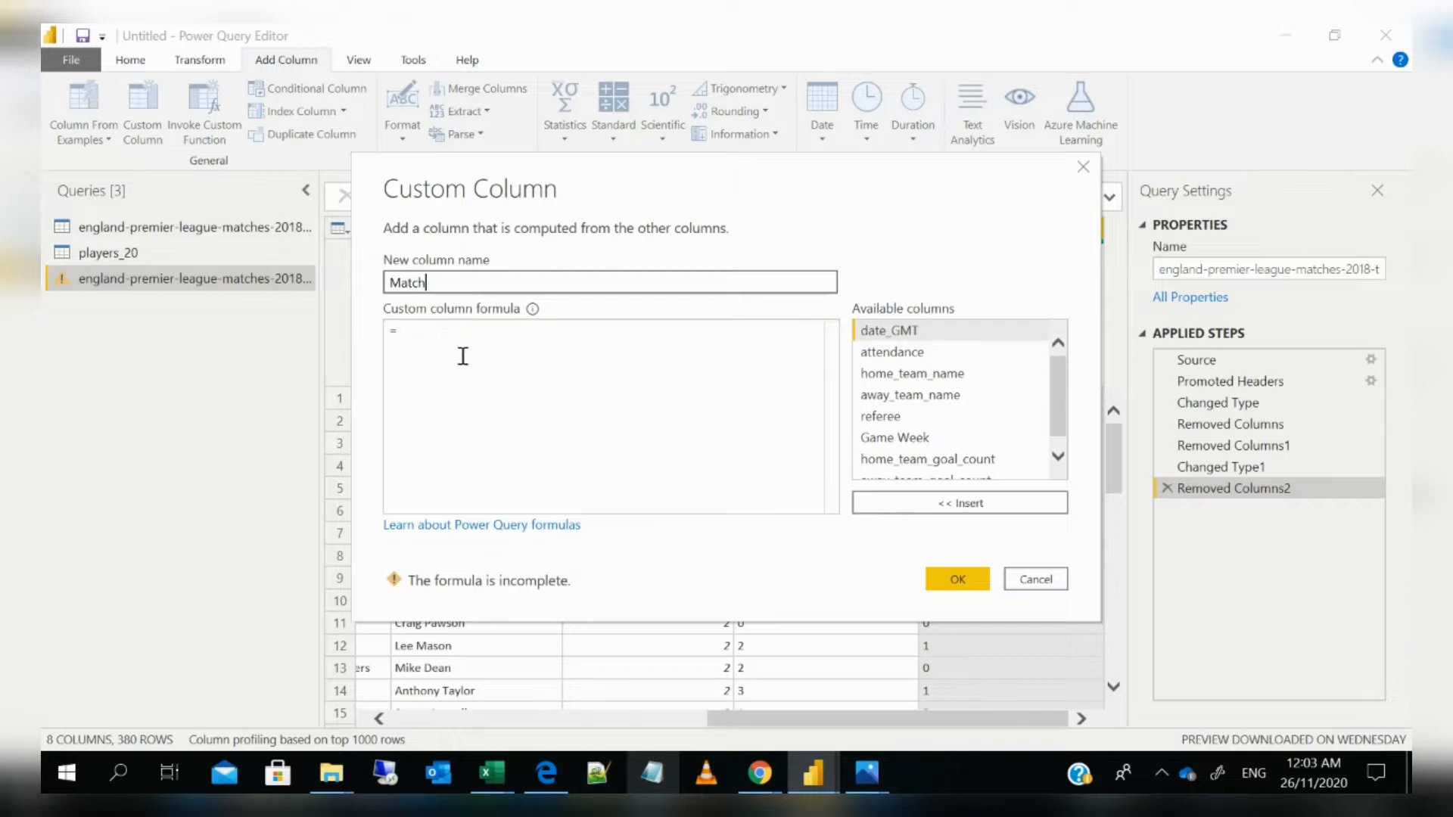
# Begin the Match formula with [home_team_name]&"/"&[away_team_name] to join the two team names
pyautogui.click(420, 330)
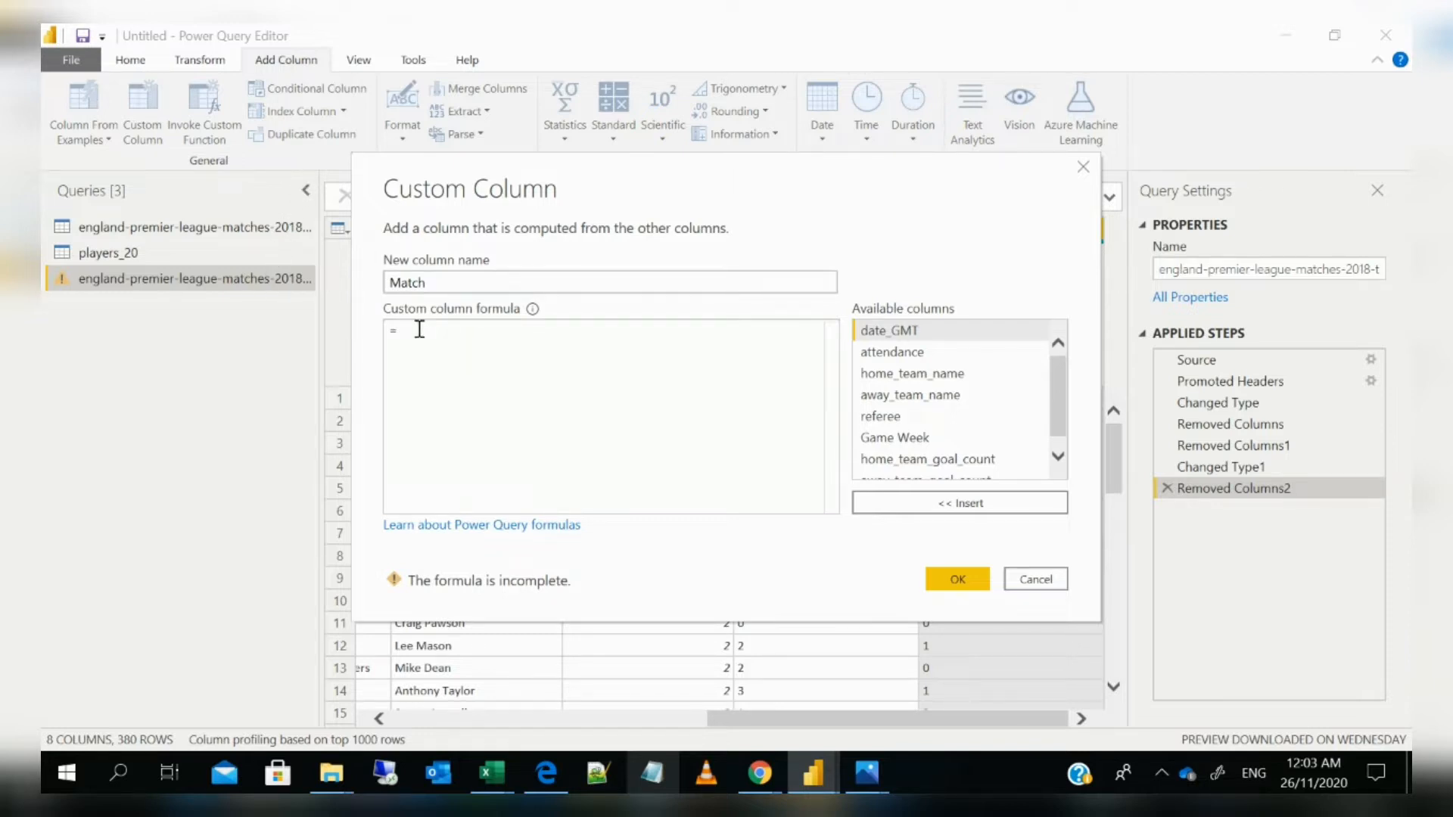
pyautogui.write('[')
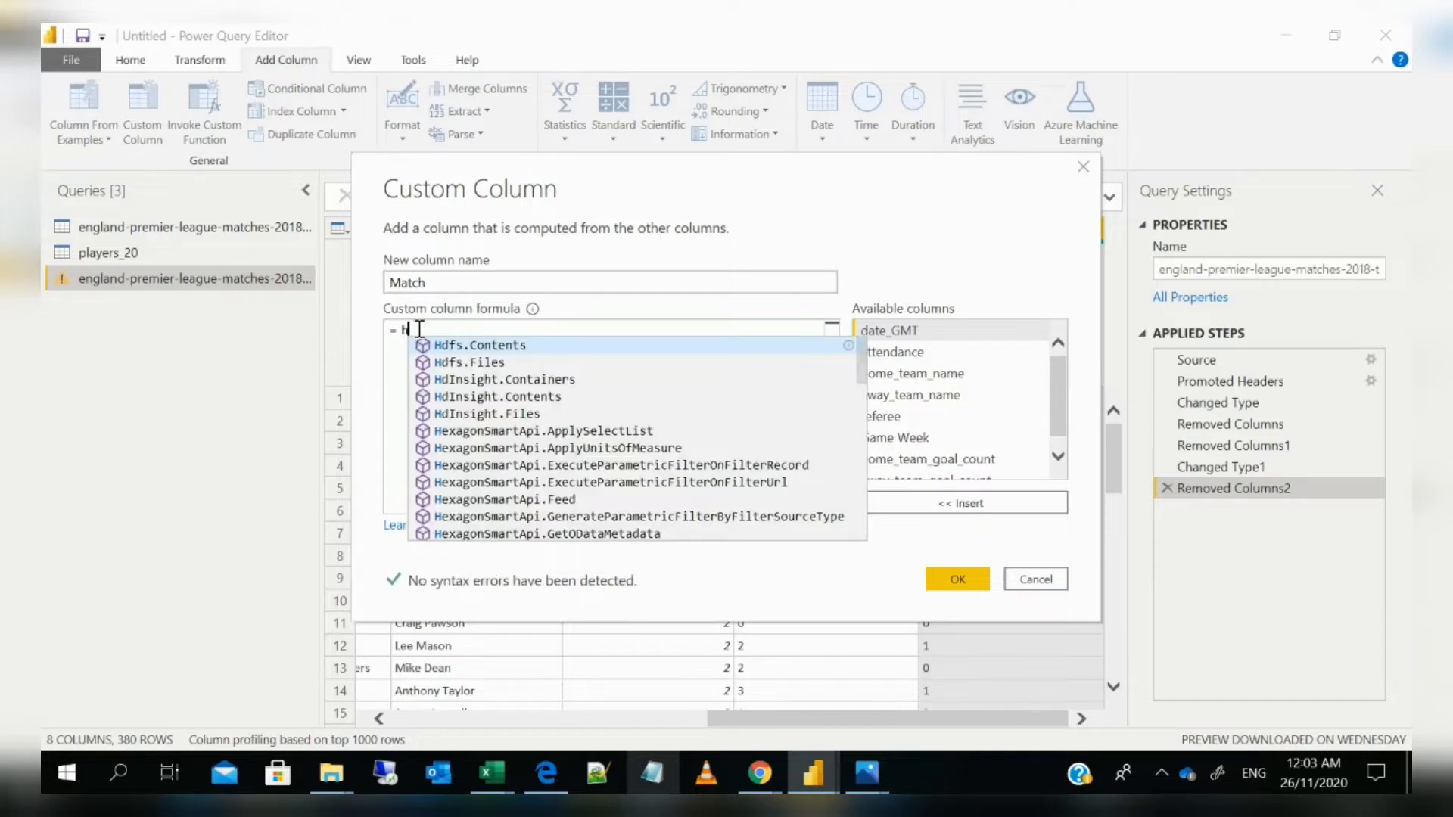
pyautogui.press('BackSpace')
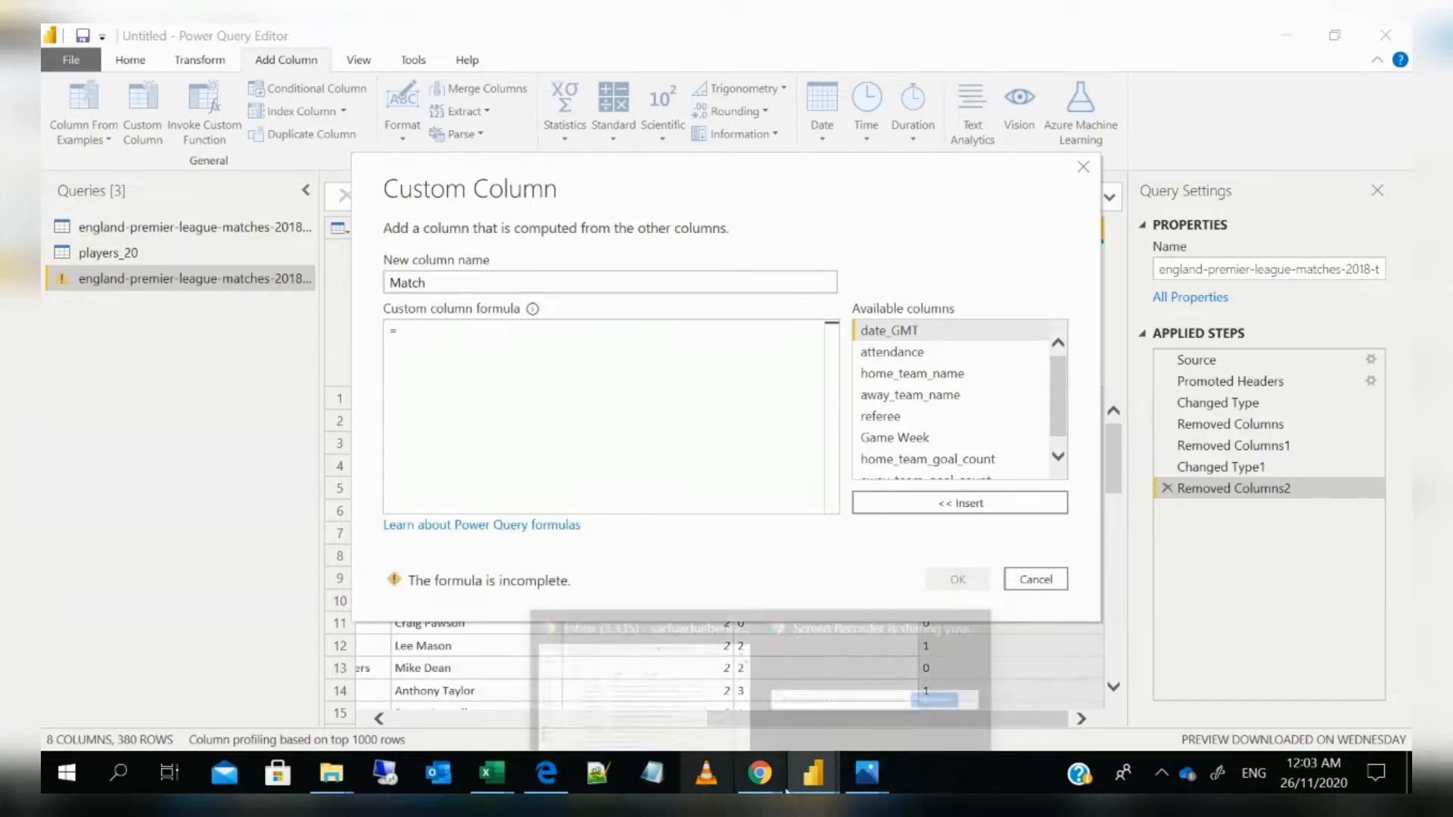
pyautogui.doubleClick(924, 375)
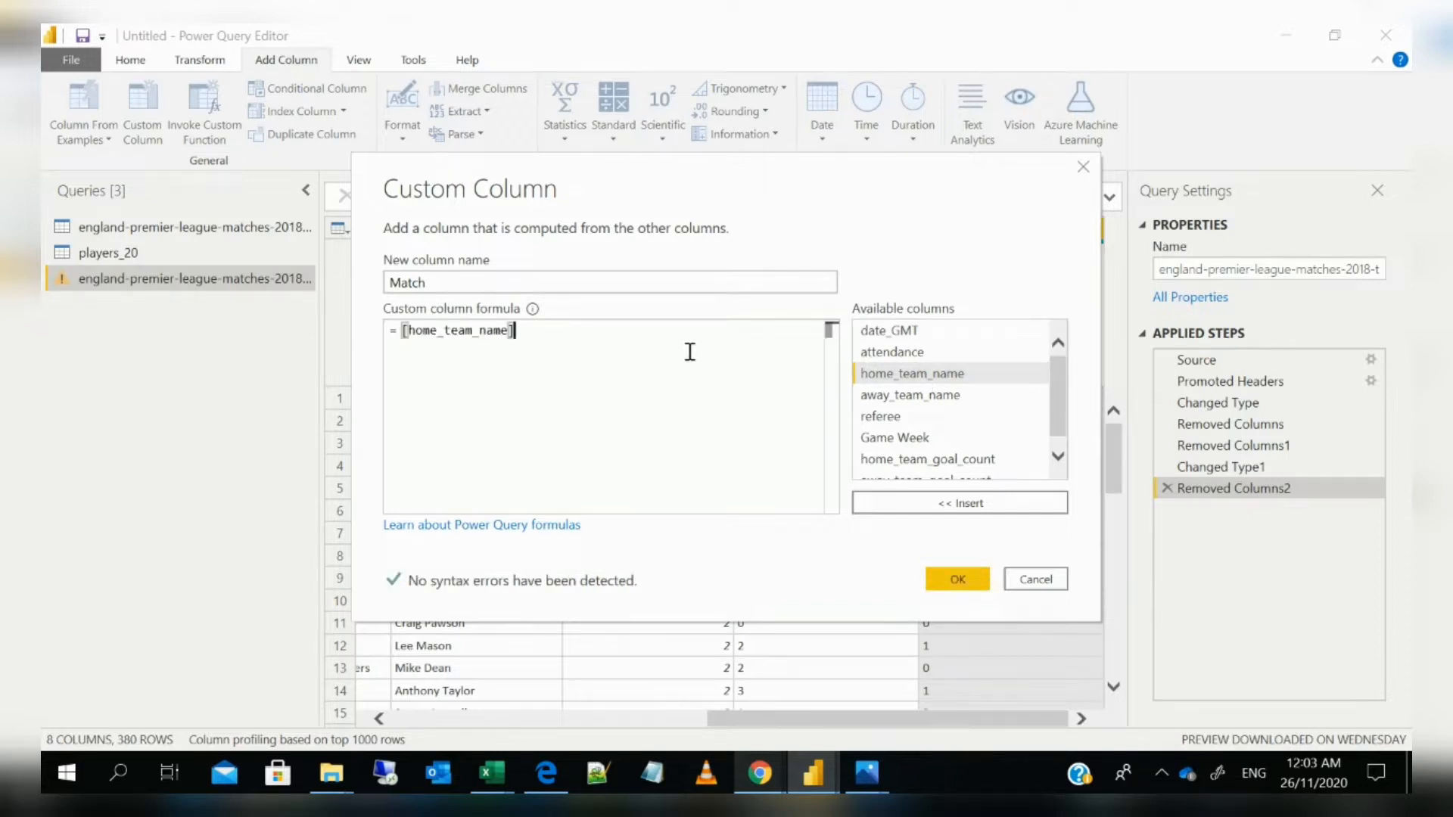
pyautogui.write('&')
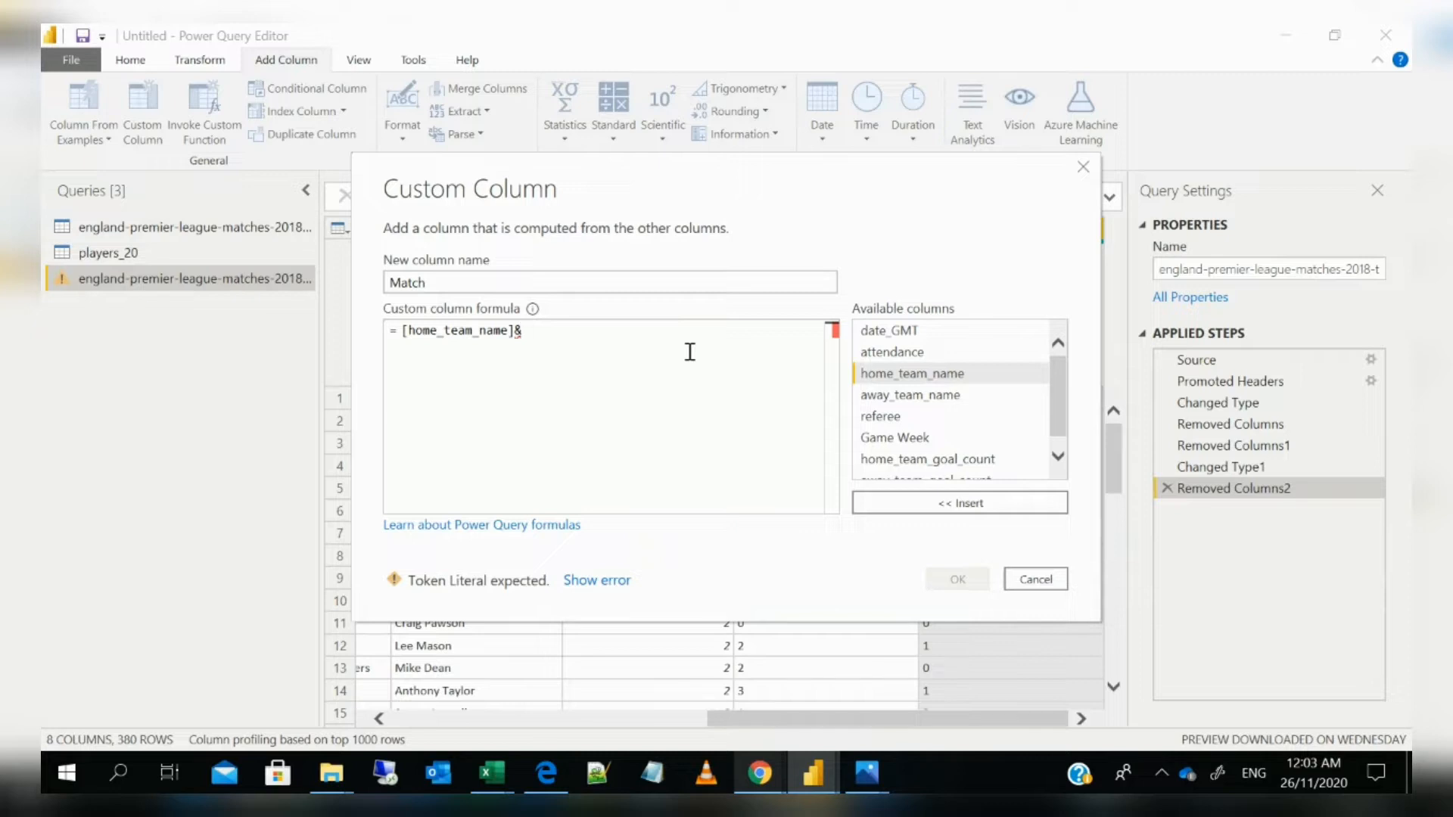
pyautogui.write('"/"')
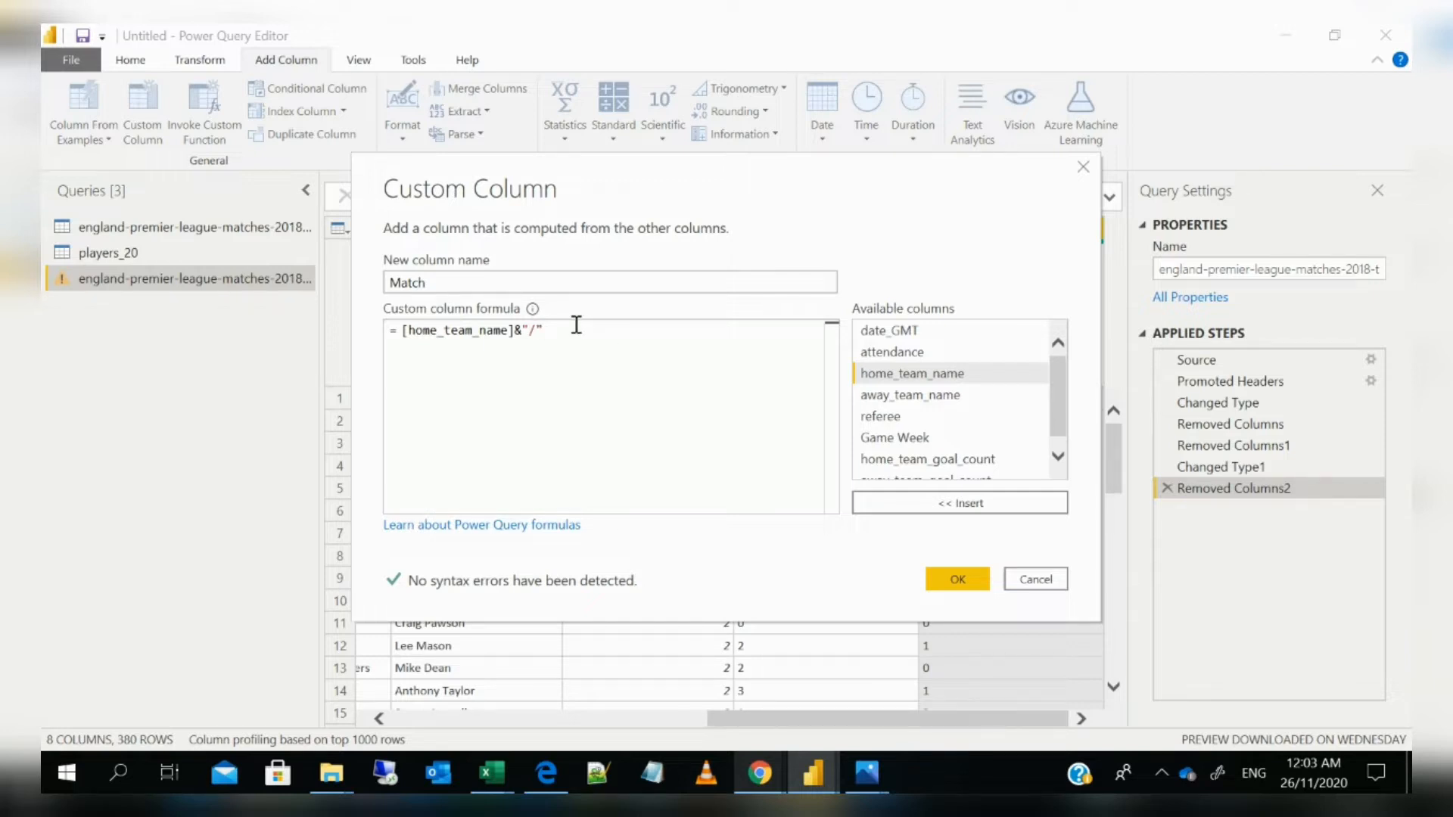
pyautogui.write('&')
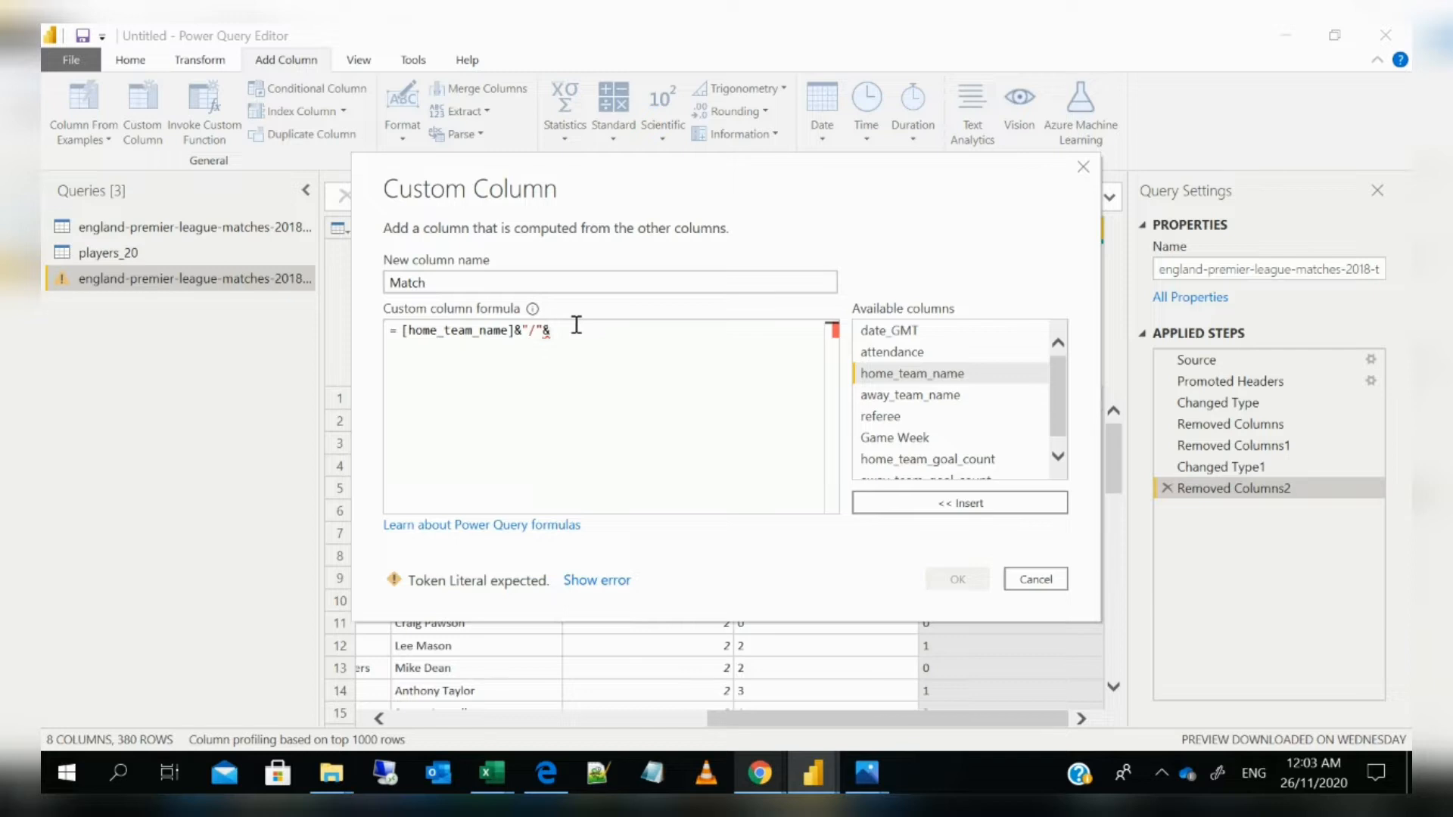
pyautogui.doubleClick(900, 395)
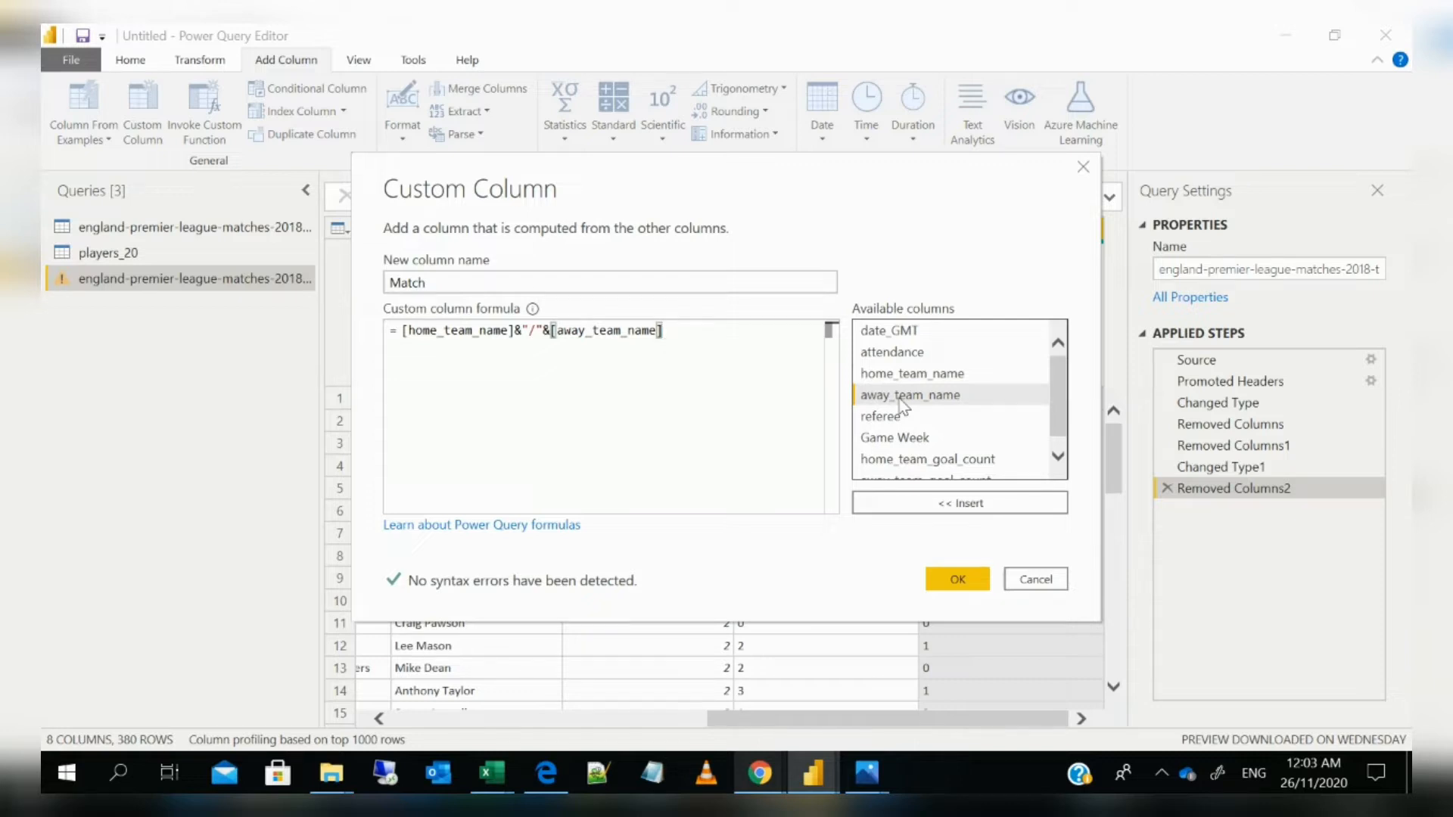
# Extend the Match formula with an opening parenthesis and the home goals: &"("&[home_team_goal_count]
pyautogui.write('&')
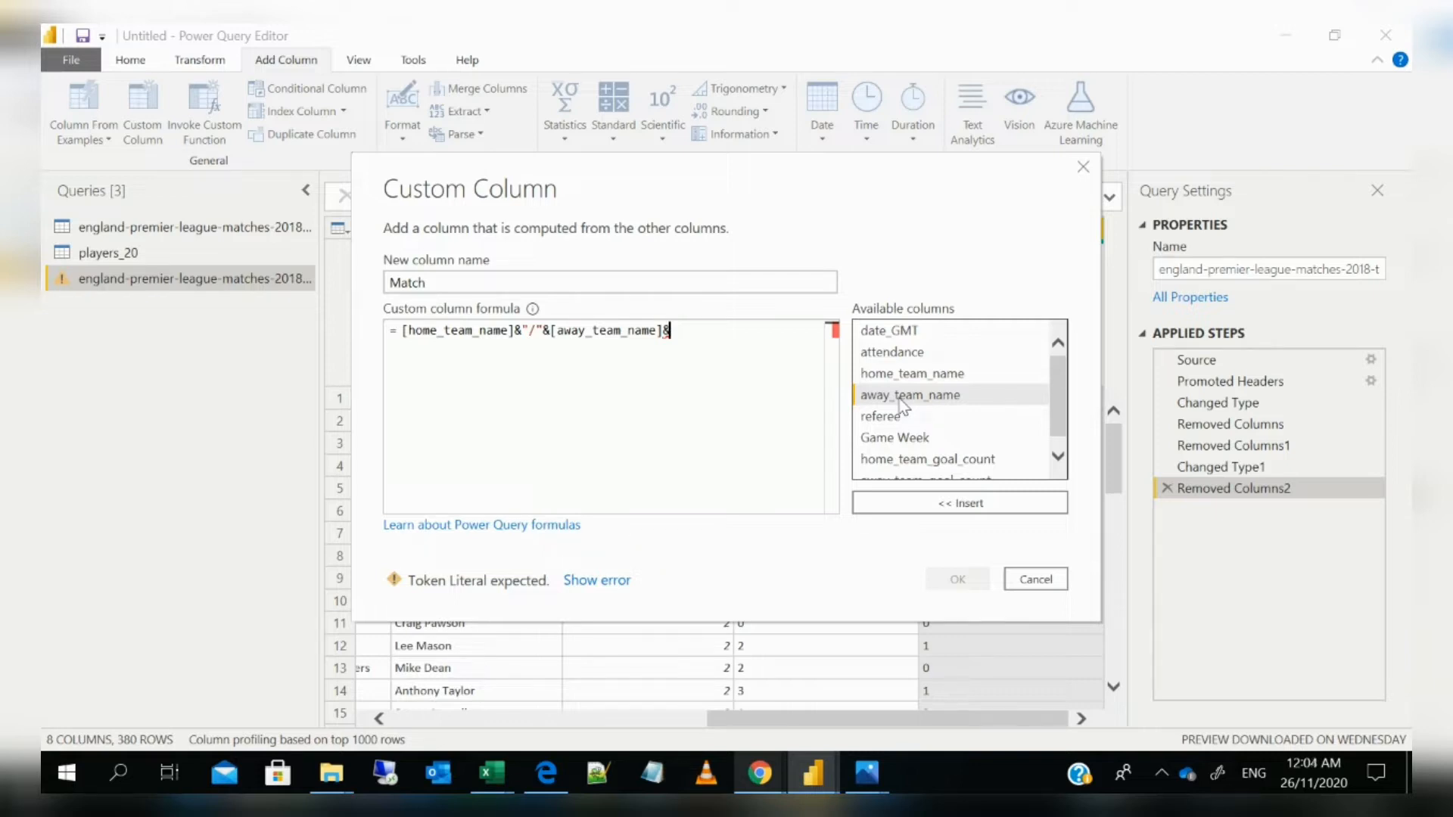
pyautogui.write('""')
pyautogui.press('Left')
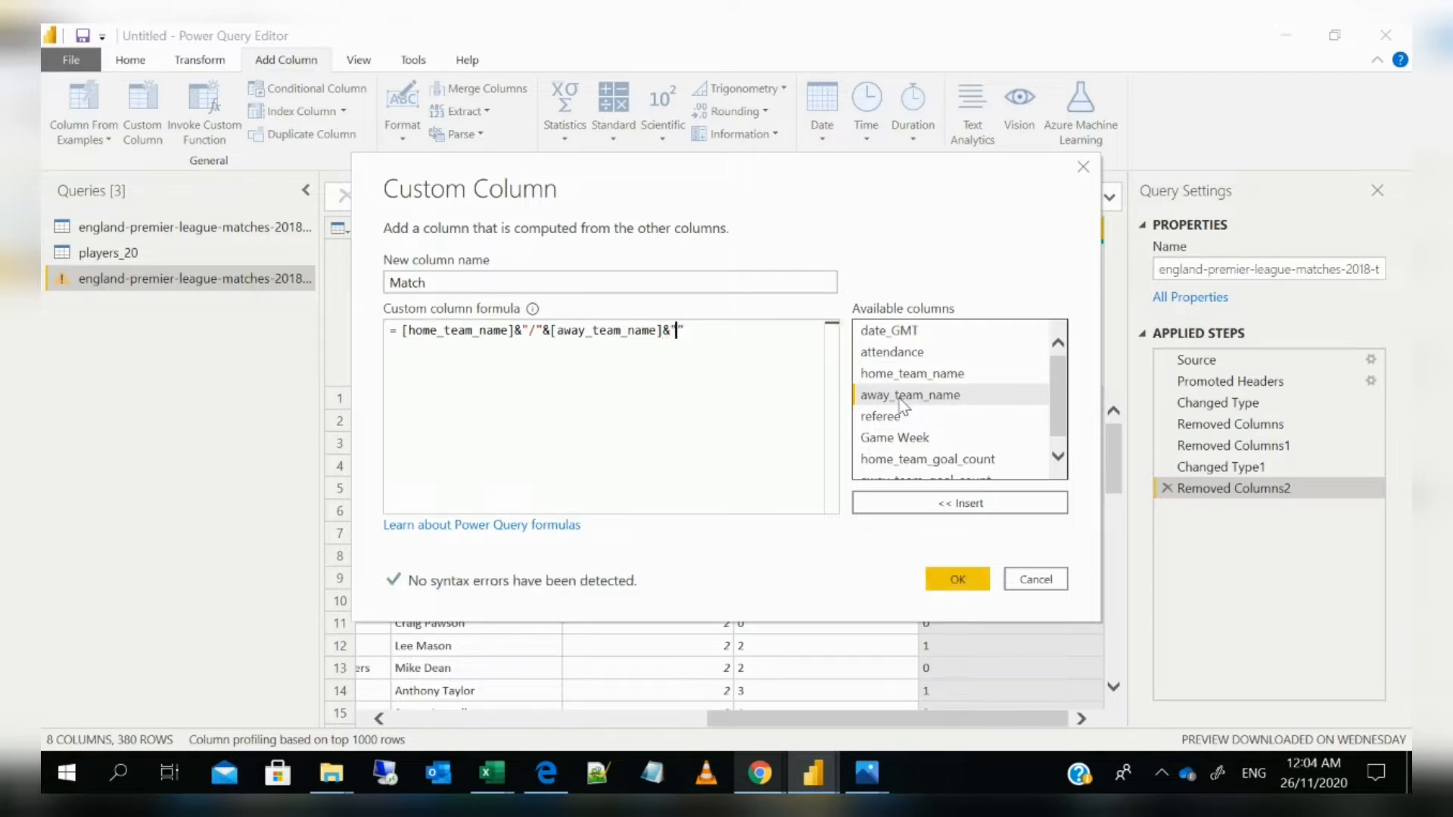
pyautogui.write('(')
pyautogui.press('Right')
pyautogui.write('&')
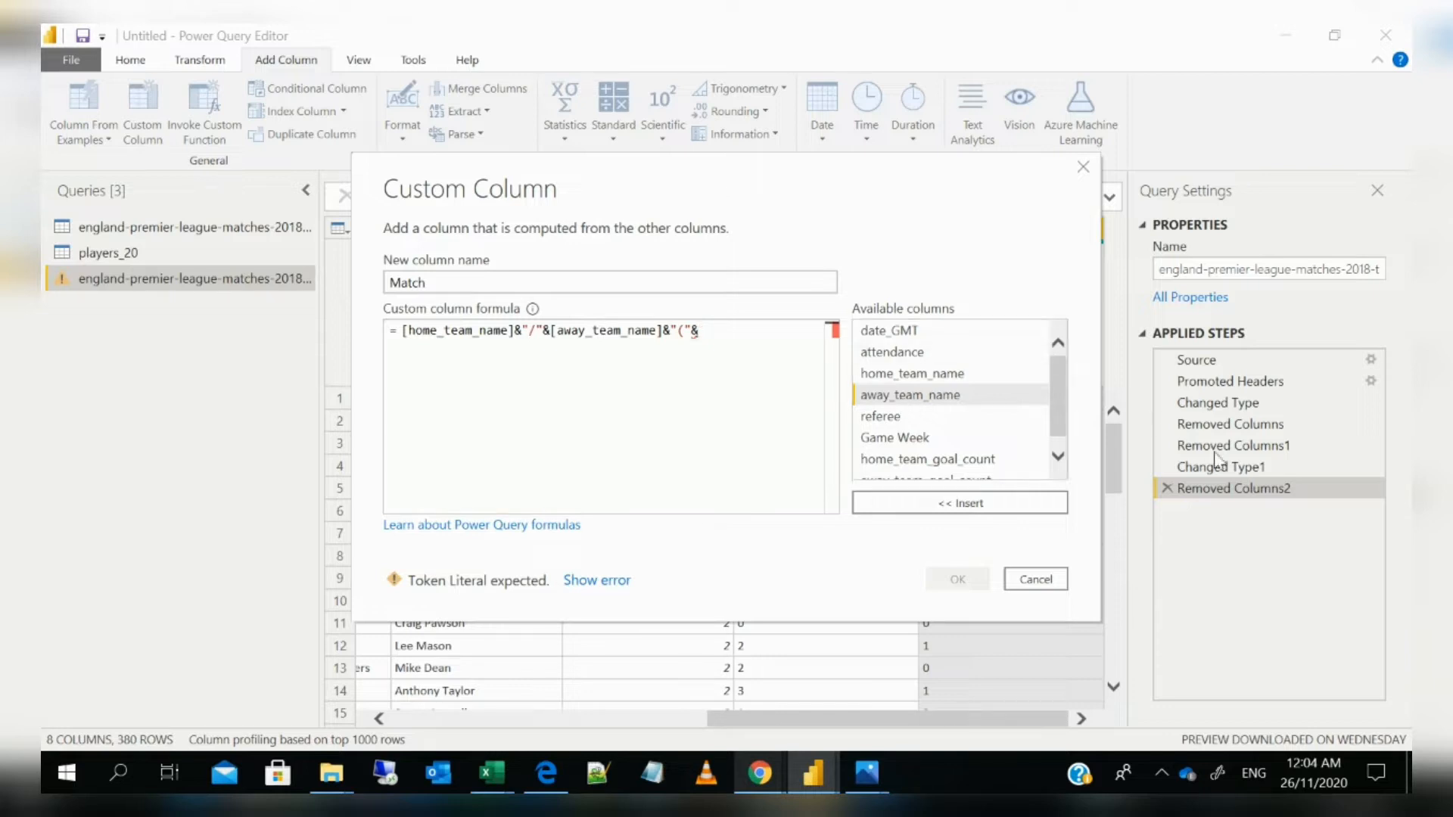
pyautogui.doubleClick(937, 462)
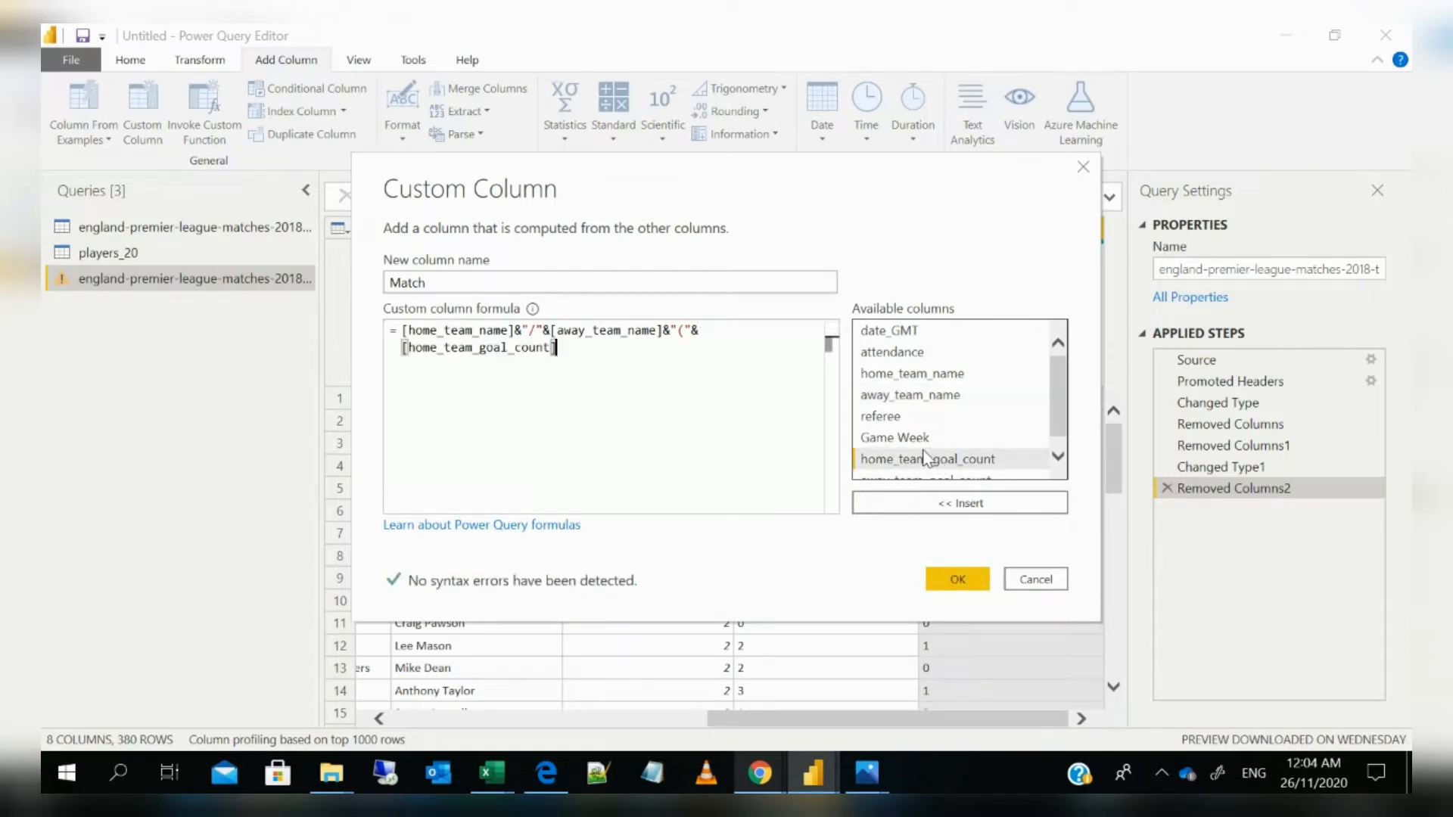
# Complete the Match formula with &"-"&[away_team_name]&")" and create the column
pyautogui.write('&')
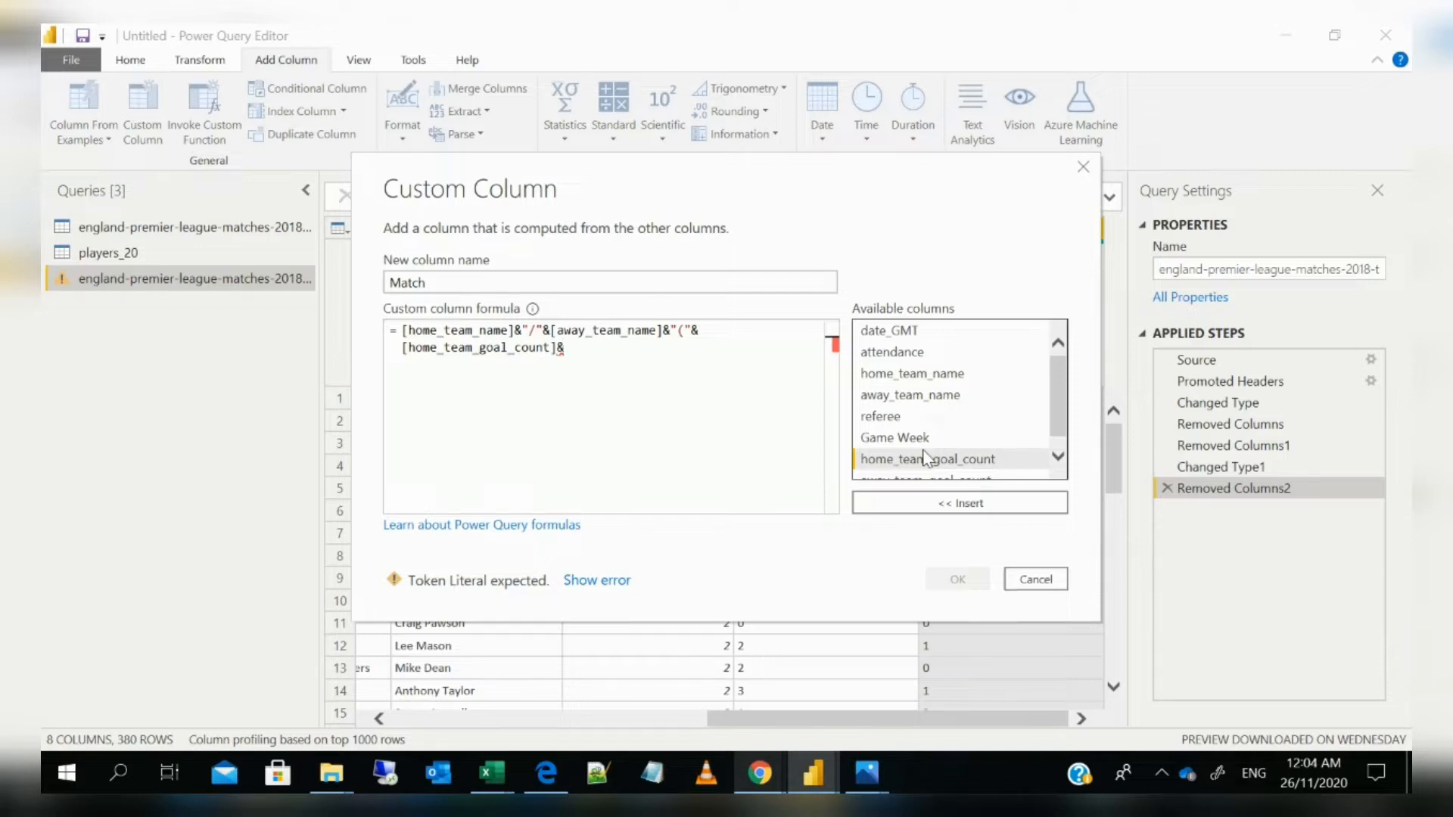
pyautogui.write('""')
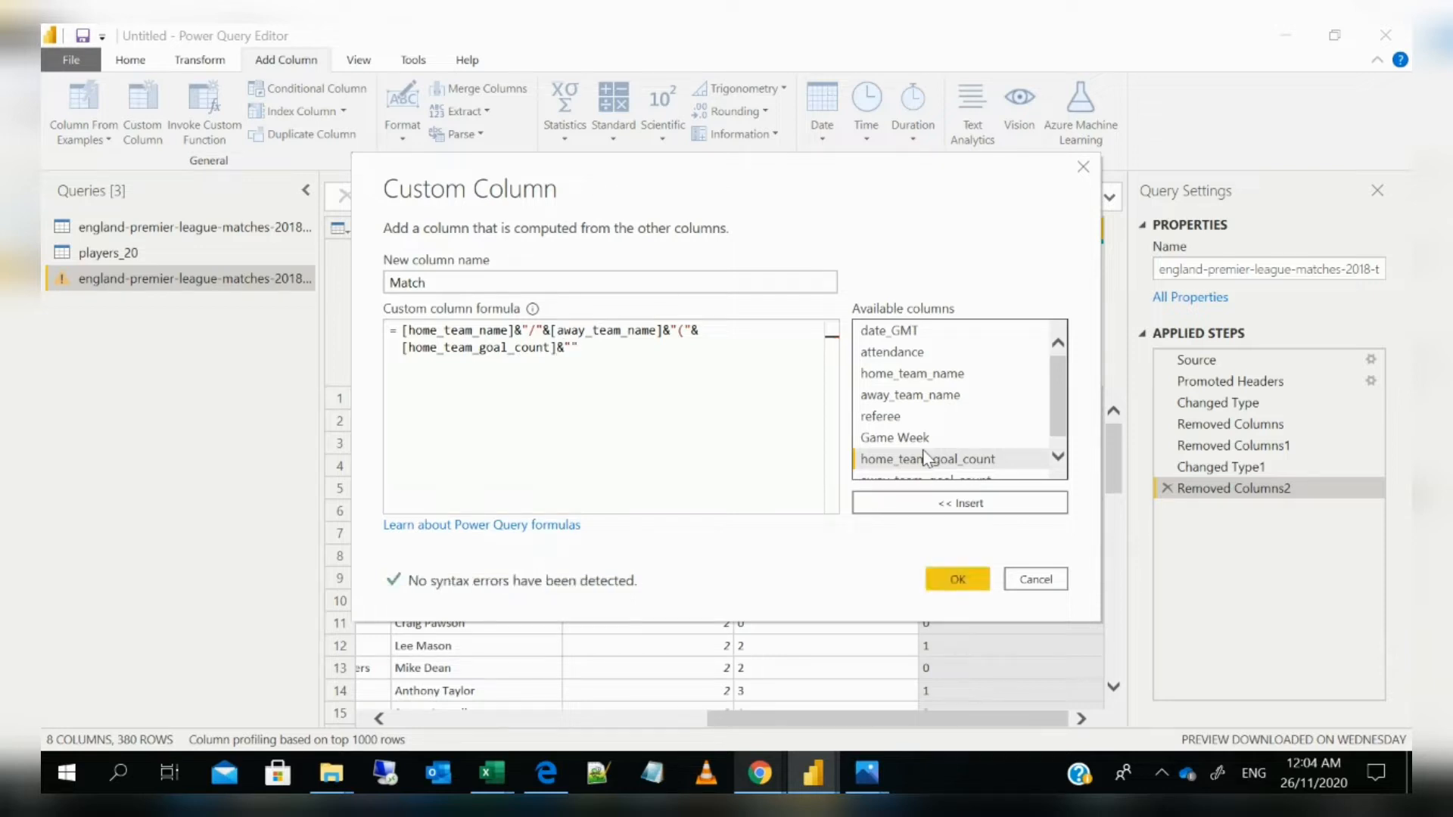
pyautogui.write('-')
pyautogui.write('&')
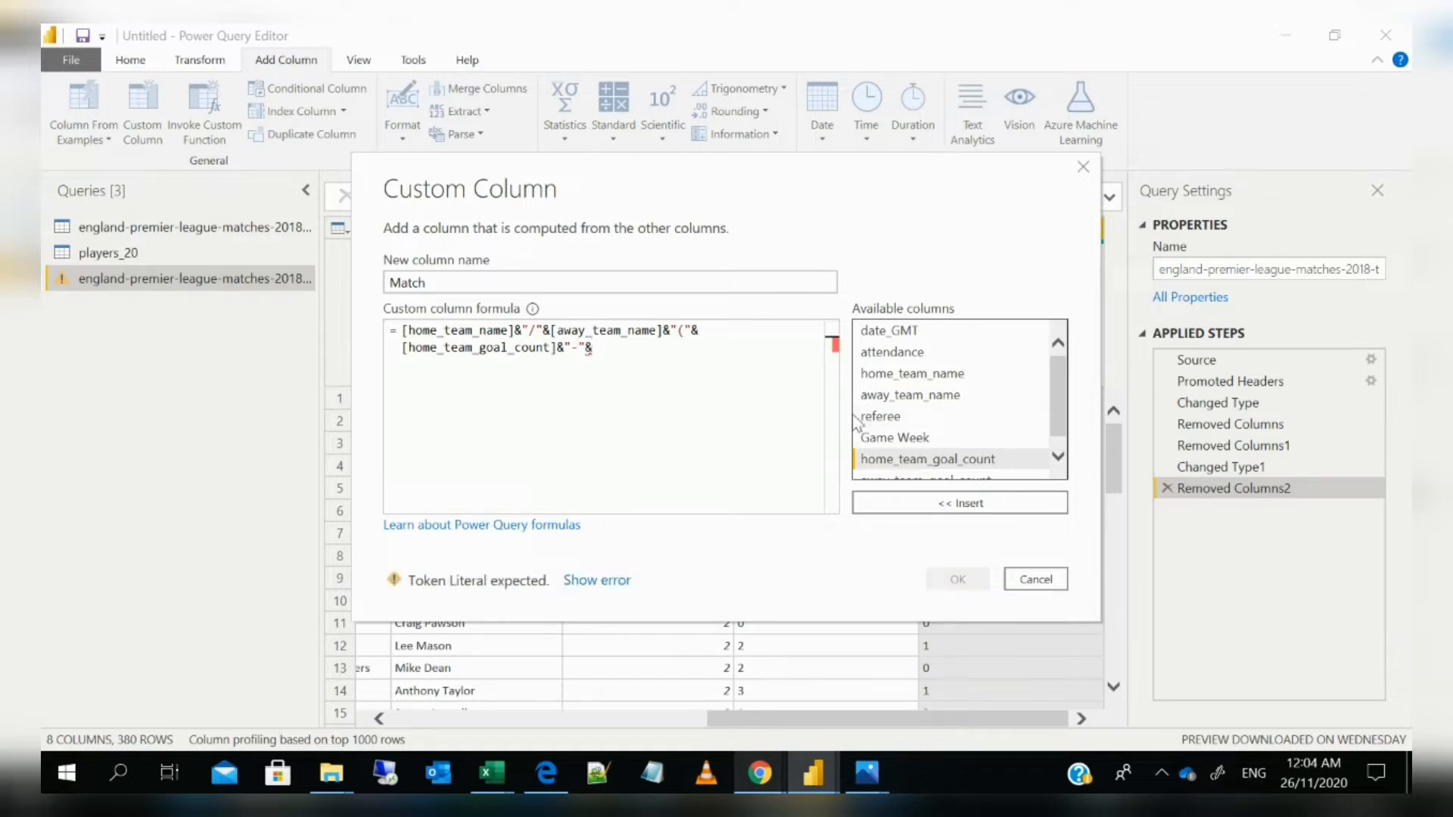
pyautogui.doubleClick(916, 397)
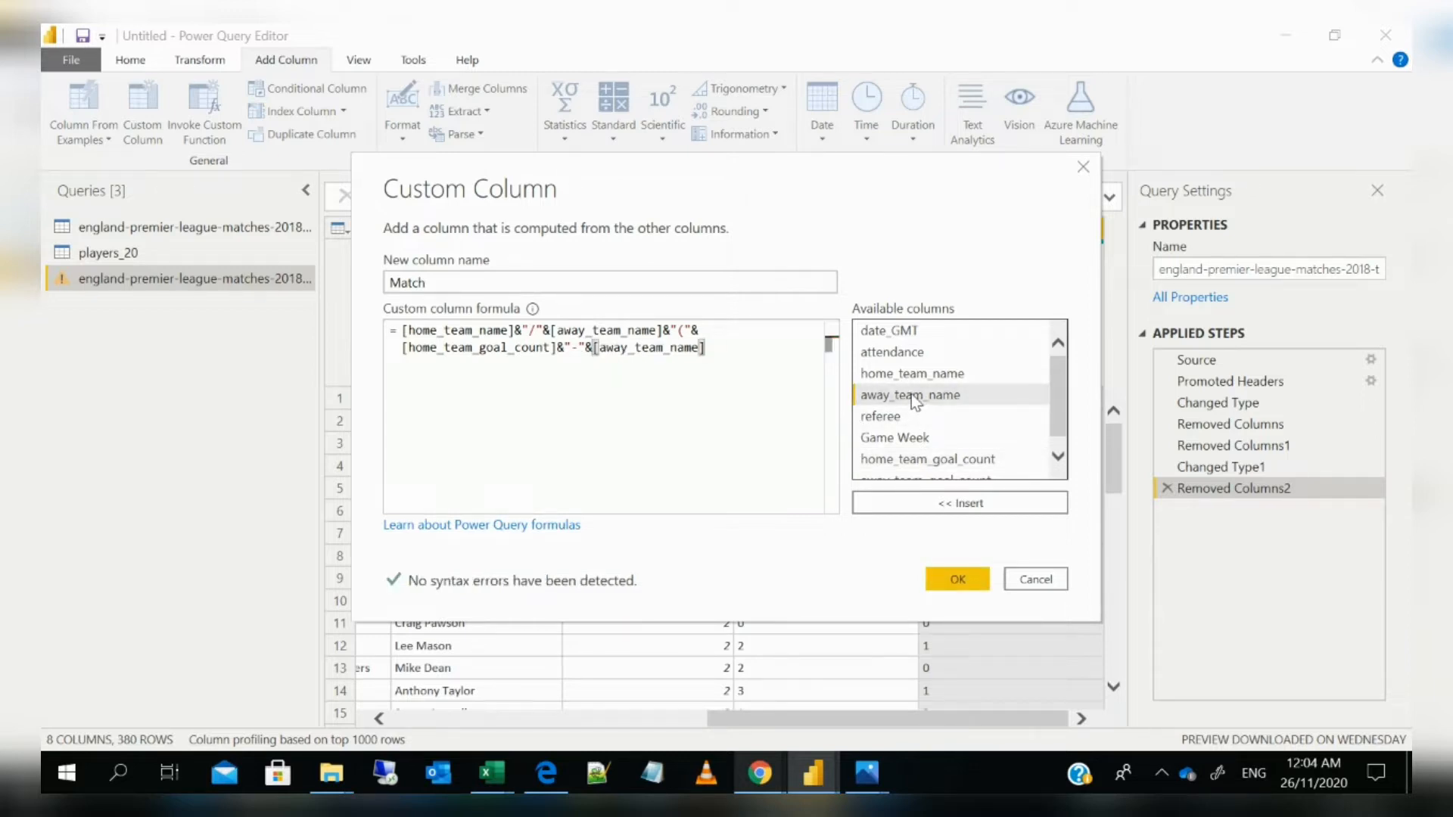
pyautogui.write('&')
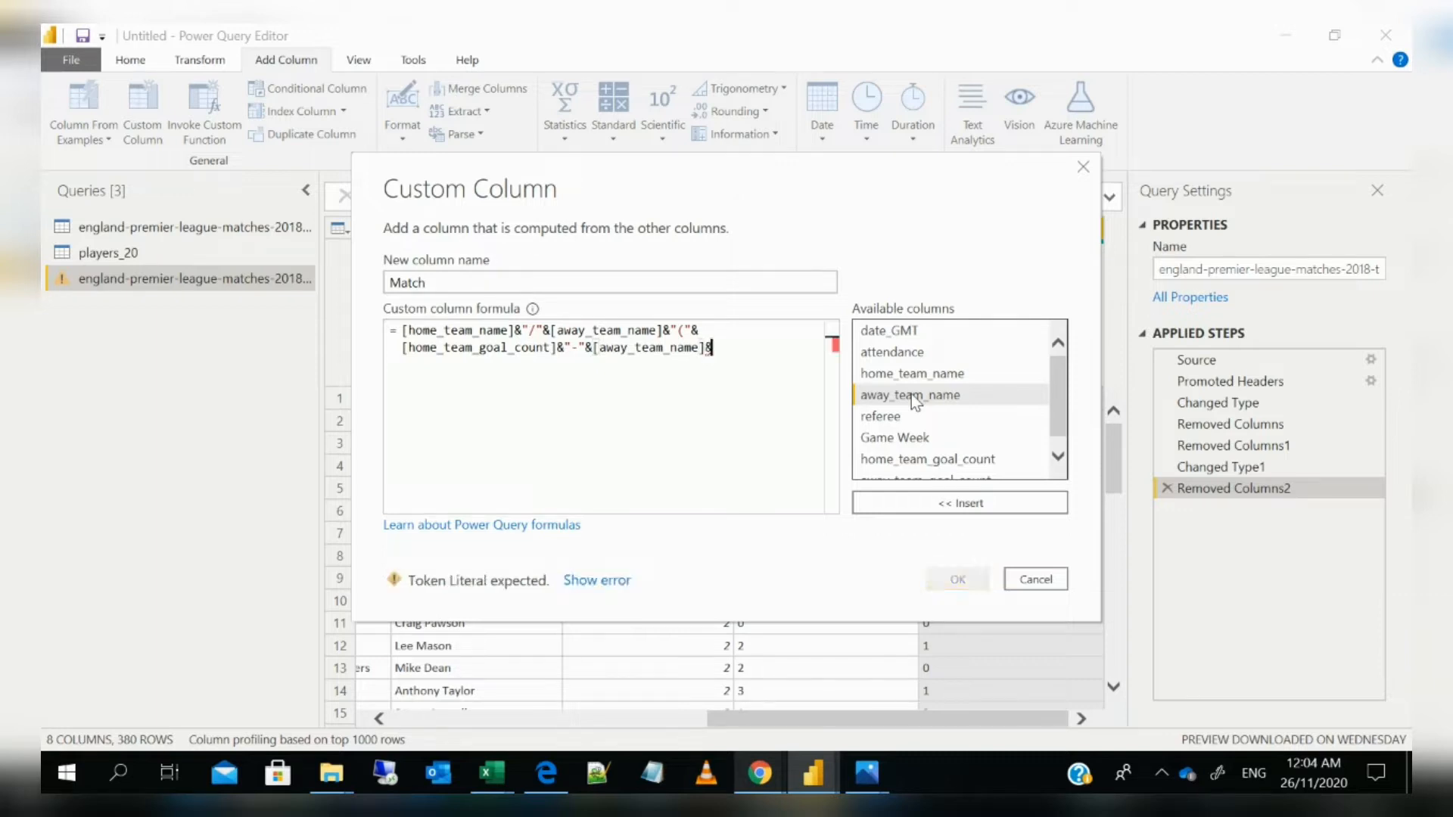
pyautogui.write('""')
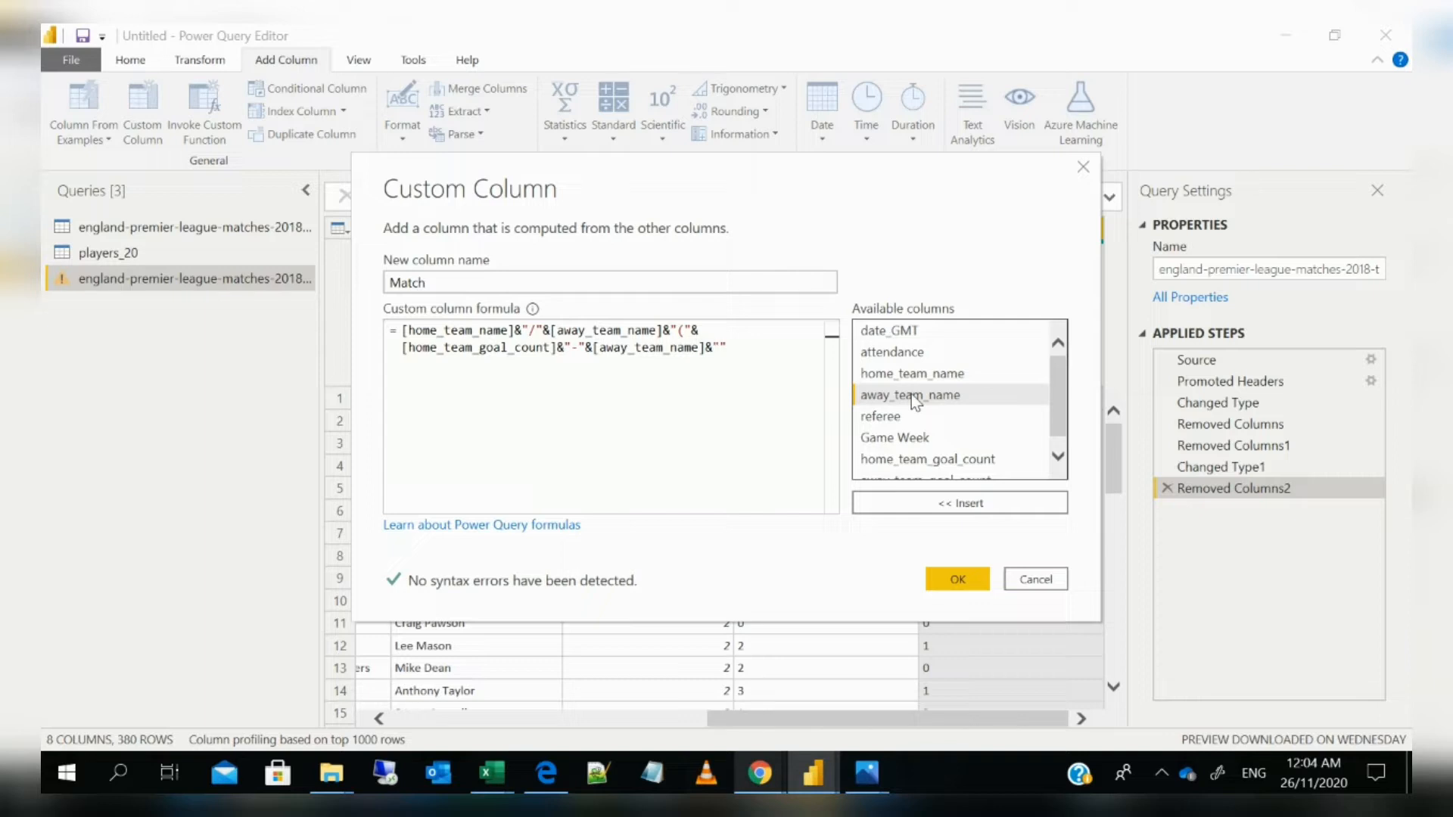
pyautogui.write(')')
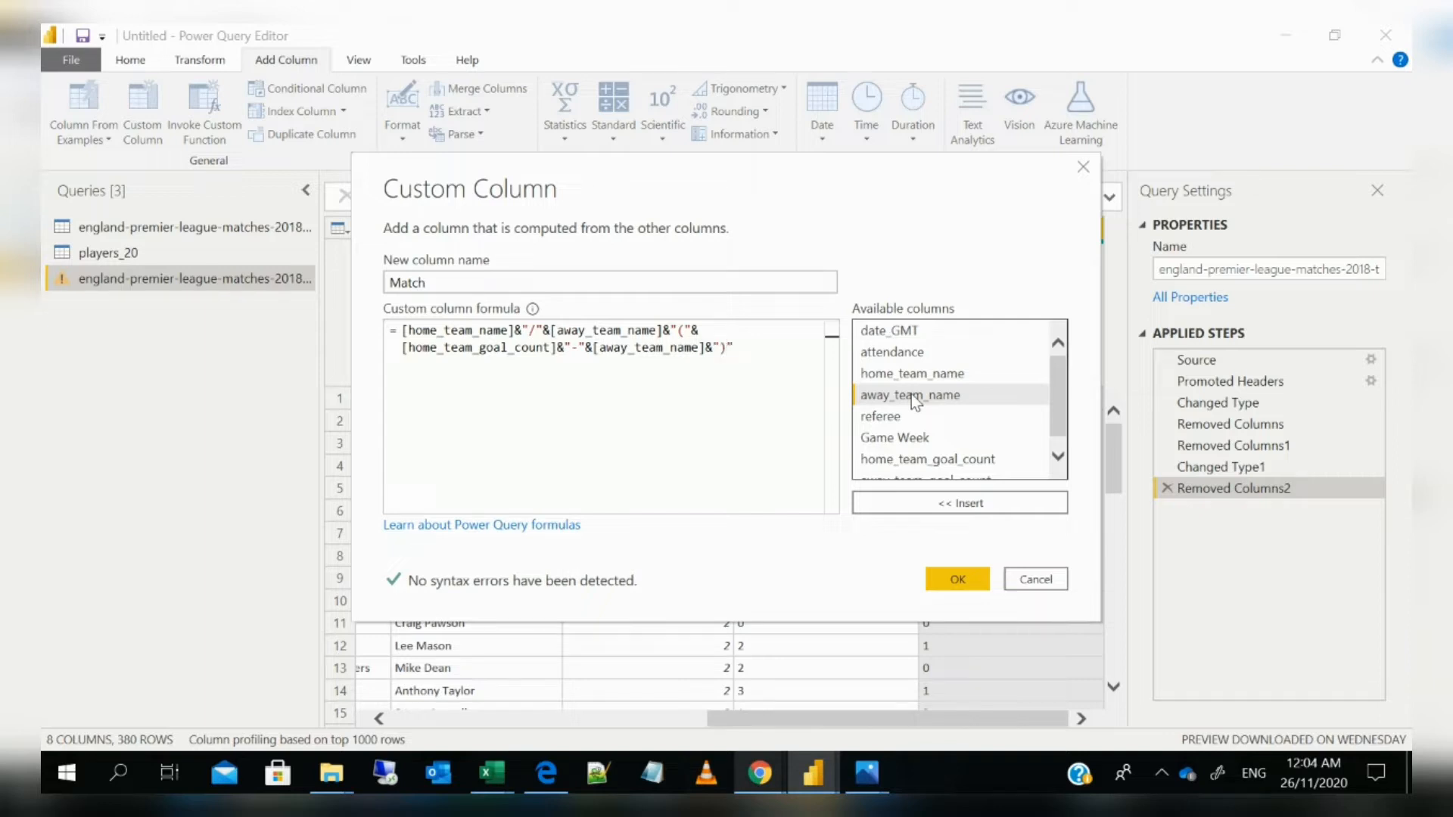
pyautogui.click(956, 578)
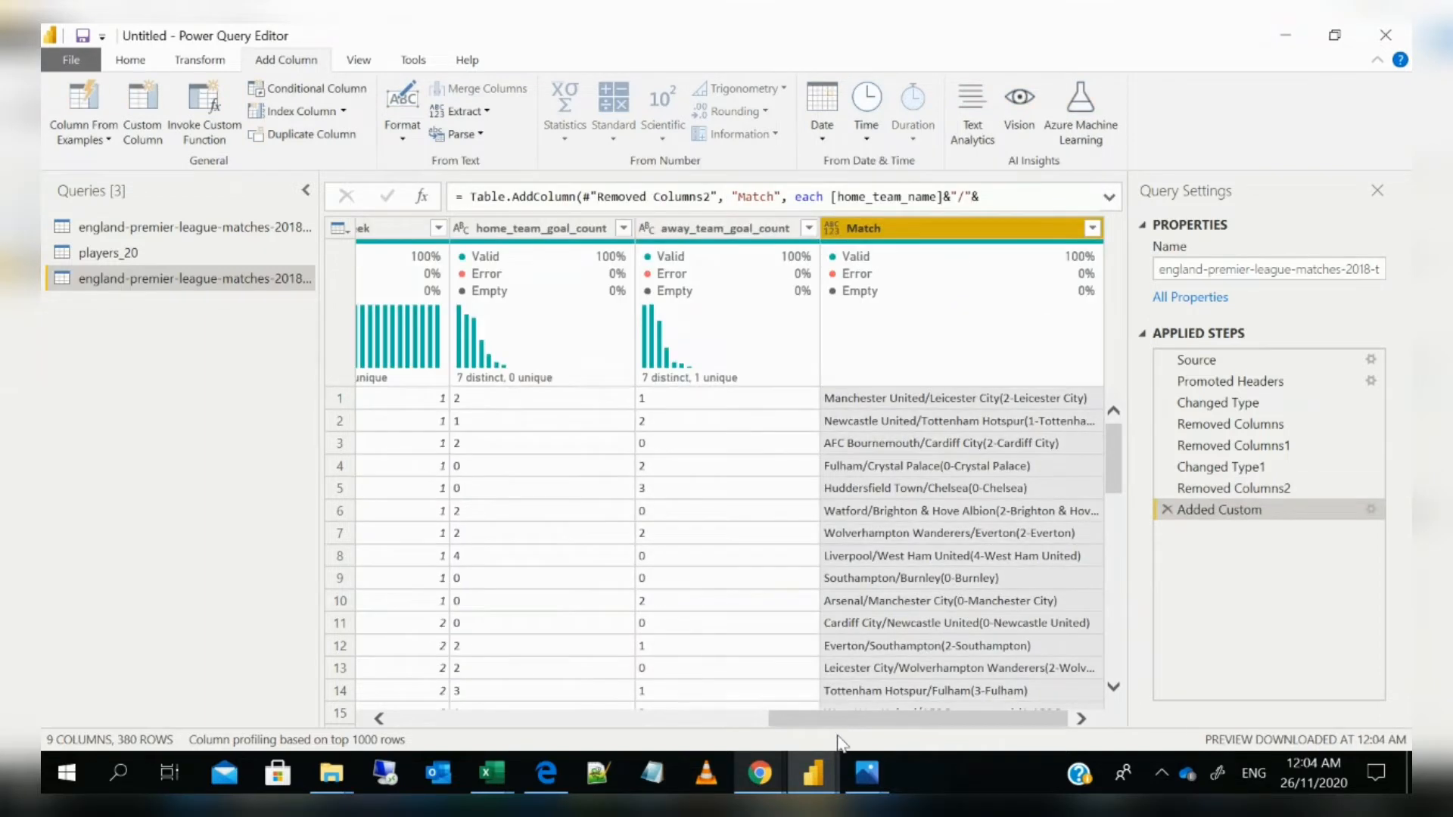
pyautogui.moveTo(824, 228); pyautogui.dragTo(745, 228)
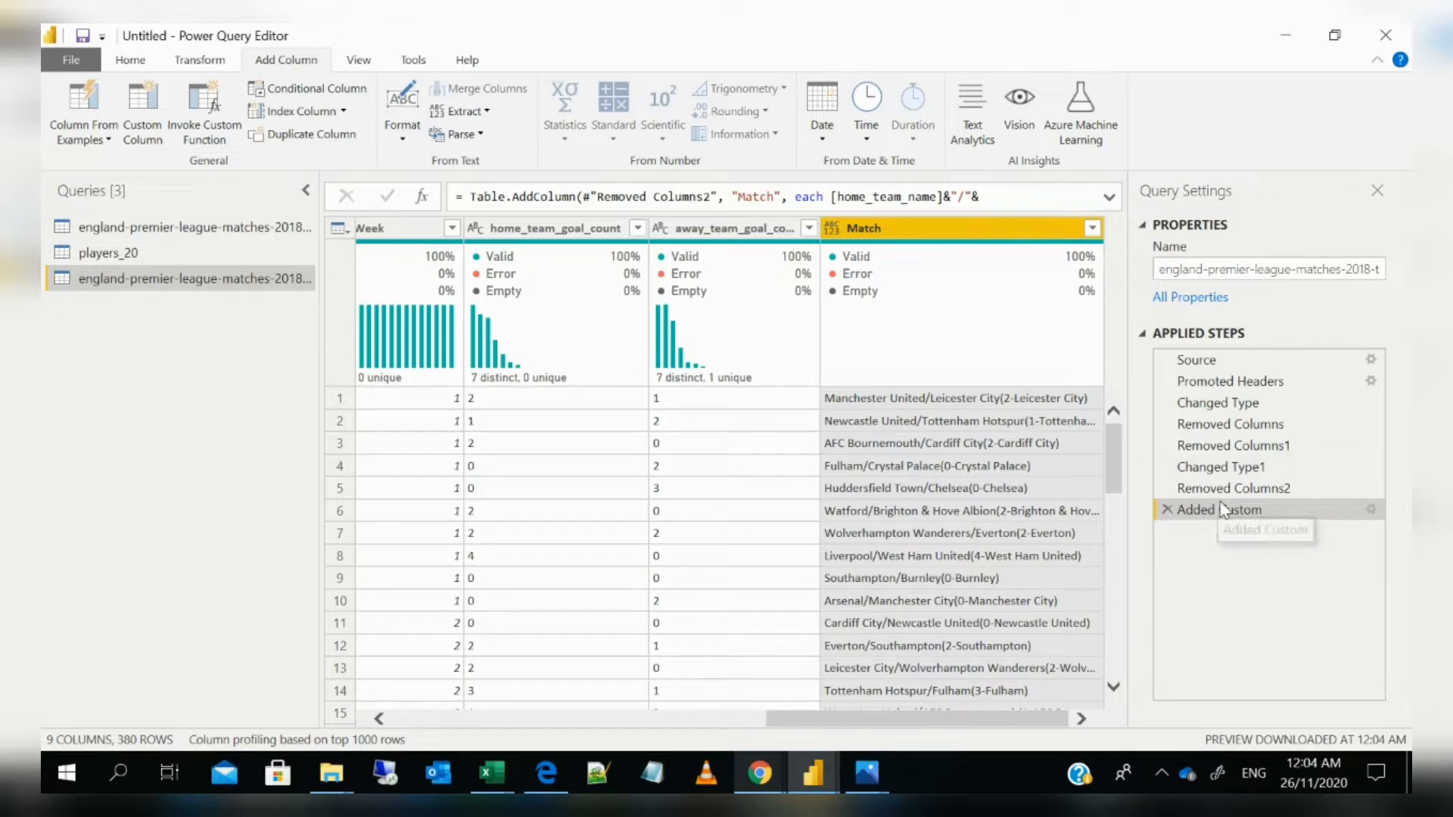
# Edit the Added Custom step, replacing [away_team_name] after the "-" with [away_team_goal_count], and apply the change
pyautogui.click(1371, 509)
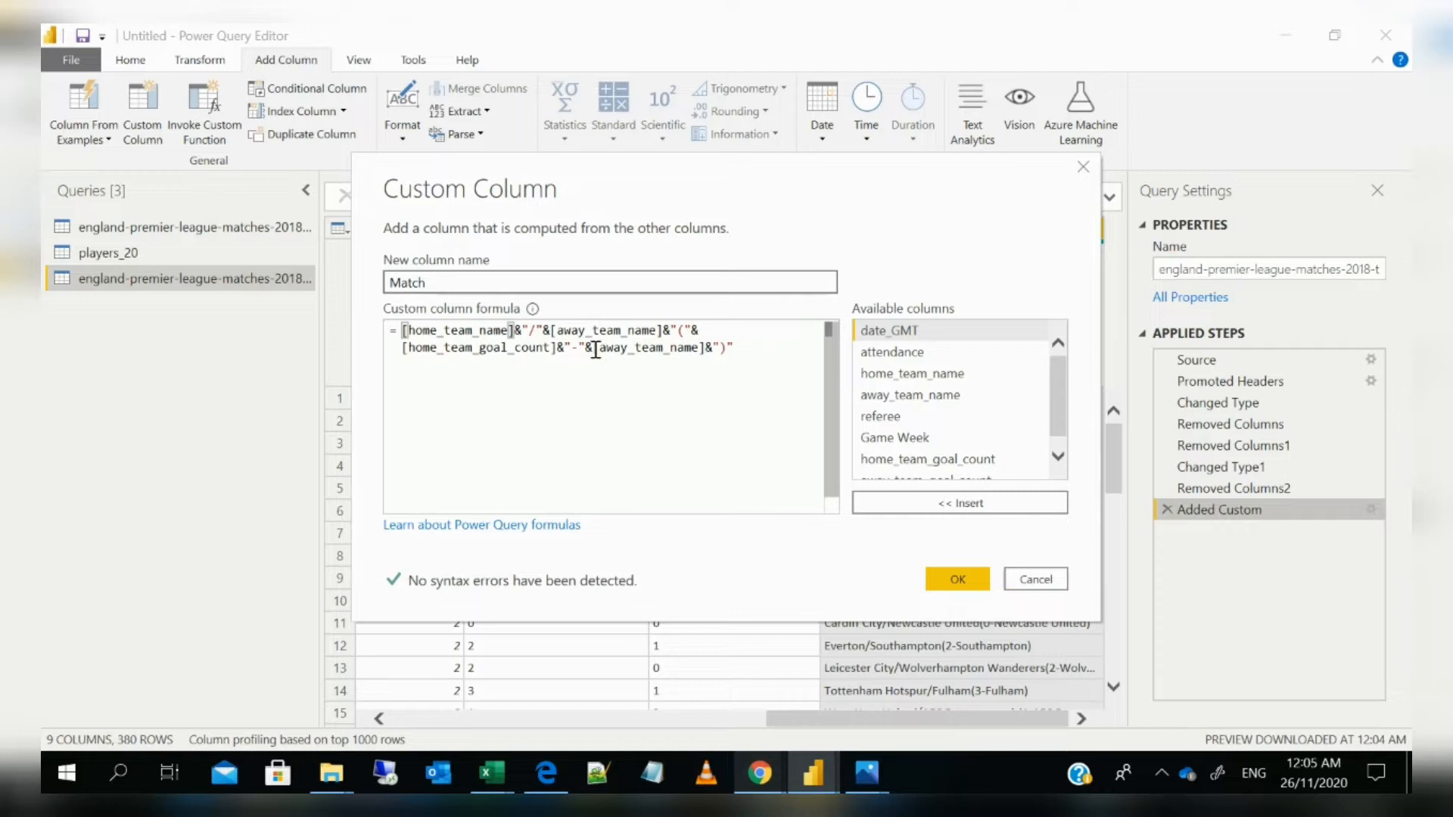
pyautogui.moveTo(593, 349); pyautogui.dragTo(706, 348)
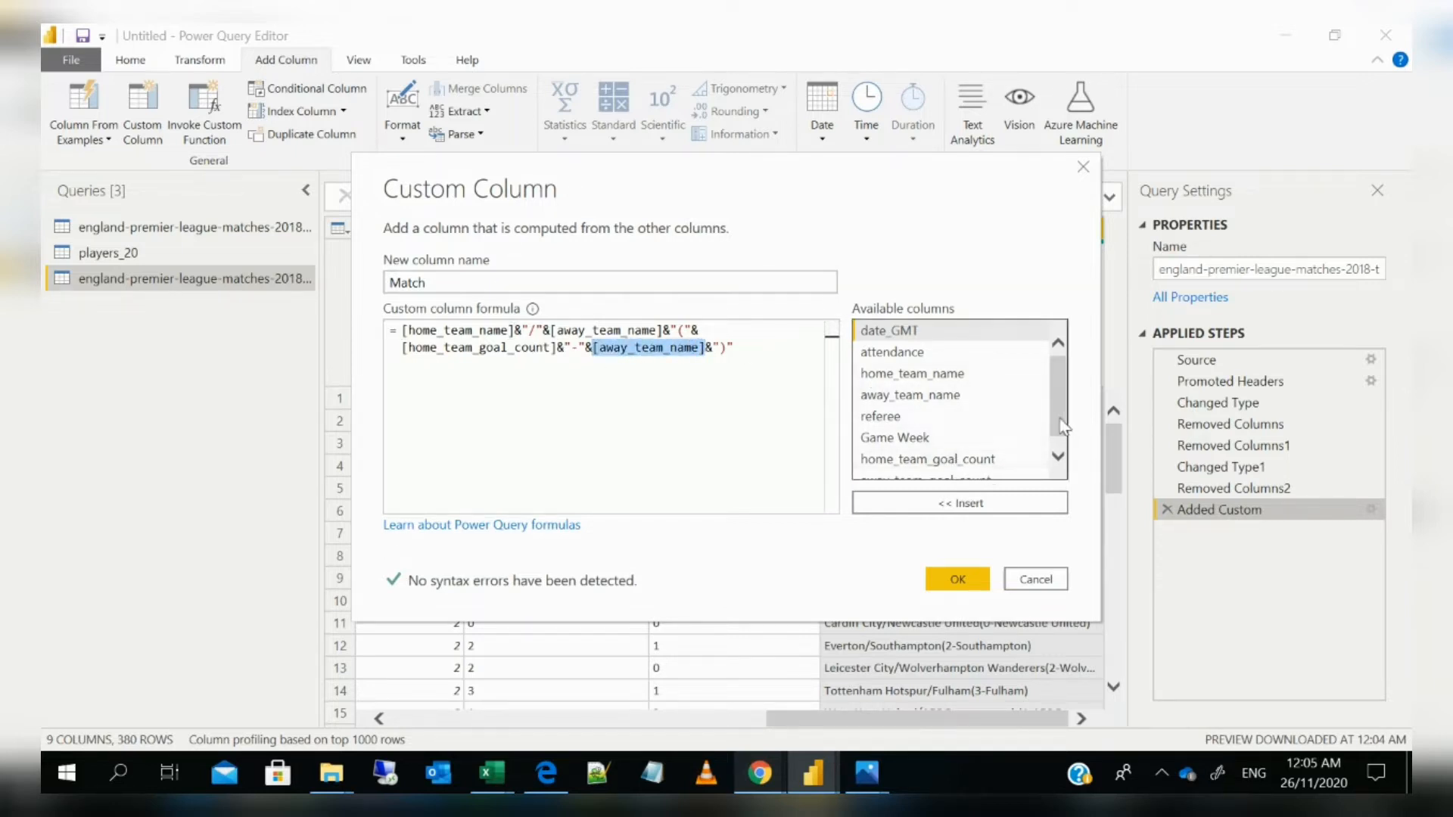
pyautogui.click(1058, 456)
pyautogui.click(976, 470)
pyautogui.doubleClick(976, 470)
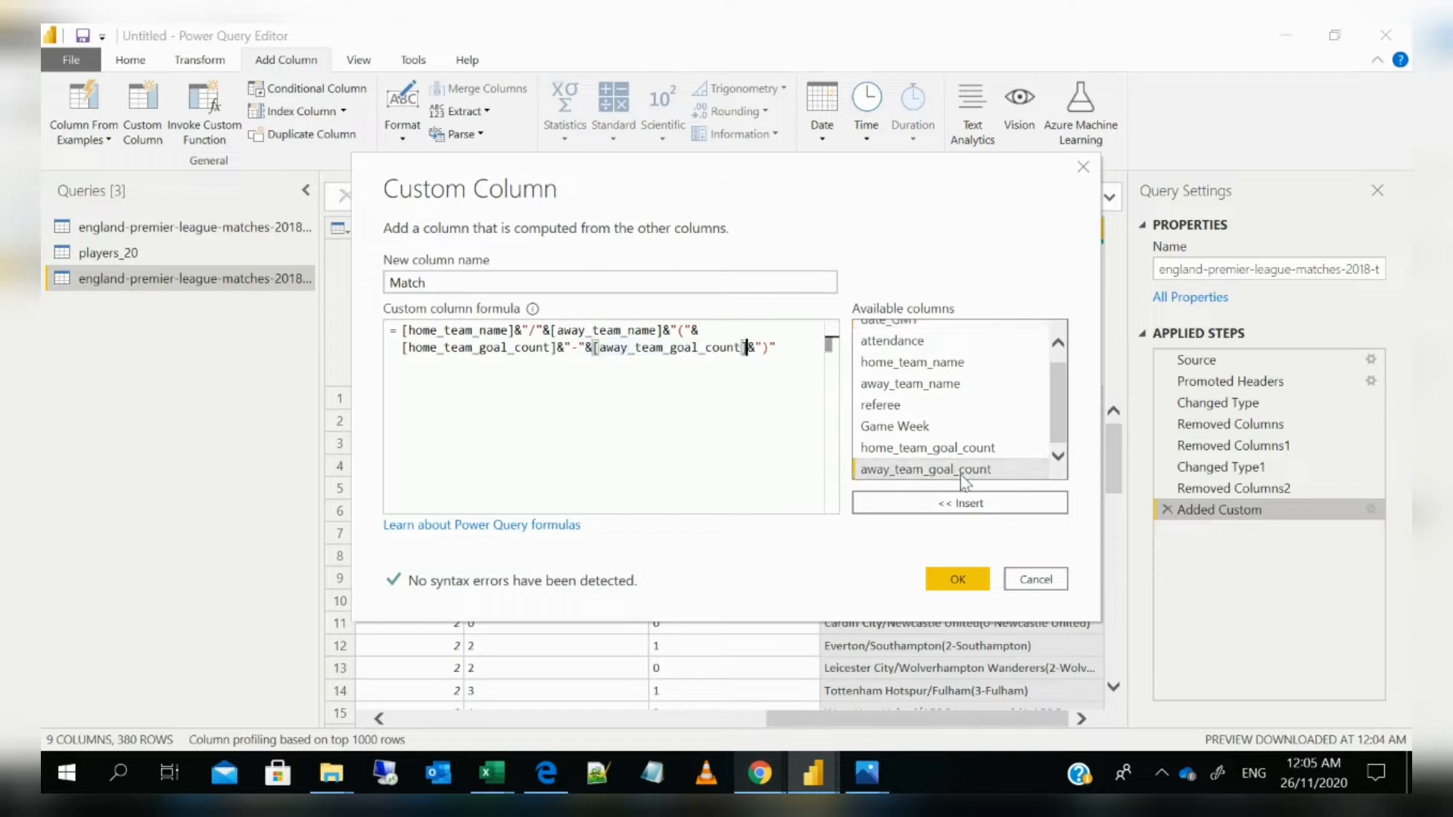
pyautogui.click(980, 582)
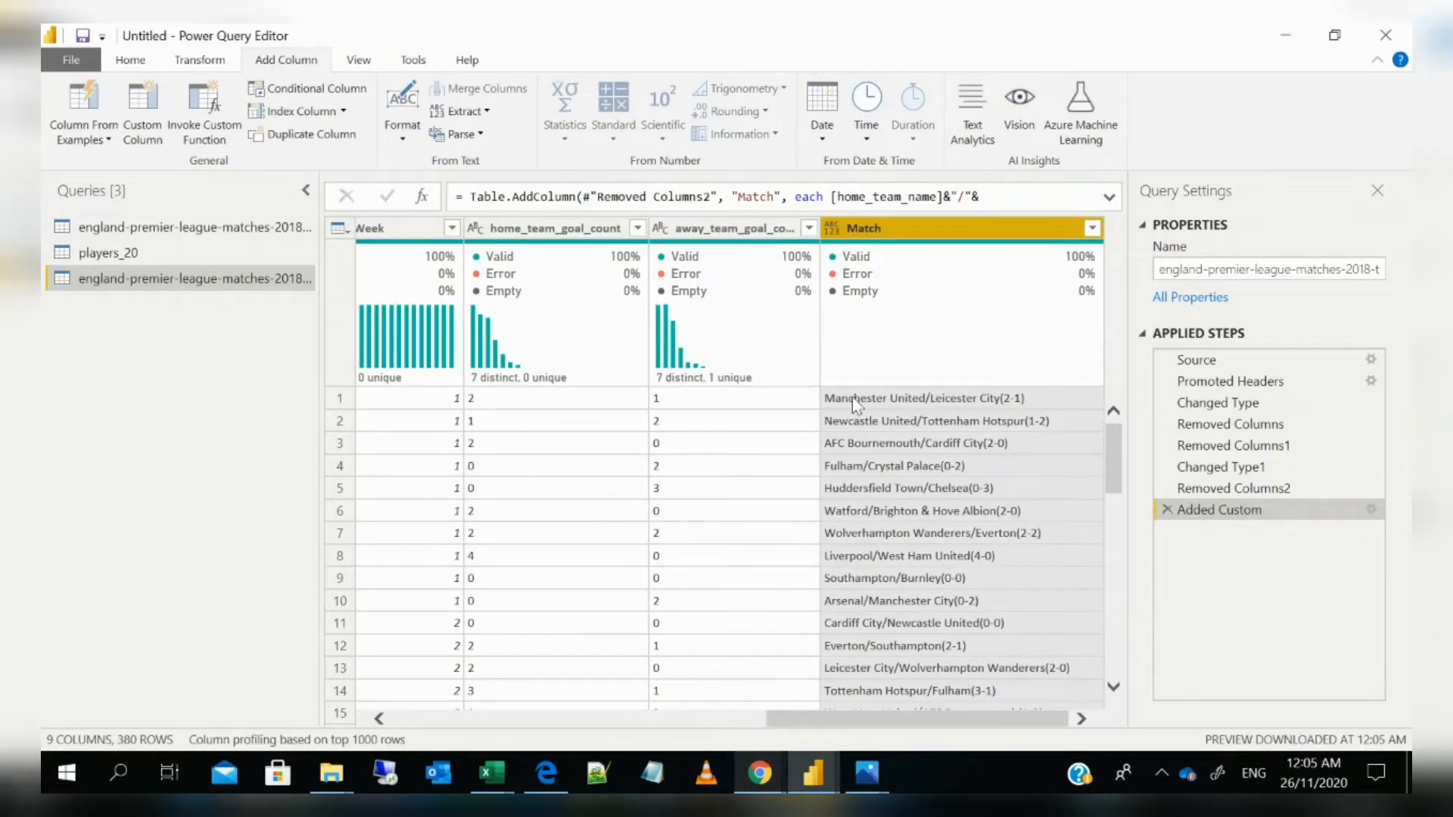
# Start a new custom column and begin its formula with if Number.From([home_team_goal_count]
pyautogui.moveTo(815, 721); pyautogui.dragTo(910, 738)
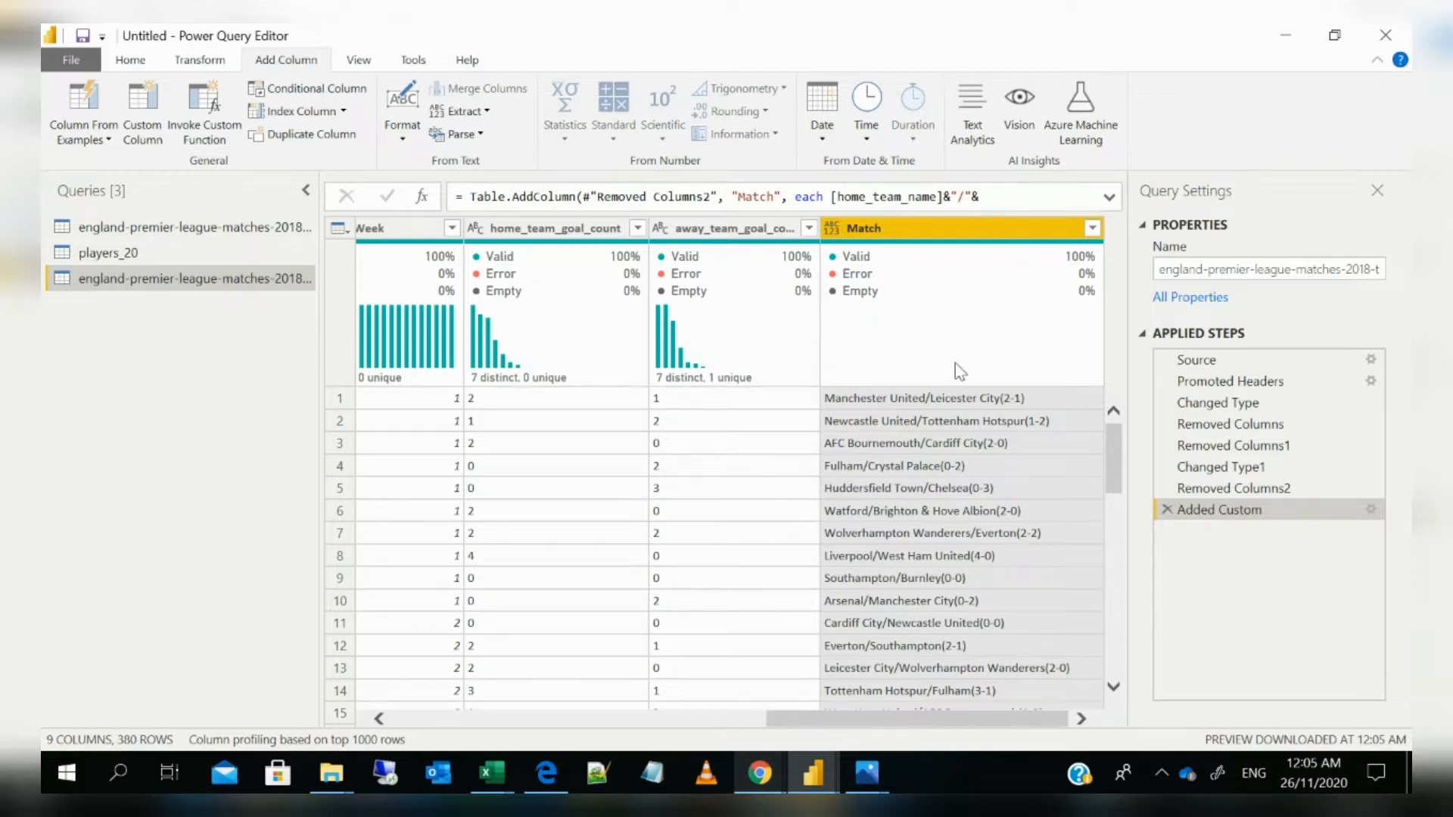
pyautogui.rightClick(950, 239)
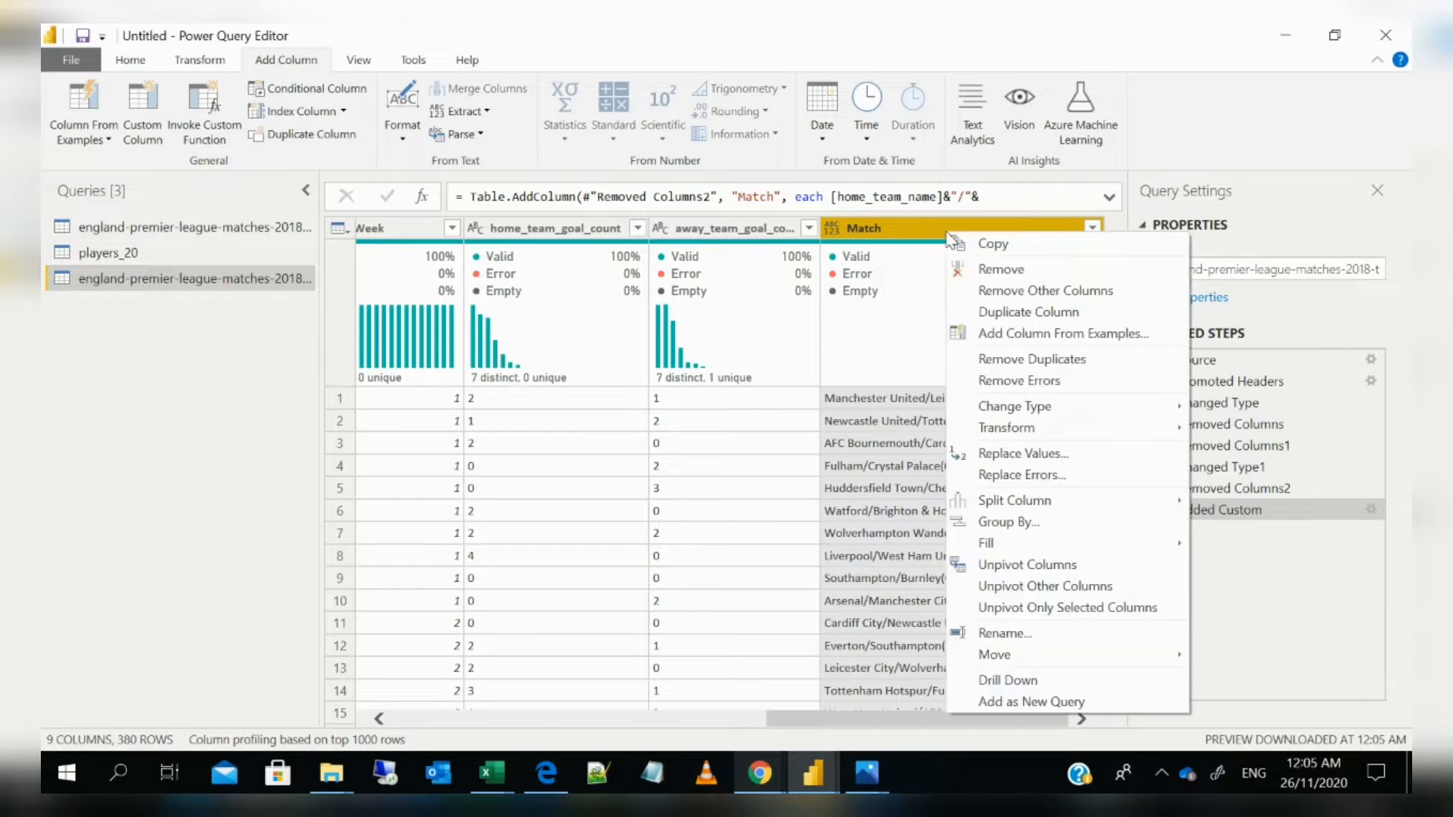
pyautogui.click(155, 127)
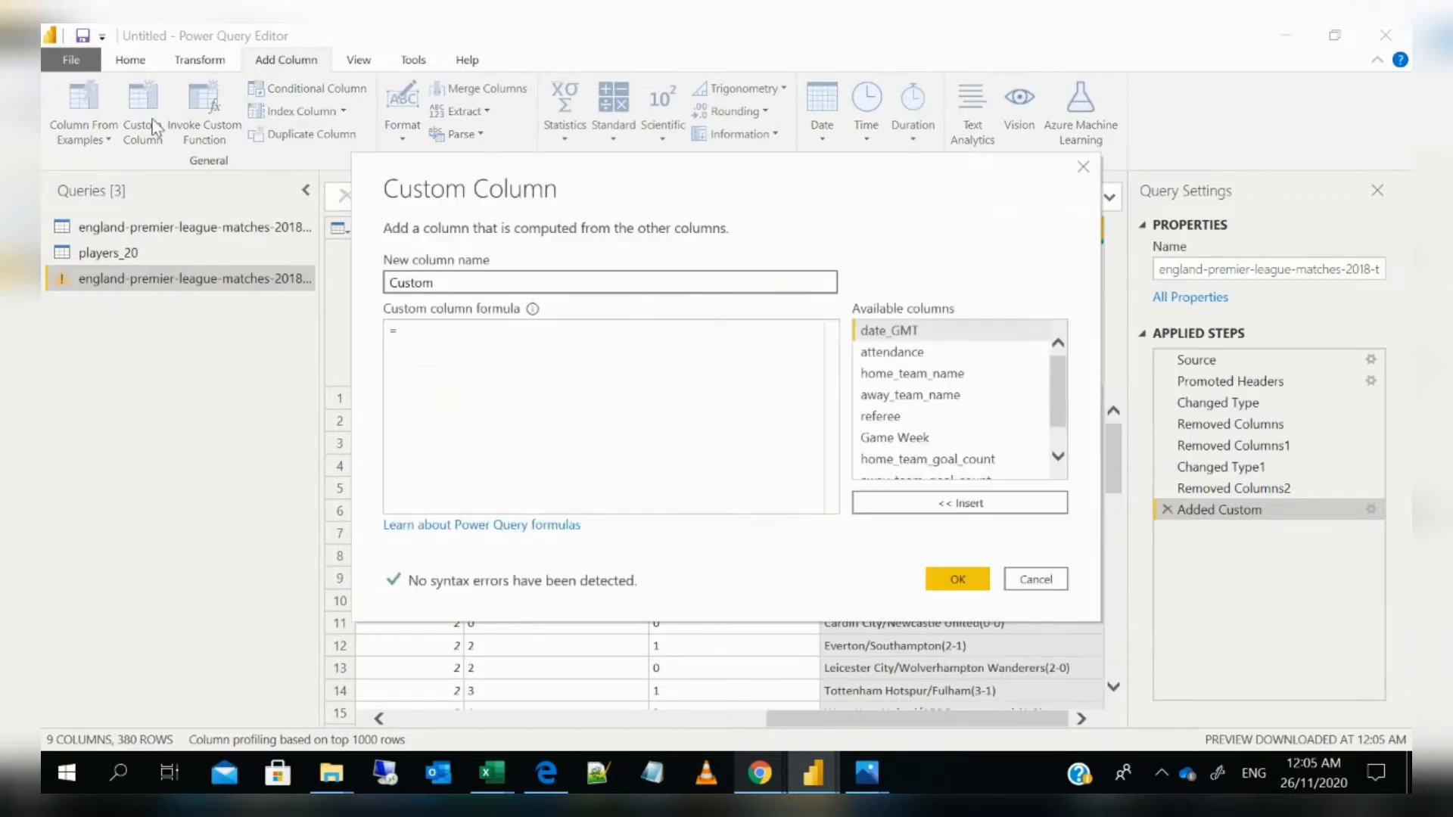
pyautogui.click(418, 325)
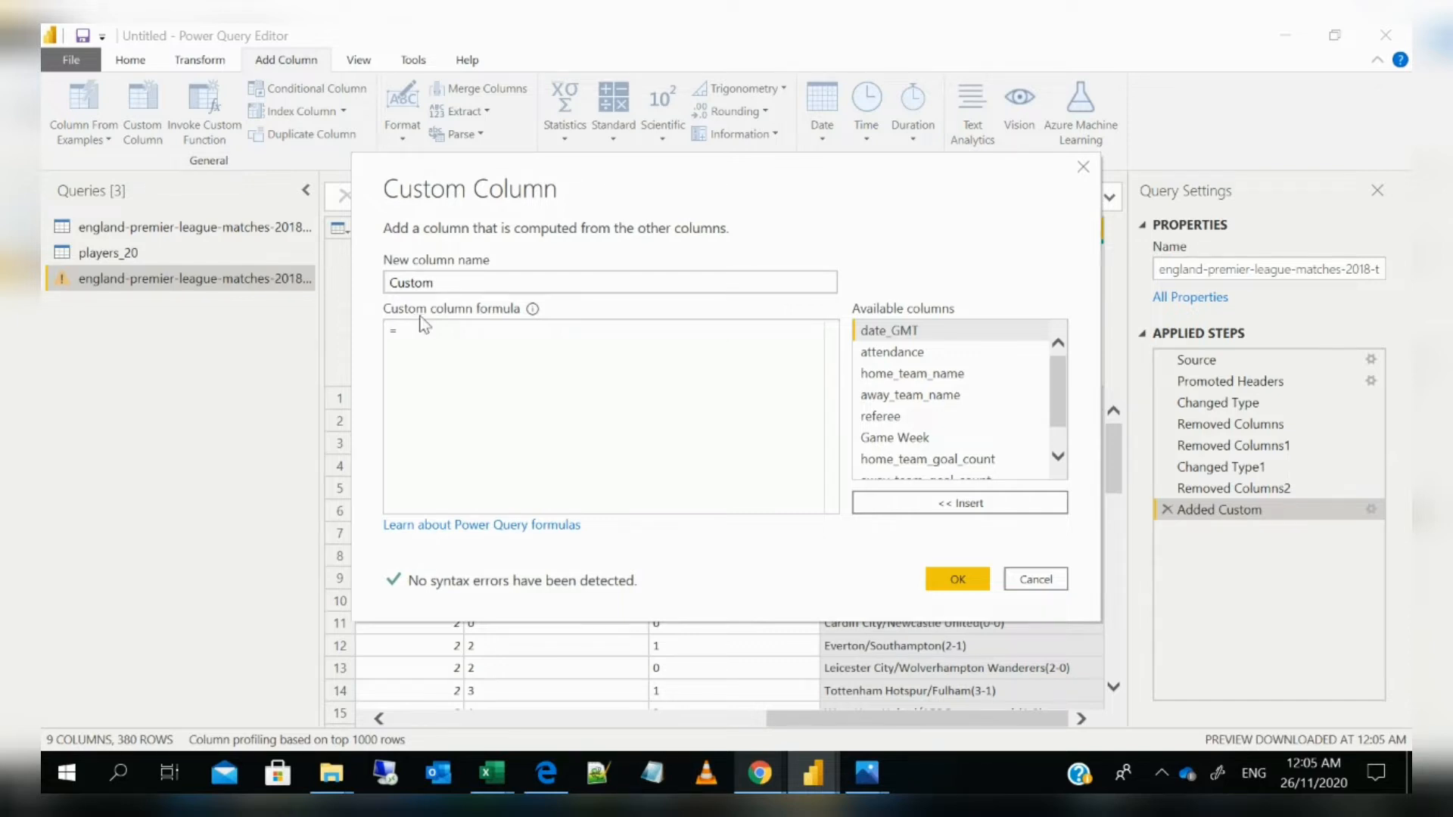
pyautogui.write('if')
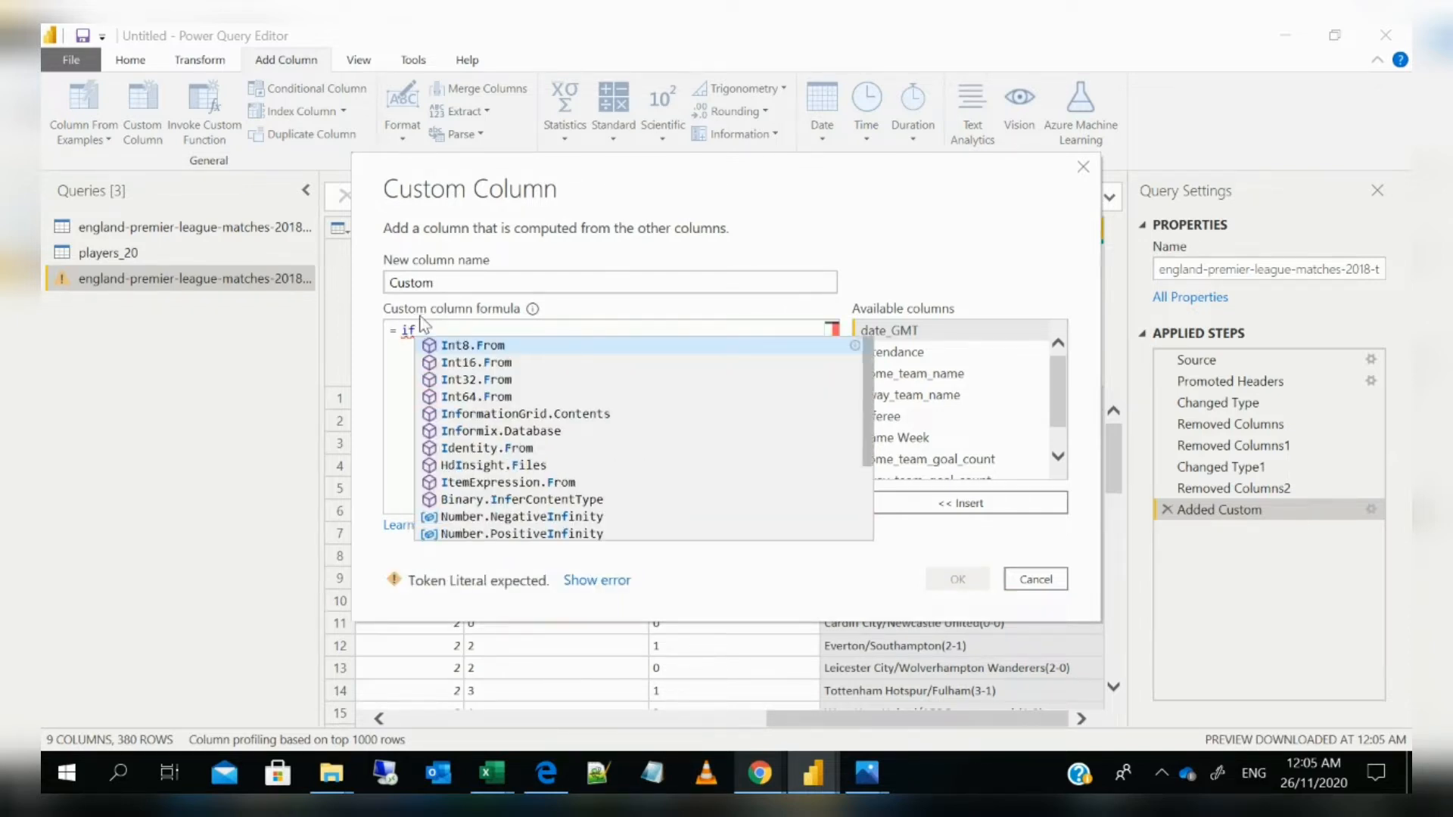
pyautogui.write(' N')
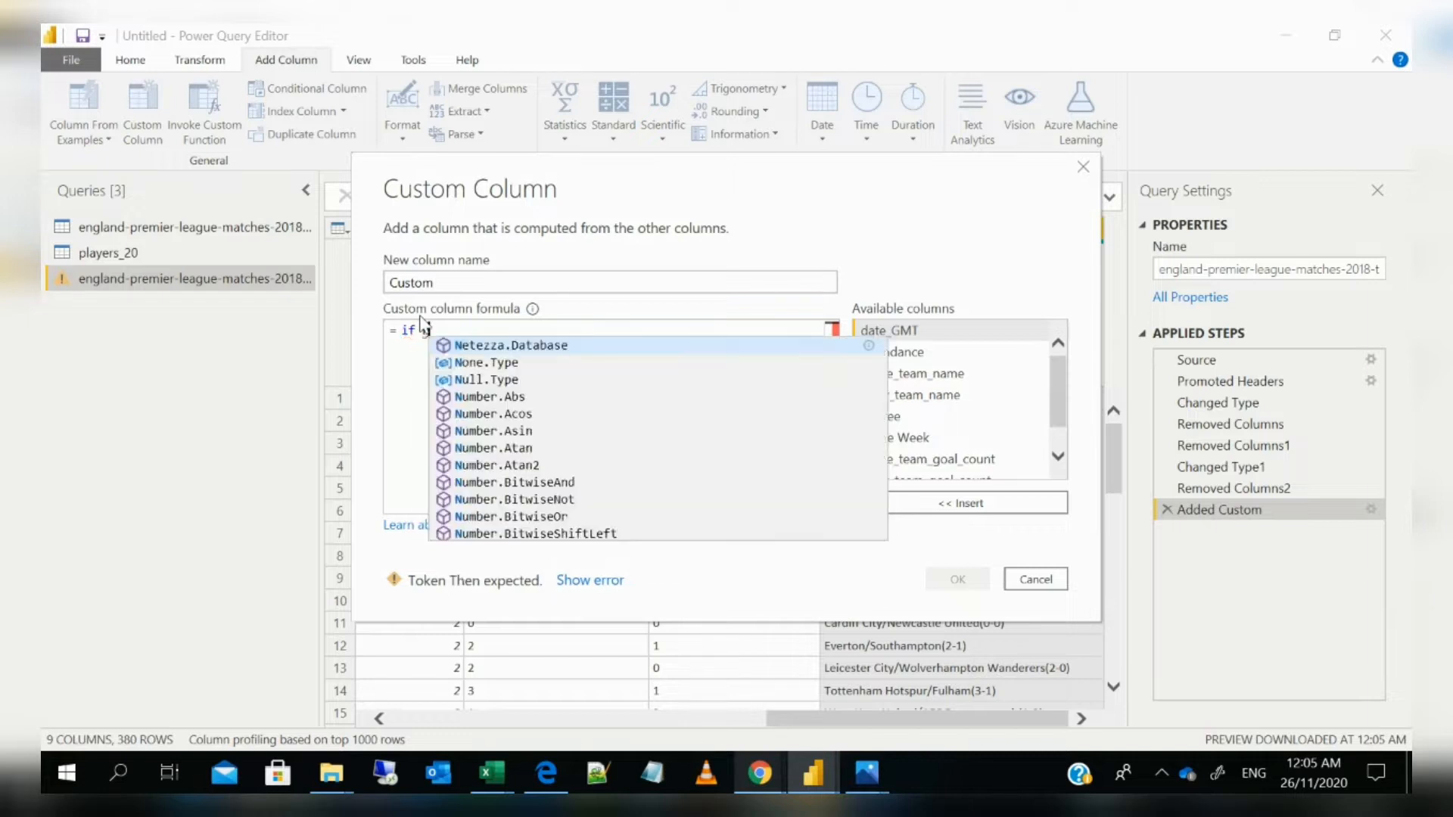
pyautogui.write('umber')
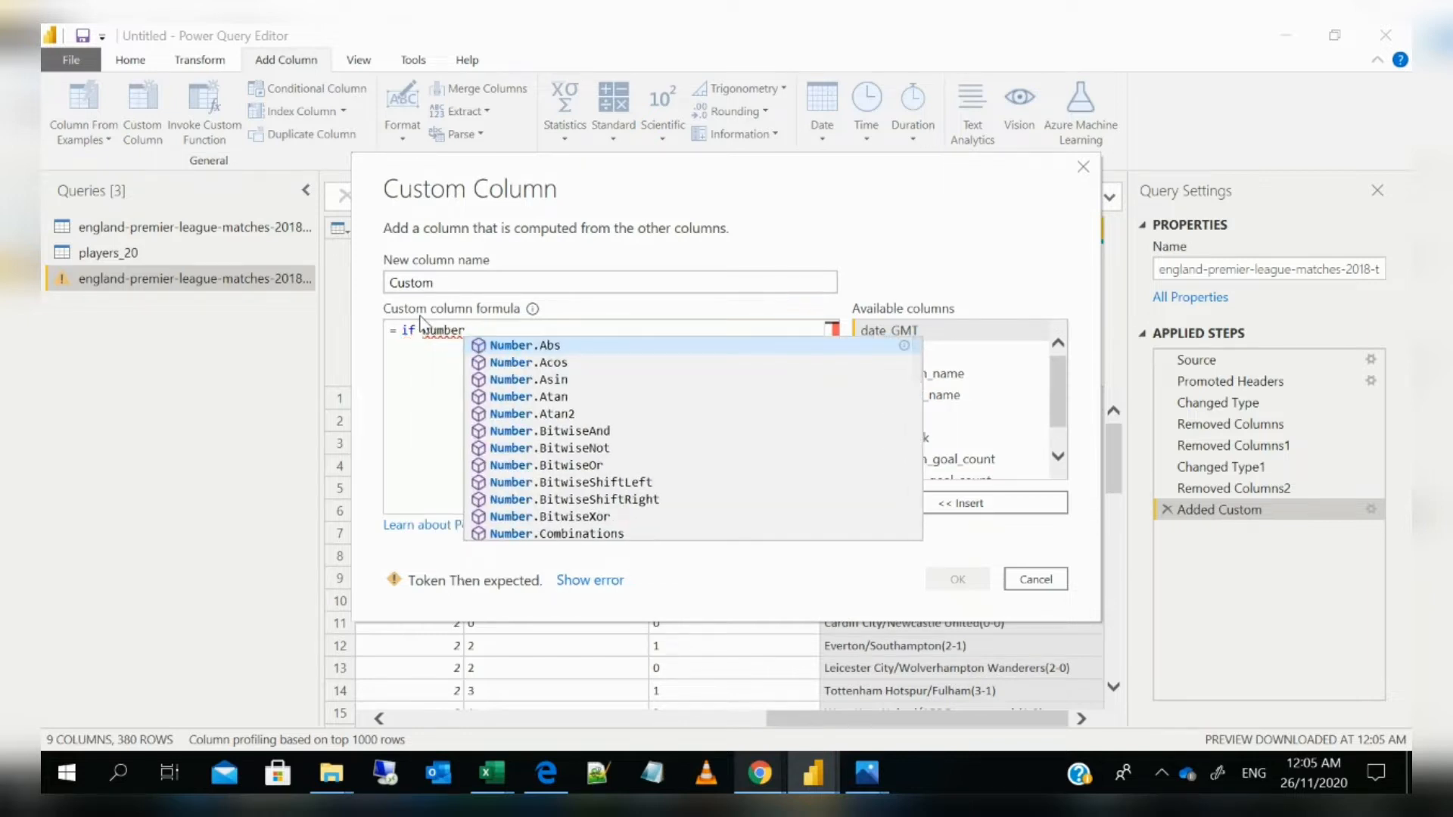
pyautogui.write('.From')
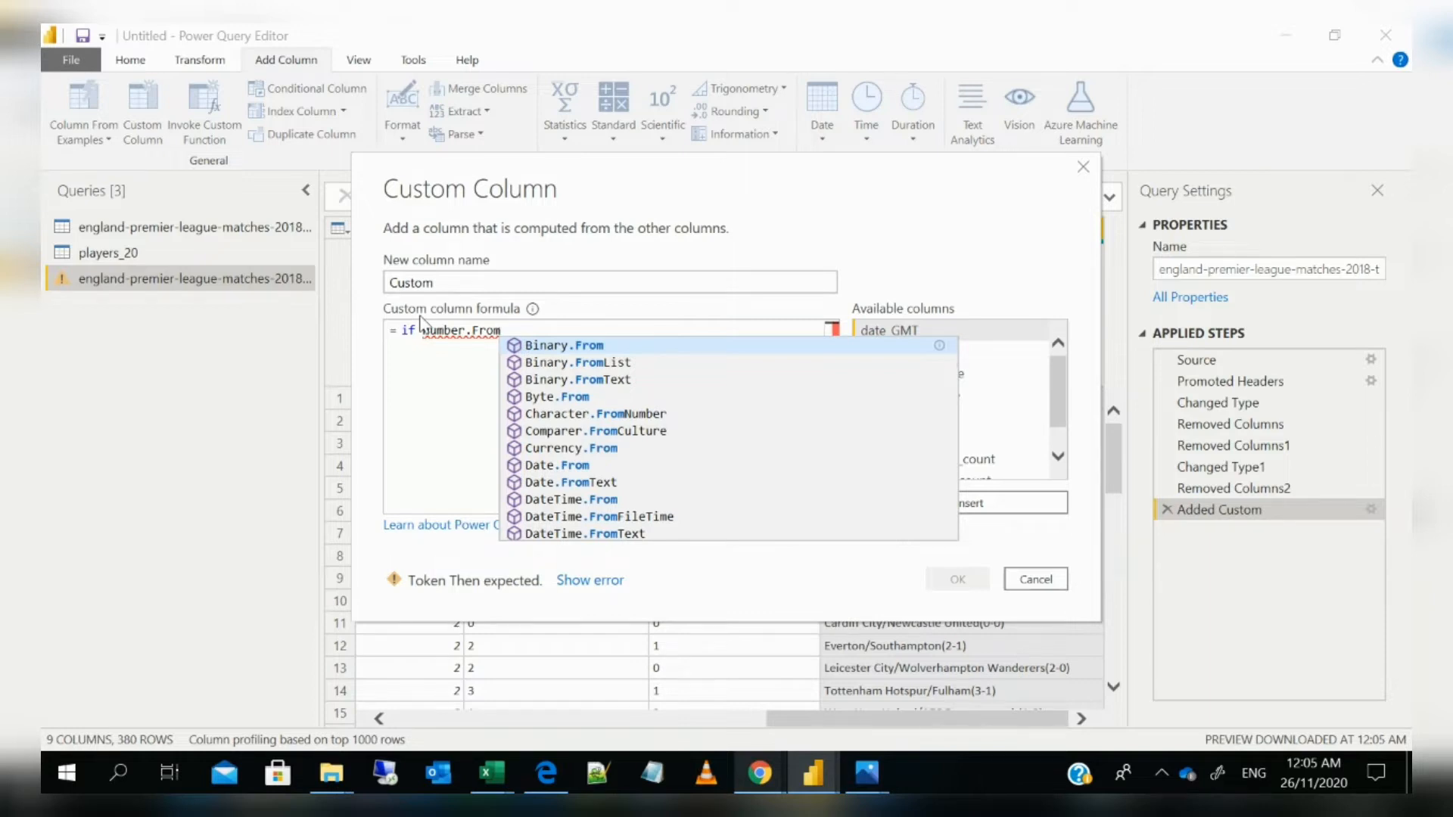
pyautogui.write('(')
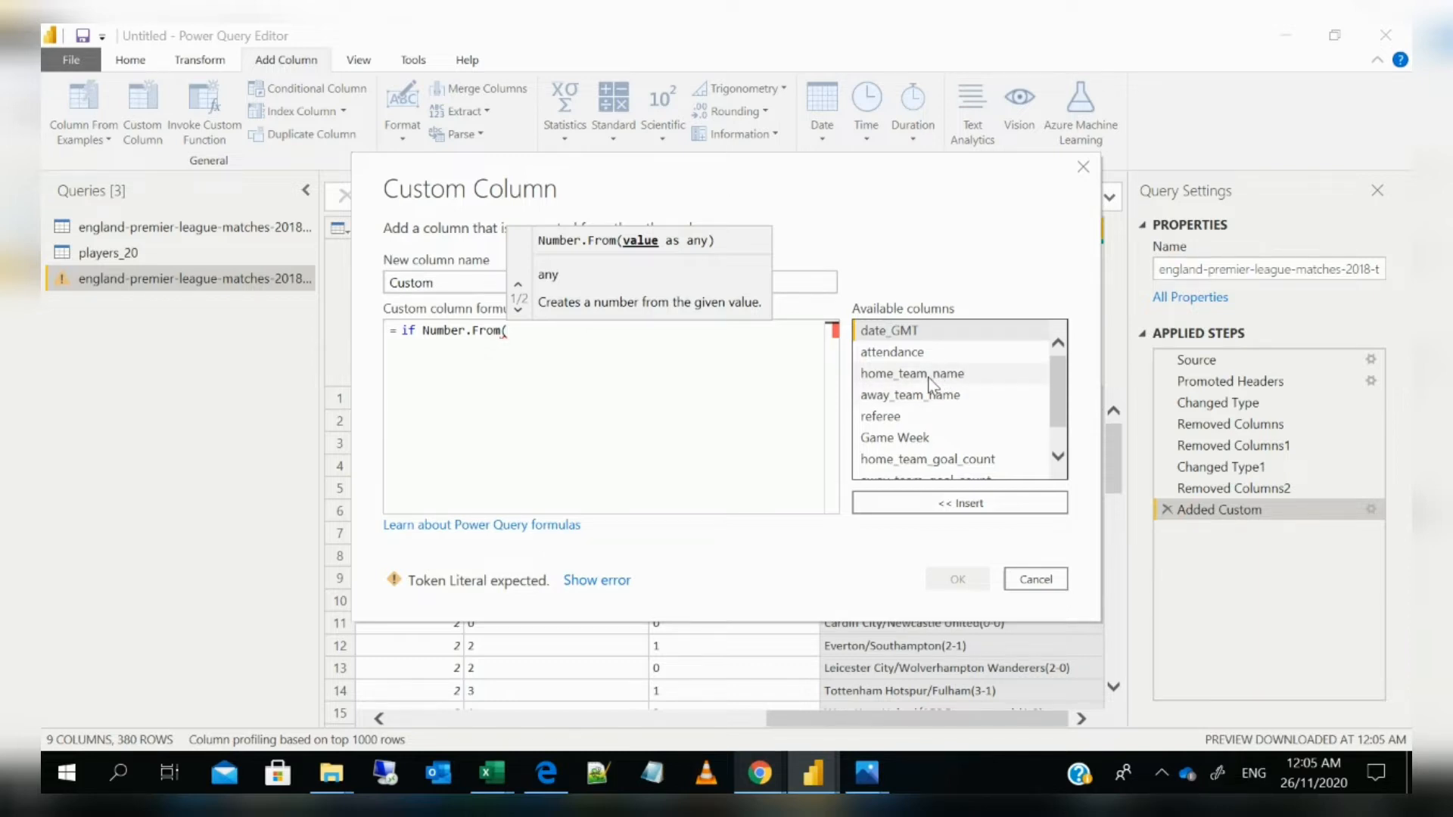
pyautogui.doubleClick(955, 459)
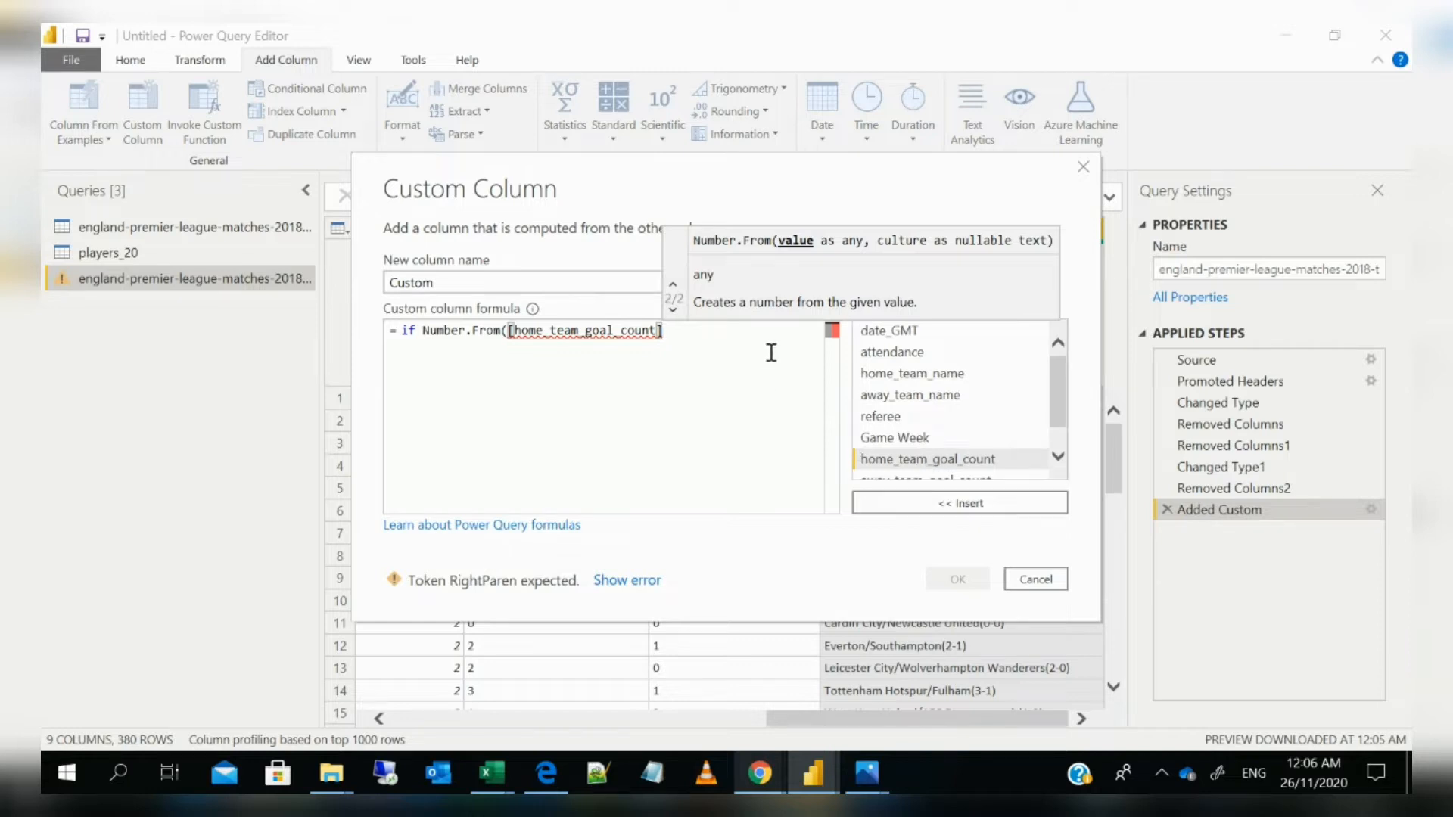
# Extend the condition with > Number.From [away_team_goal_count] to compare the home goals with the away goals
pyautogui.write('>')
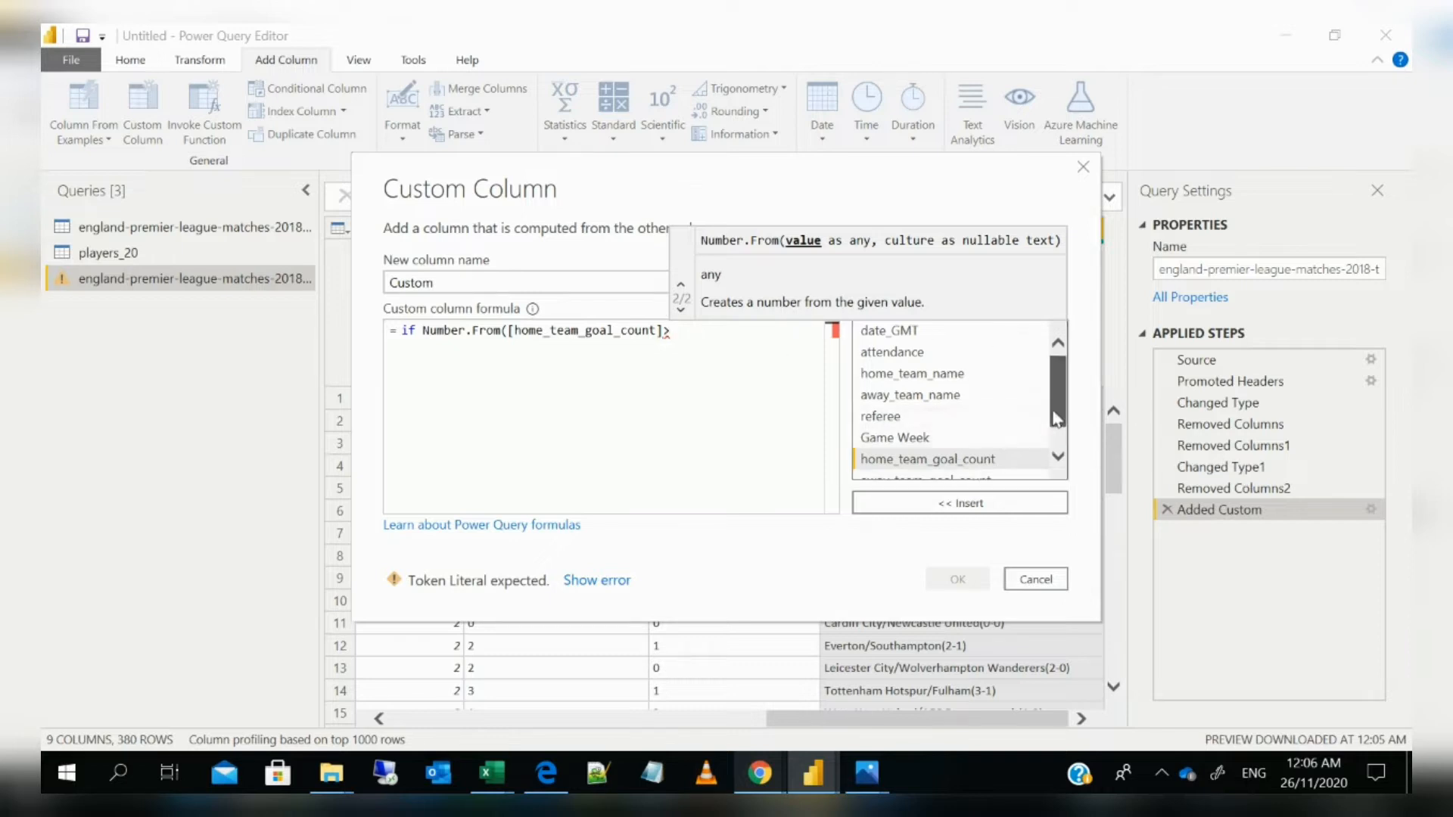
pyautogui.scroll(-1, 1054, 375)
pyautogui.click(984, 450)
pyautogui.doubleClick(984, 450)
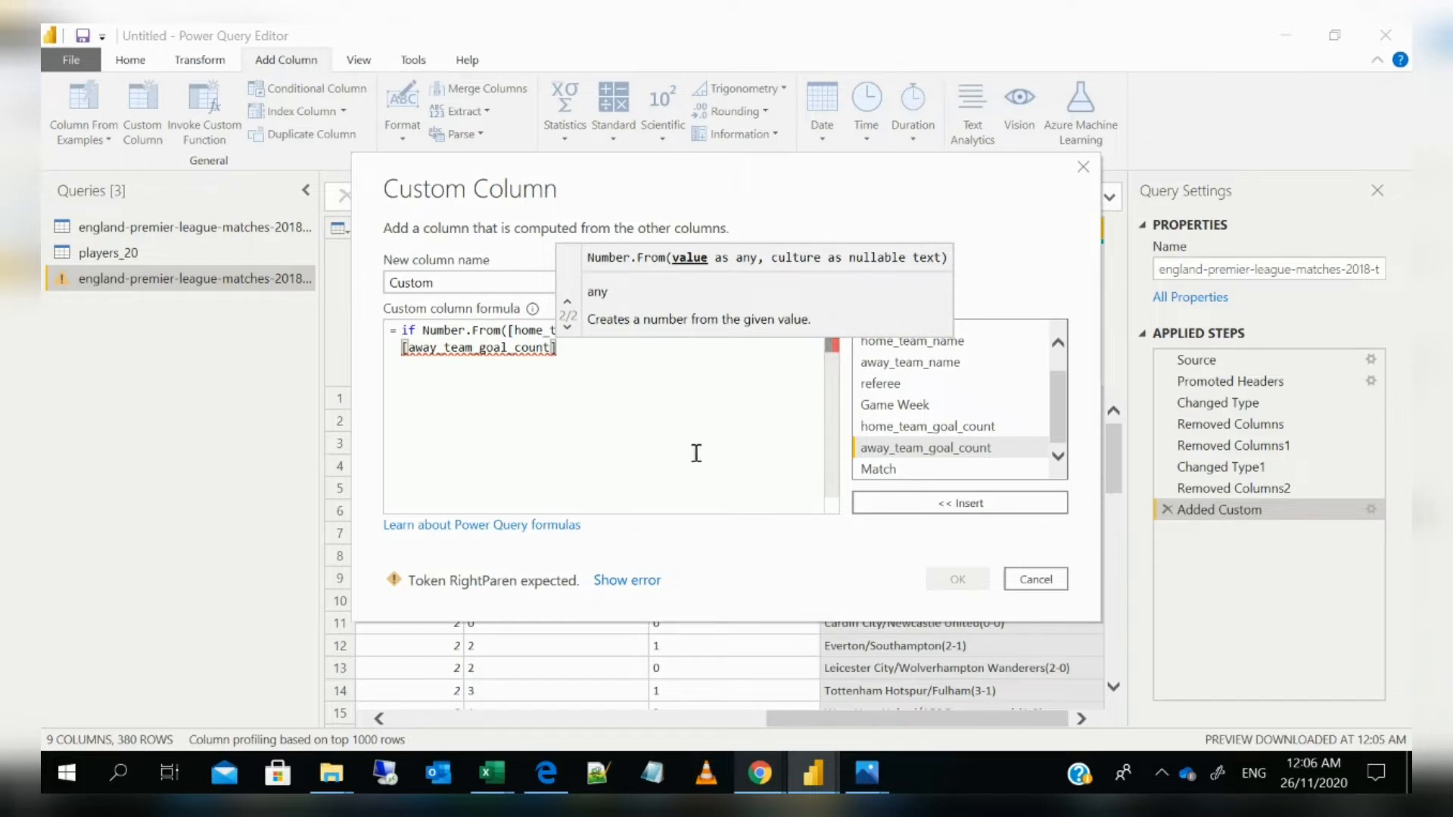
pyautogui.click(506, 347)
pyautogui.click(727, 333)
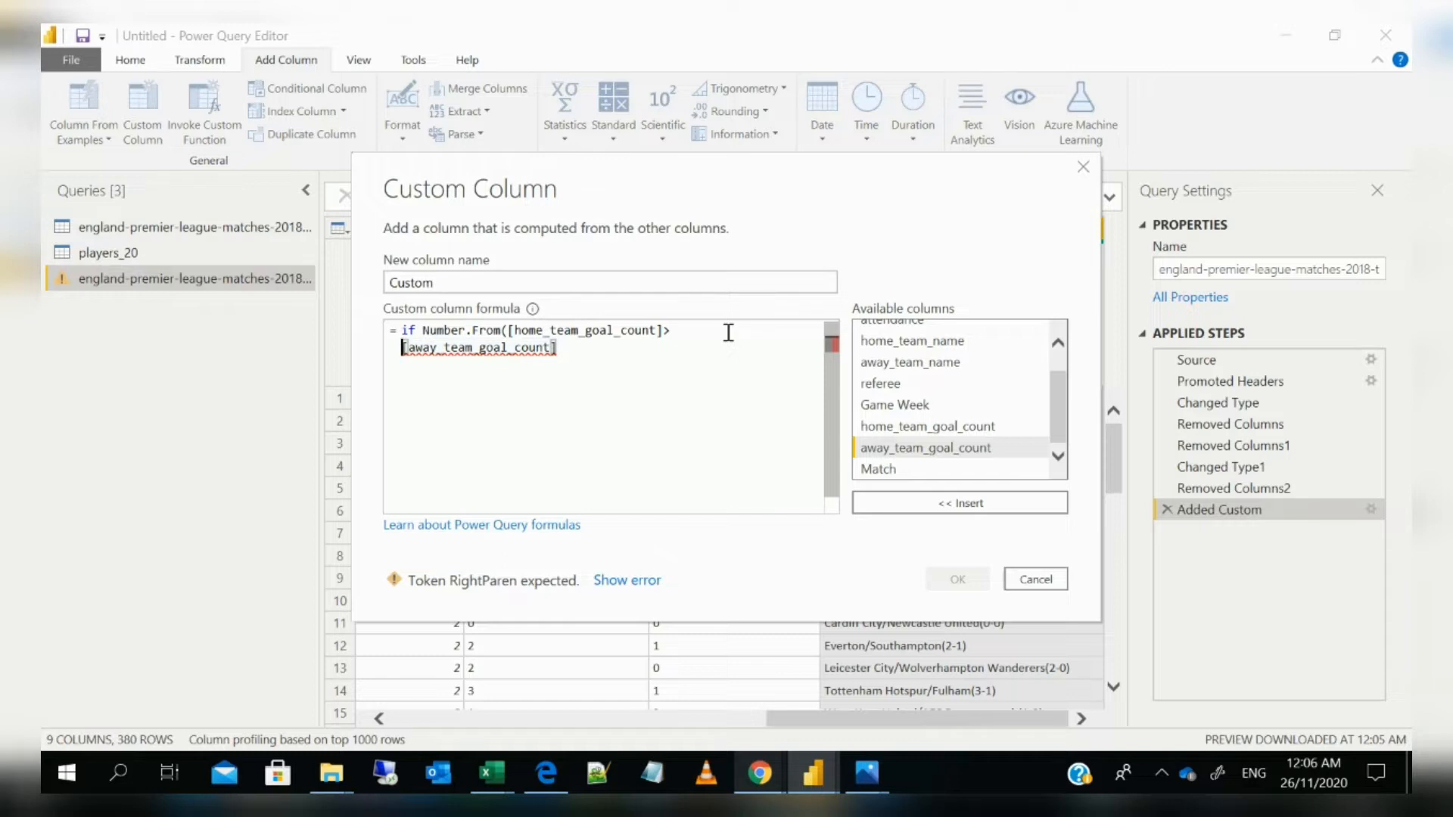
pyautogui.write('Number.From')
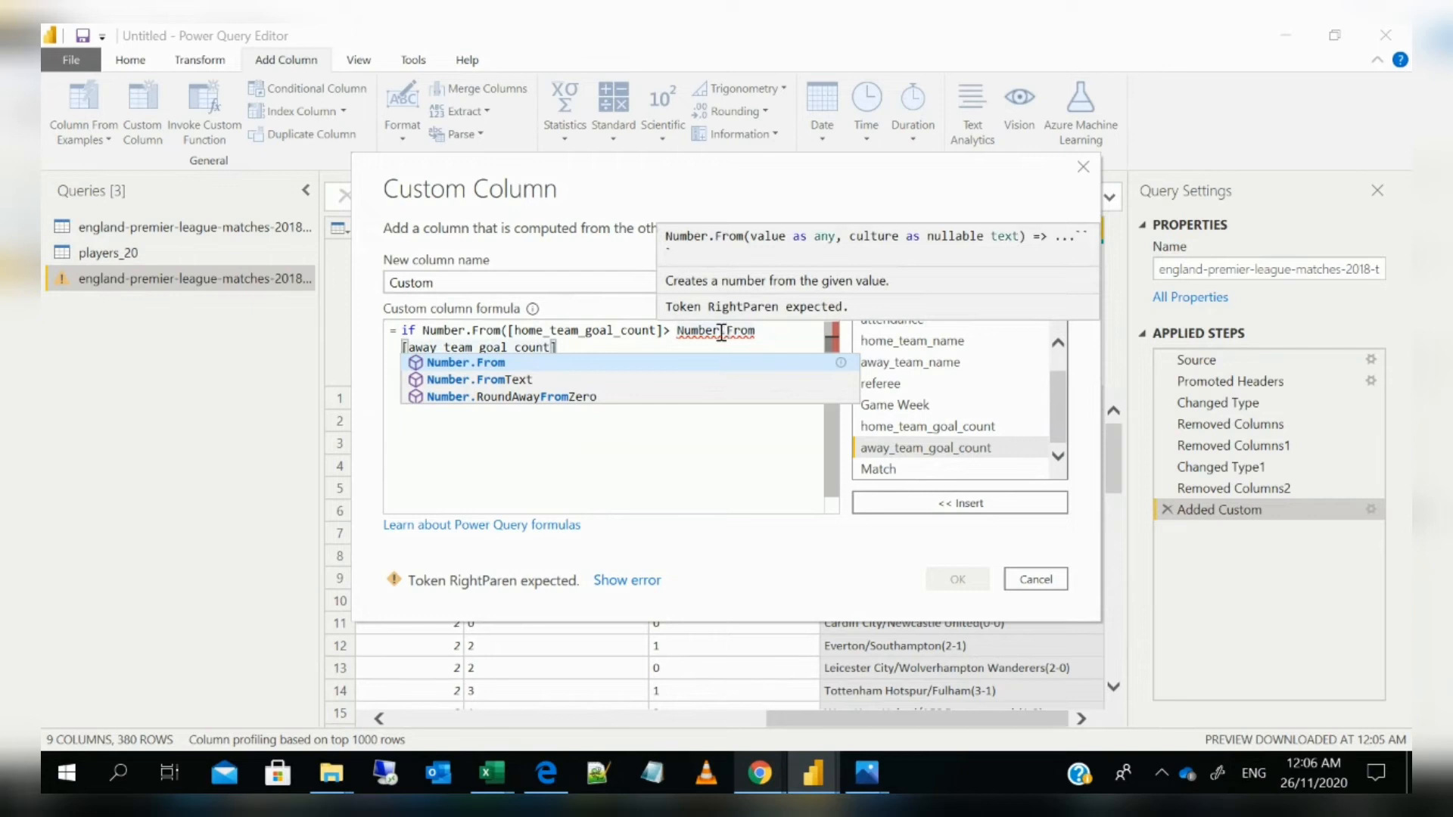
pyautogui.press('Escape')
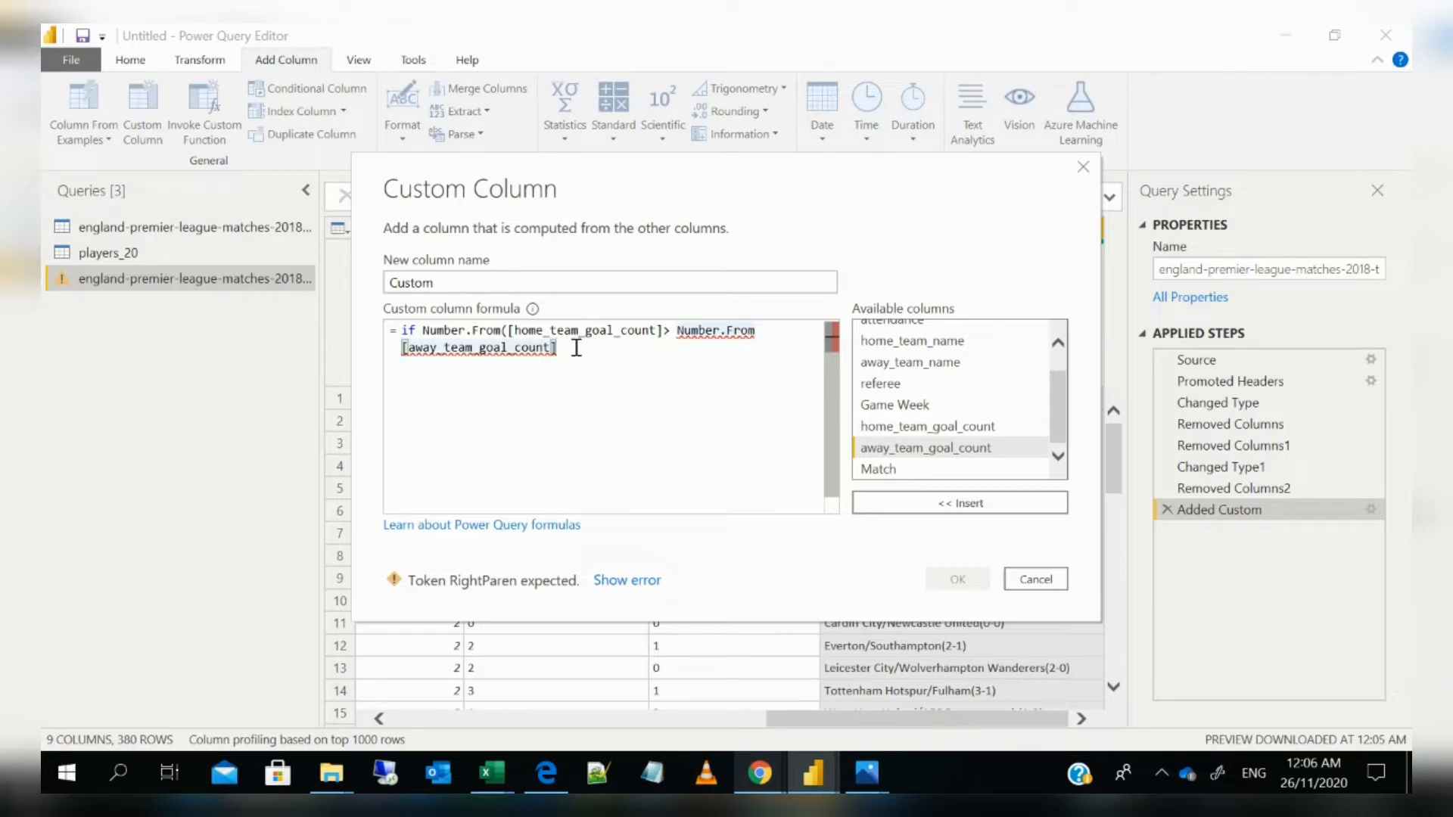
# Add then [home_team_name]&"|1" to the formula as the result for a home win
pyautogui.write('then')
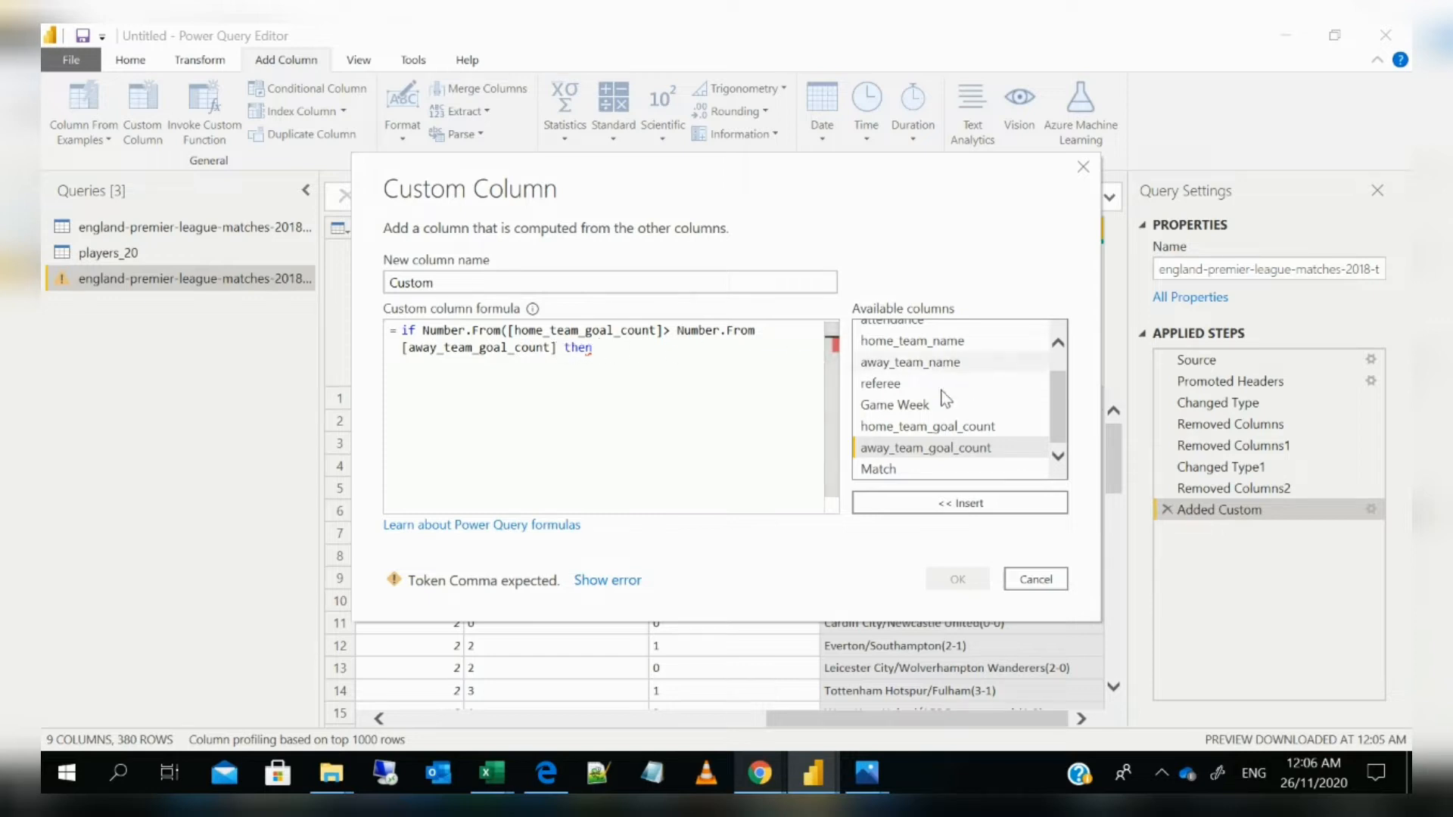
pyautogui.scroll(2, 930, 447)
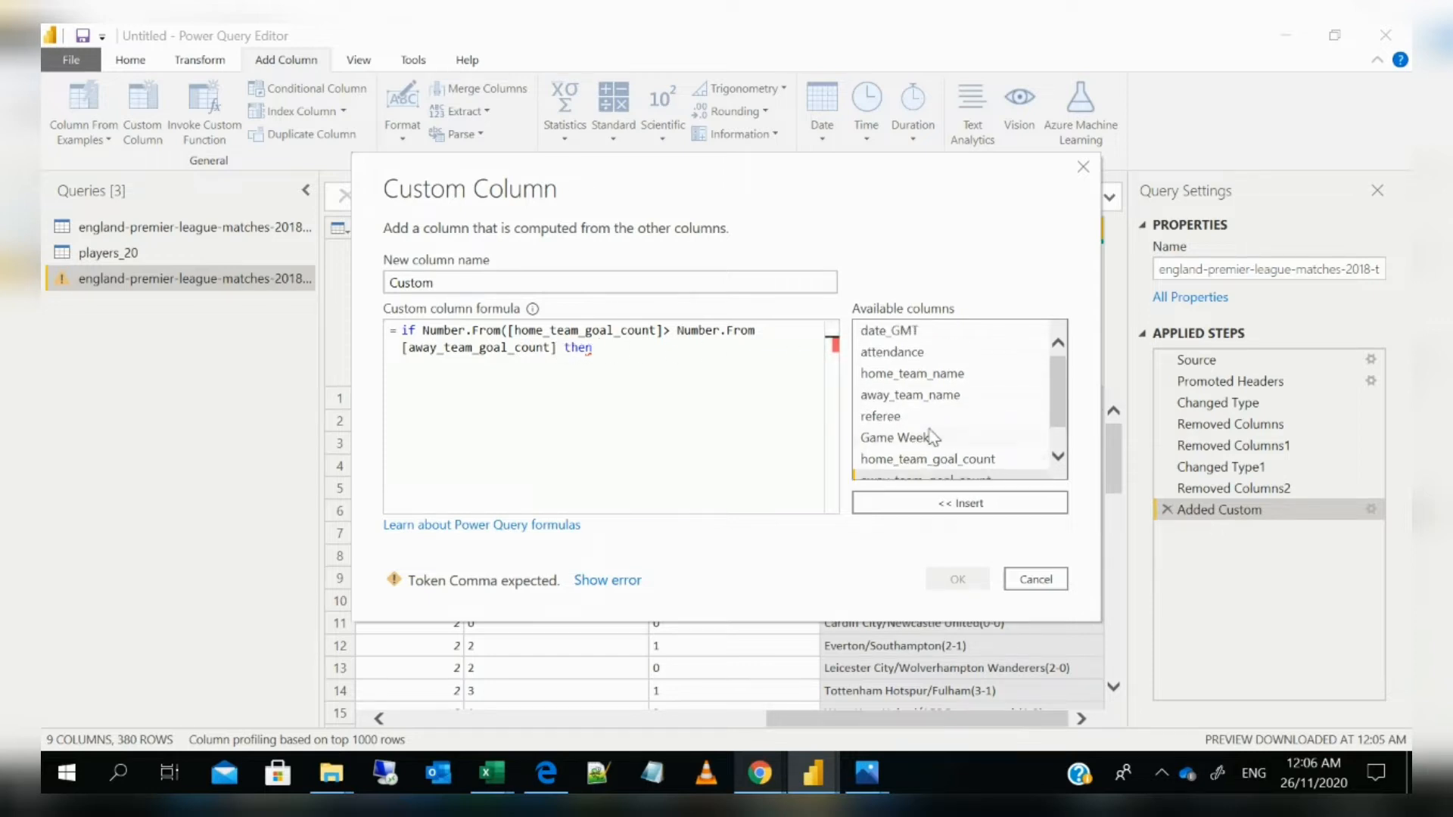
pyautogui.doubleClick(921, 374)
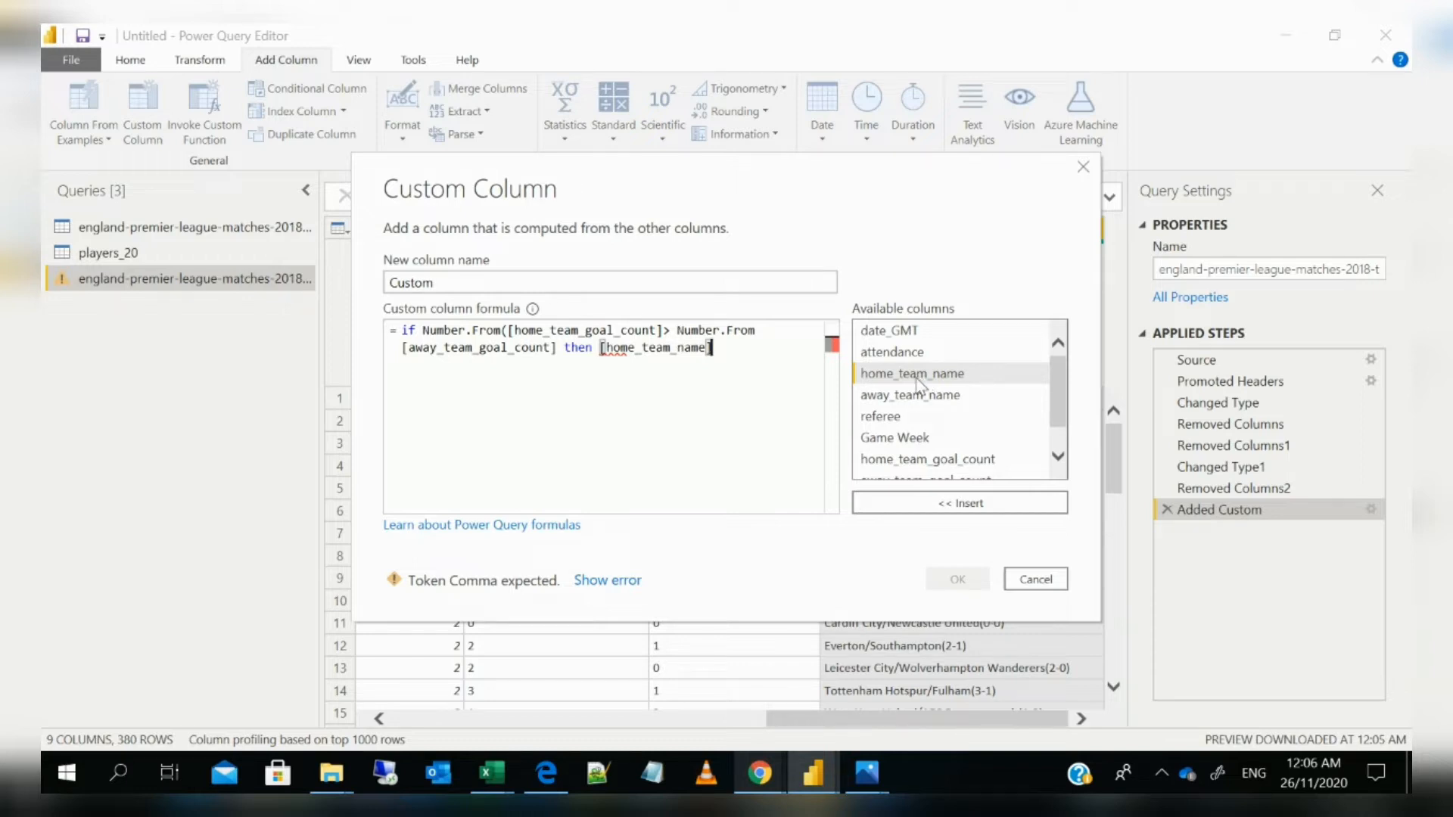
pyautogui.write('&""')
pyautogui.press('Left')
pyautogui.write('|')
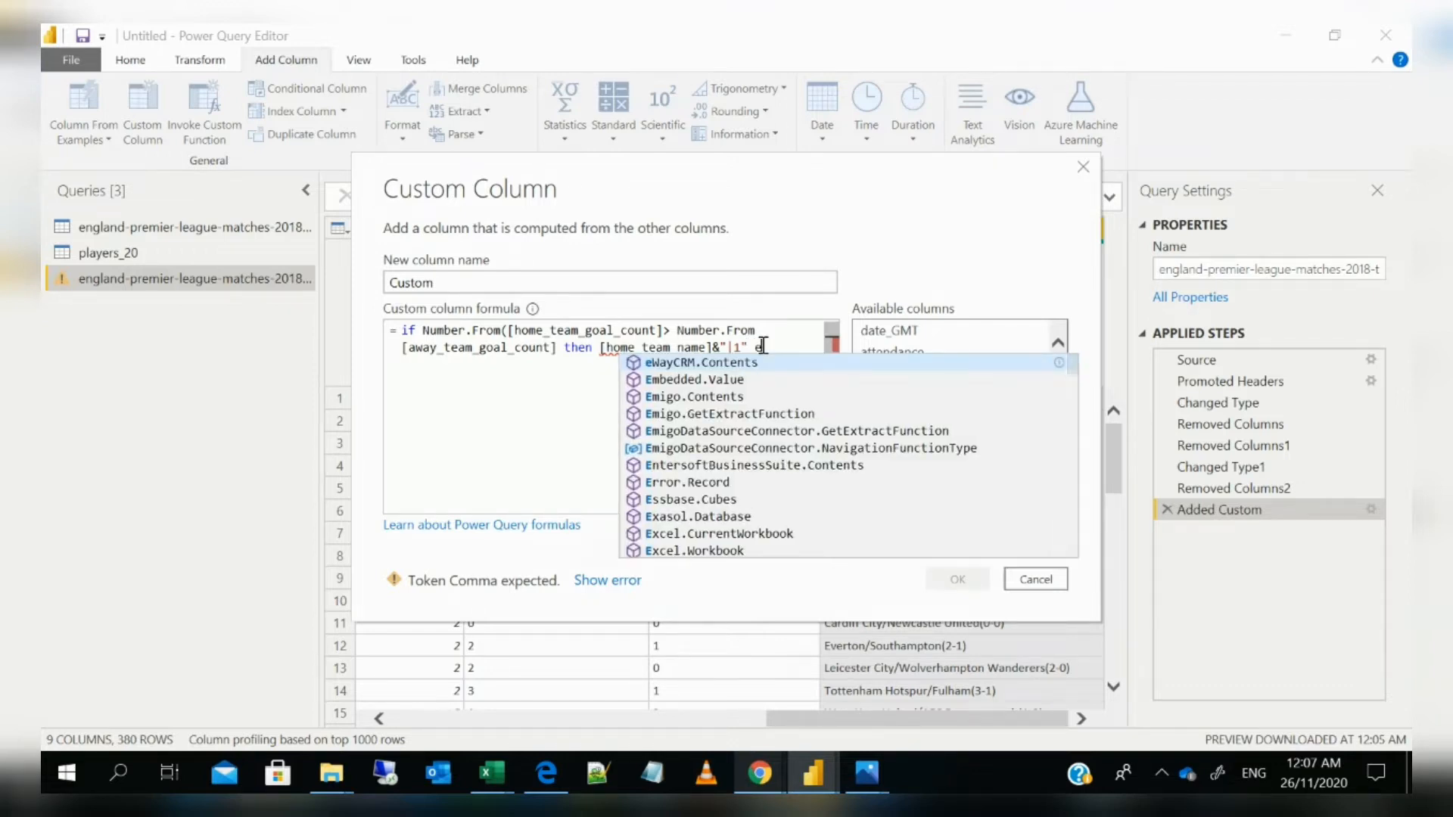
# Add else if to the formula, followed by a copy of the whole first if condition and its result
pyautogui.write('lse ')
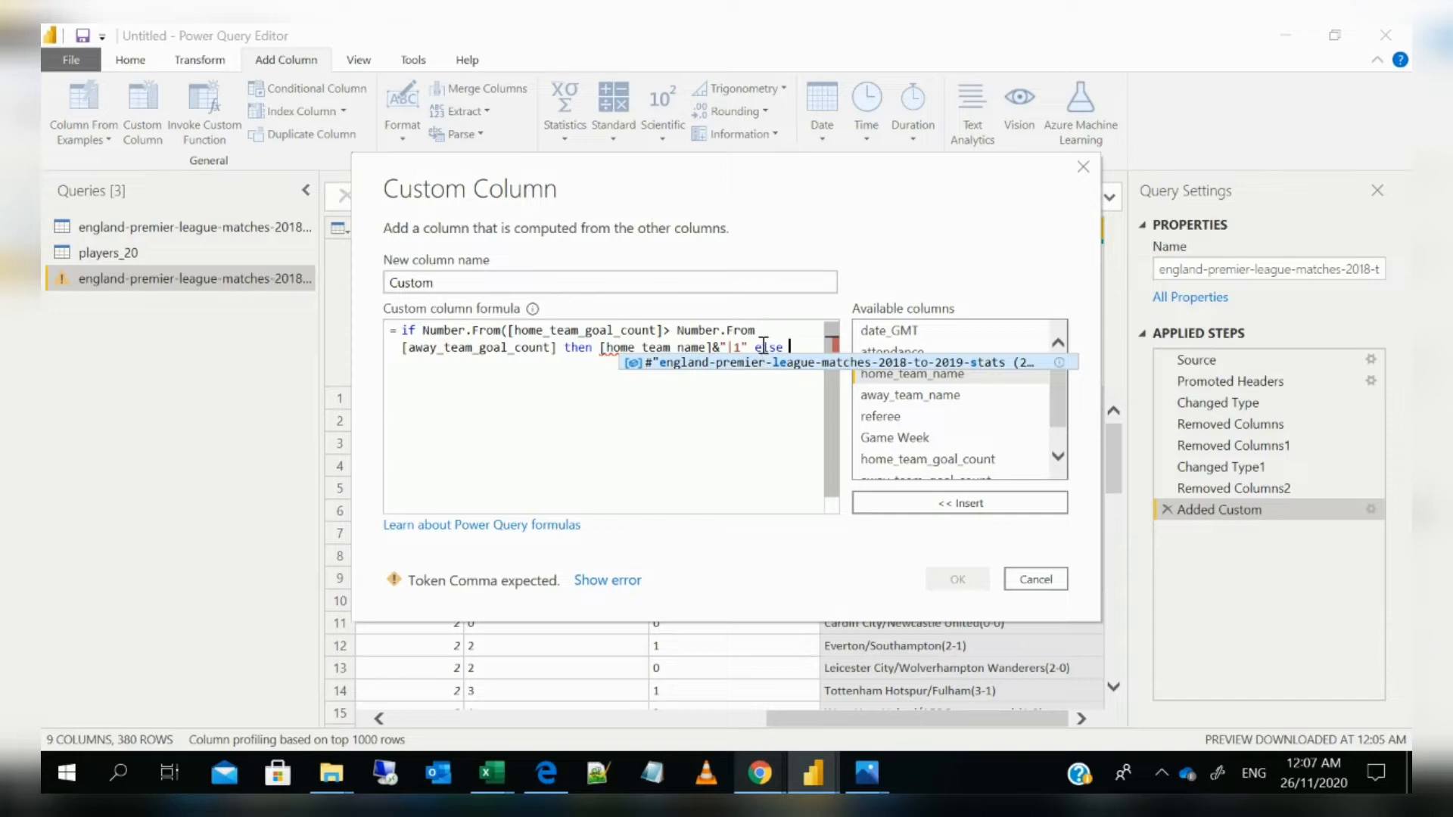
pyautogui.write('if')
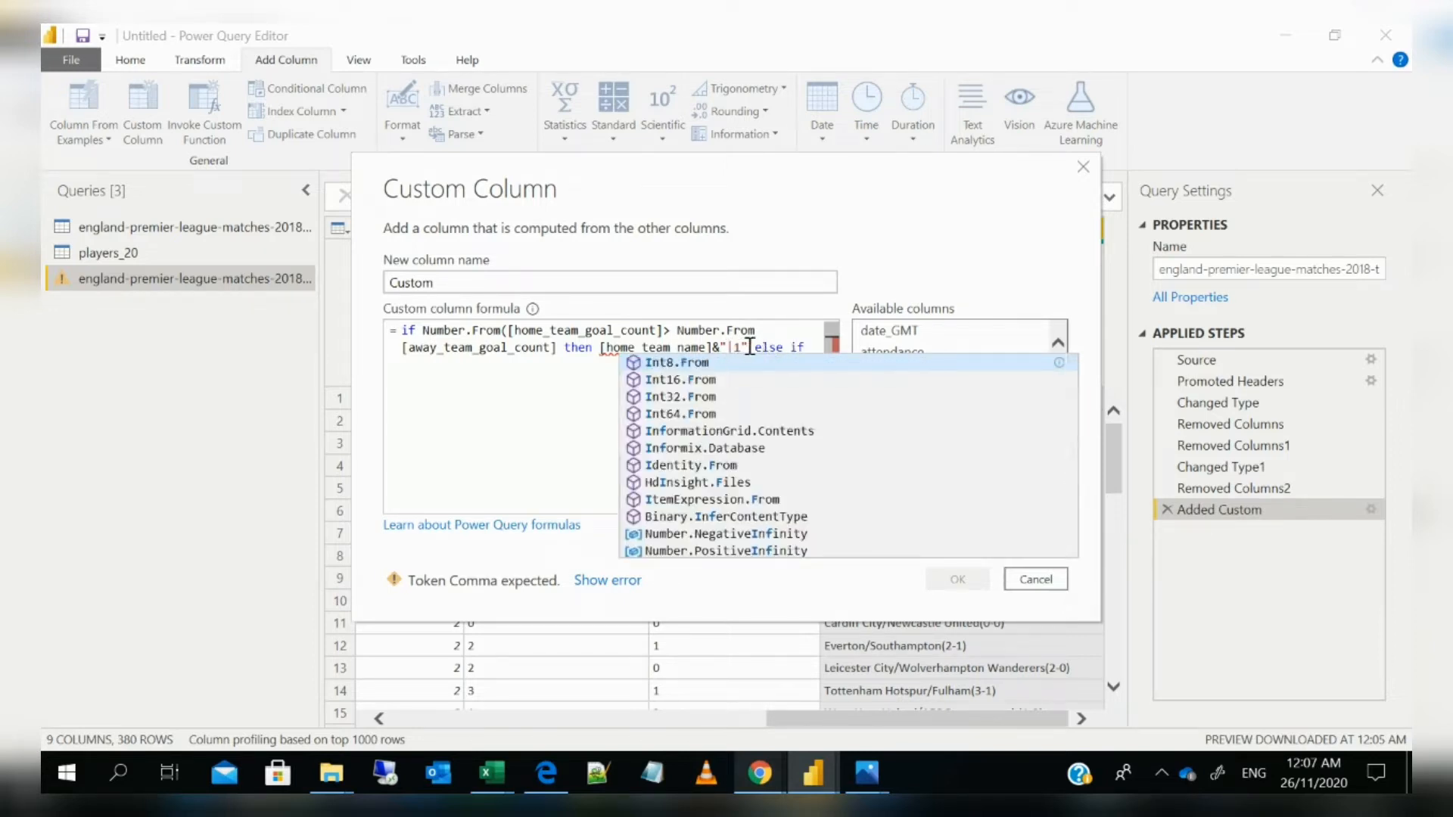
pyautogui.moveTo(746, 348); pyautogui.dragTo(375, 315)
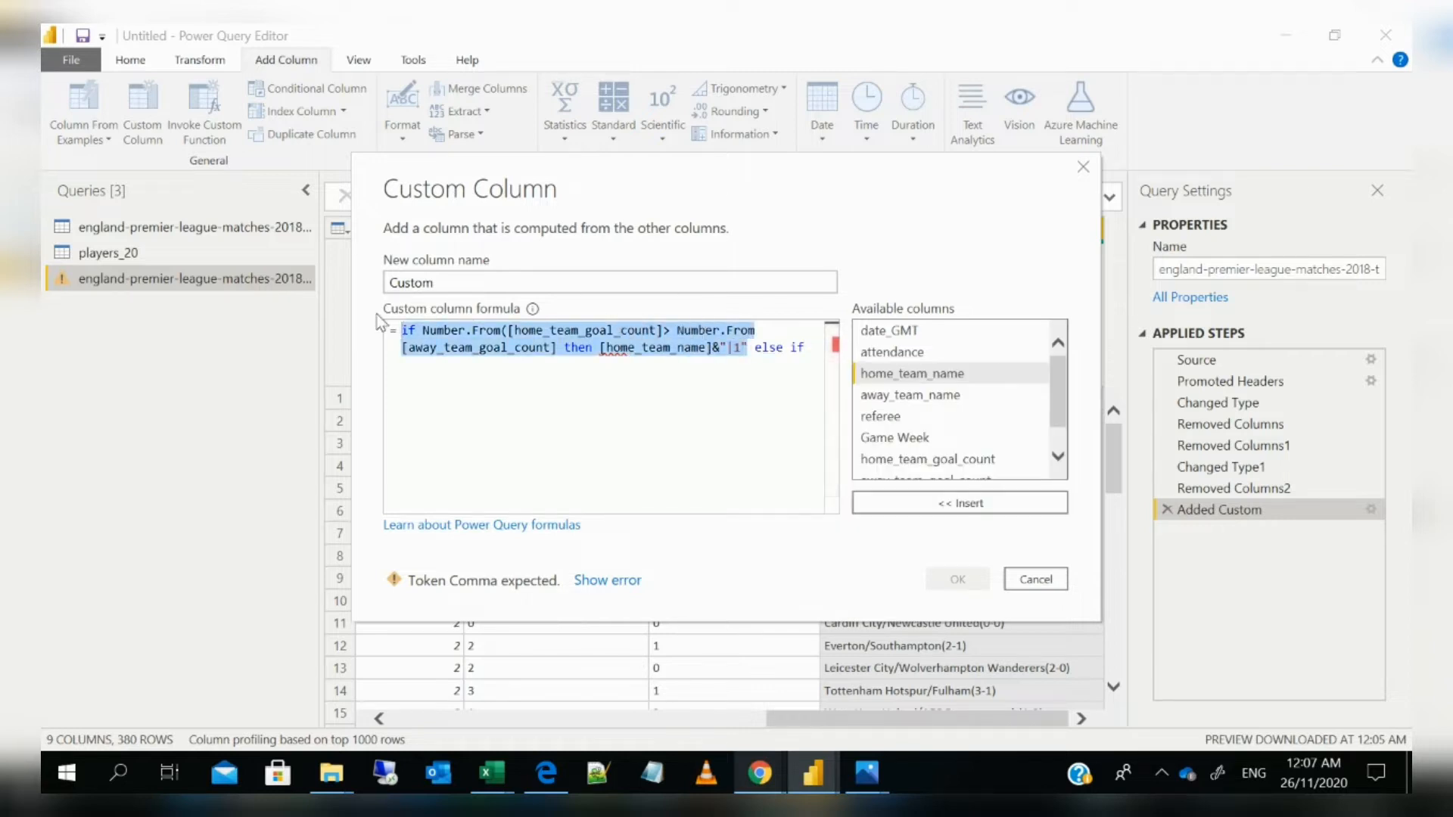
pyautogui.click(820, 349)
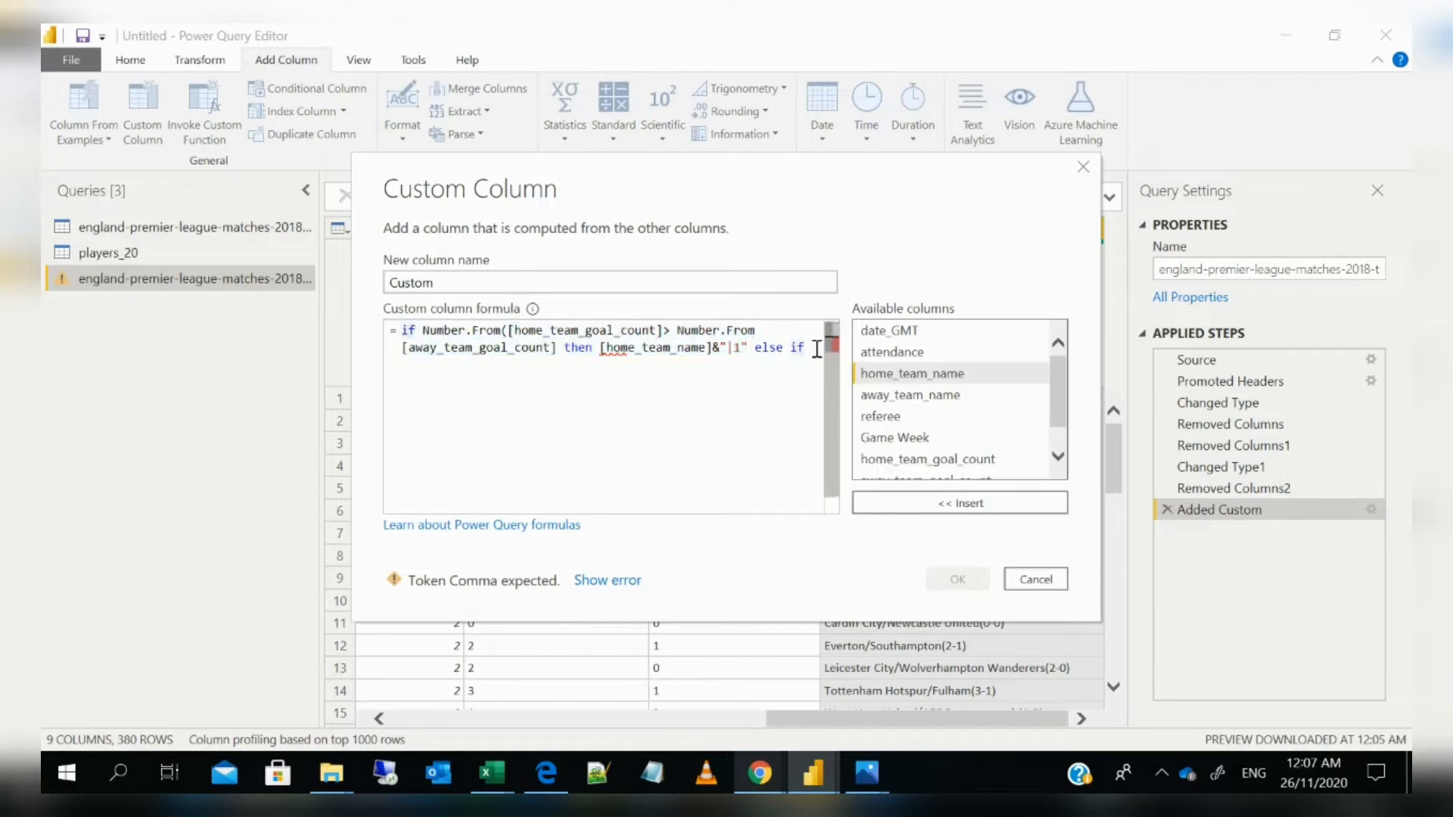
pyautogui.write('if Number.From([home_team_goal_count]> Number.From [away_team_goal_count] then [home_team_name]&"|1"')
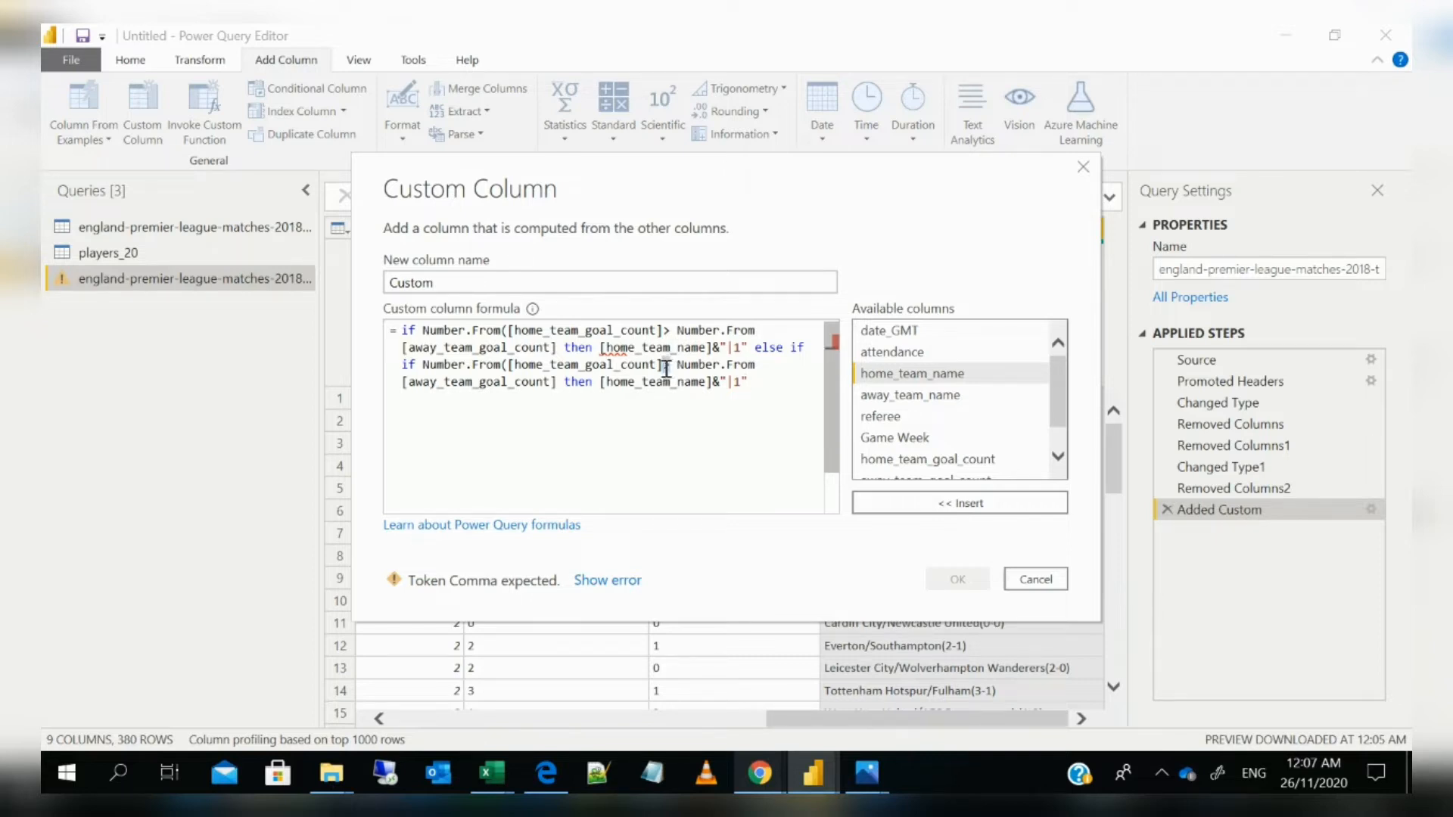
# Change the copied condition's comparison to = and its result to "|-1", and add else after it
pyautogui.write('=')
pyautogui.click(741, 382)
pyautogui.press('BackSpace')
pyautogui.write('-1" else')
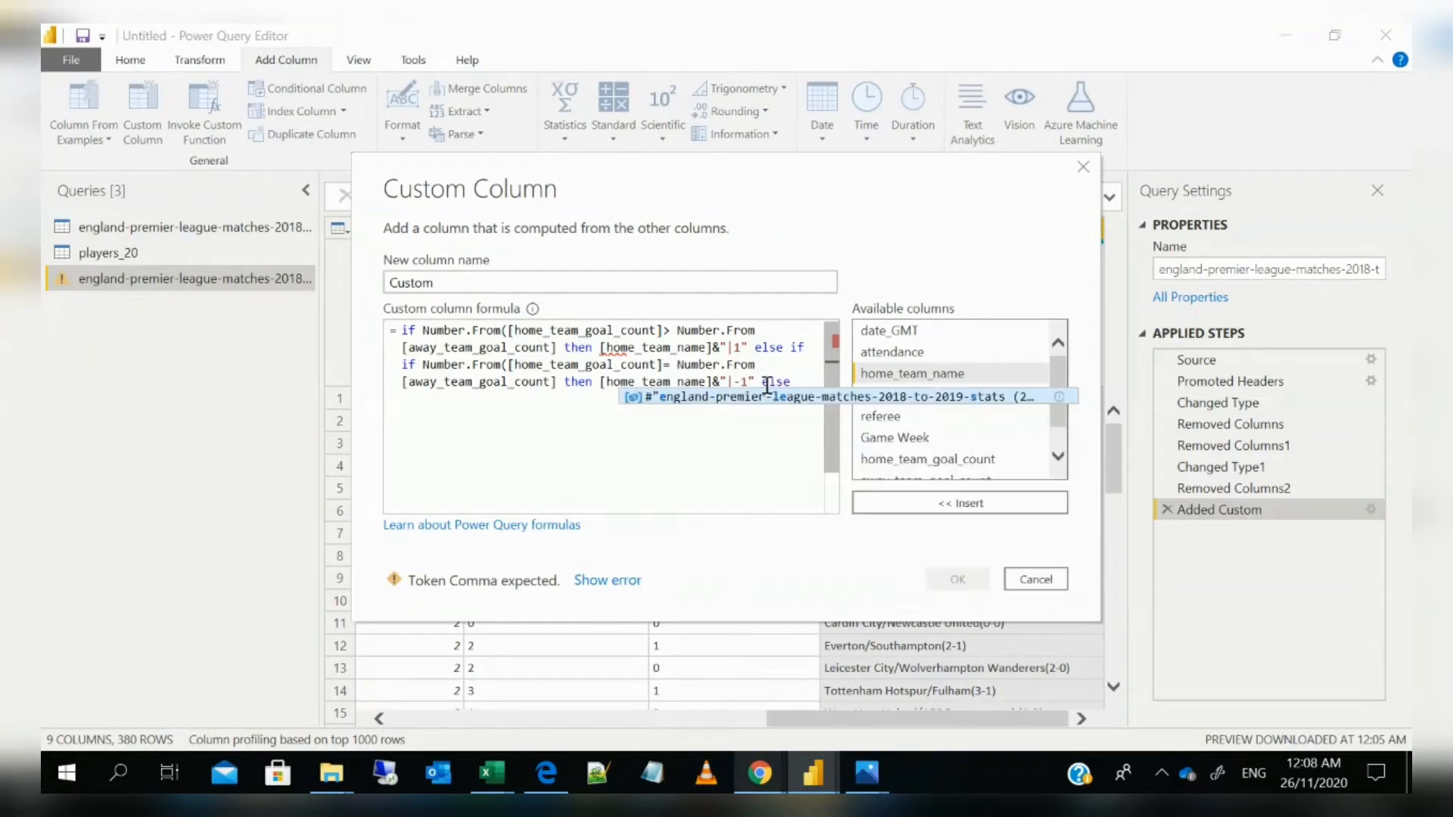
# Copy [home_team_name]&"|-1" from the second branch to a new line after the last else
pyautogui.moveTo(600, 381); pyautogui.dragTo(760, 386)
pyautogui.hotkey('ctrl', 'c')
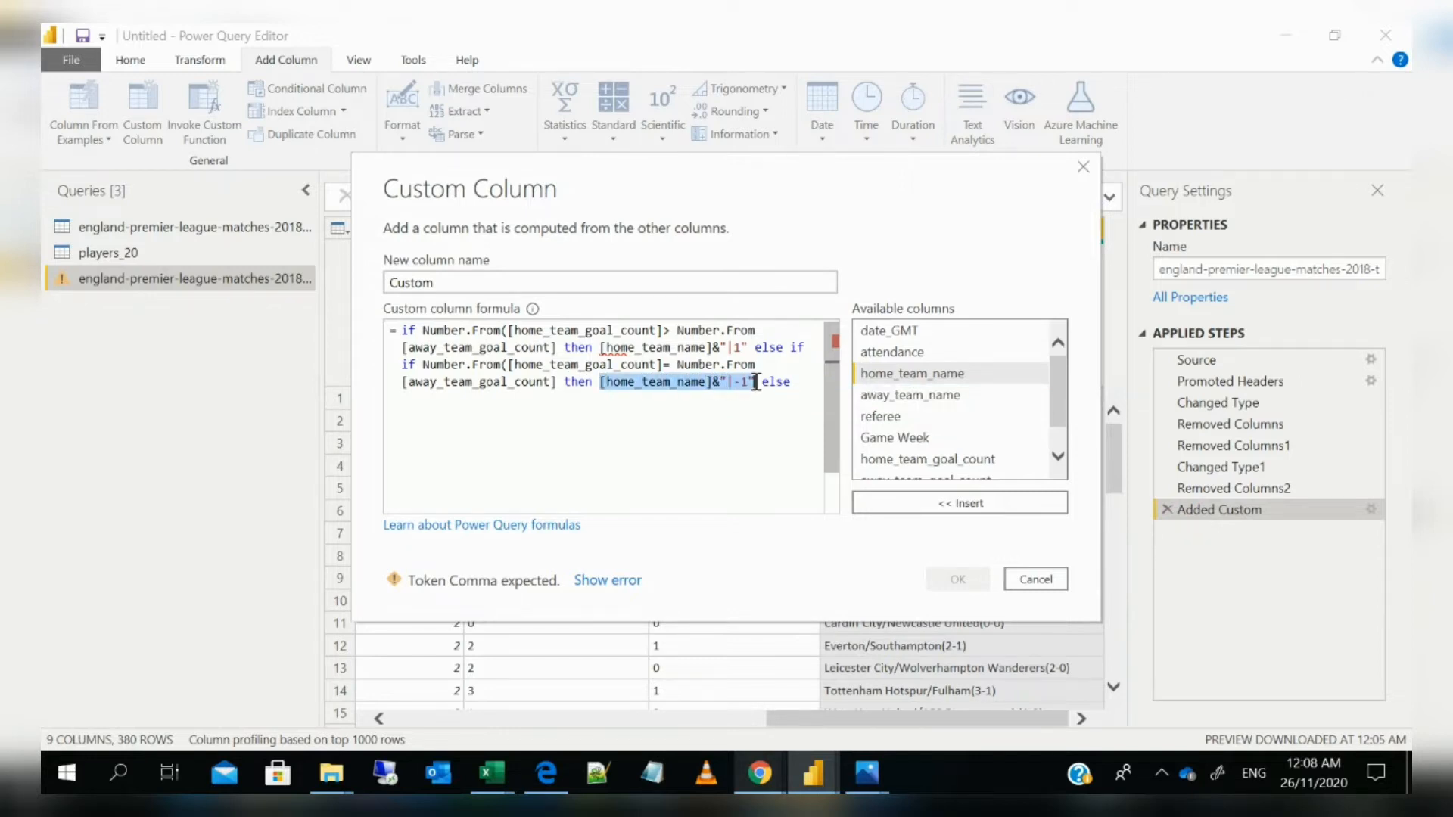
pyautogui.click(800, 384)
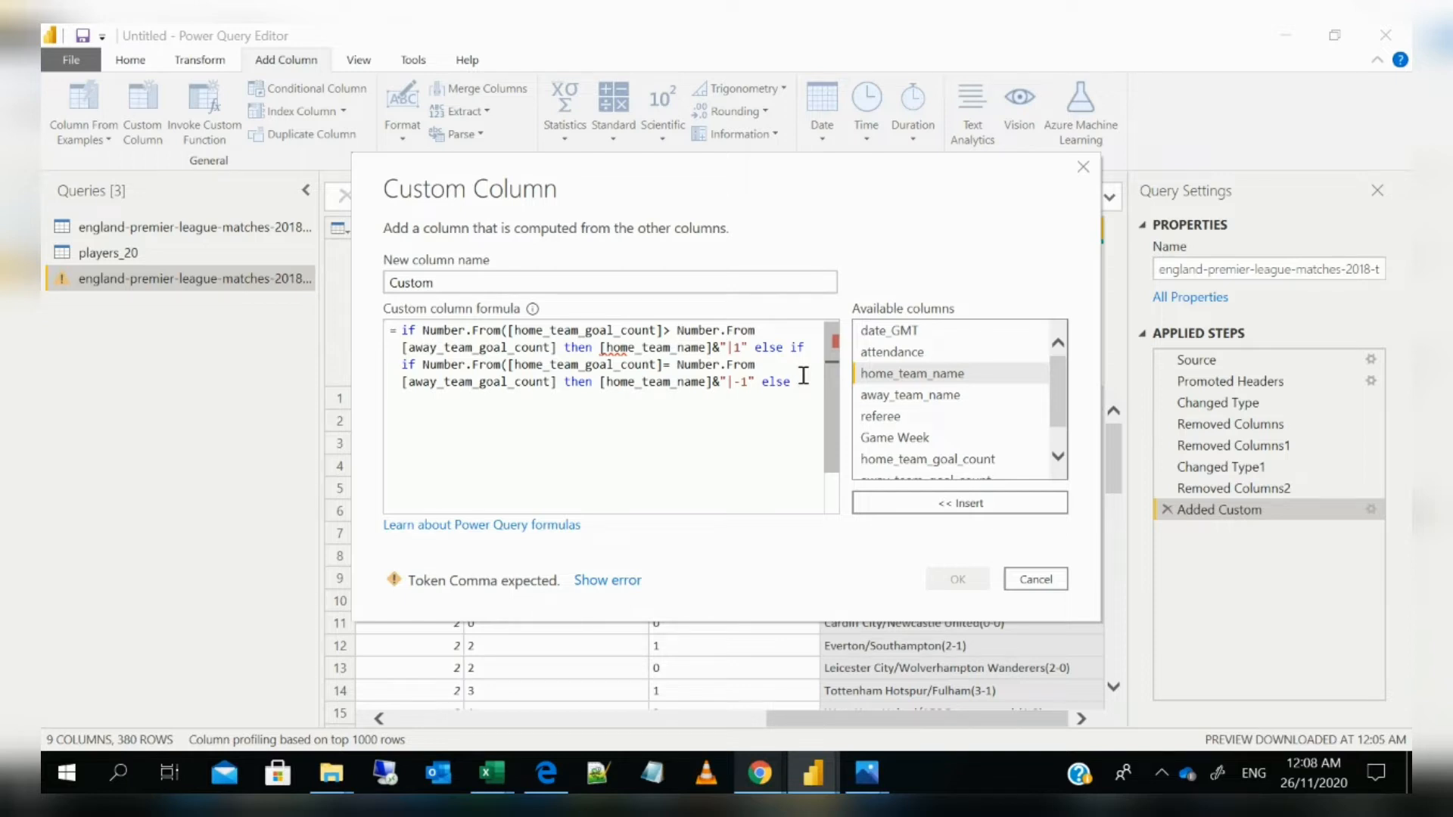
pyautogui.press('Return')
pyautogui.hotkey('ctrl', 'v')
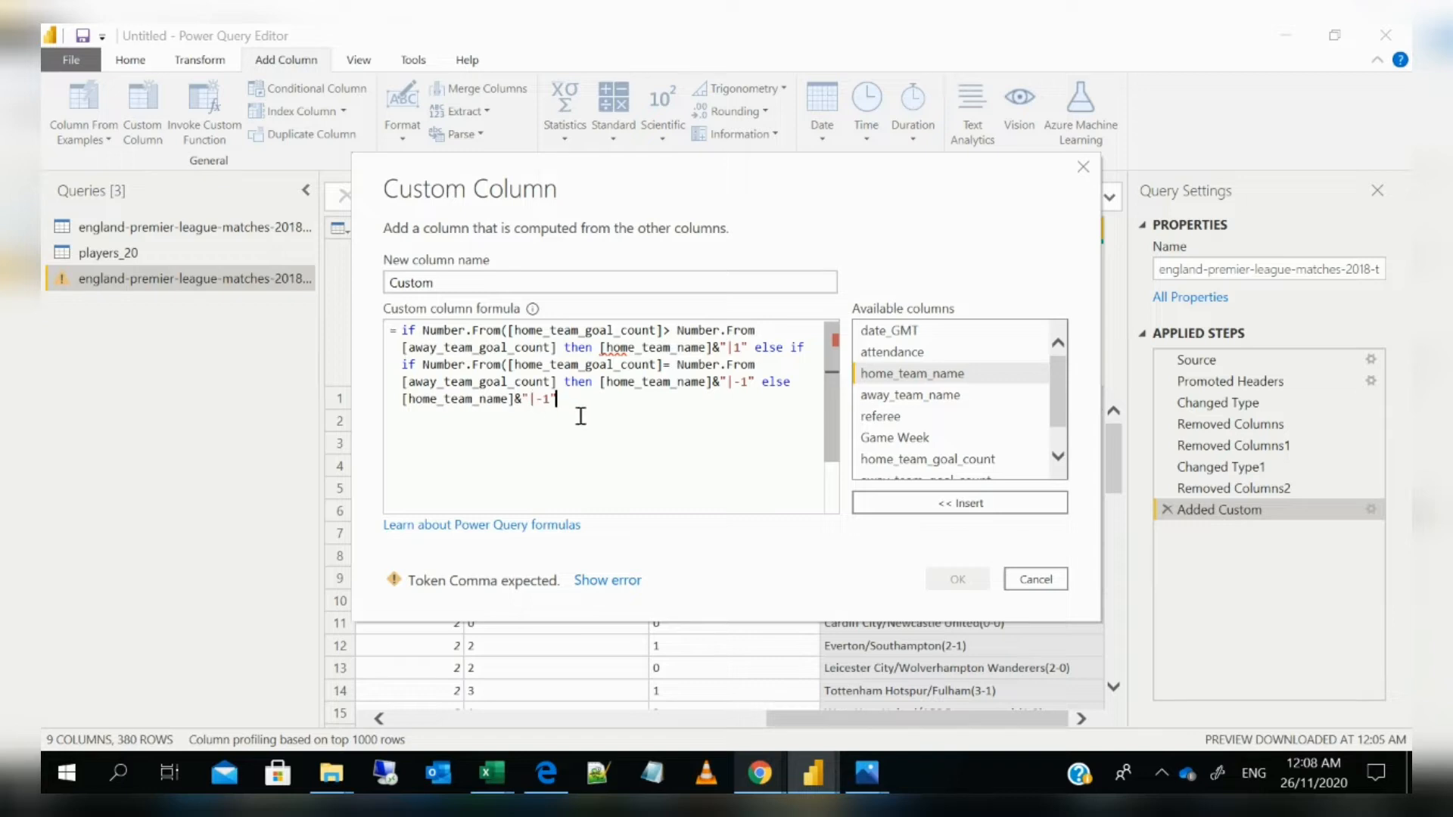
# Change the result of the equal-goals branch to [home_team_name]&"|0"
pyautogui.click(748, 385)
pyautogui.press('BackSpace')
pyautogui.press('BackSpace')
pyautogui.write('0')
# Name the new custom column Results Home
pyautogui.moveTo(613, 283); pyautogui.dragTo(322, 274)
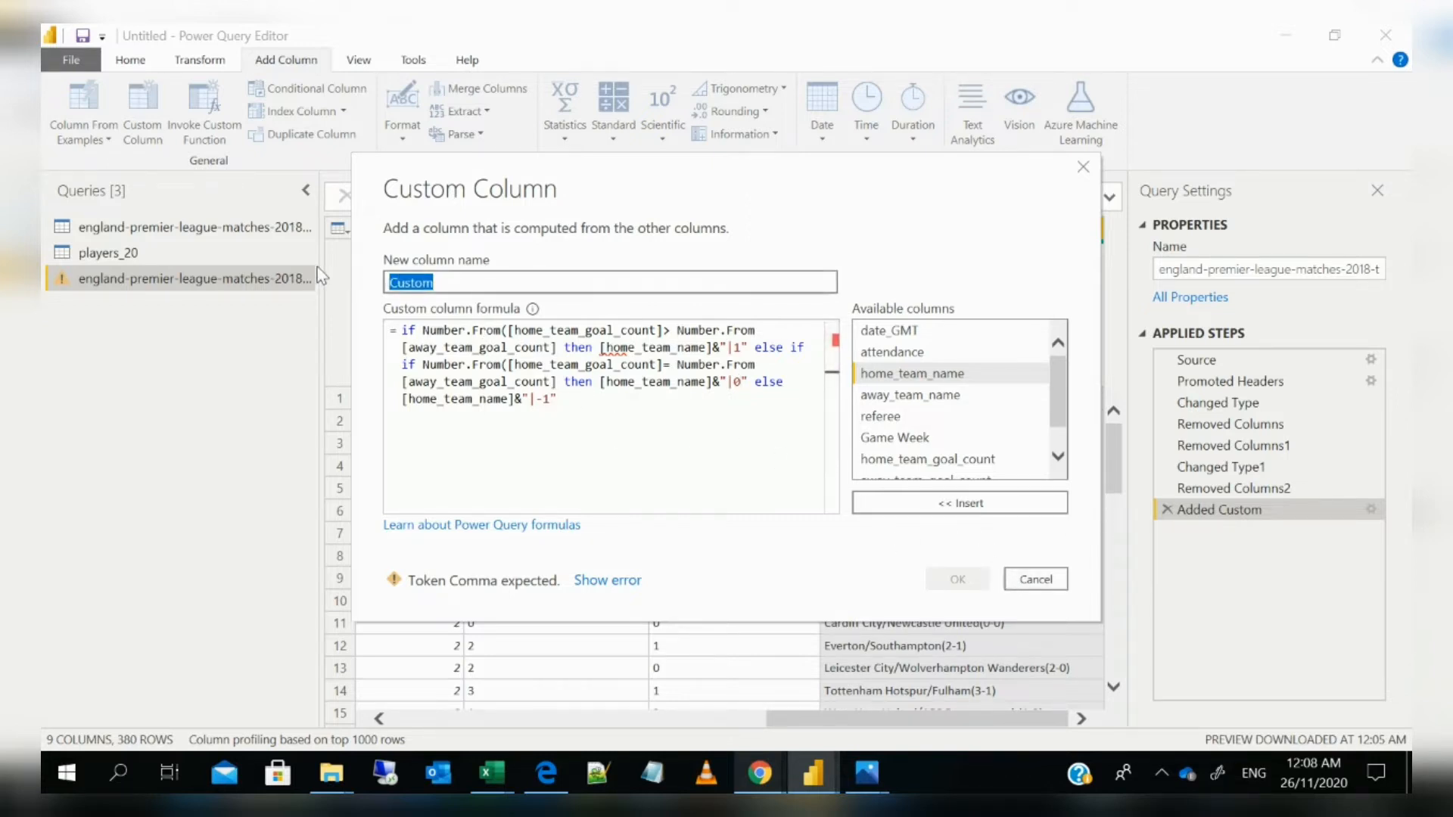
pyautogui.write('Results Hi')
pyautogui.press('BackSpace')
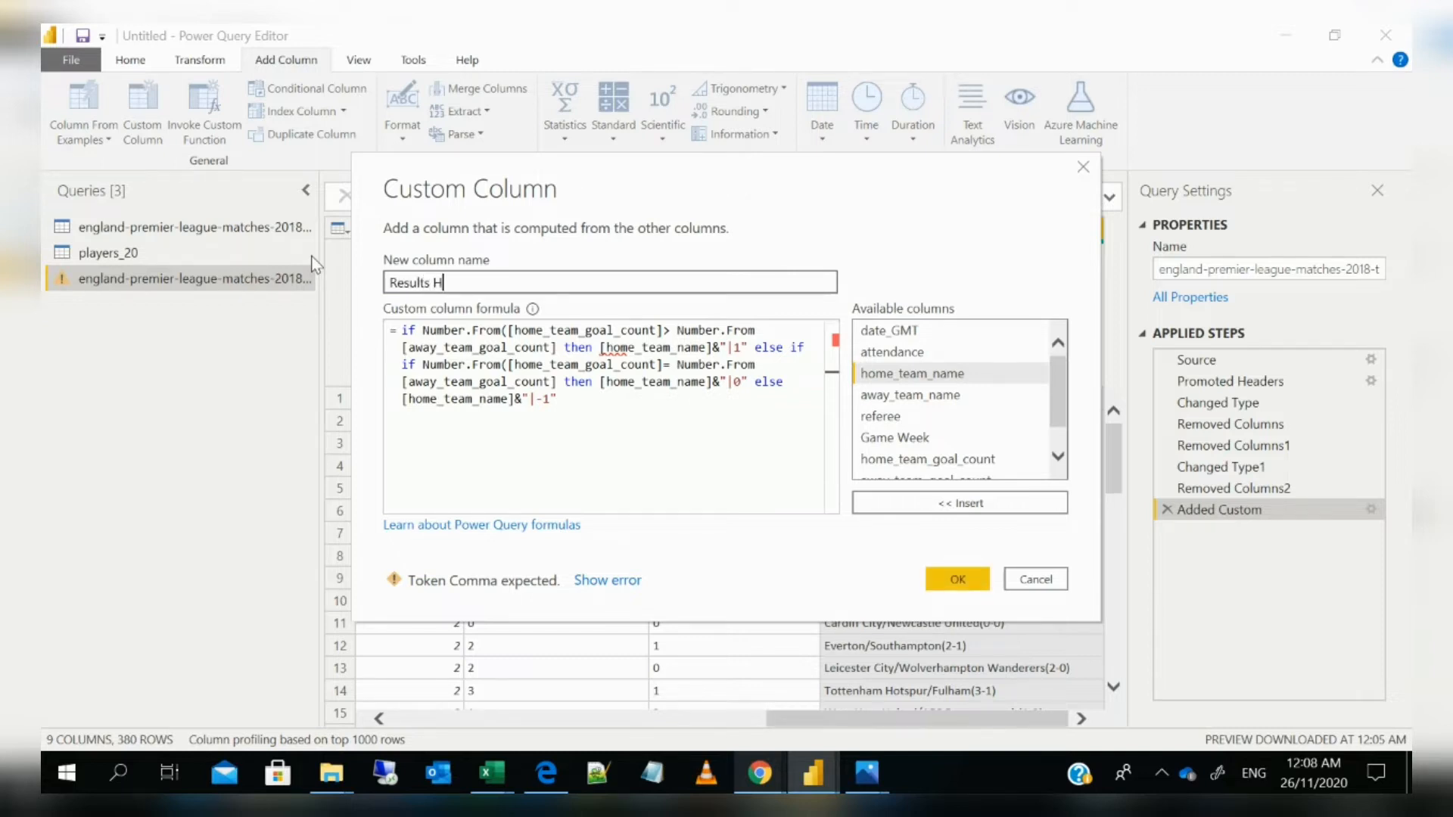
pyautogui.write('ome')
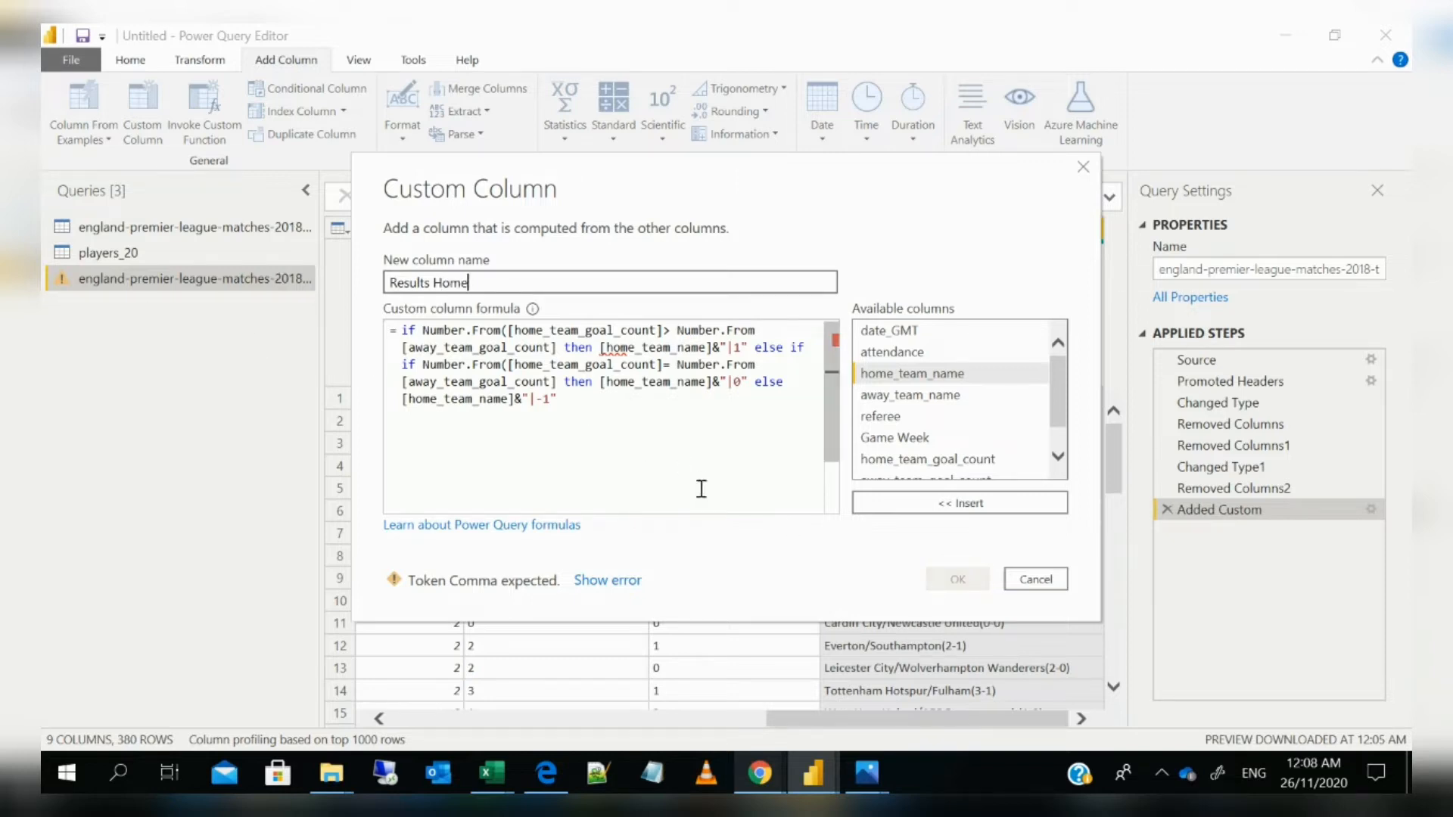
# Retype the closing quotation mark after |-1 at the end of the Results Home formula
pyautogui.click(560, 405)
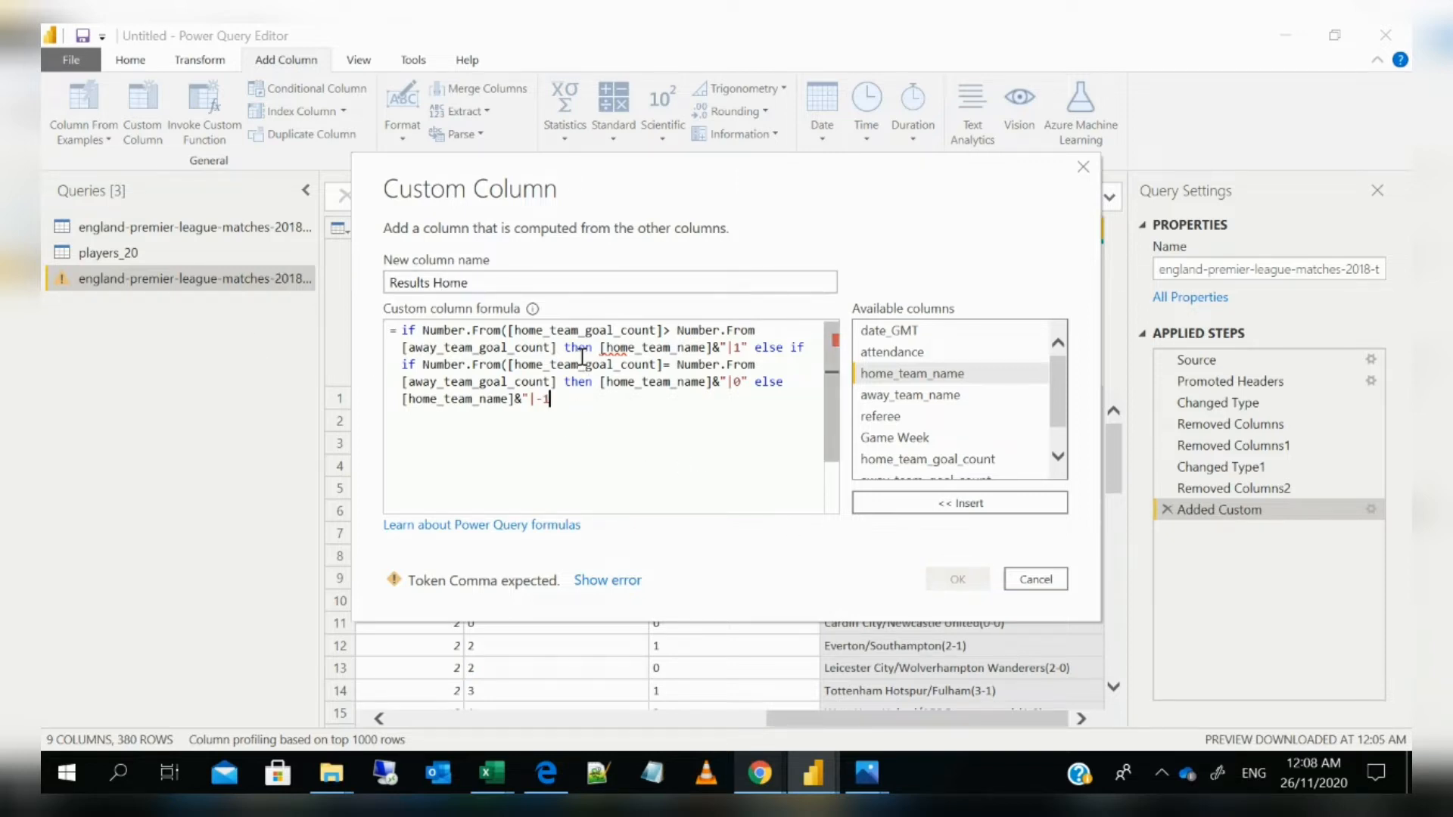
pyautogui.press('BackSpace')
pyautogui.write('""')
pyautogui.click(554, 279)
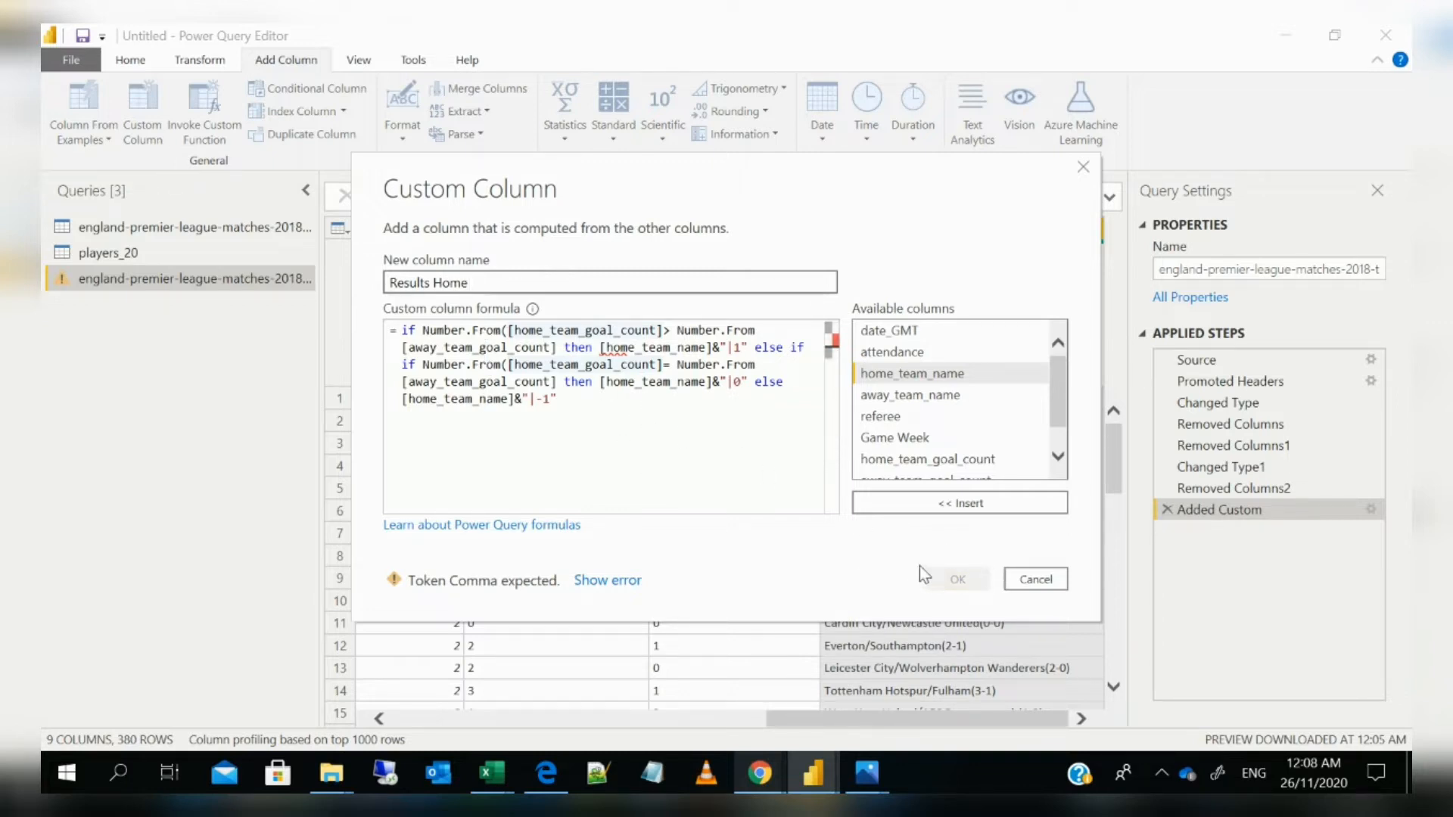
# Try to fix the first branch's result by reinserting the home_team_name column in place of the flagged reference
pyautogui.click(602, 349)
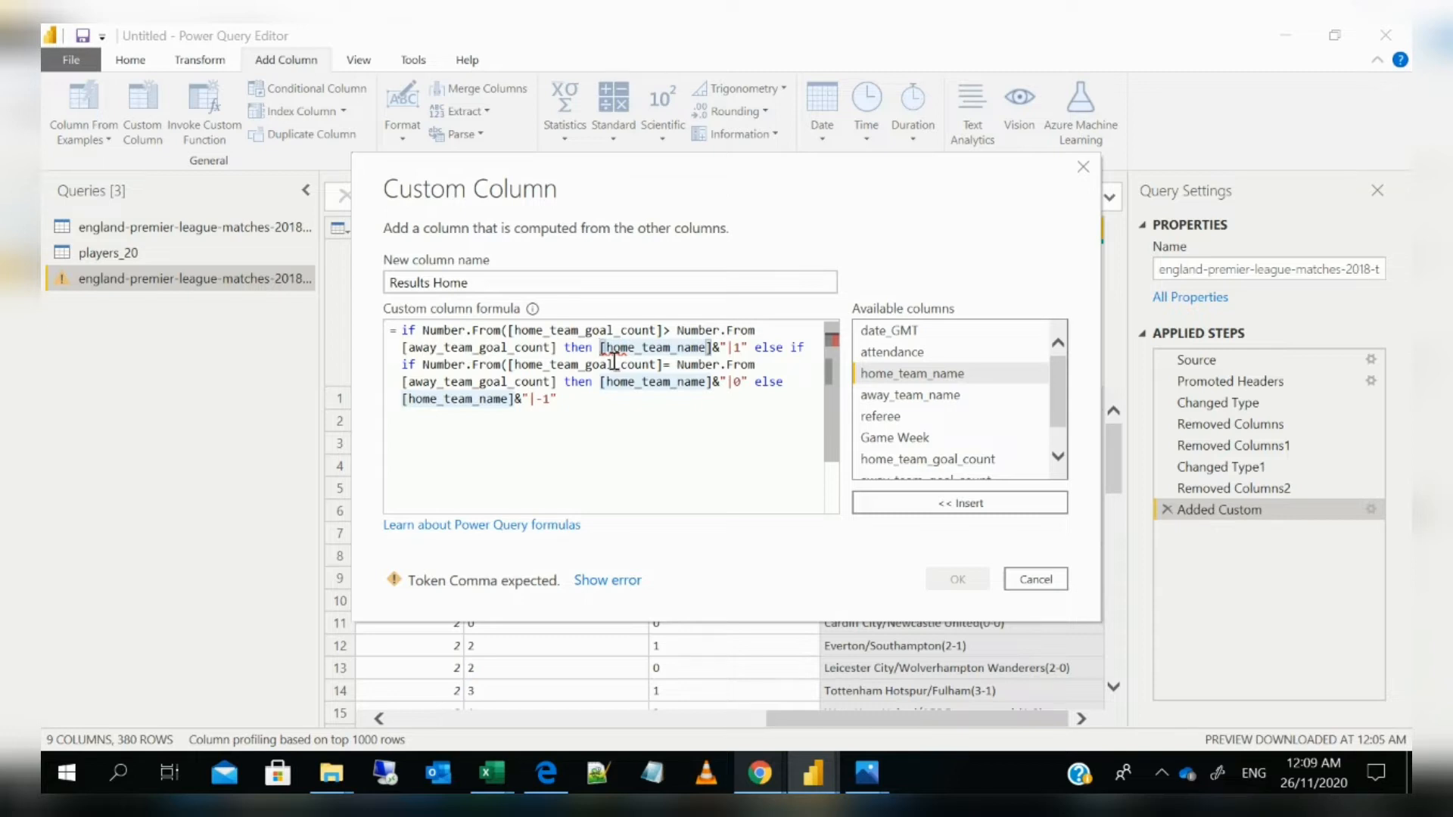
pyautogui.press('BackSpace')
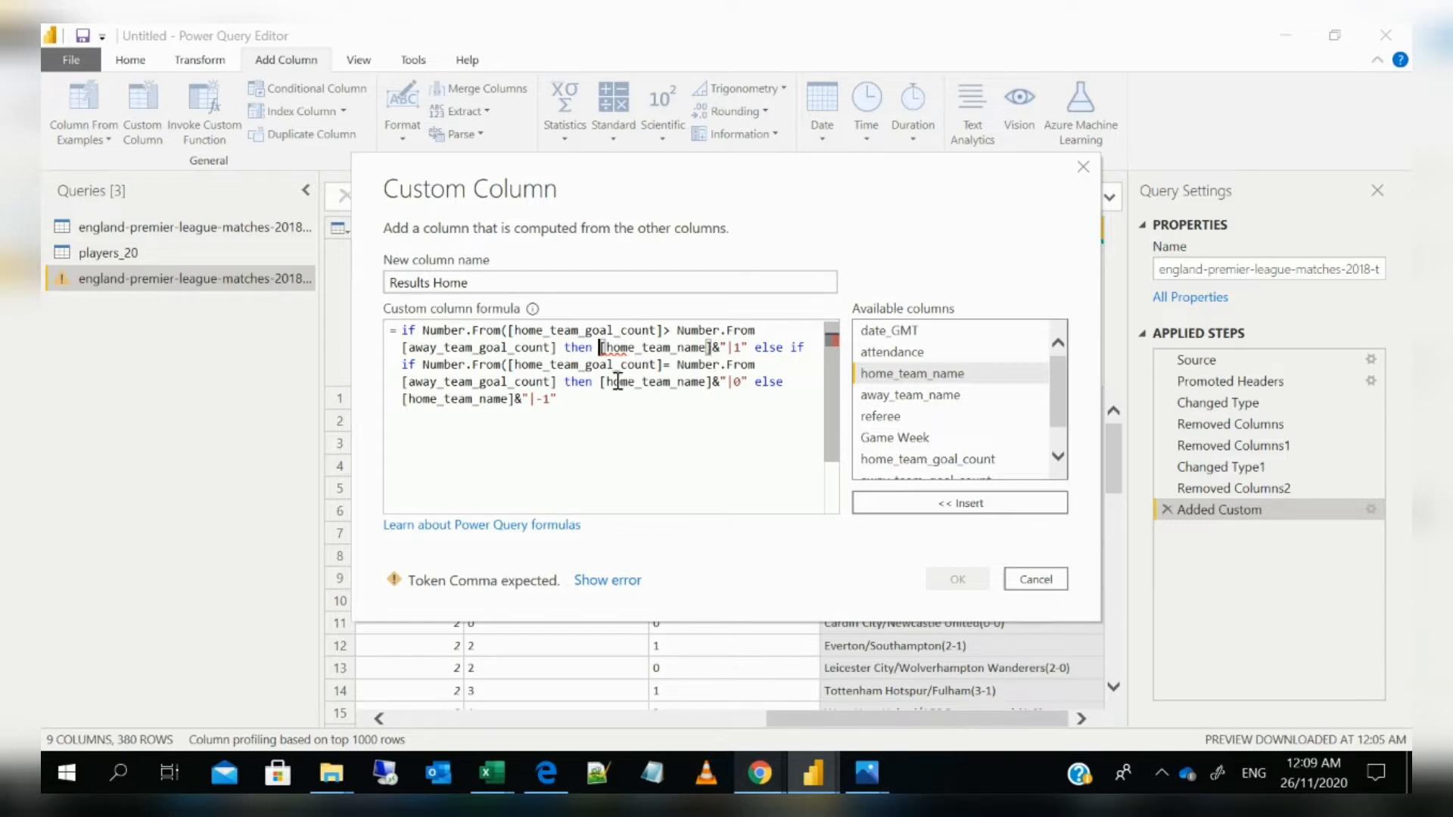
pyautogui.click(548, 283)
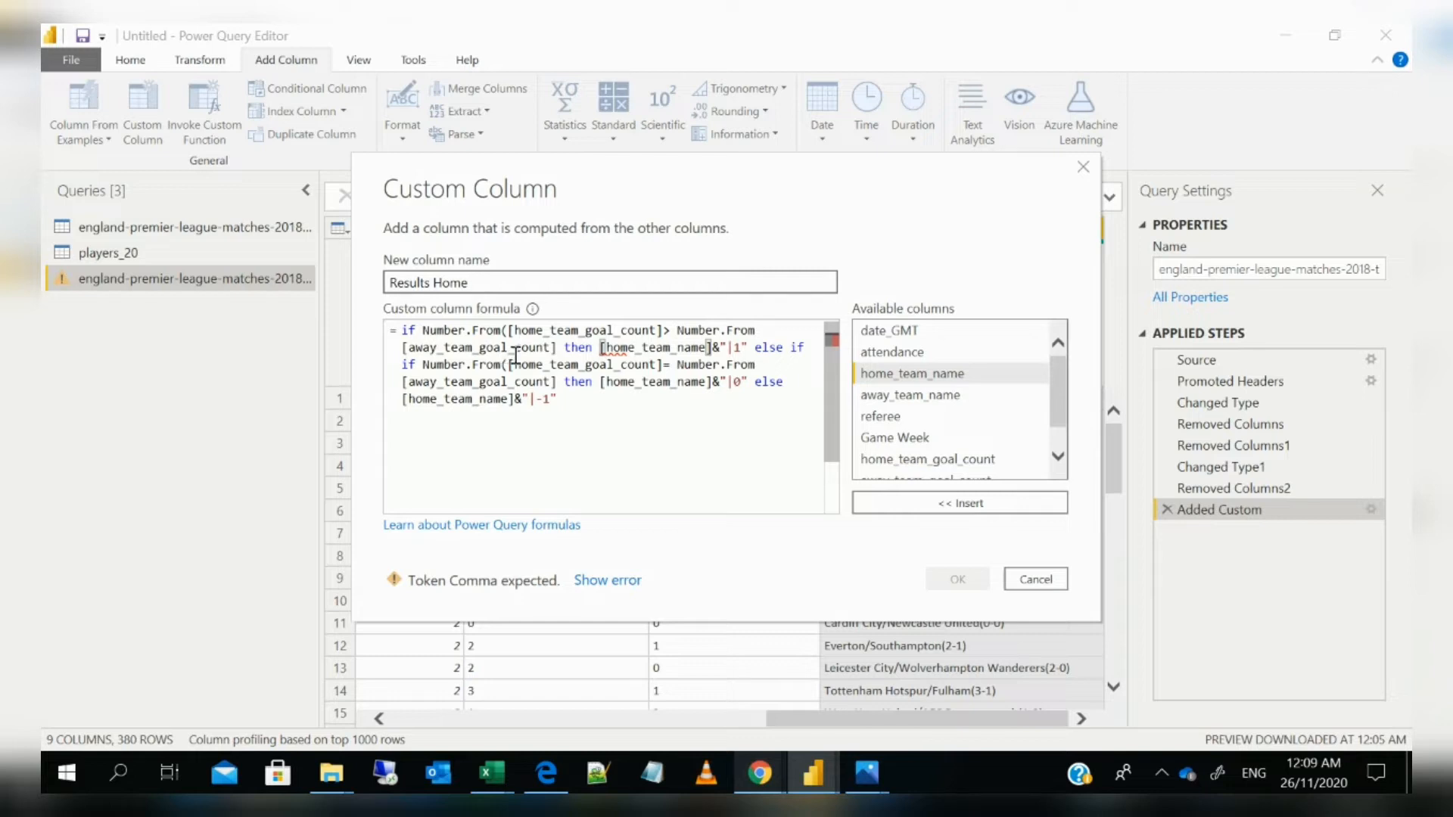
pyautogui.click(597, 418)
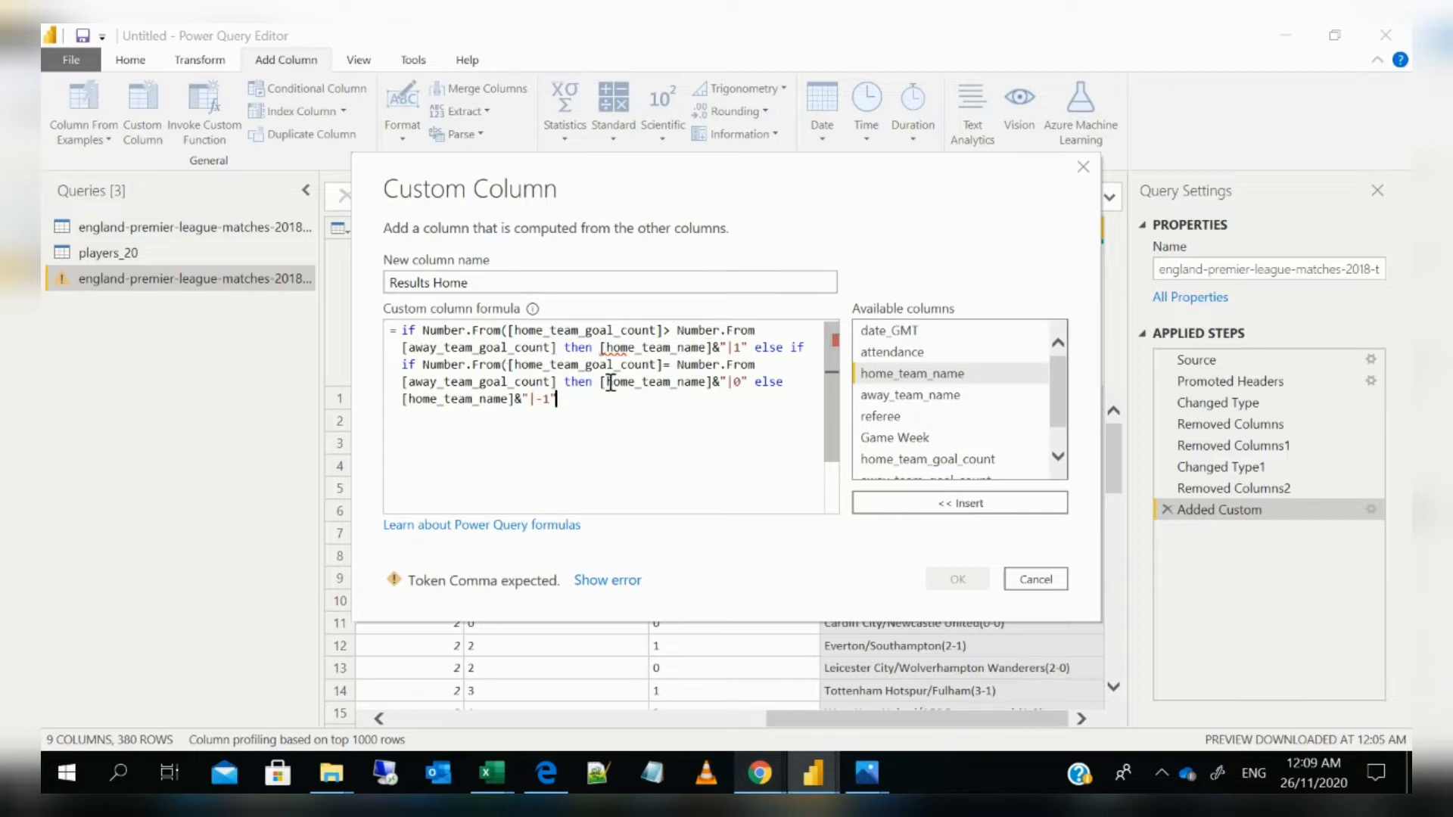
pyautogui.click(602, 350)
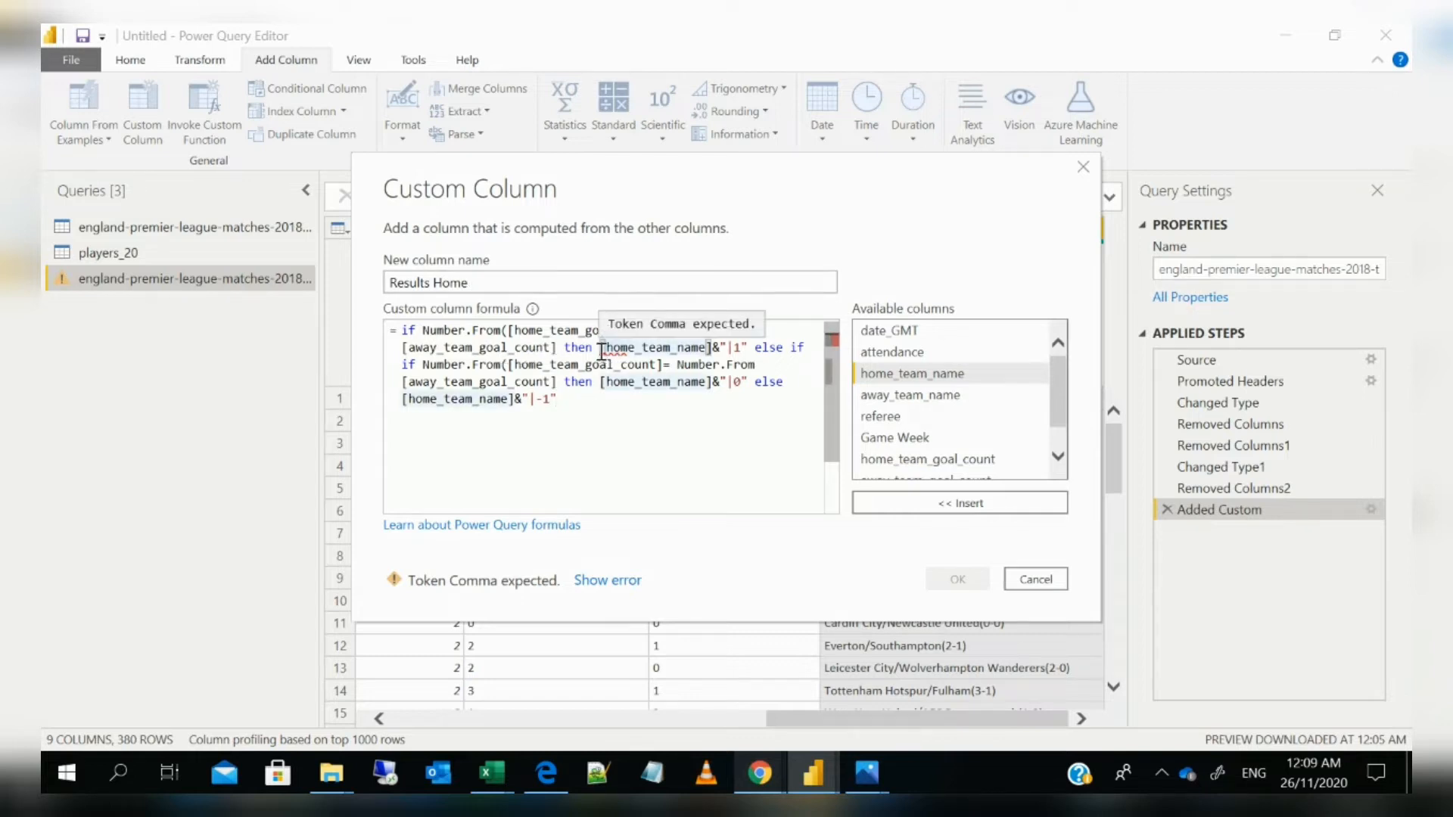
pyautogui.moveTo(601, 350); pyautogui.dragTo(715, 351)
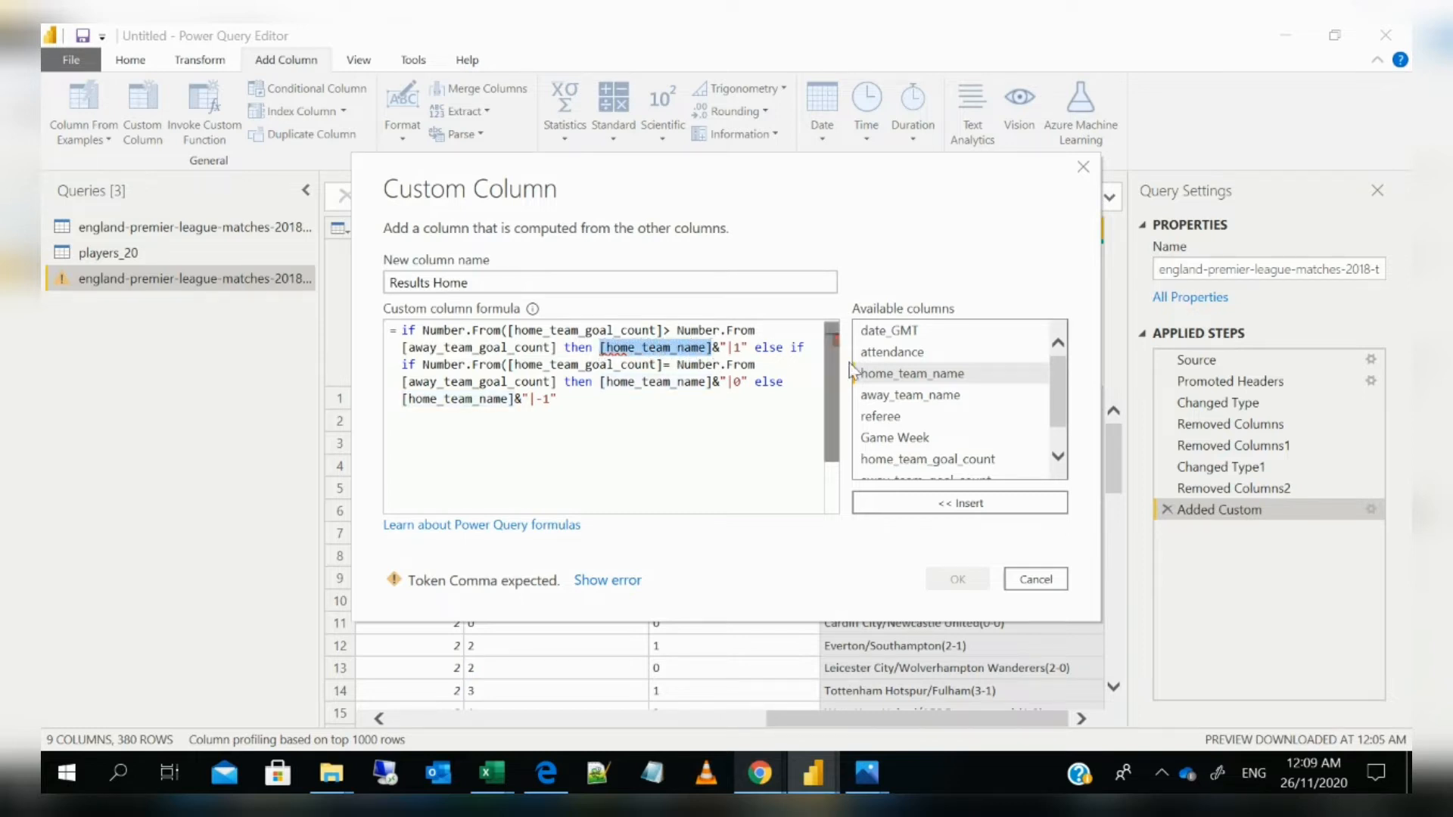
pyautogui.doubleClick(905, 374)
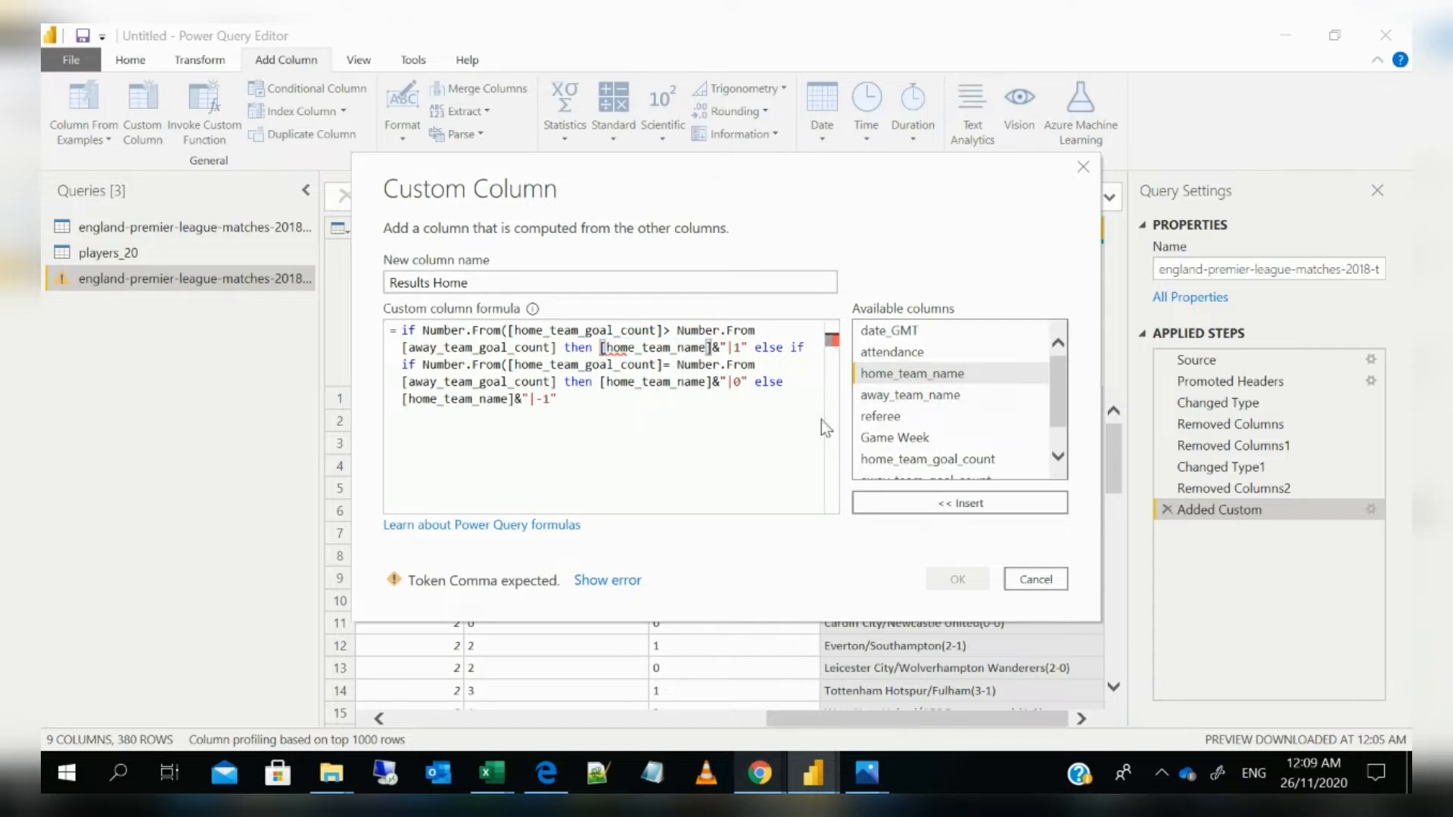
pyautogui.click(694, 463)
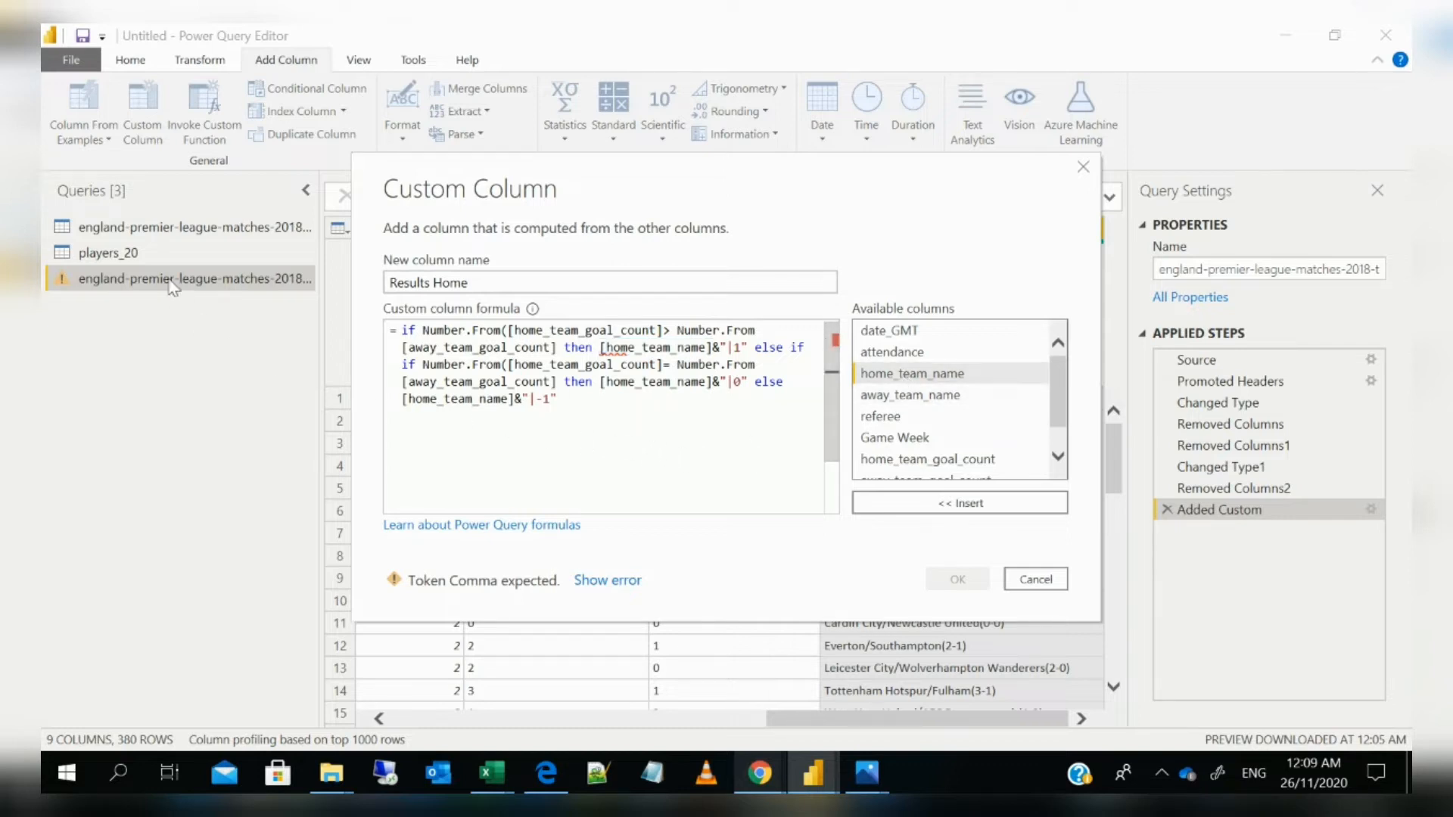
# Discard the Results Home custom column without adding it
pyautogui.click(1037, 580)
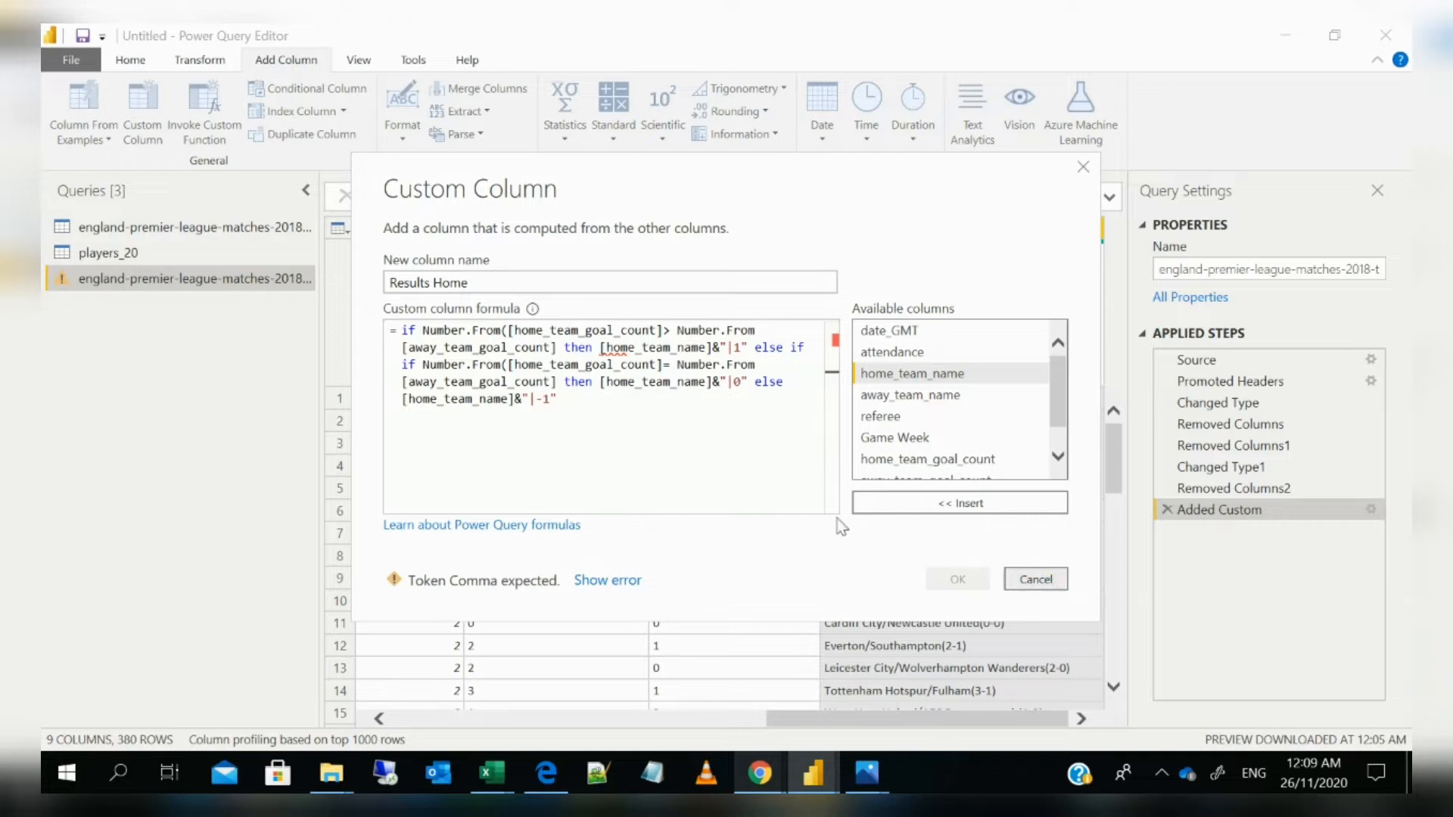
pyautogui.click(837, 436)
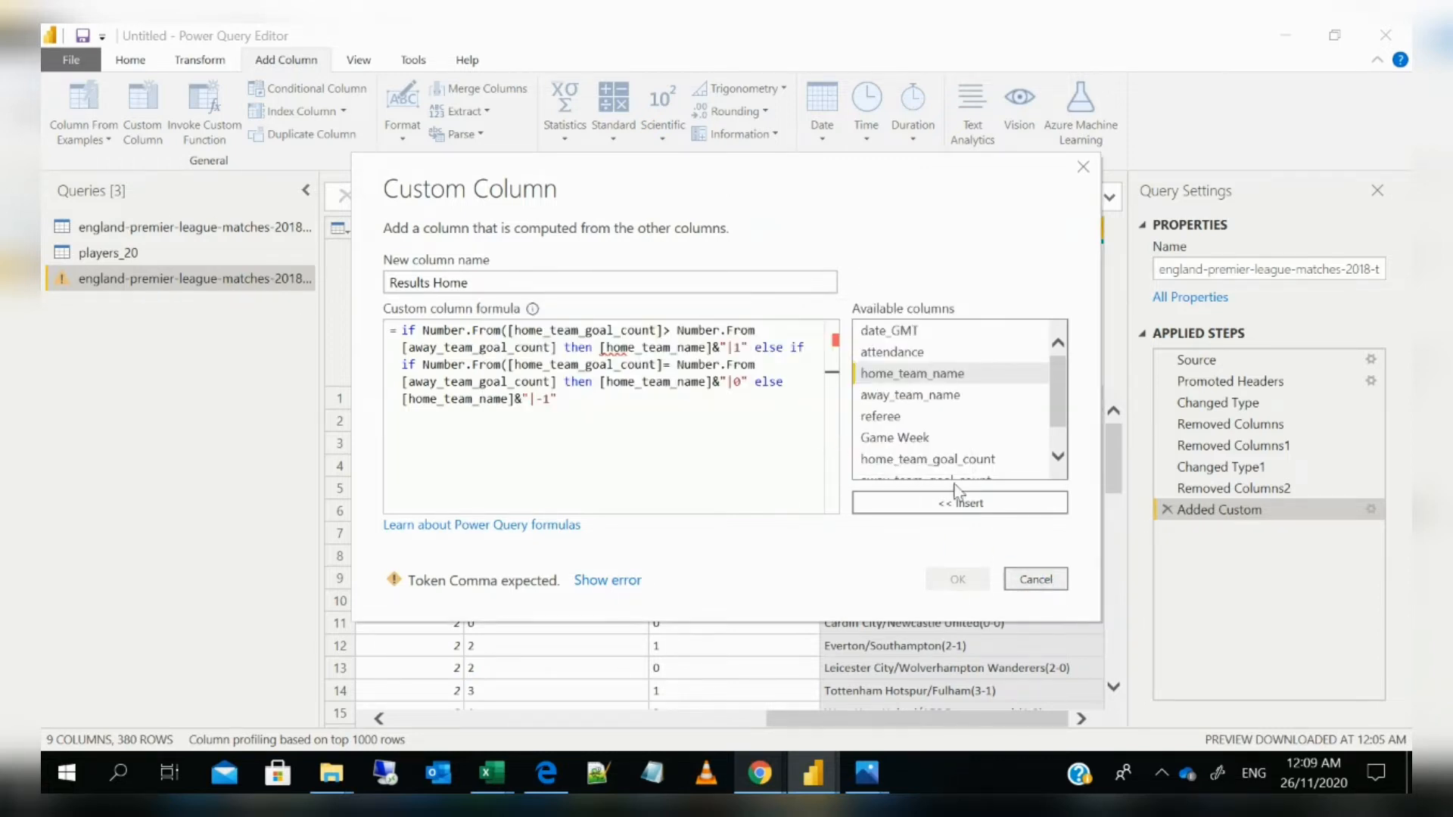
pyautogui.click(1043, 581)
# Examine the Result column in the first england-premier-league-matches query, and return to the Match column of the second matches query
pyautogui.click(236, 227)
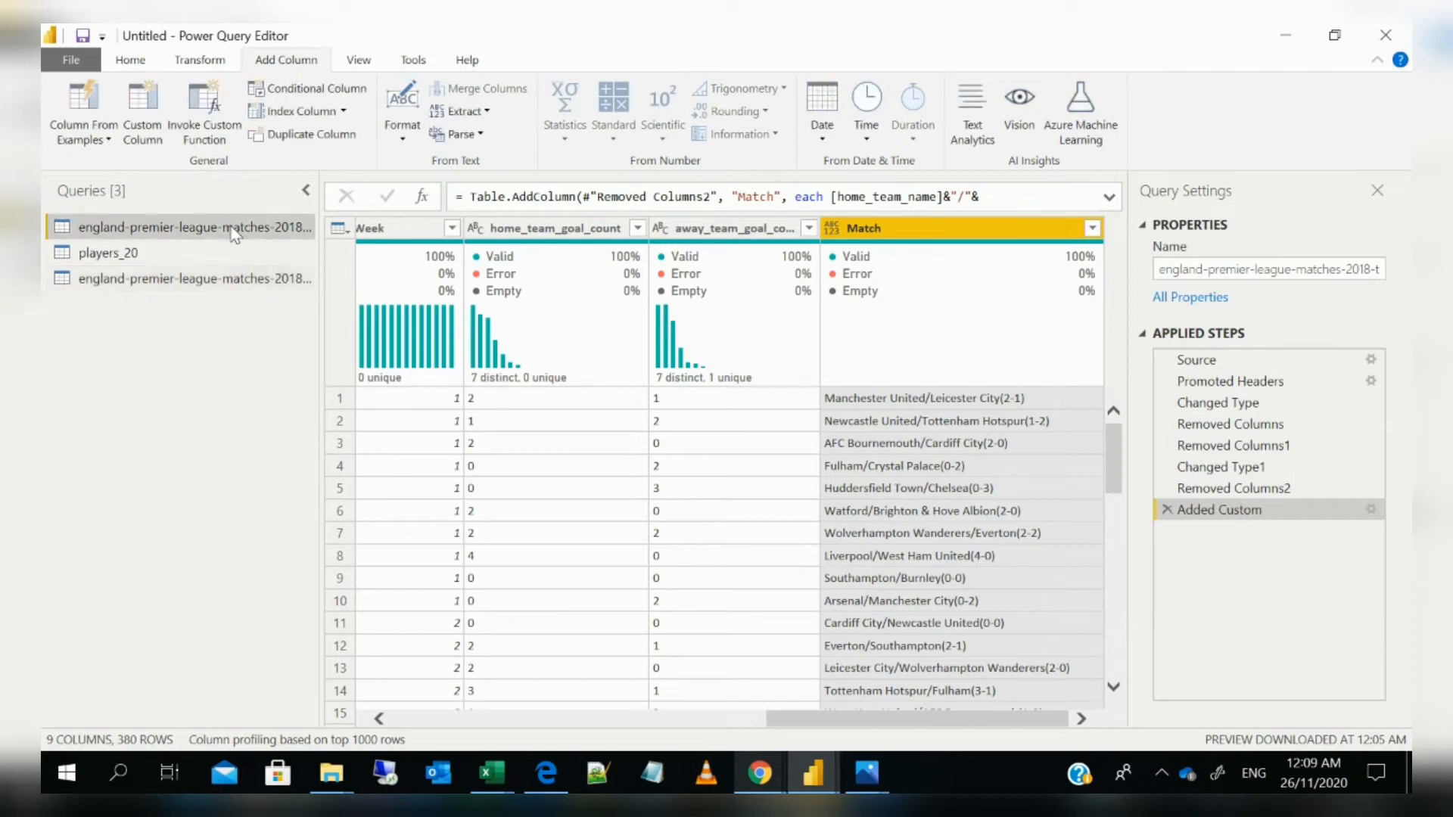
pyautogui.moveTo(655, 720); pyautogui.dragTo(1048, 658)
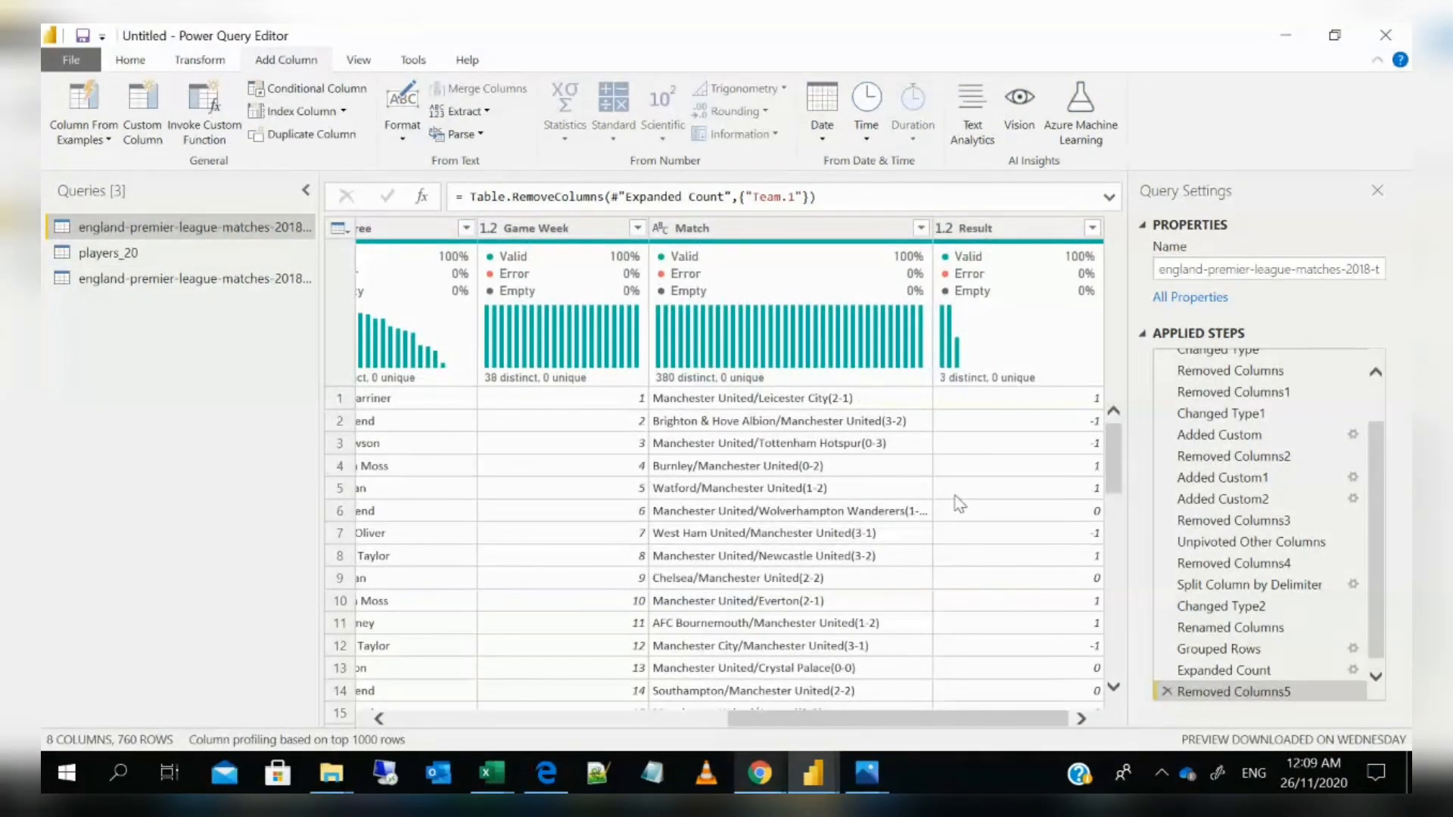
pyautogui.click(986, 231)
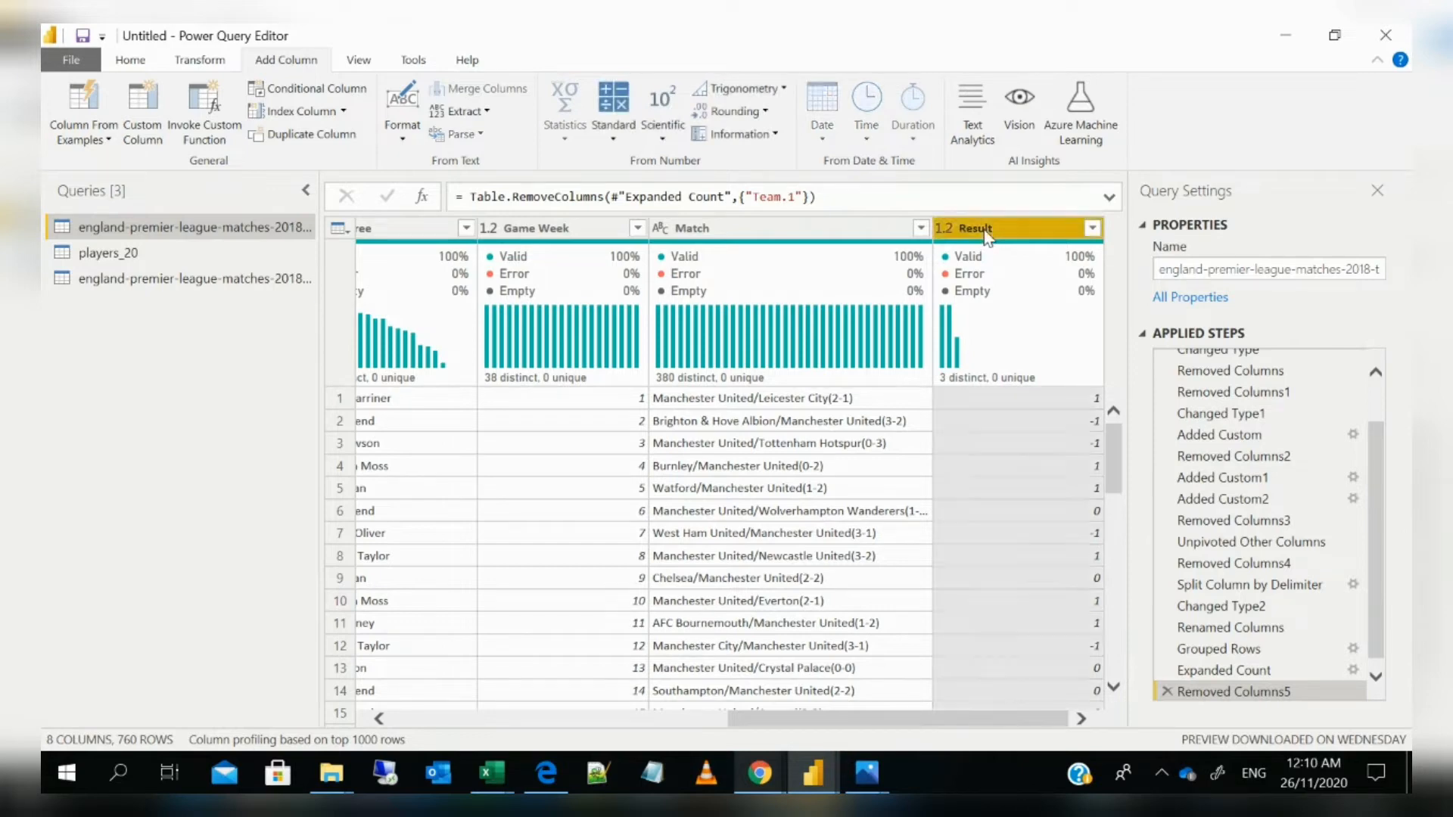
pyautogui.click(231, 280)
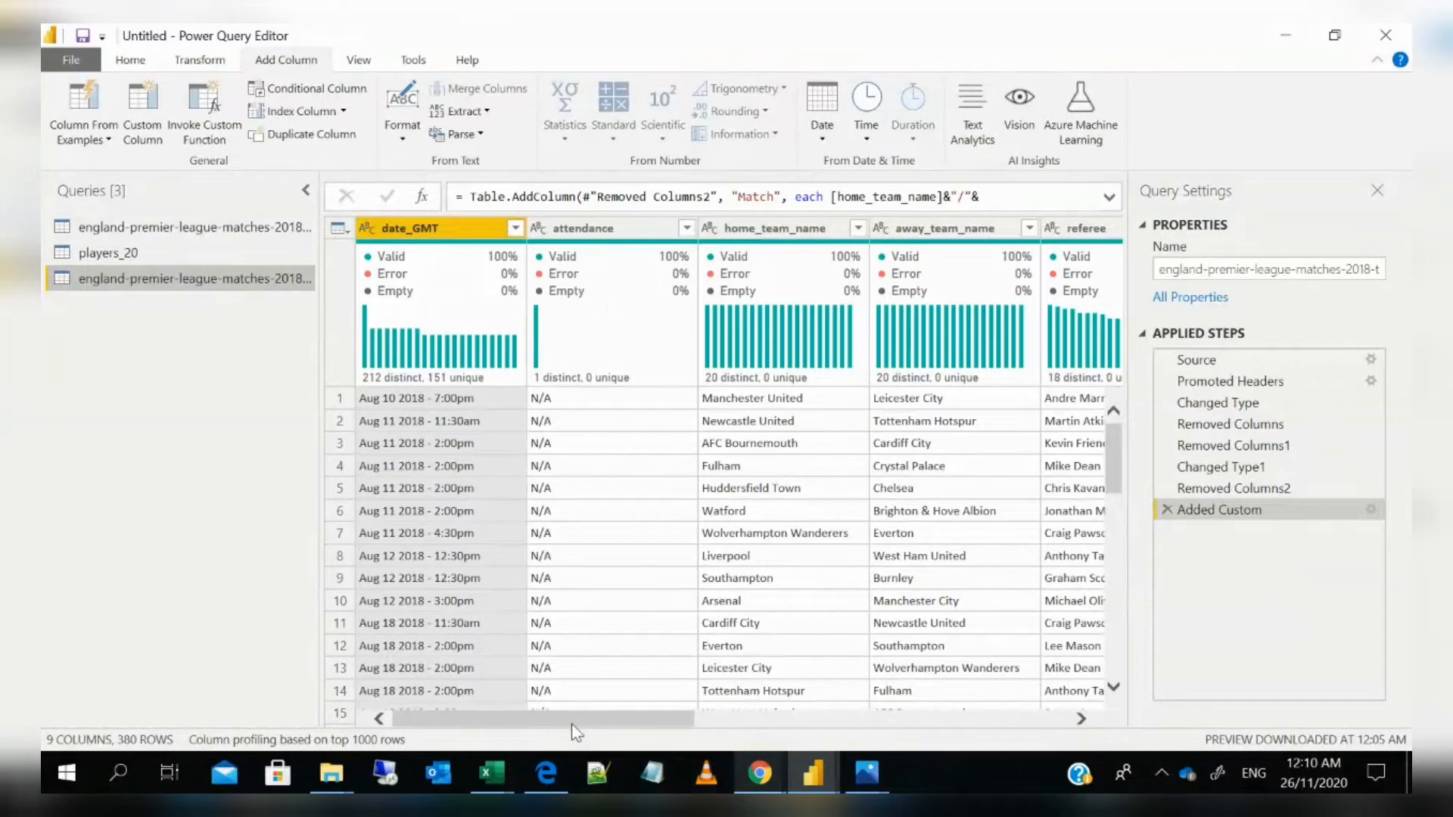
pyautogui.moveTo(579, 719); pyautogui.dragTo(1070, 724)
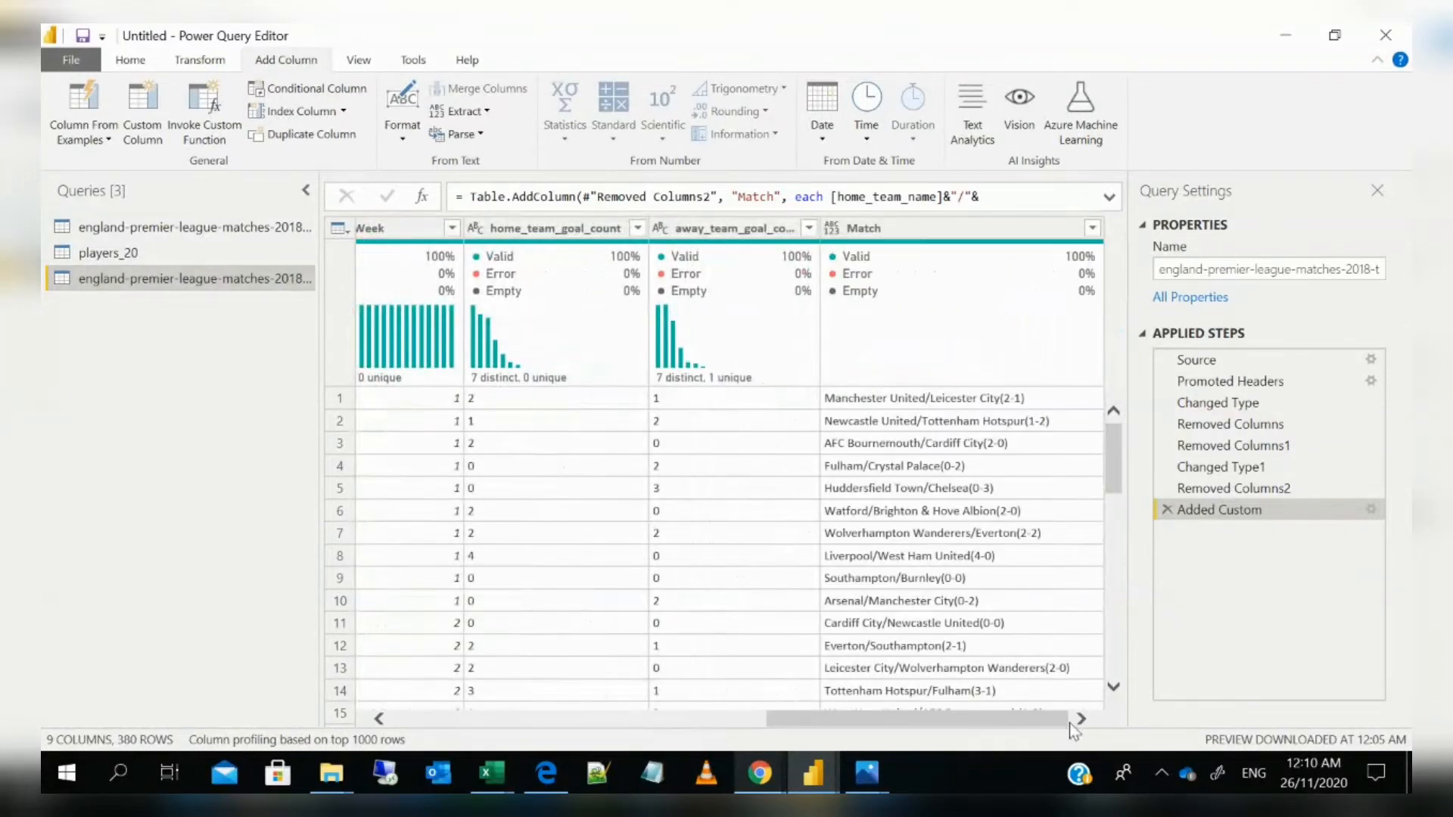
# Switch to Gmail in Chrome, copy the Results Away heading and formula from the self-sent (no subject) email, and return to Power Query Editor
pyautogui.click(769, 767)
pyautogui.click(643, 673)
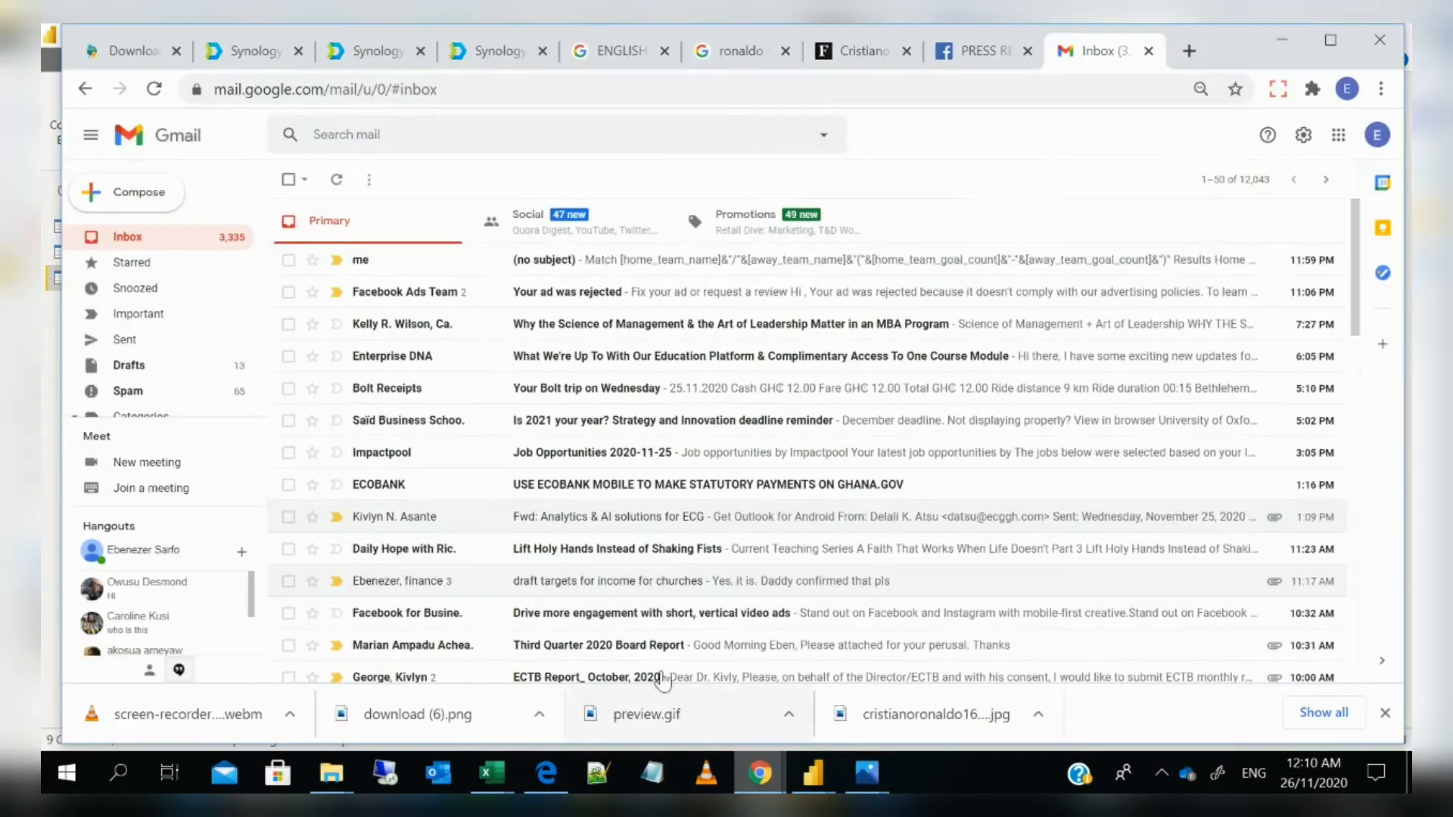
pyautogui.click(364, 262)
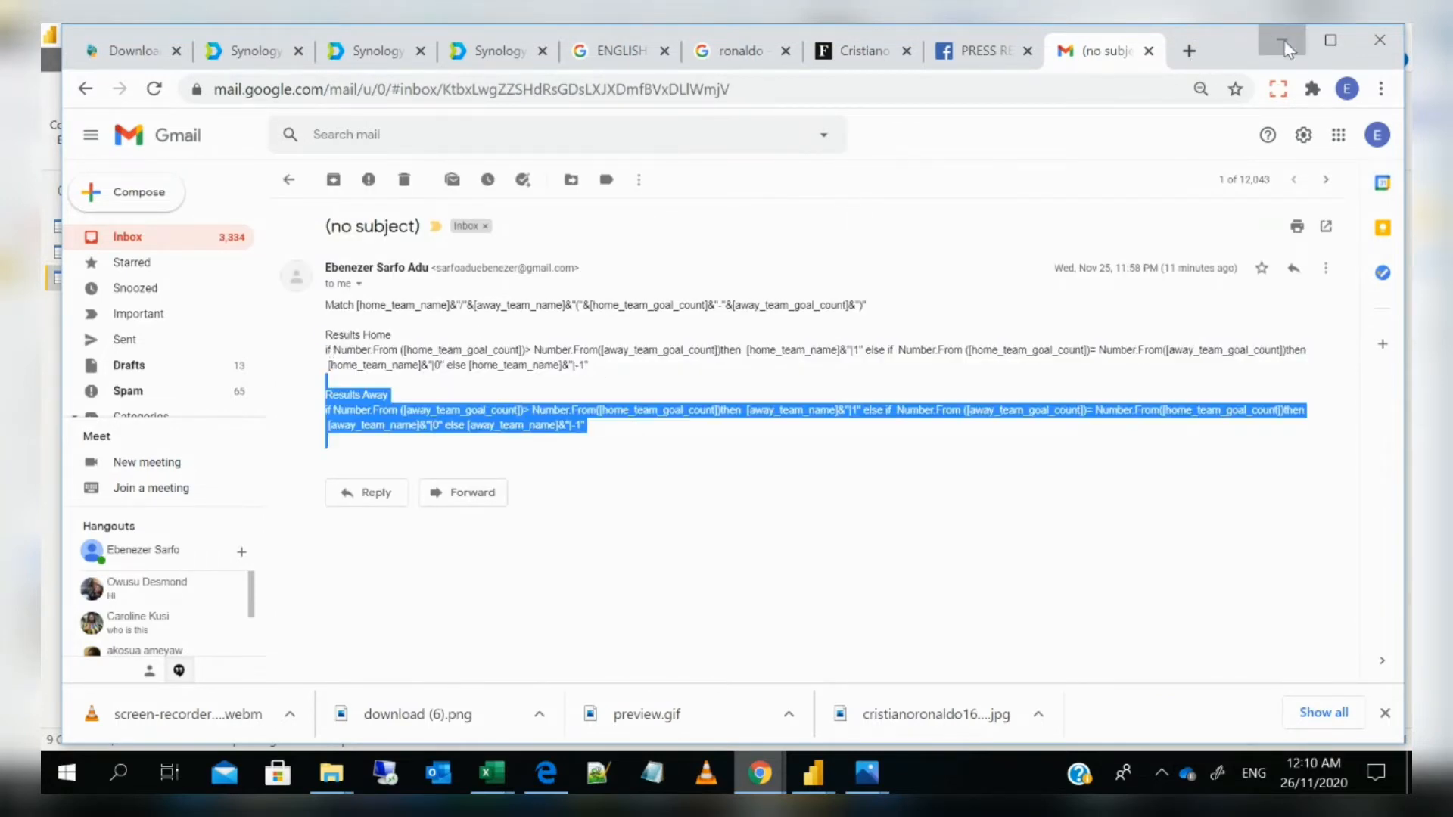
pyautogui.click(1281, 40)
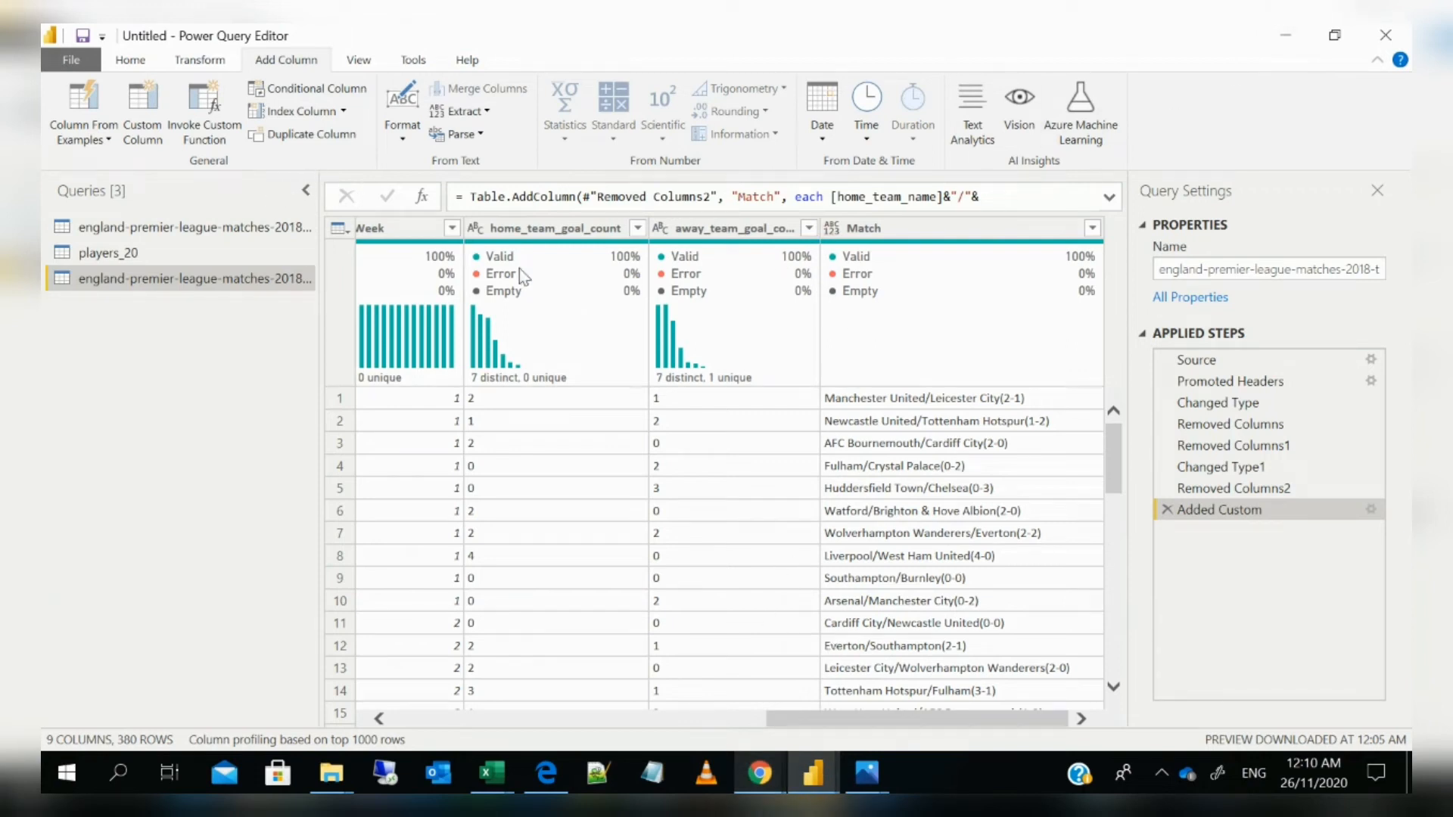
# Start a new custom column and paste the copied Results Away heading and formula as its formula
pyautogui.click(907, 231)
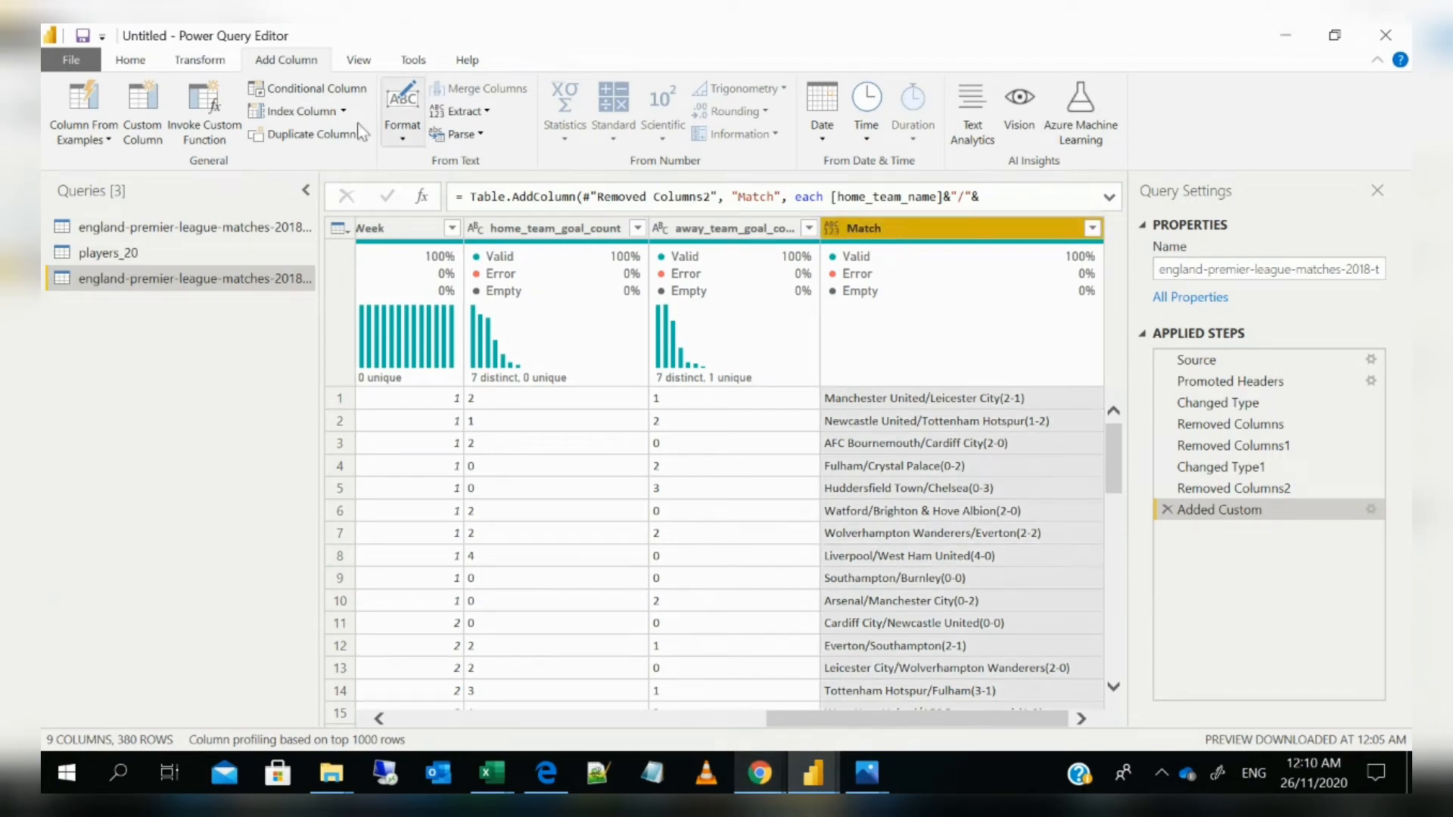
pyautogui.click(161, 141)
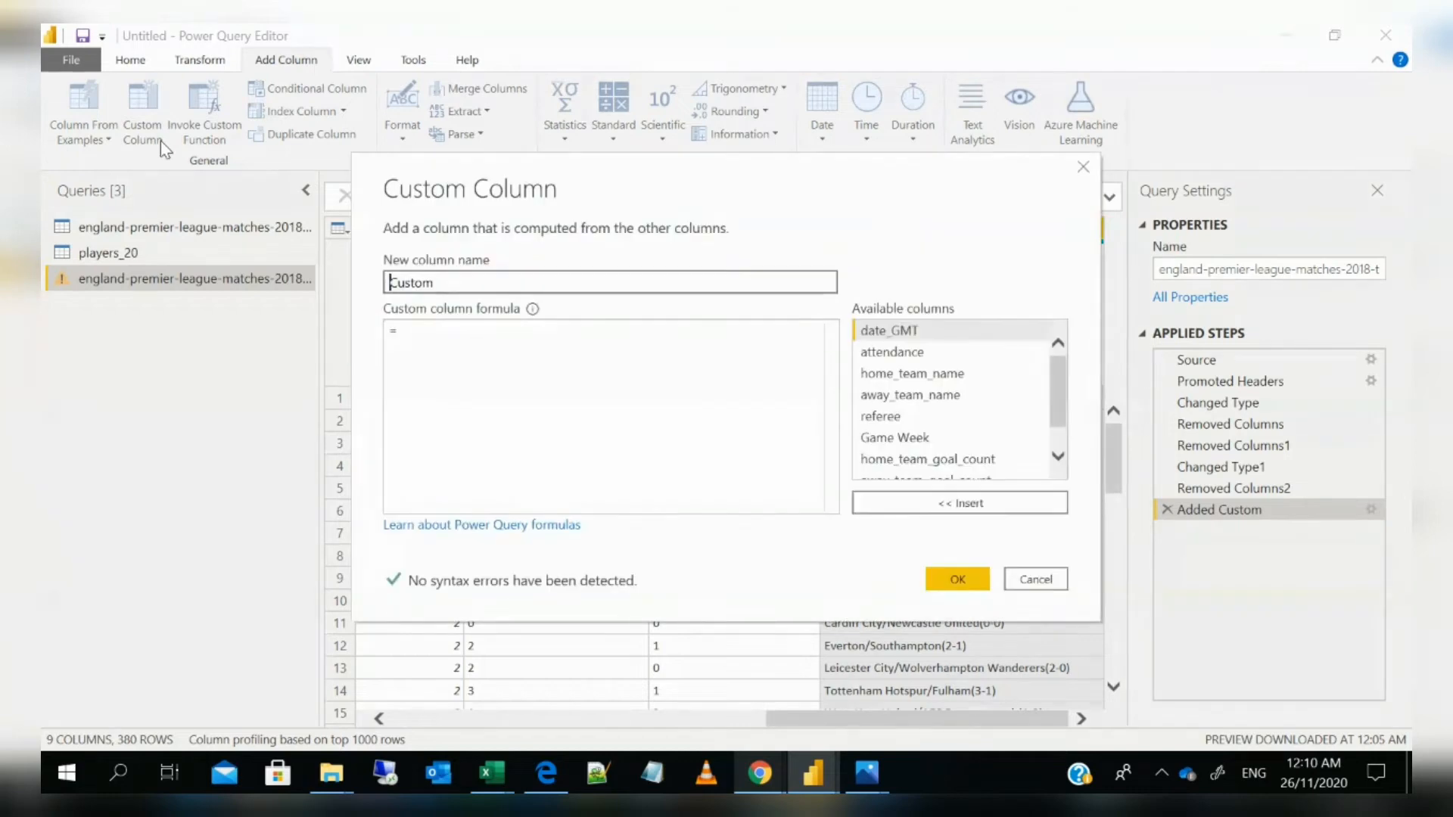
pyautogui.click(443, 331)
pyautogui.write('Results Away if Number.From ([away_team_goal_count])> Number.From([home_team_goal_count])then [away_team_name]&"|1" else if Number.From ([away_team_goal_count])= Number.From([home_team_goal_count])then [away_team_name]&"|0" else [away_team_name]&"|-1"')
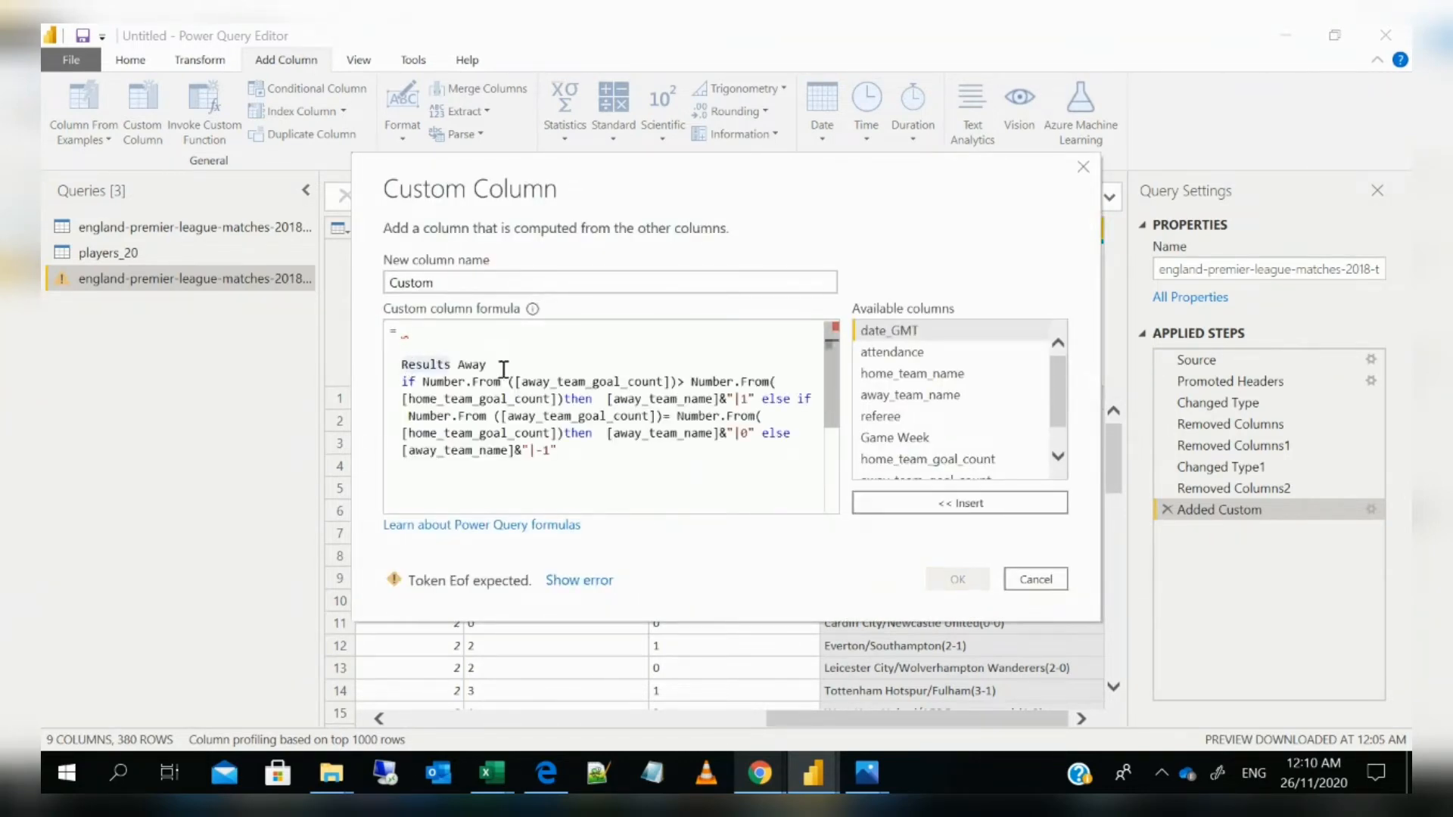
# Move the Results Away heading out of the formula into the new column's name, and add the column
pyautogui.moveTo(501, 365); pyautogui.dragTo(397, 365)
pyautogui.hotkey('ctrl', 'c')
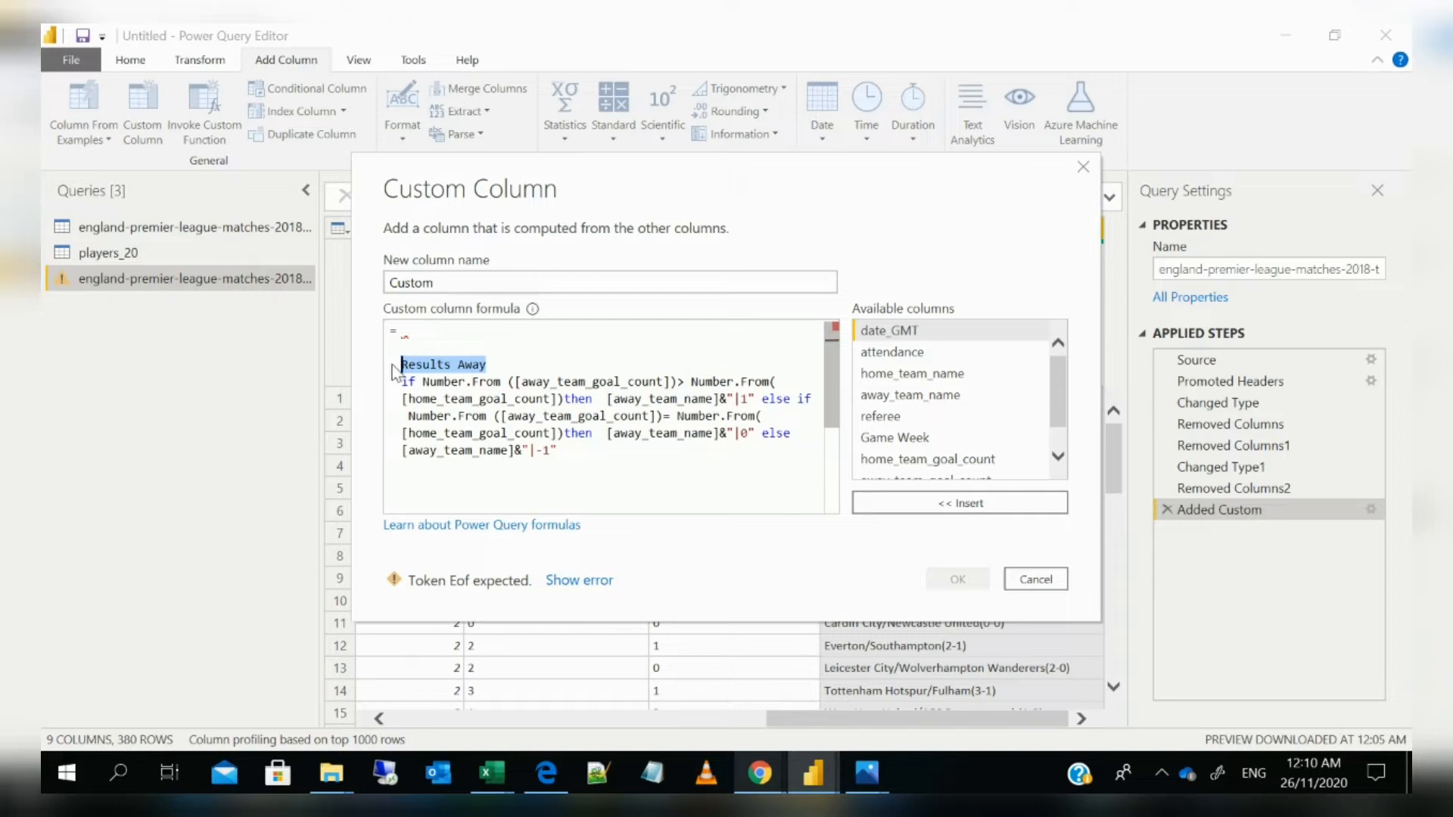
pyautogui.press('BackSpace')
pyautogui.moveTo(435, 283); pyautogui.dragTo(363, 295)
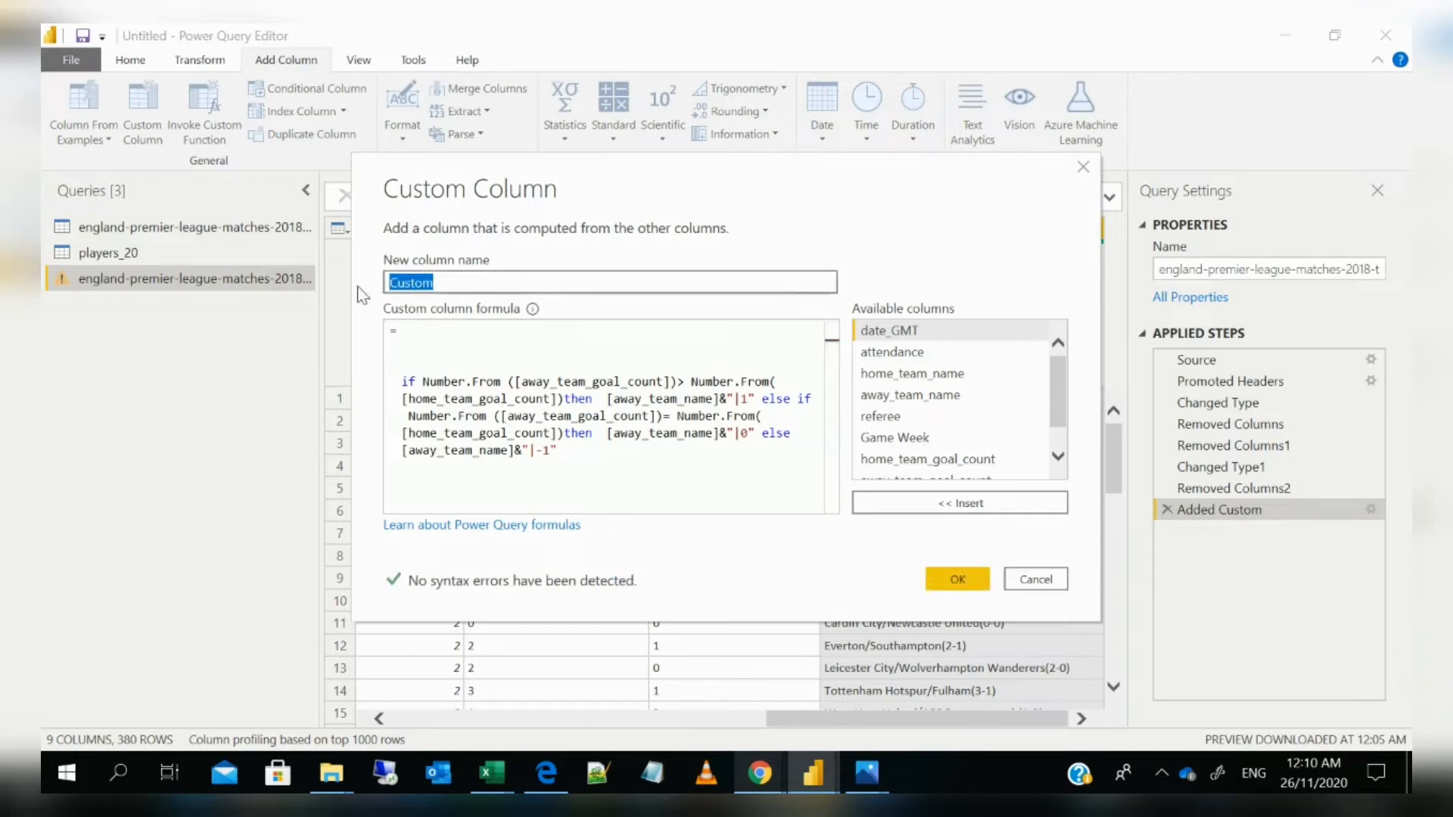
pyautogui.hotkey('ctrl', 'v')
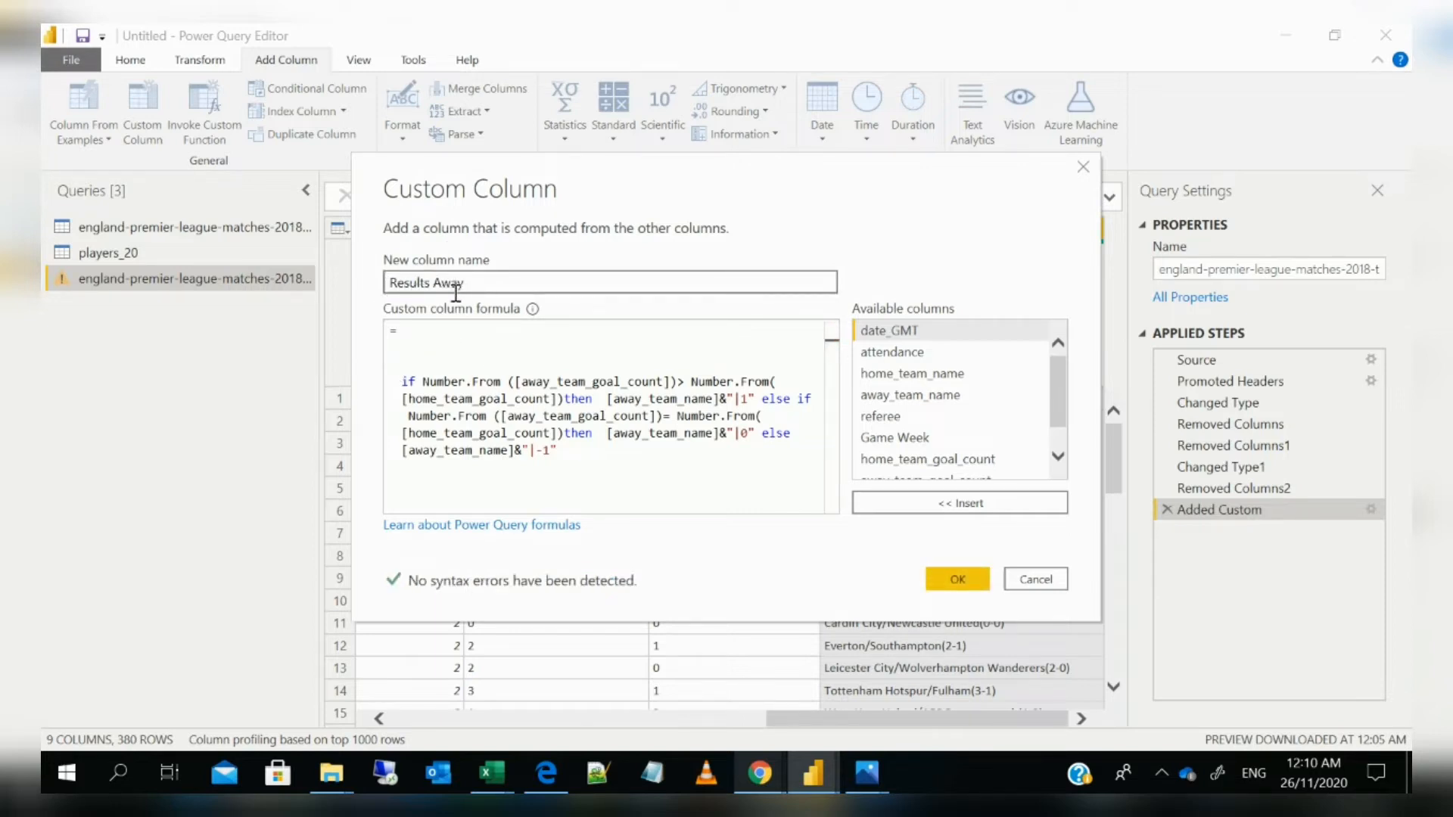
pyautogui.click(971, 585)
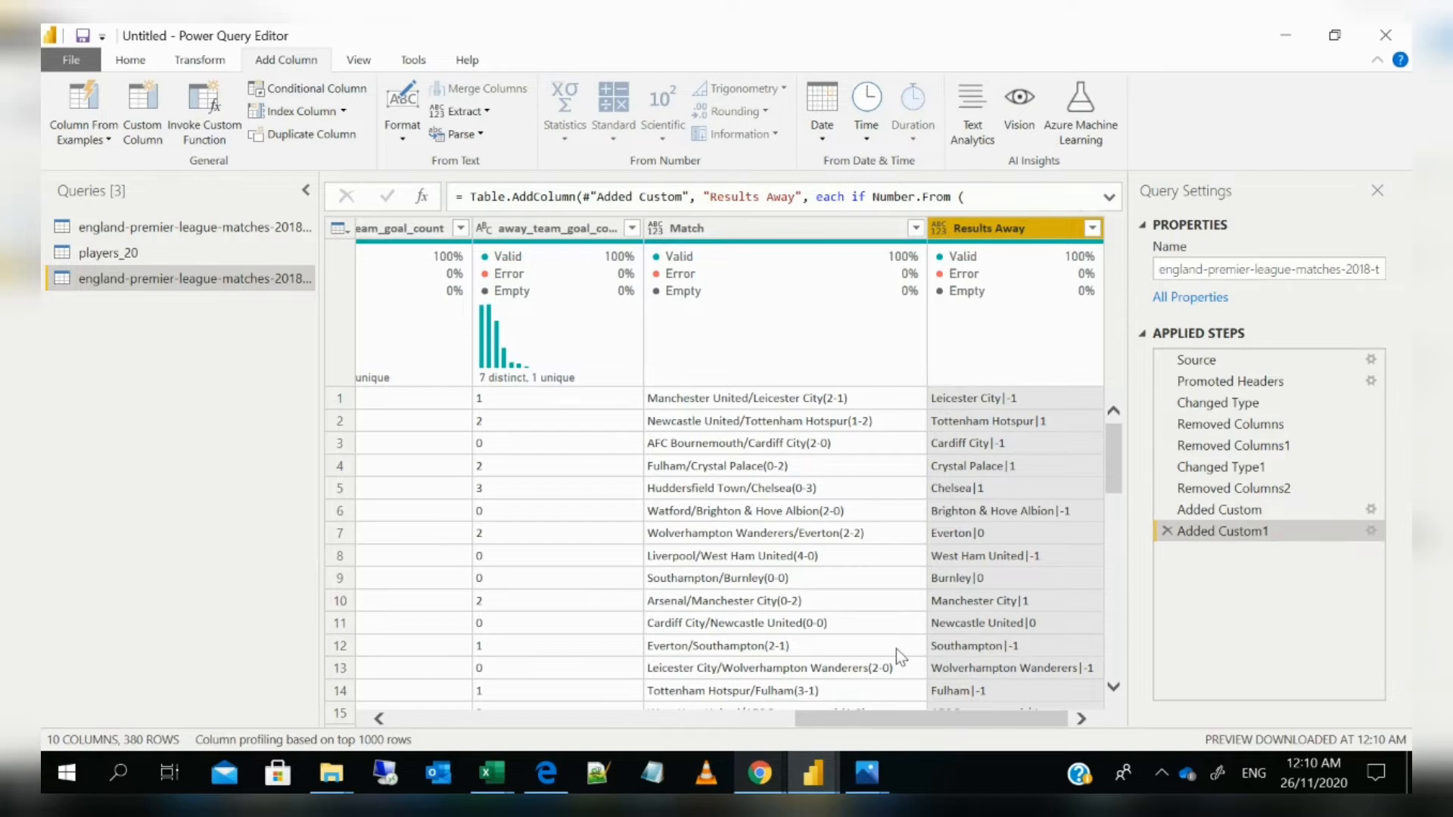
# Switch to the Gmail message in Chrome, copy the Results Home formula without its heading, and return to Power Query Editor
pyautogui.click(761, 779)
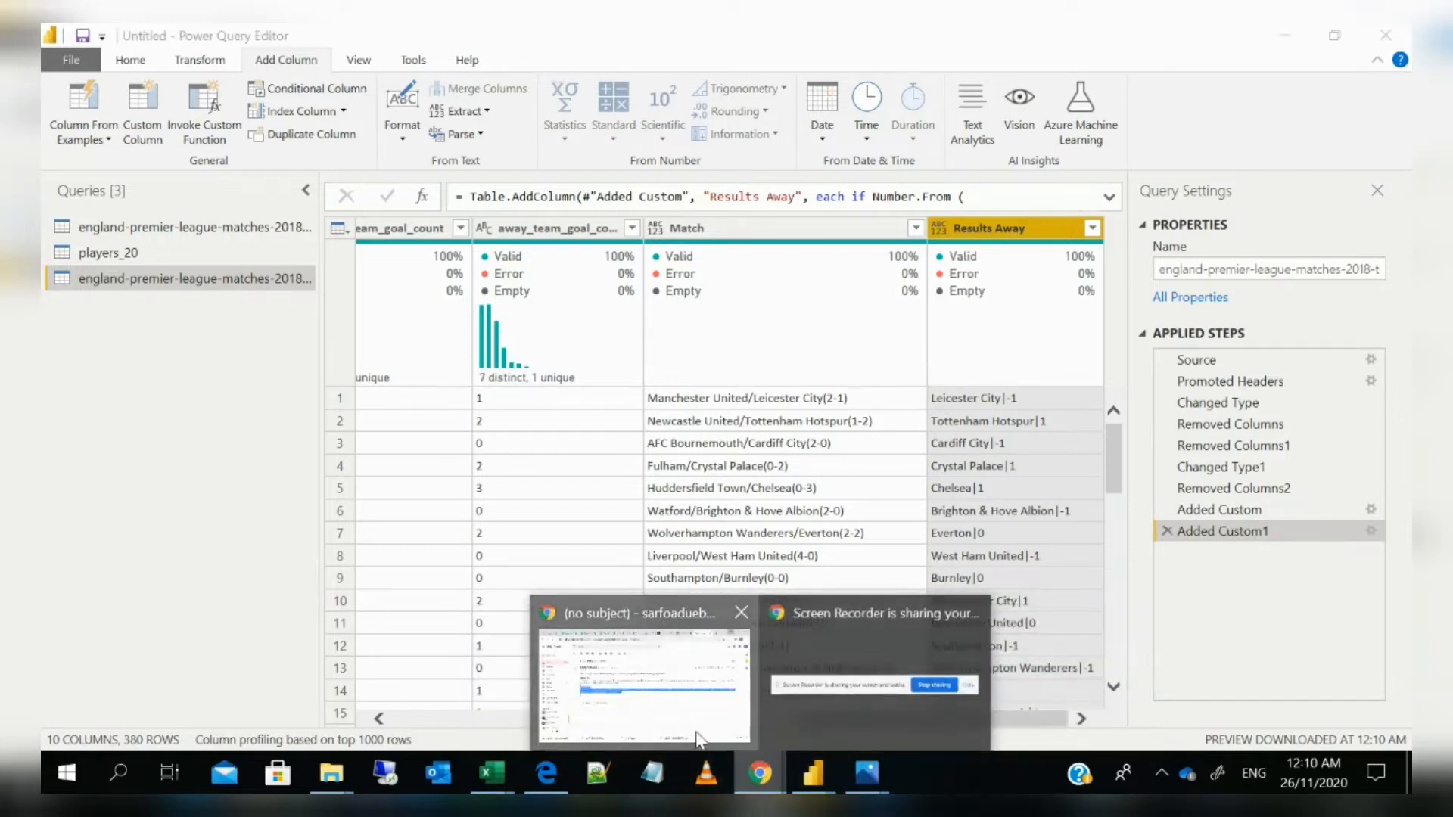
pyautogui.click(681, 684)
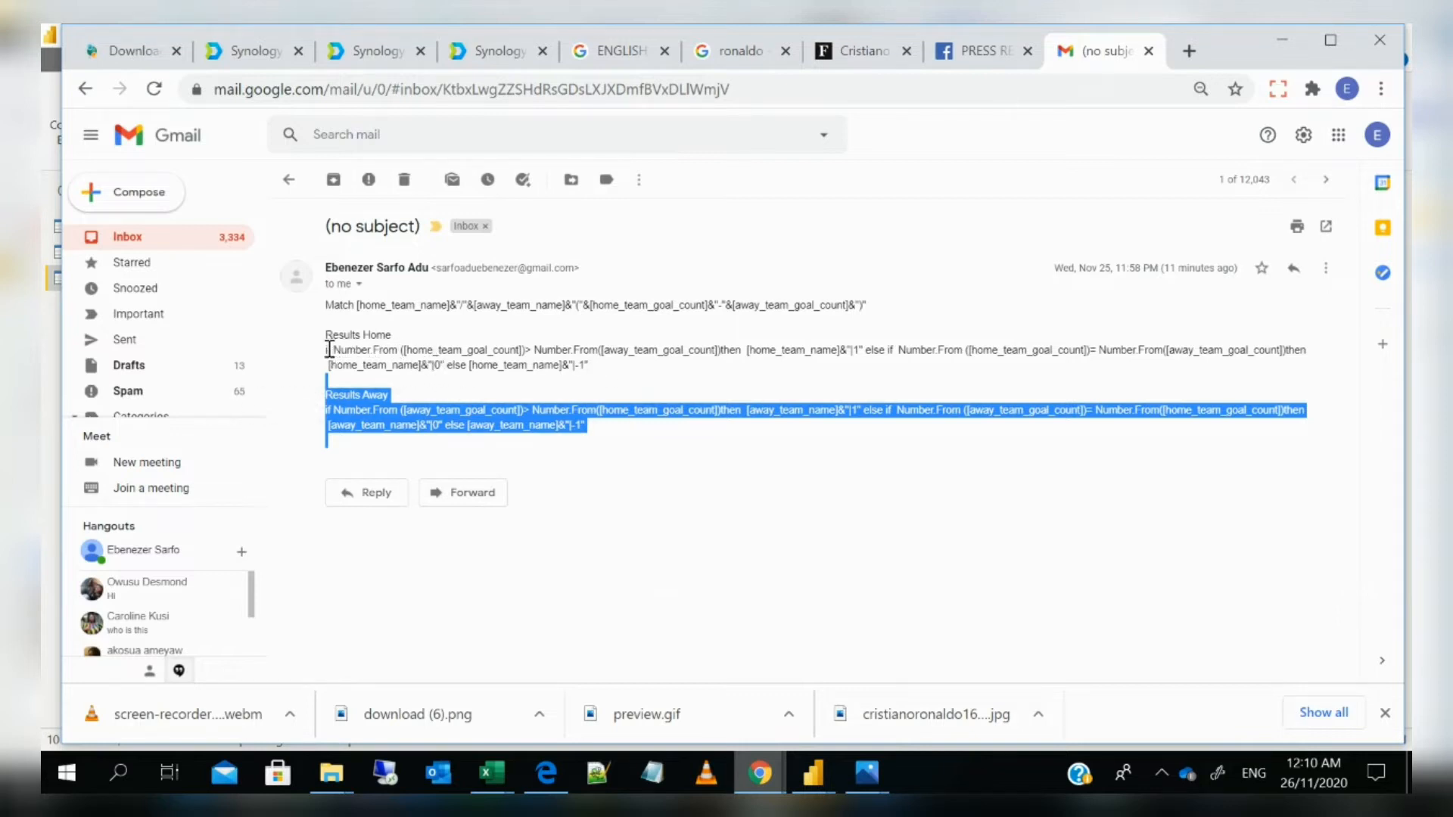
pyautogui.moveTo(326, 352); pyautogui.dragTo(589, 362)
pyautogui.click(589, 365)
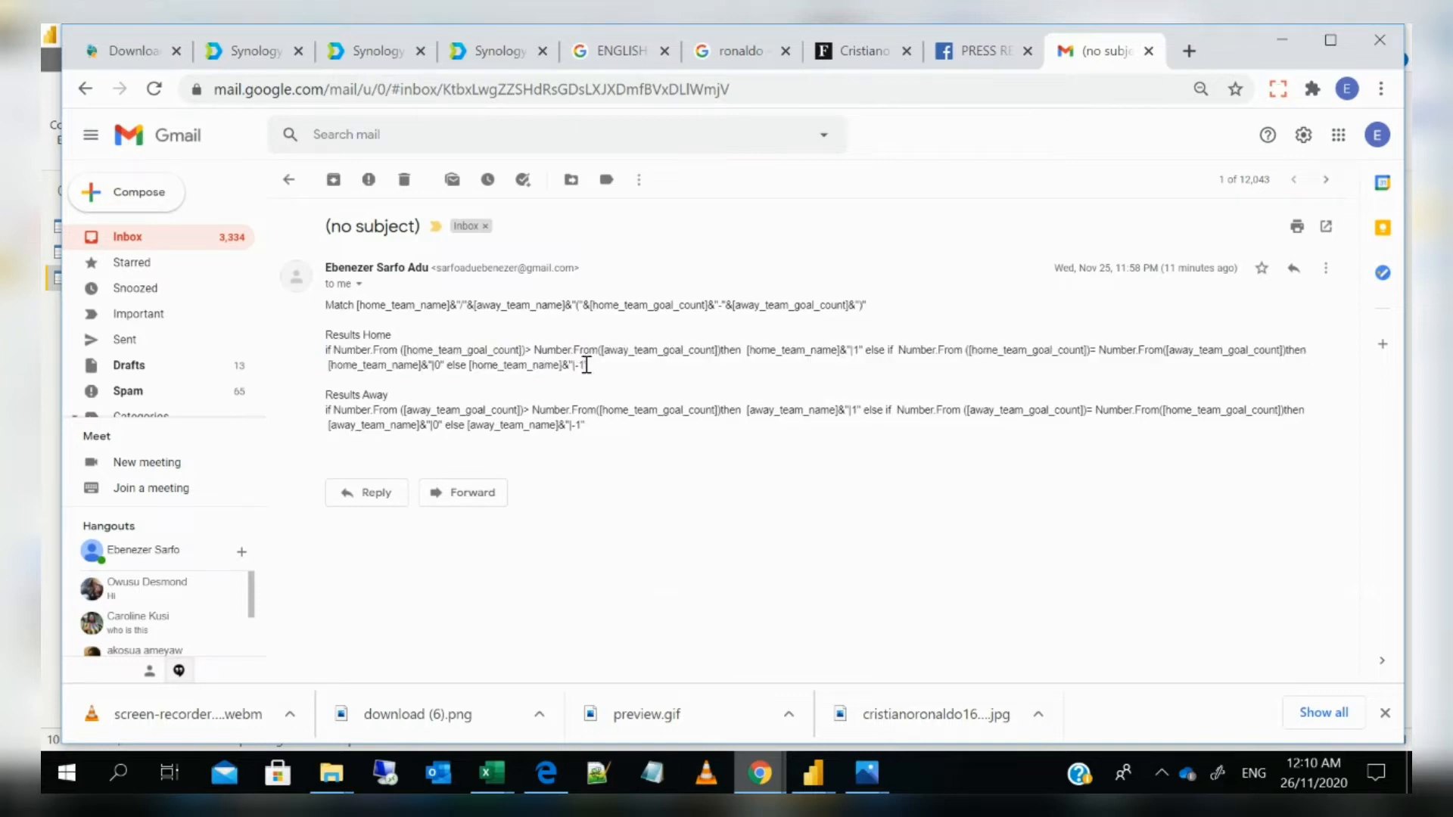
pyautogui.moveTo(588, 365); pyautogui.dragTo(327, 349)
pyautogui.hotkey('ctrl', 'c')
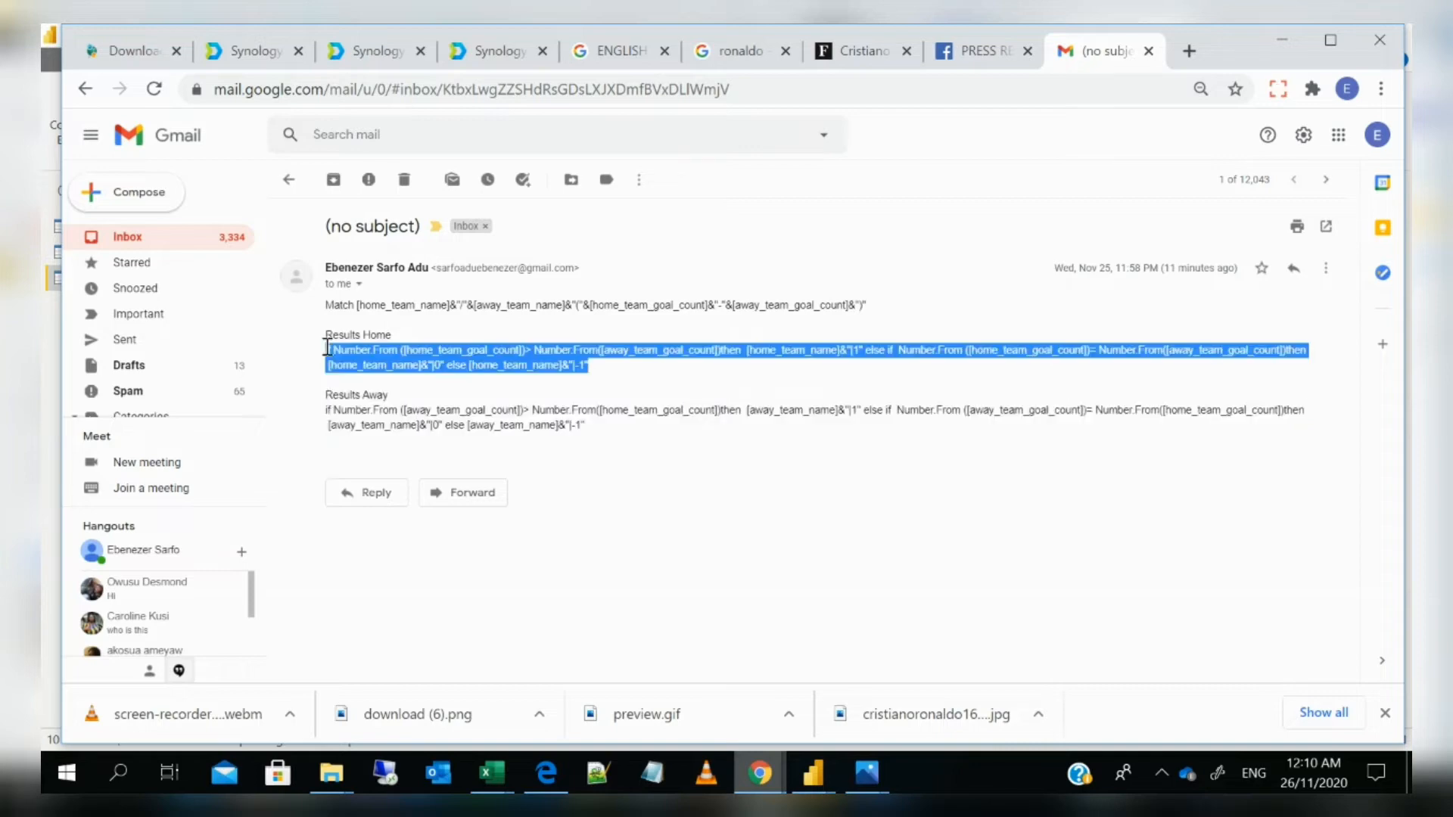
pyautogui.click(1282, 32)
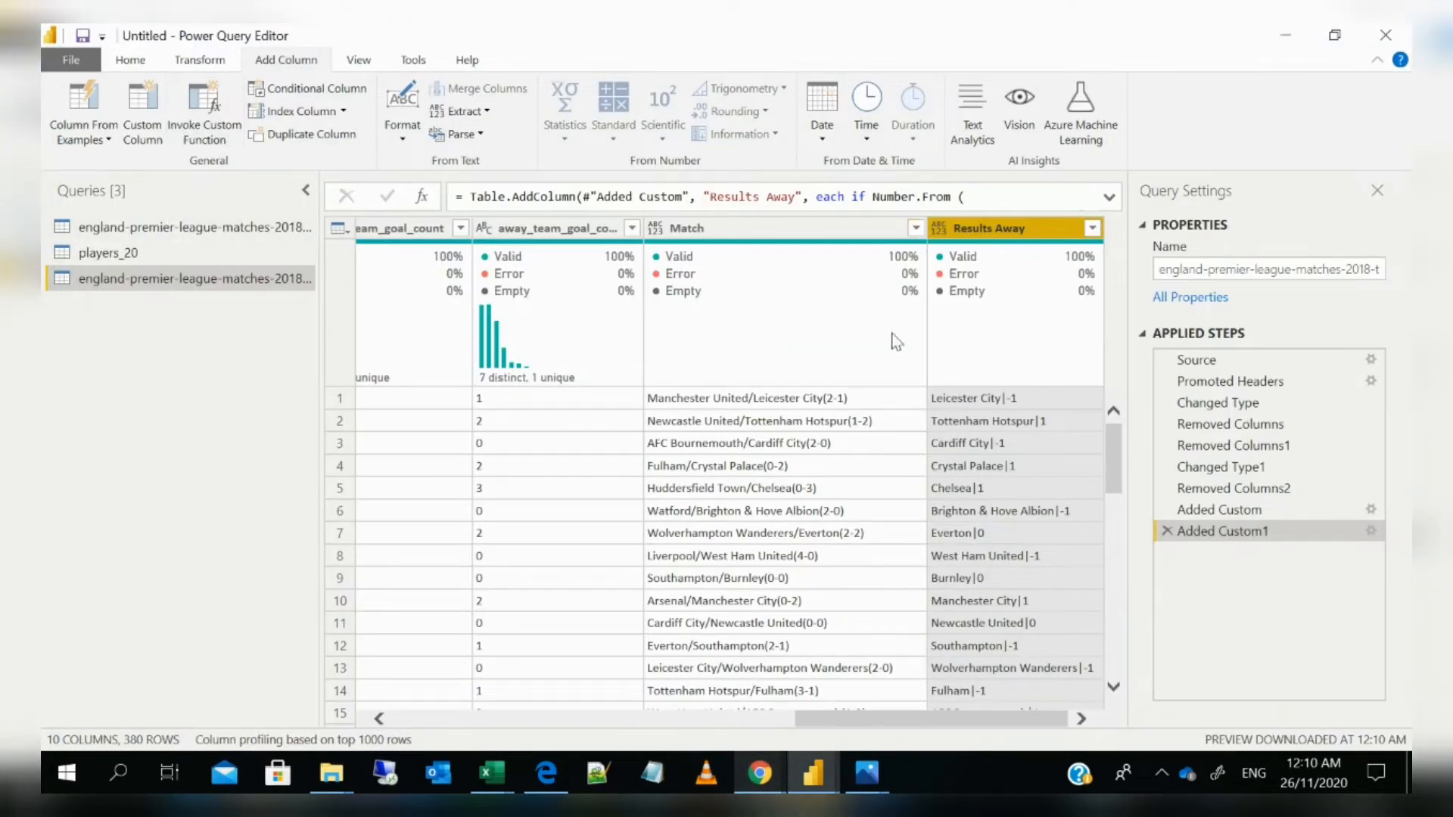
# Add a custom column named Home Team Results using the copied home-result formula
pyautogui.click(151, 135)
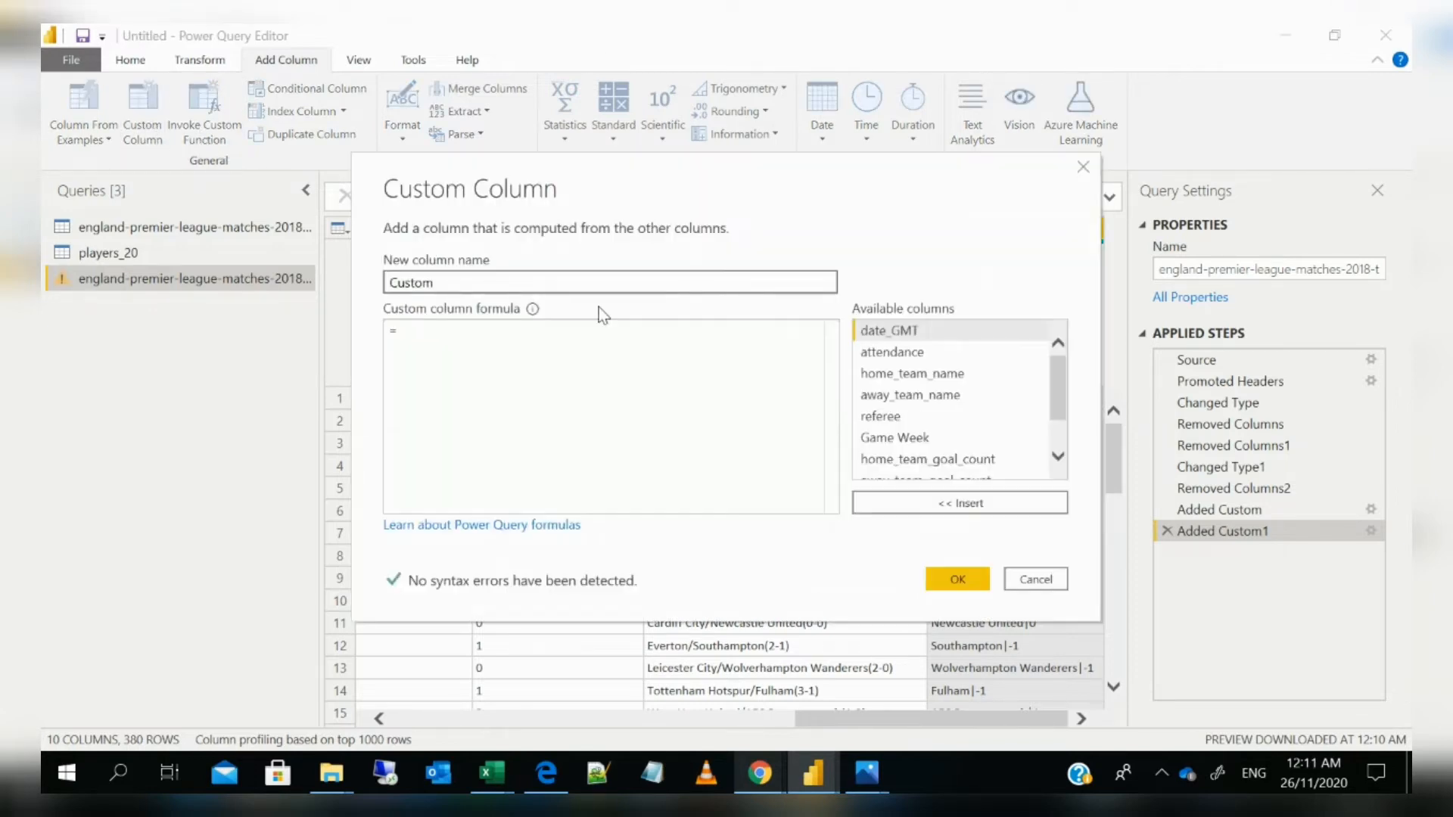
pyautogui.hotkey('ctrl', 'v')
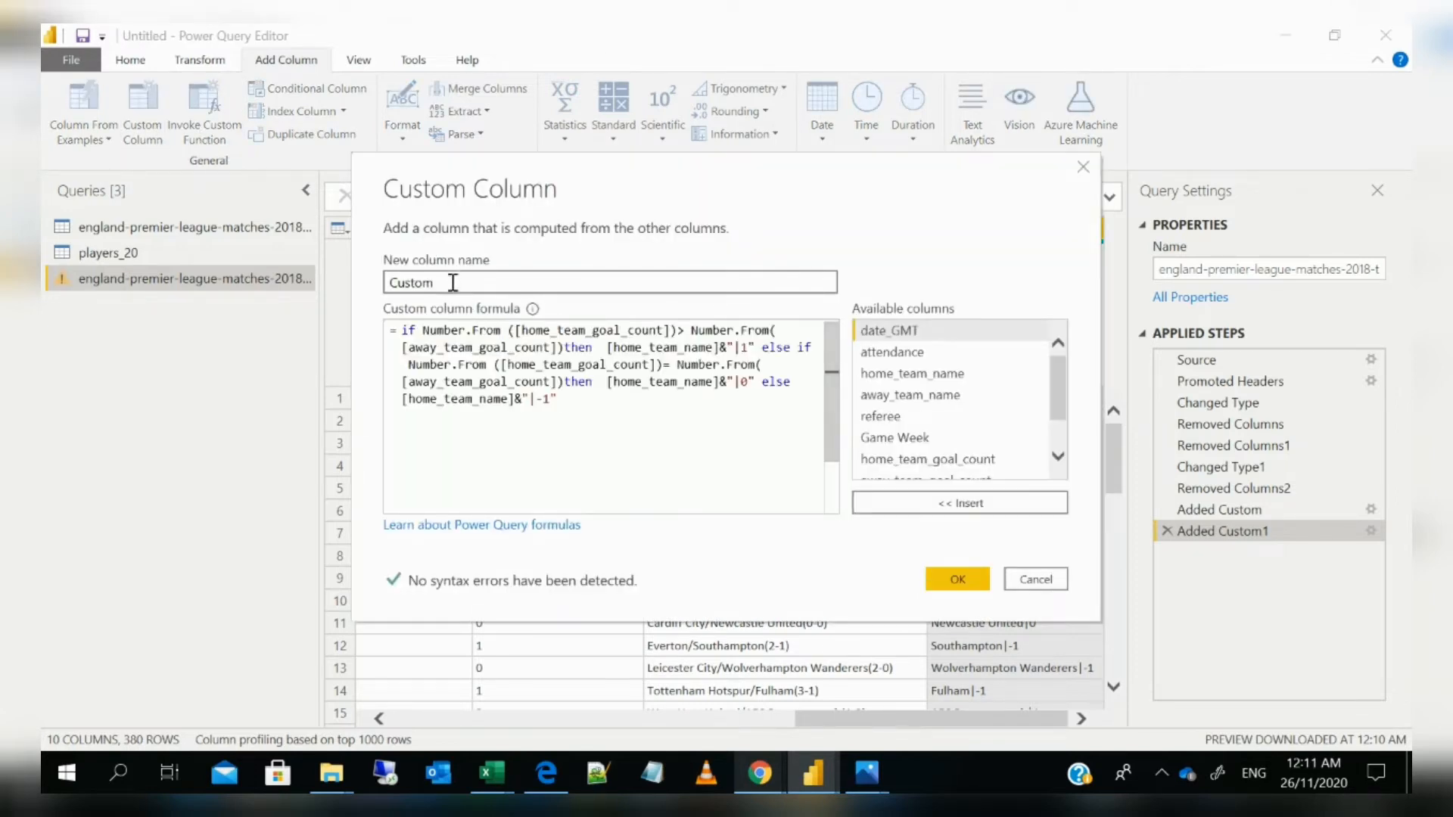
pyautogui.moveTo(464, 282); pyautogui.dragTo(348, 282)
pyautogui.write('H')
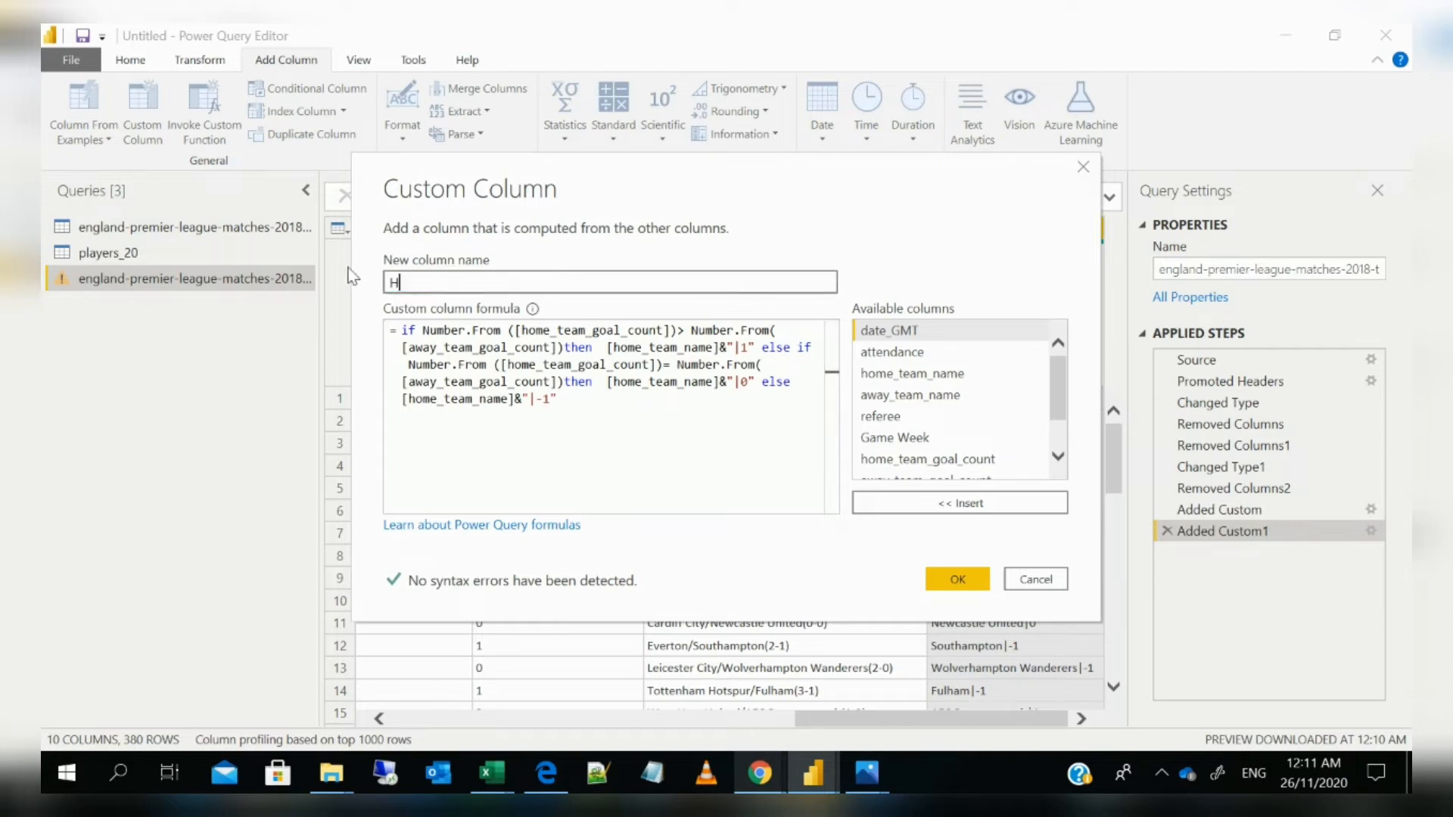
pyautogui.write('ome Team Results')
pyautogui.click(957, 578)
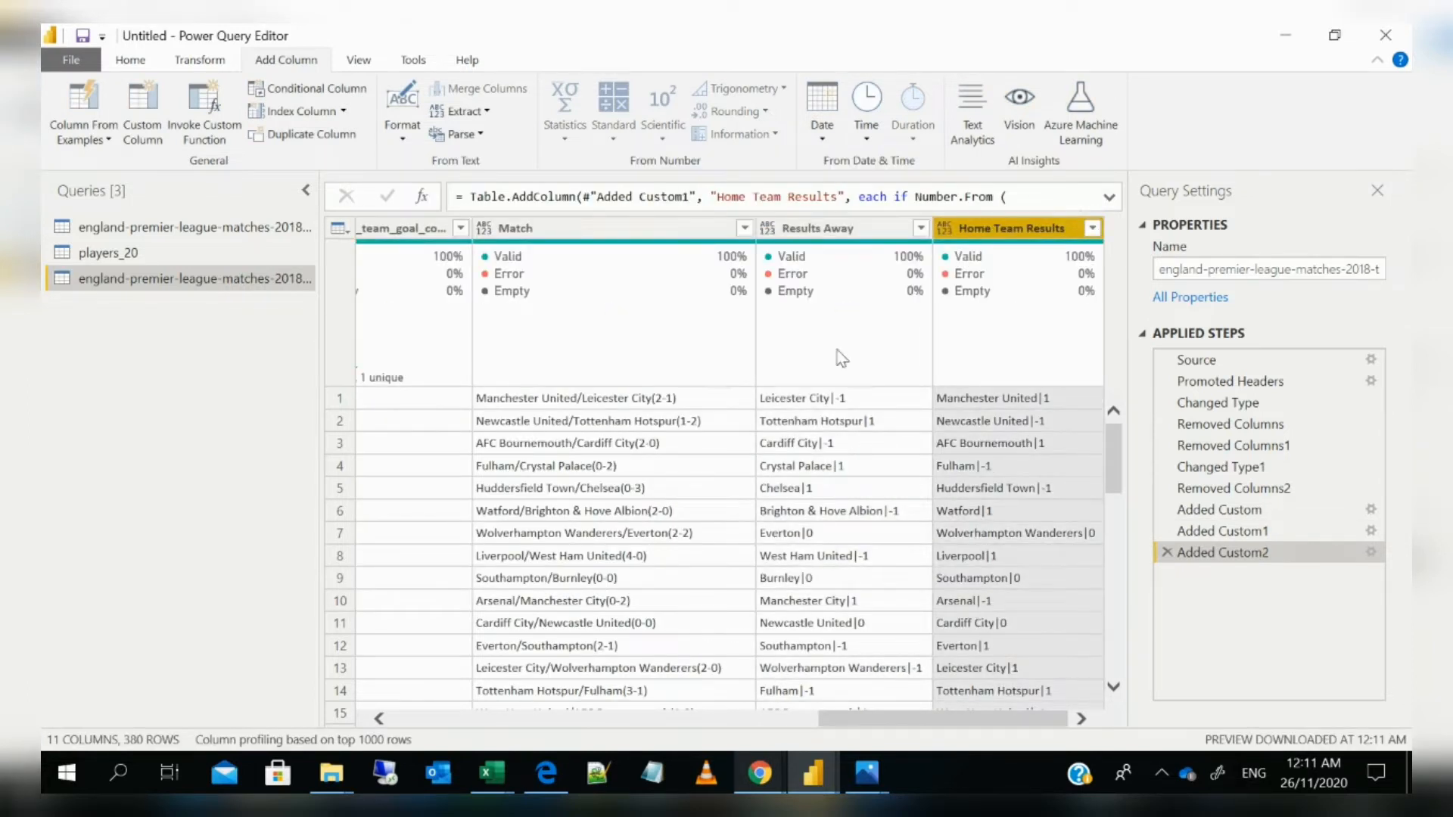
# Move the Home Team Results column between the Match and Results Away columns
pyautogui.moveTo(994, 234); pyautogui.dragTo(885, 231)
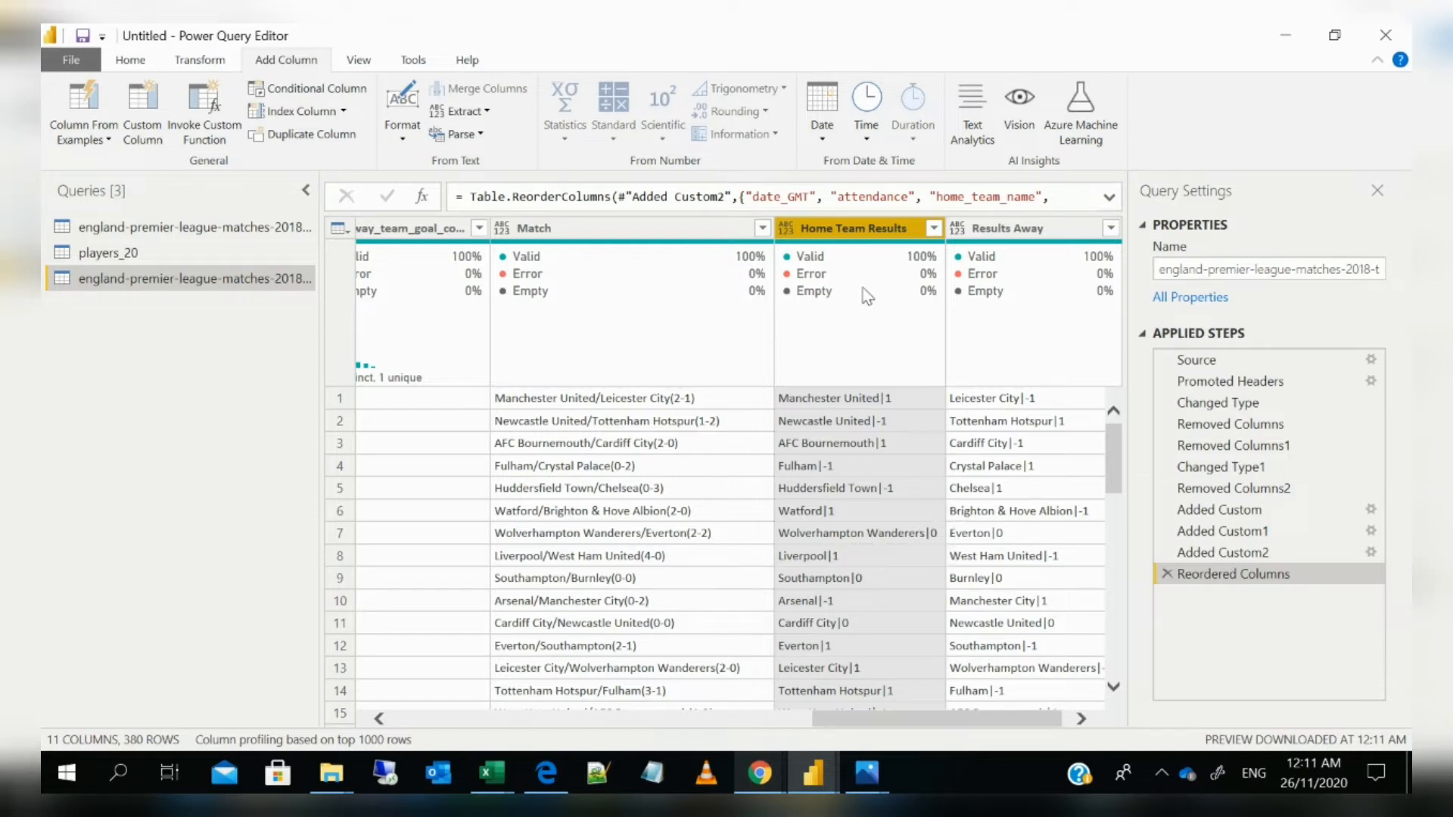
pyautogui.moveTo(849, 267)
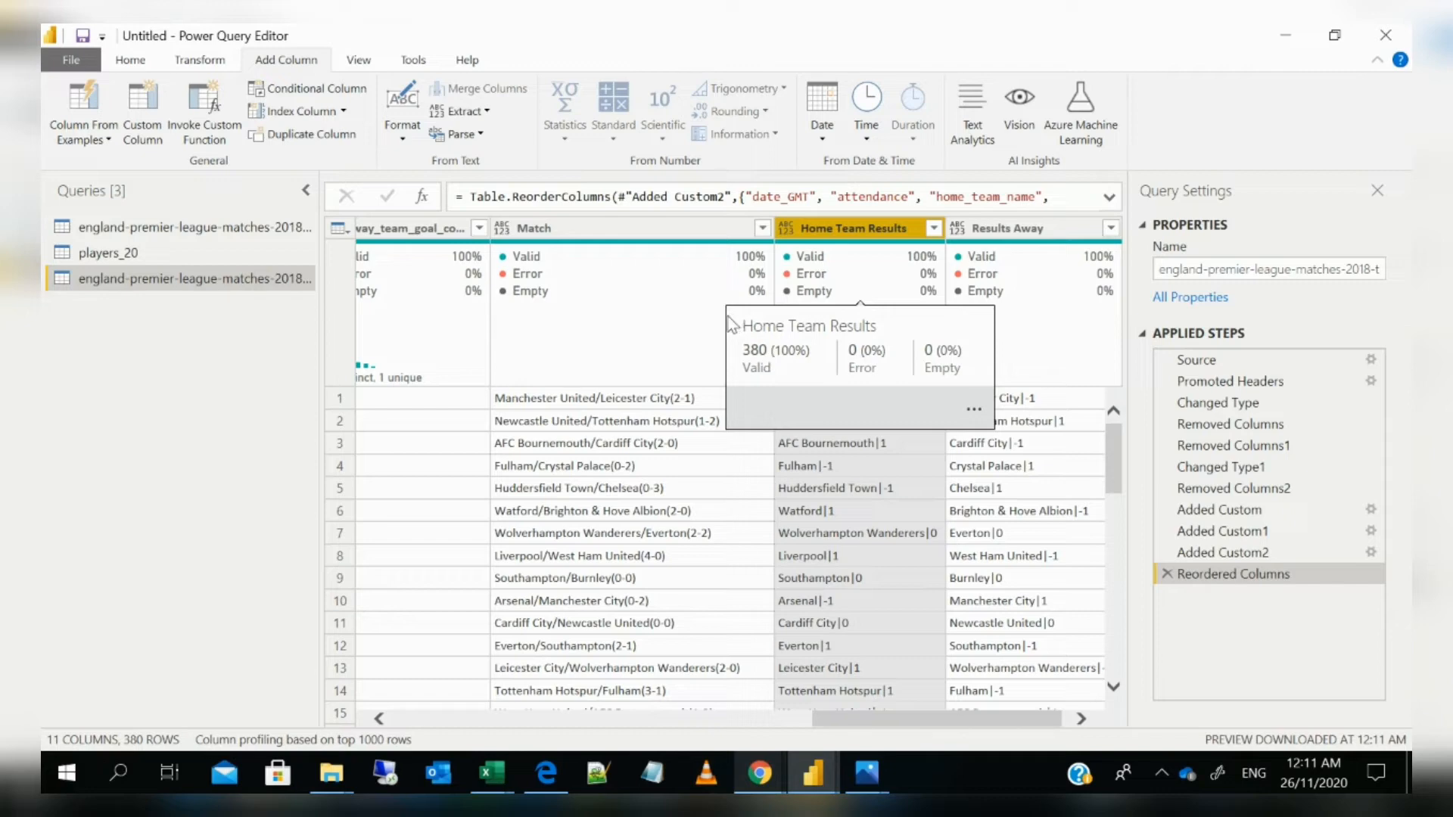
pyautogui.moveTo(369, 308)
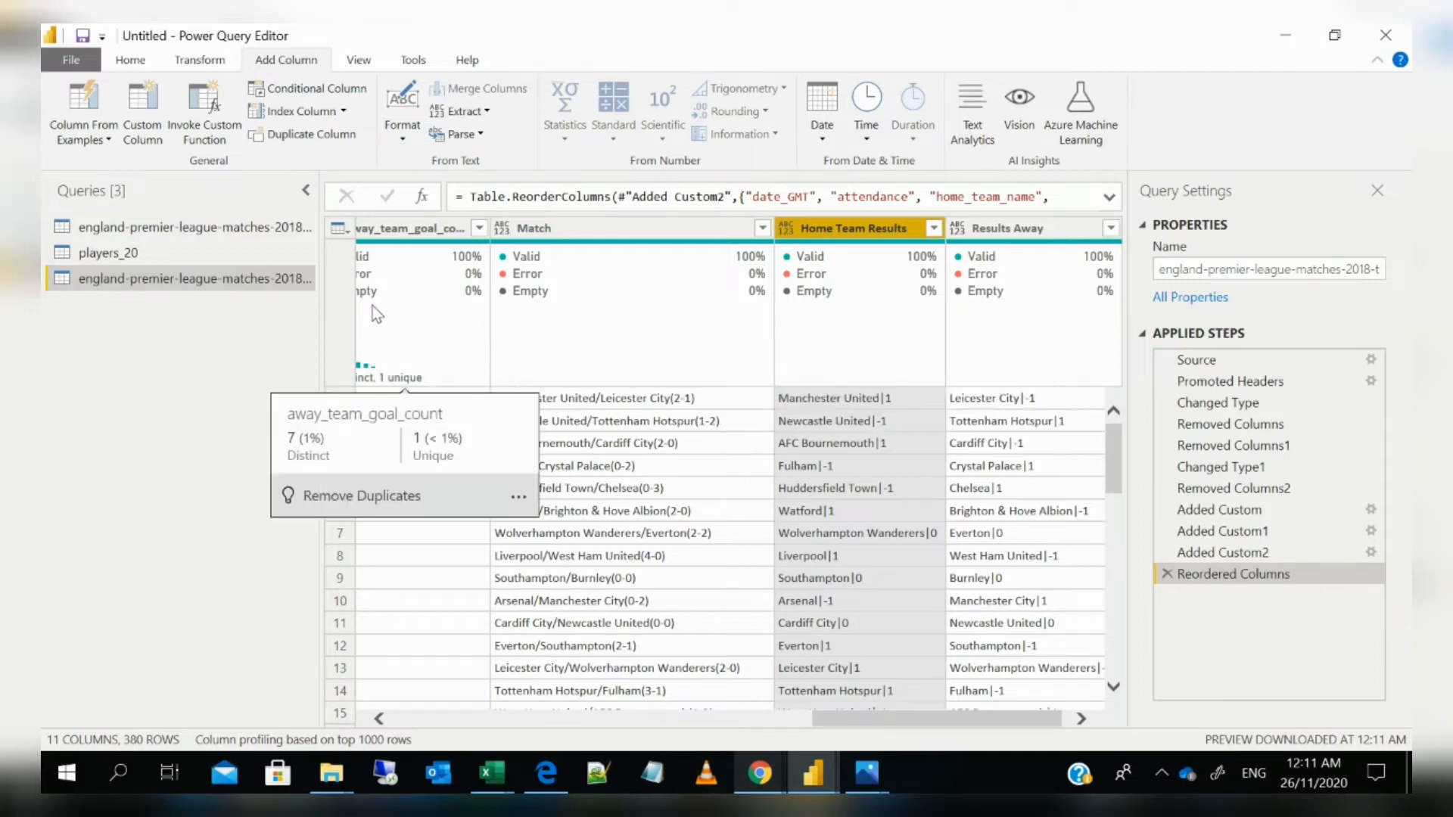
# Split the Results Away column by the custom delimiter | at the left-most delimiter
pyautogui.click(973, 230)
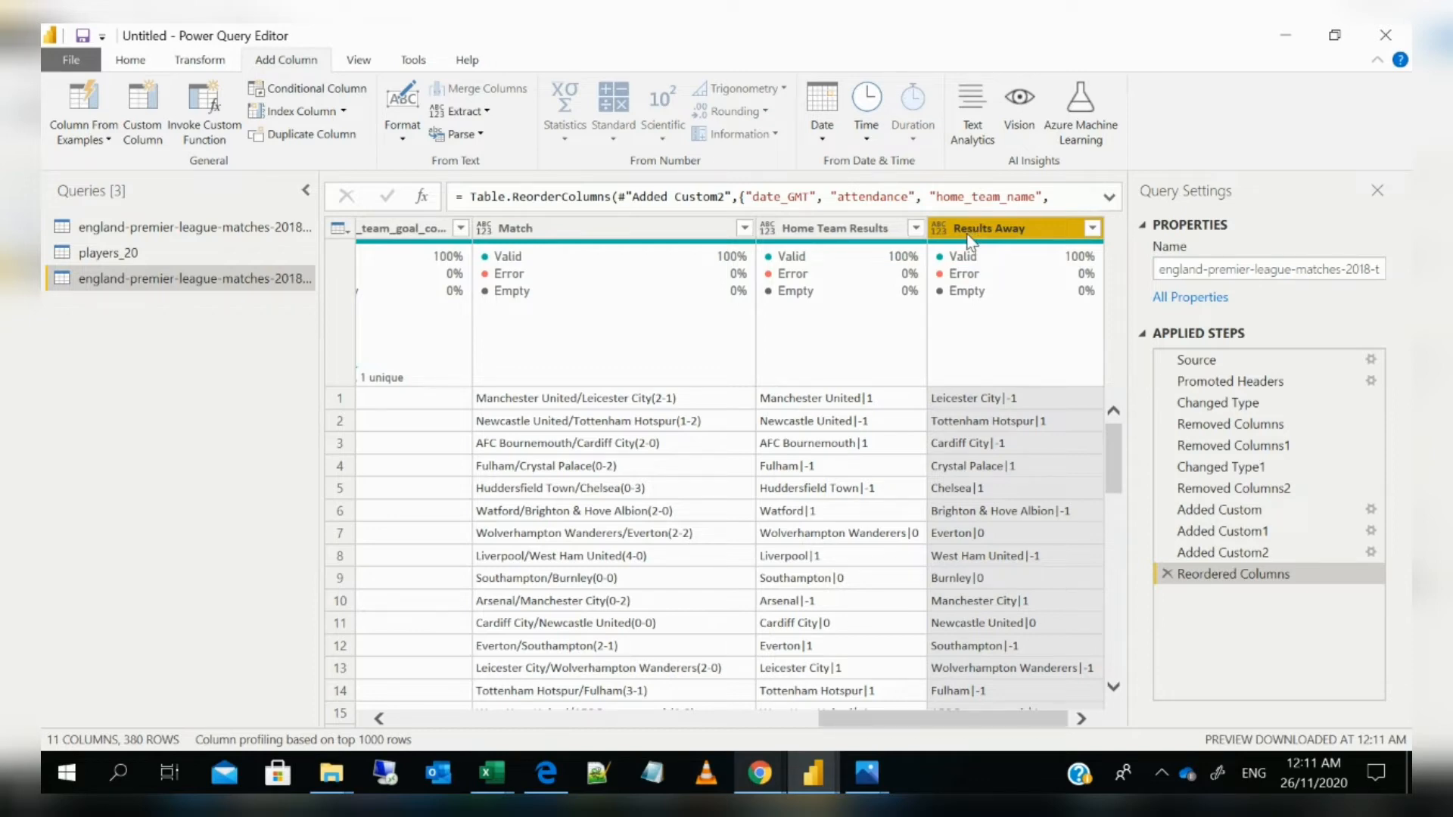
pyautogui.rightClick(969, 241)
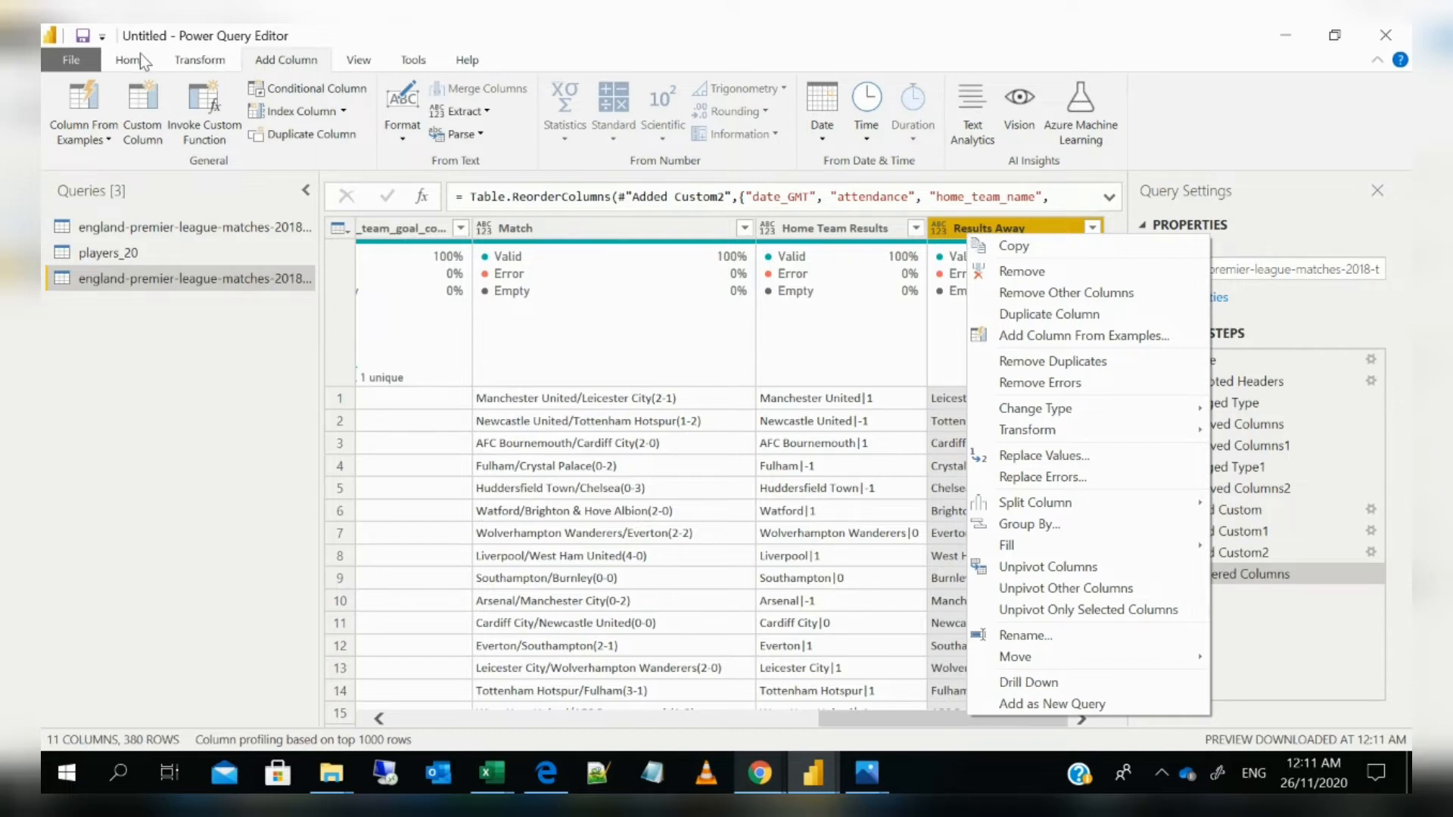
pyautogui.click(225, 65)
pyautogui.click(649, 136)
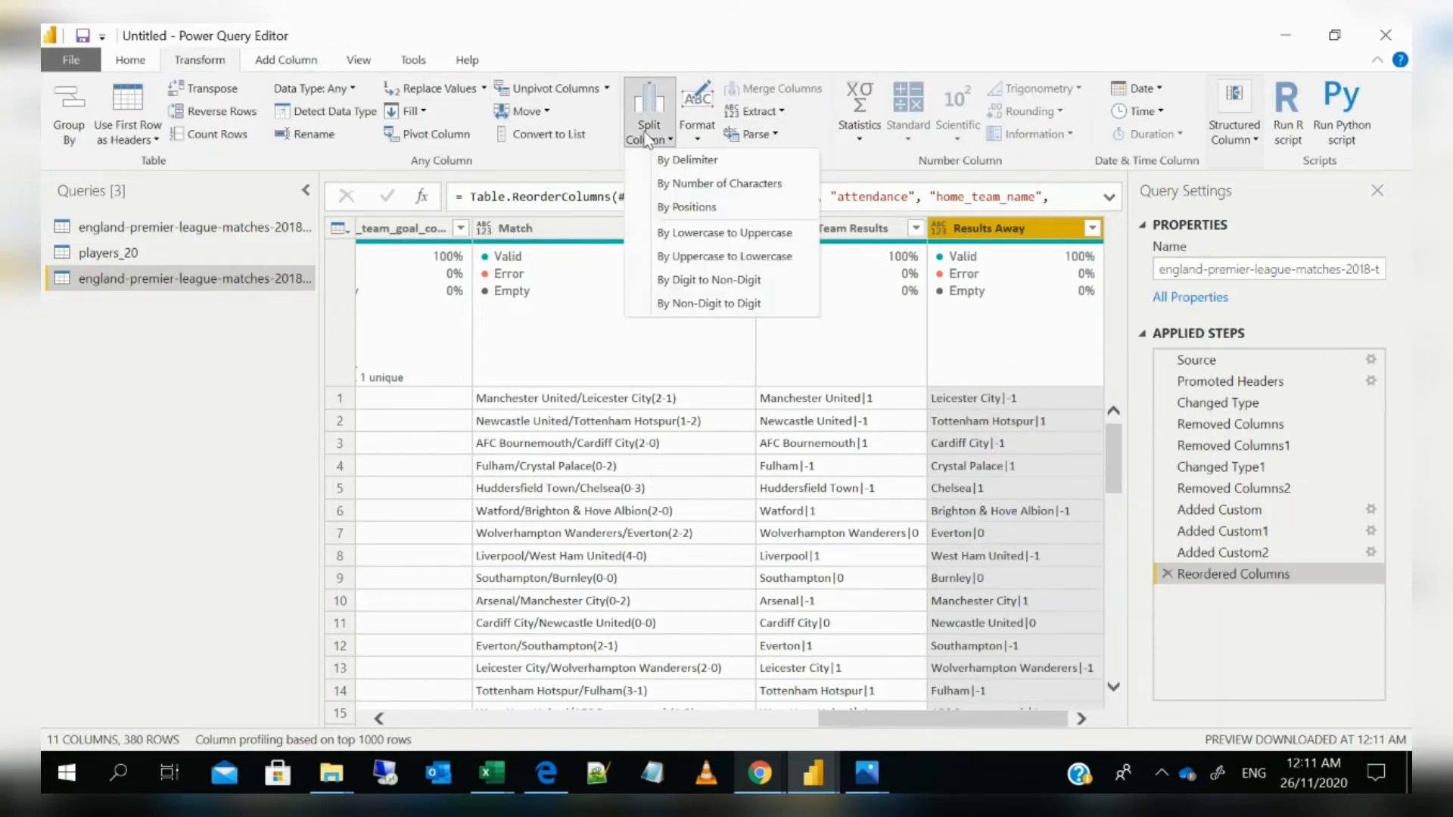
pyautogui.click(678, 162)
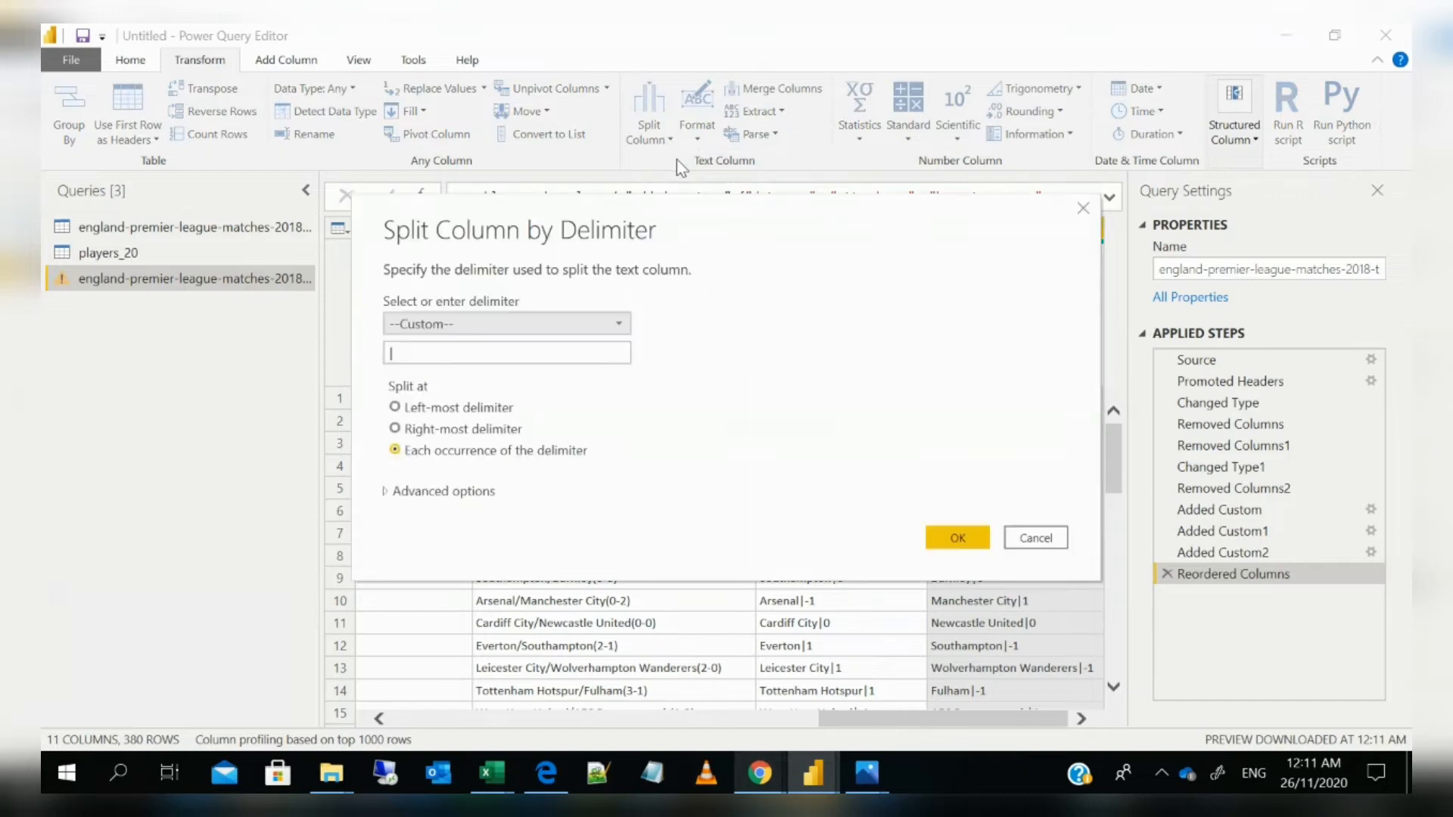
pyautogui.click(470, 354)
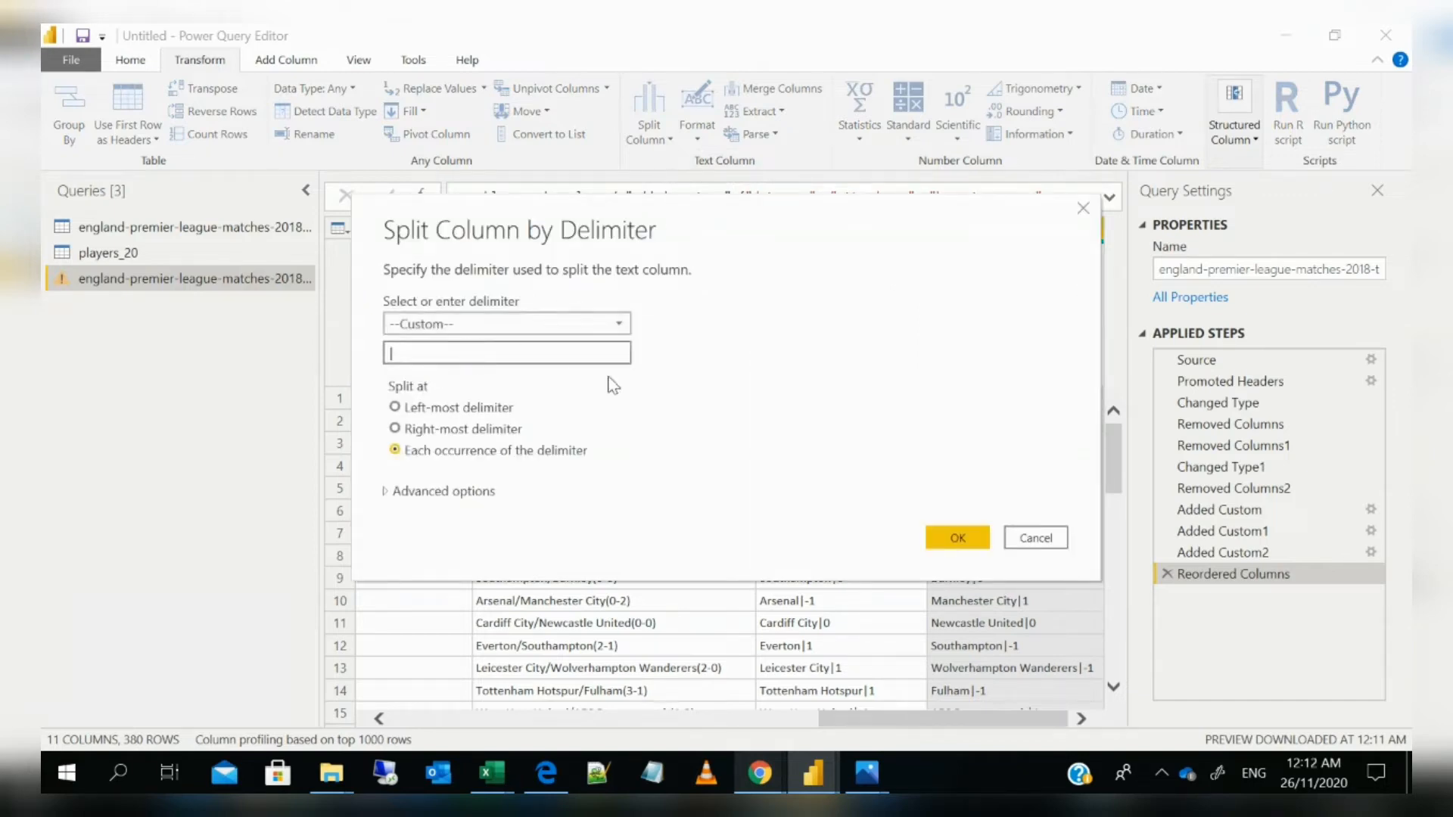
pyautogui.click(401, 407)
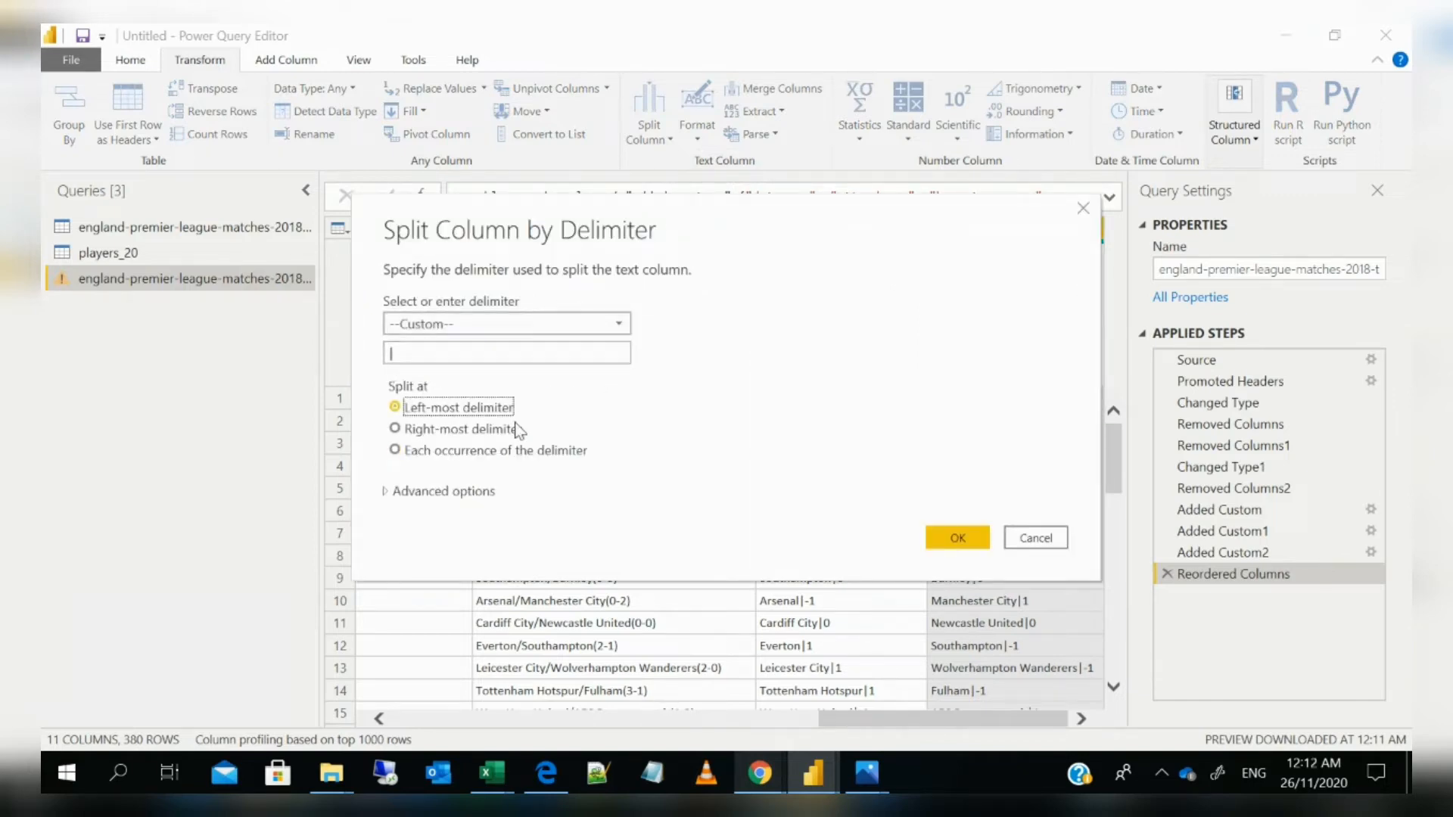
pyautogui.click(958, 537)
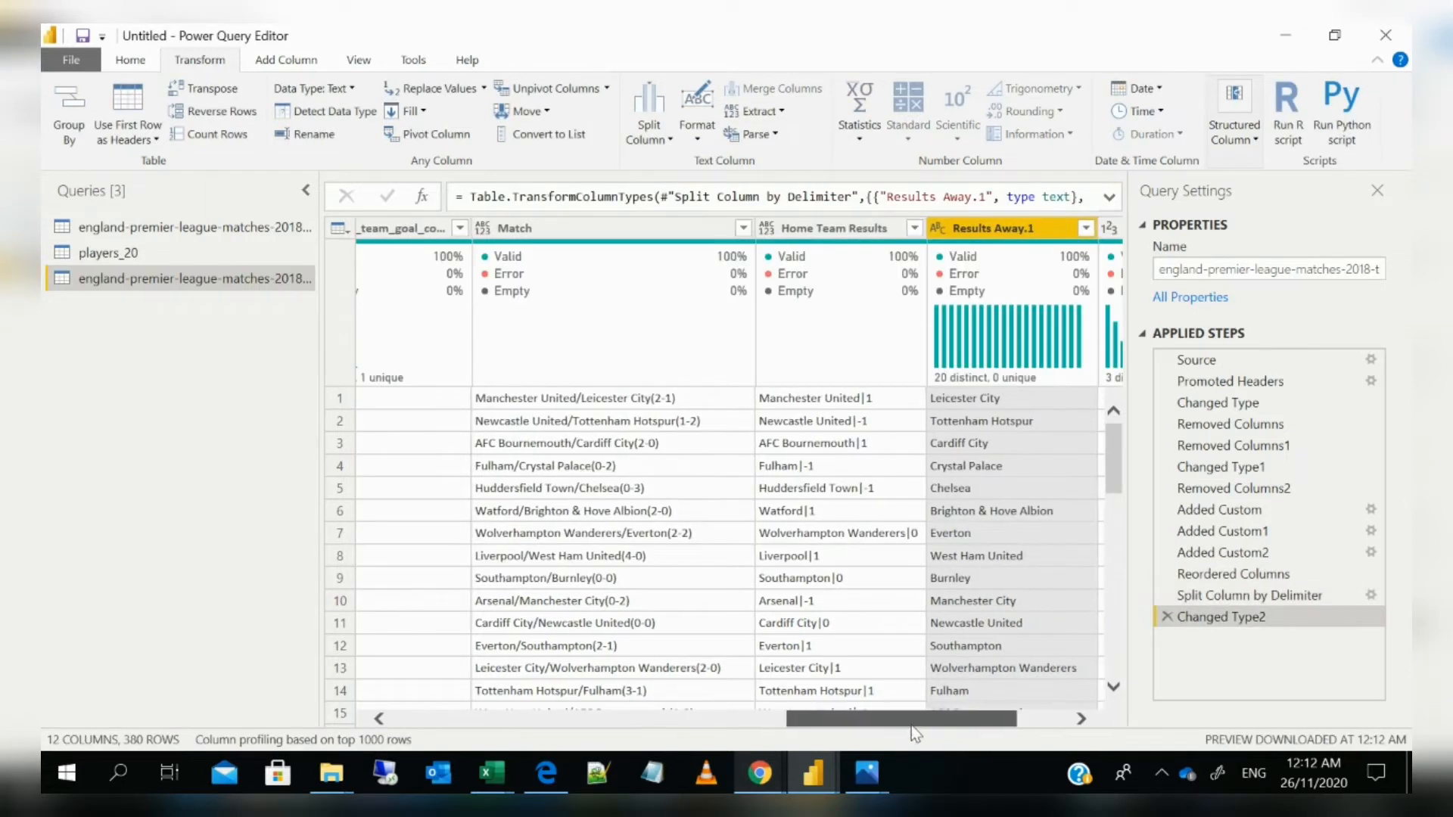
# Rename the Results Away.2 column as Results
pyautogui.moveTo(911, 725); pyautogui.dragTo(962, 725)
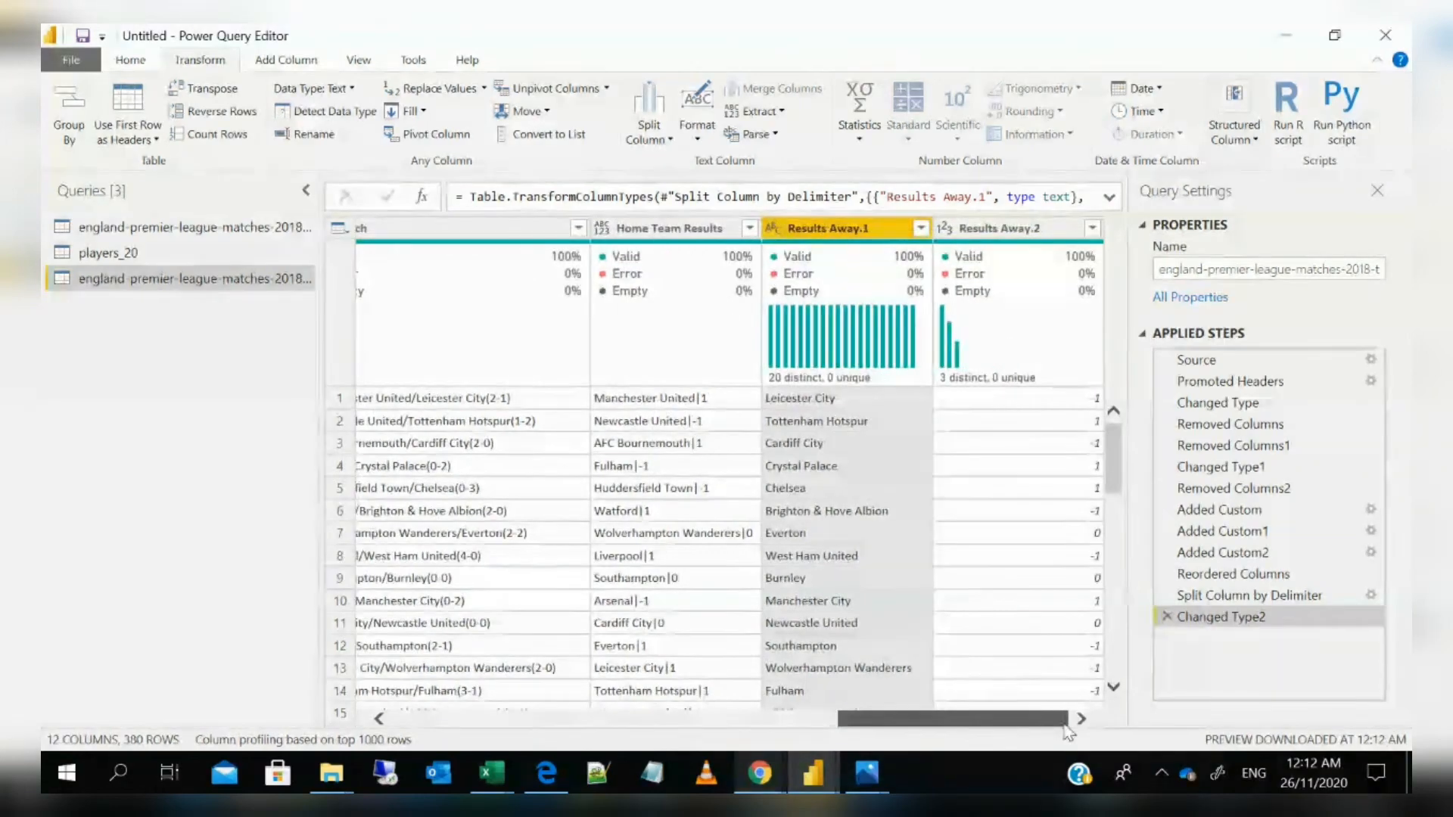
pyautogui.doubleClick(1023, 227)
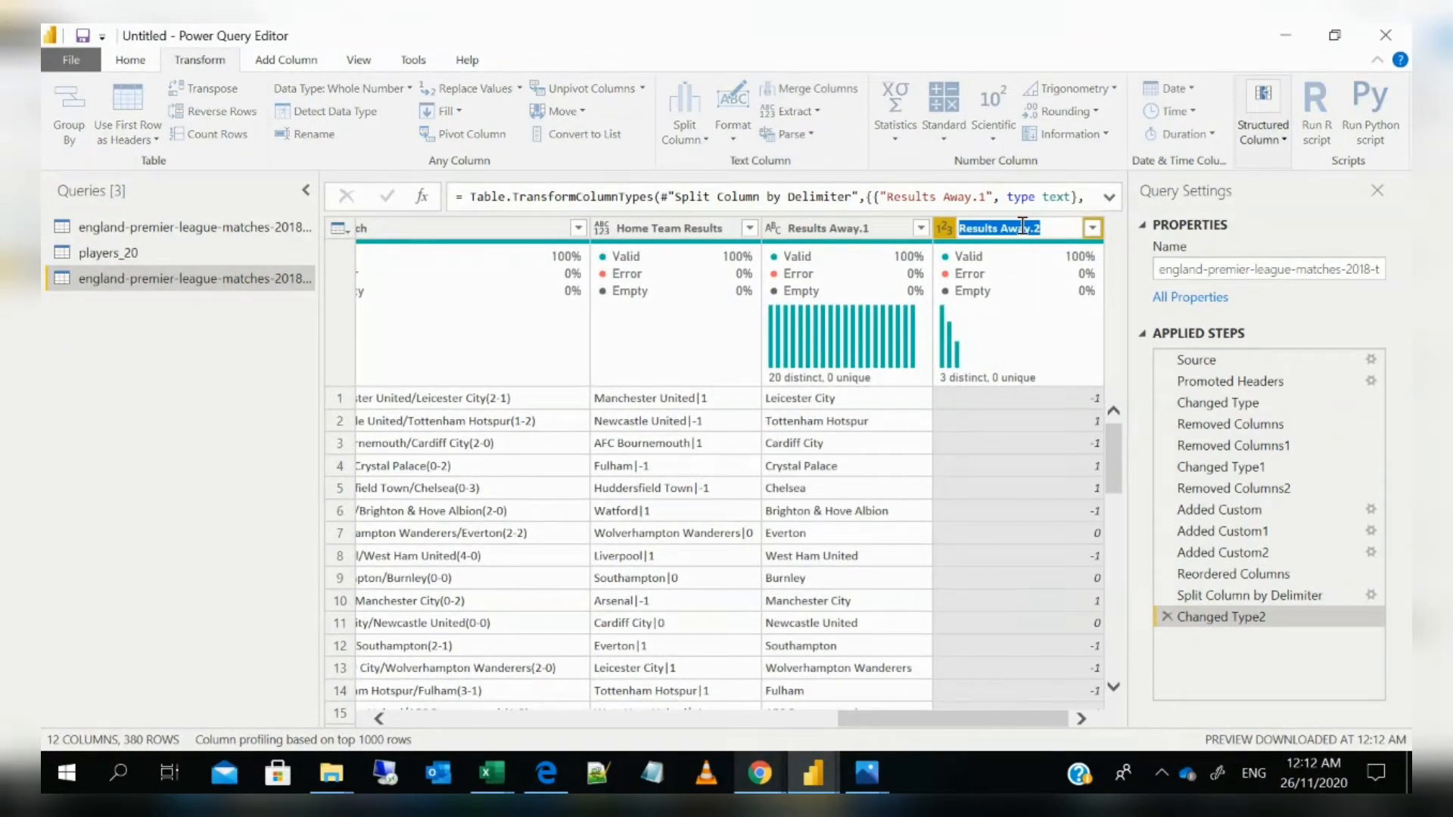
pyautogui.write('R')
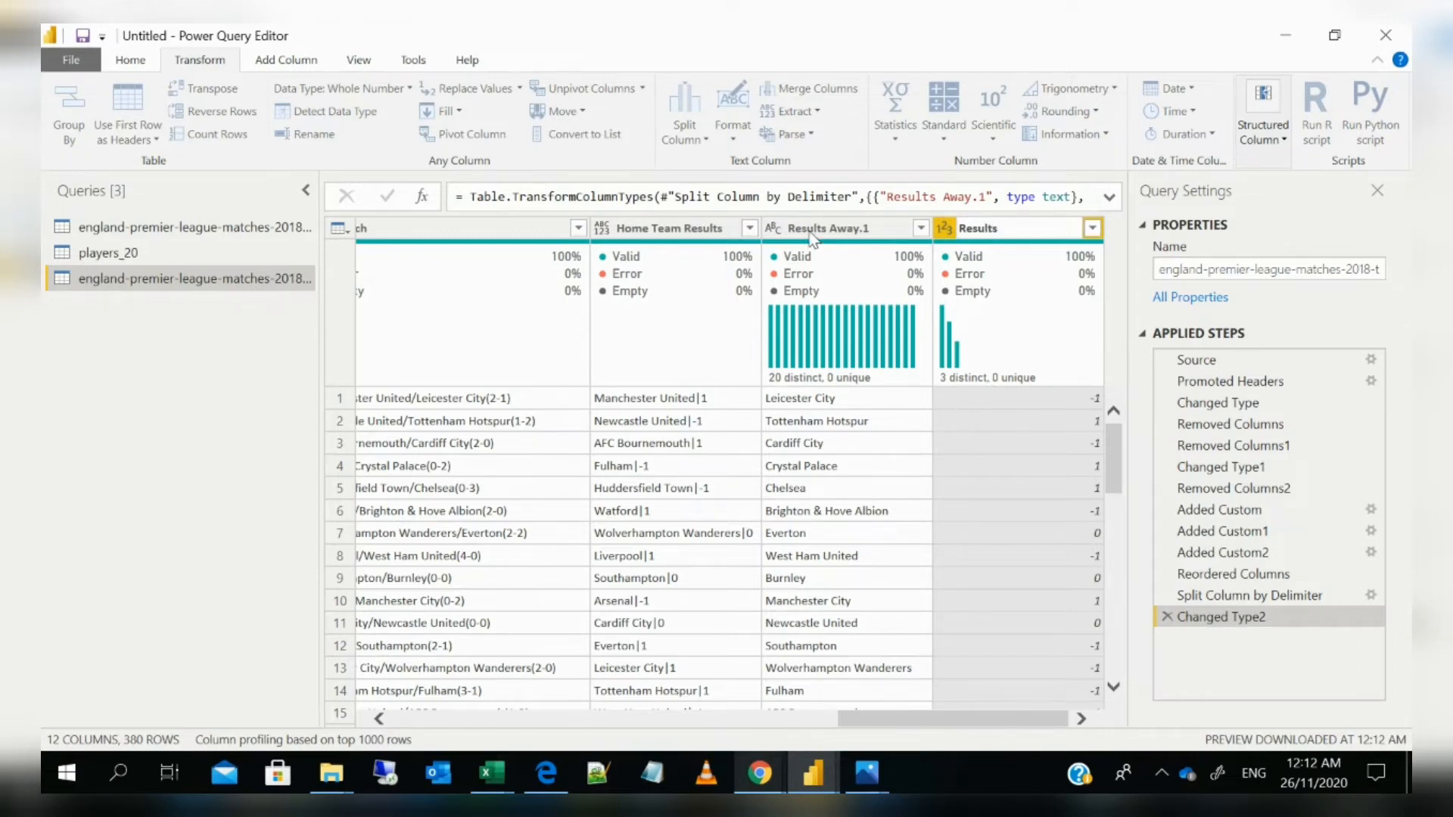
pyautogui.press('Return')
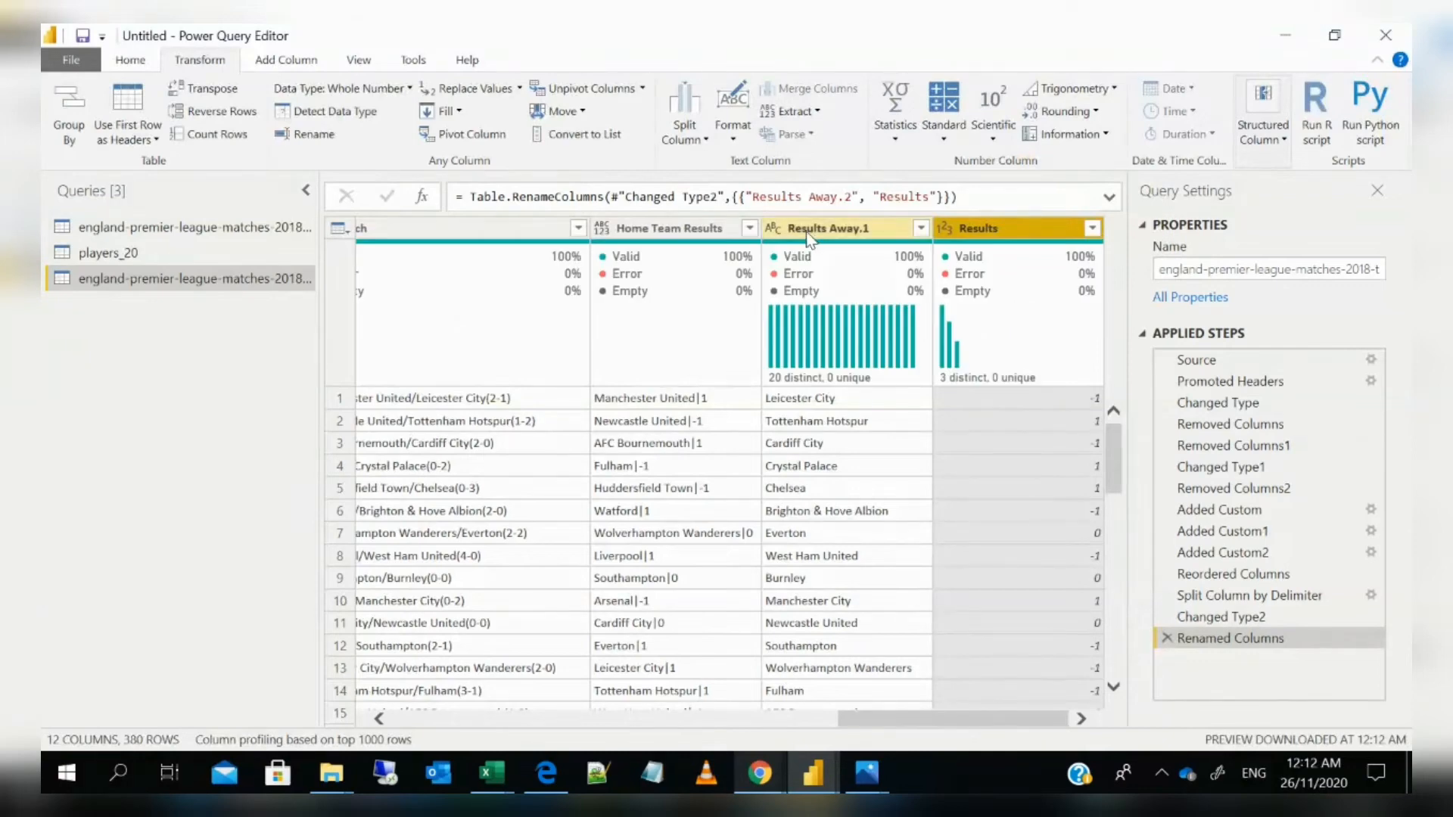
# Try unpivoting the Home Team Results, Results Away.1 and Results columns together
pyautogui.keyDown('ctrl'); pyautogui.click(697, 236); pyautogui.keyUp('ctrl')
pyautogui.keyDown('ctrl'); pyautogui.click(845, 239); pyautogui.keyUp('ctrl')
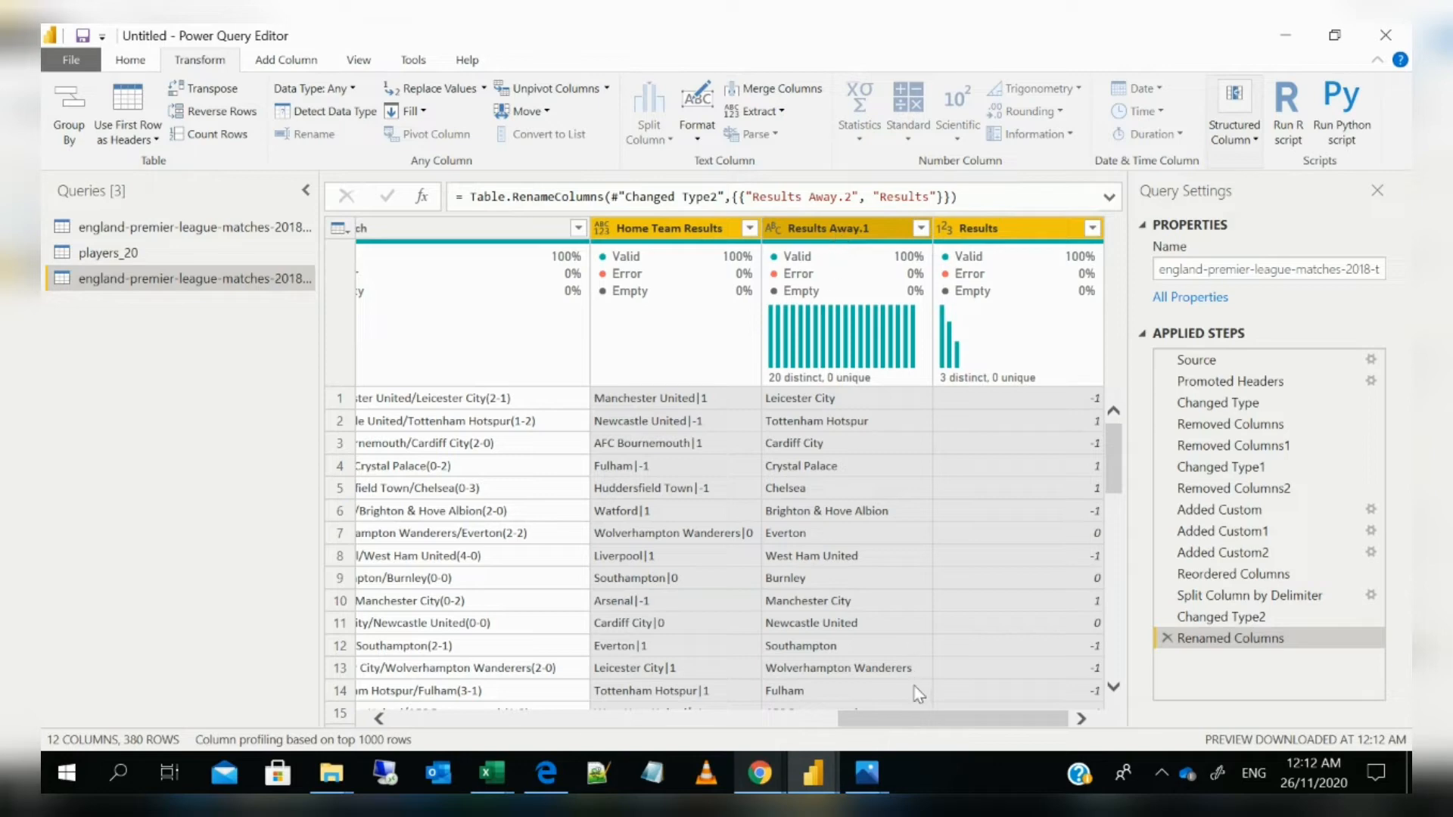
pyautogui.rightClick(666, 230)
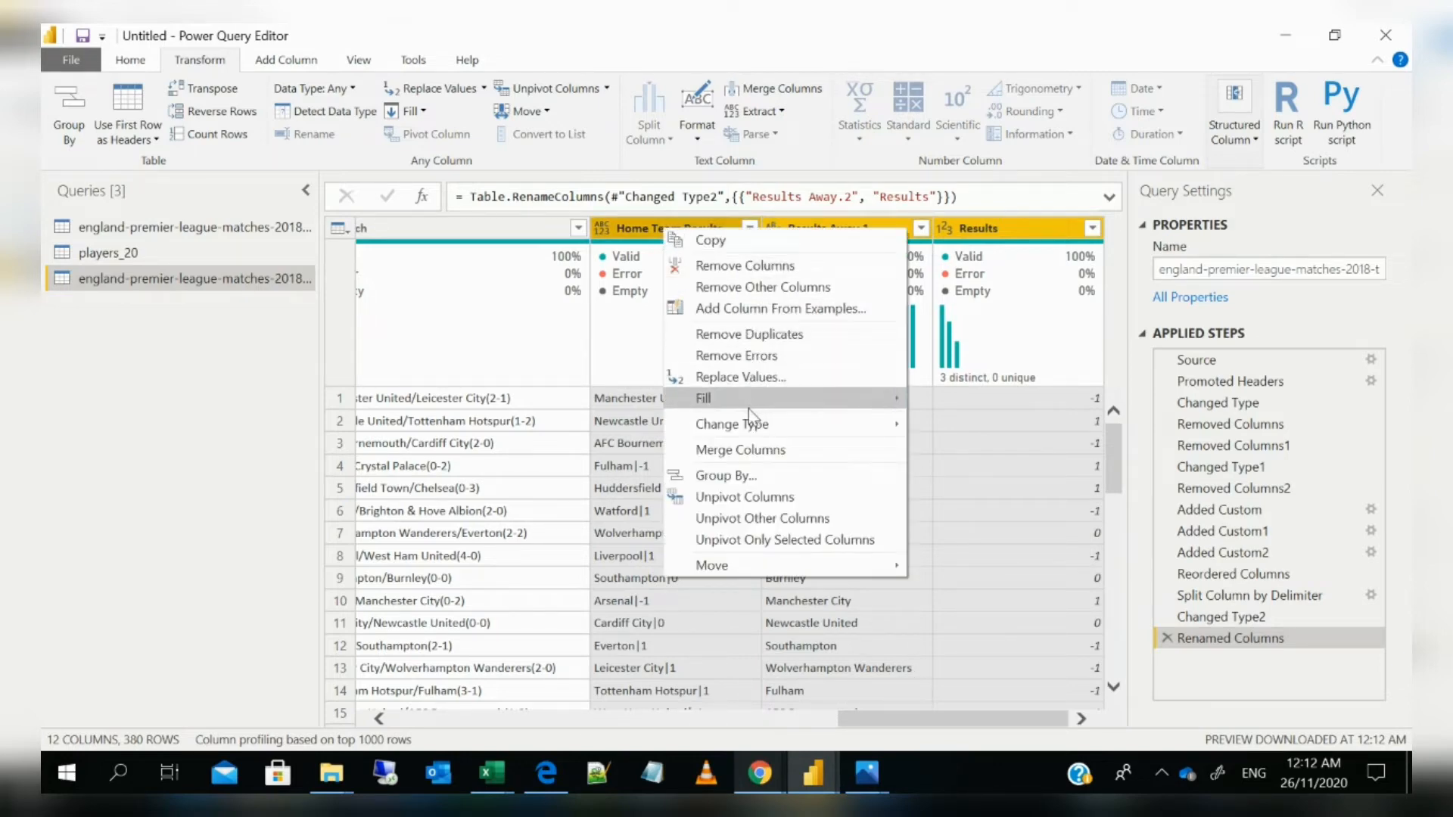
pyautogui.moveTo(748, 425)
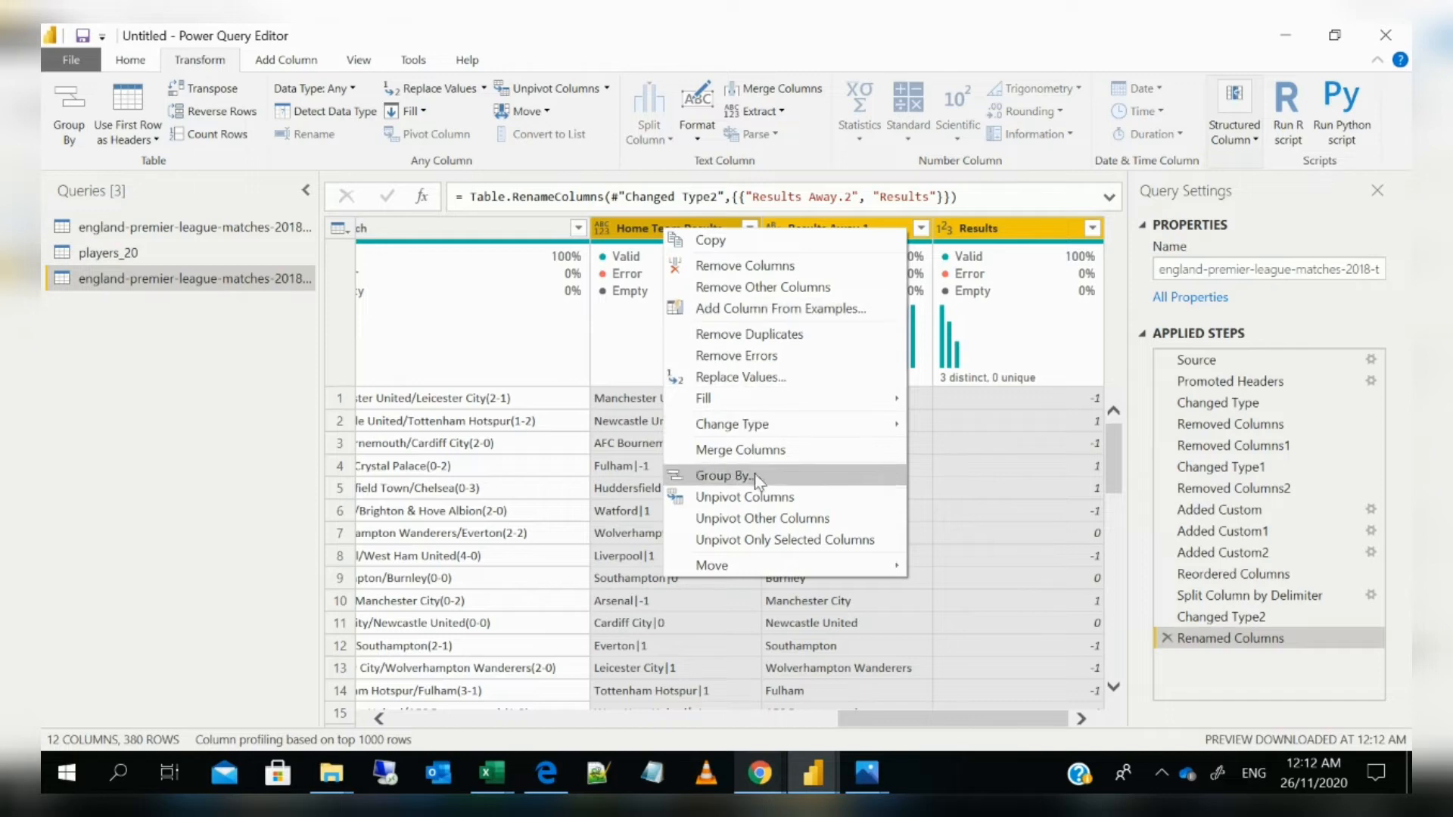
pyautogui.click(763, 501)
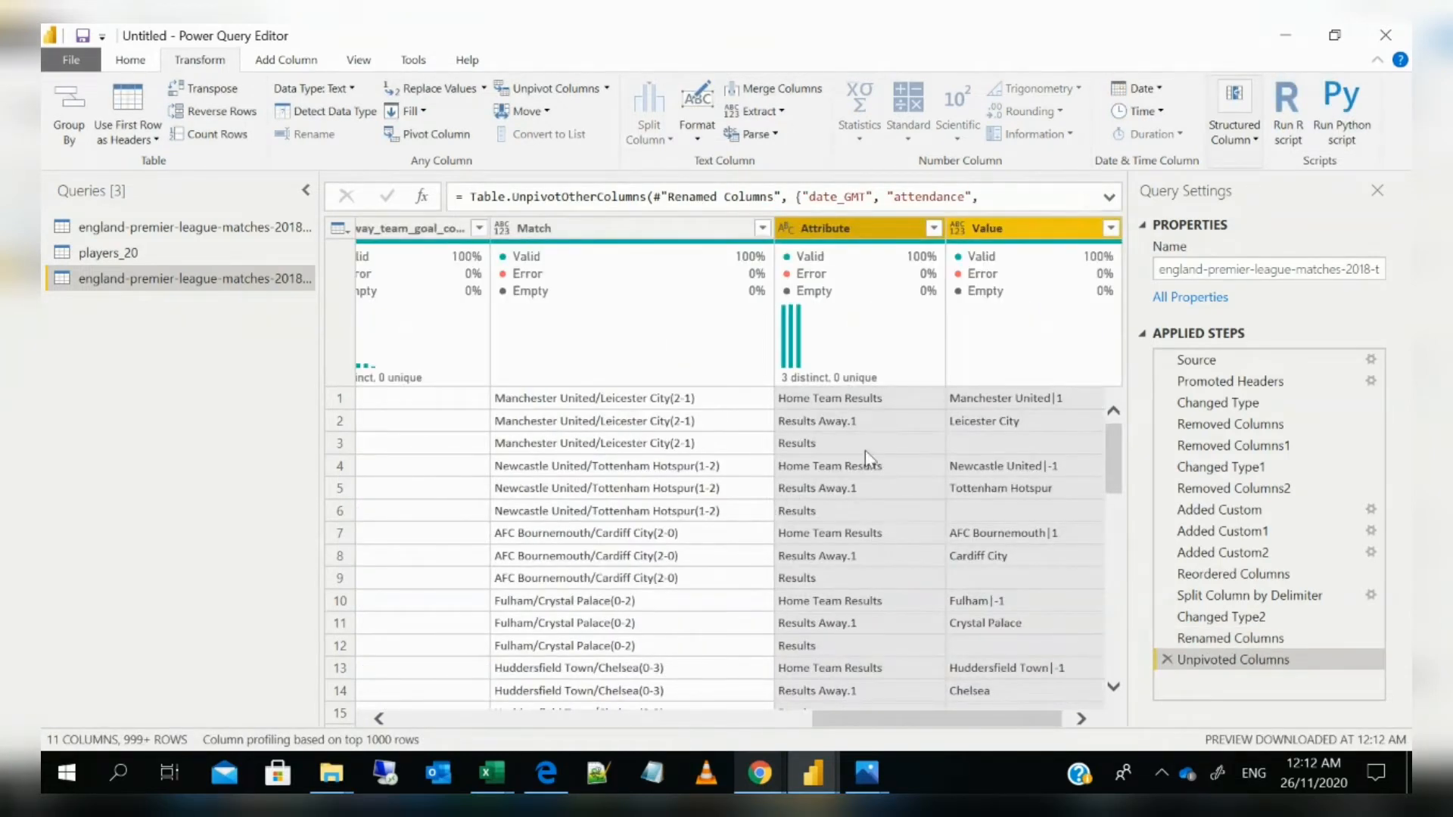
pyautogui.click(905, 713)
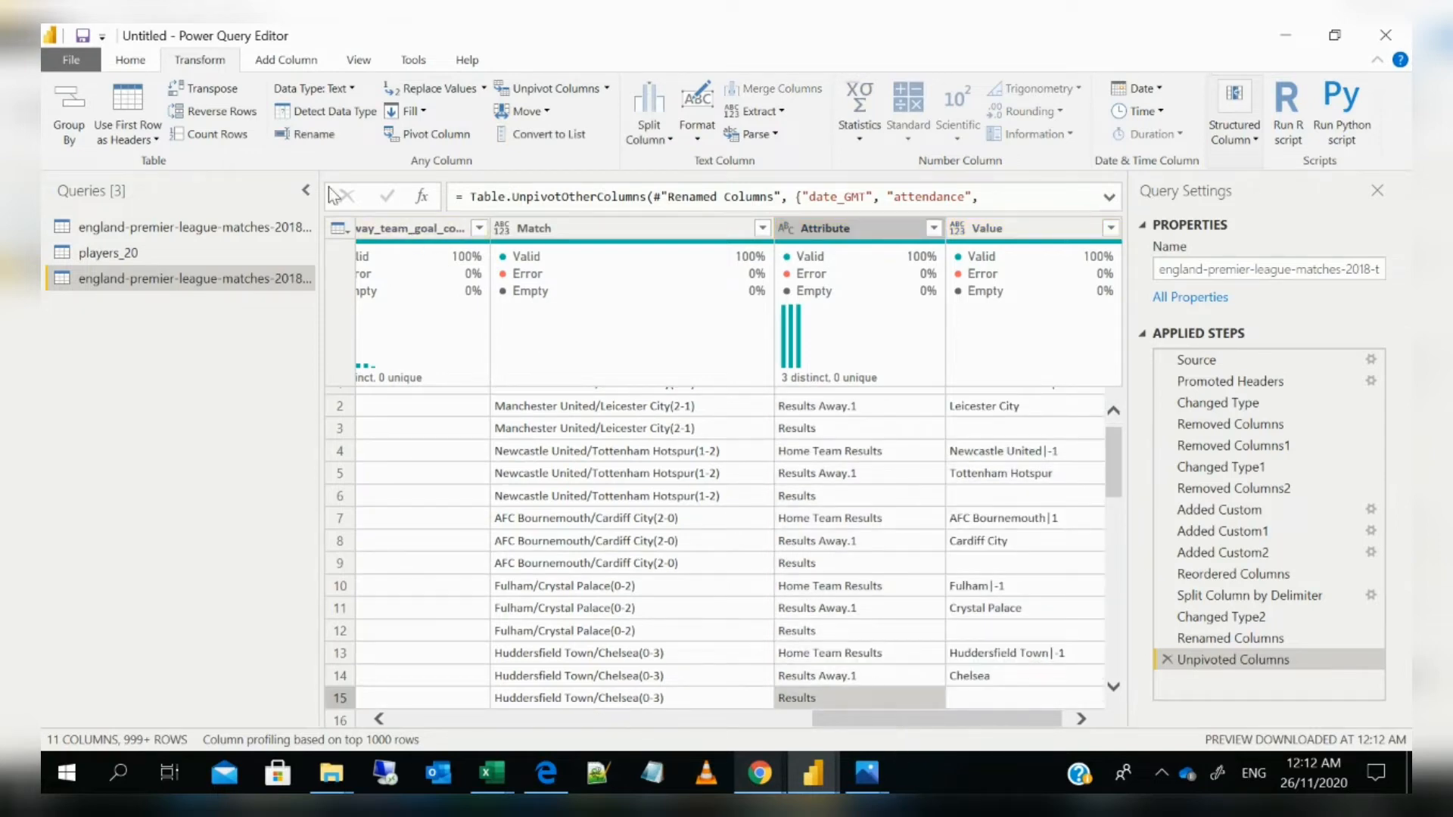
# Delete the applied steps for the unpivot, rename, type change and delimiter split, back to Reordered Columns
pyautogui.click(1166, 660)
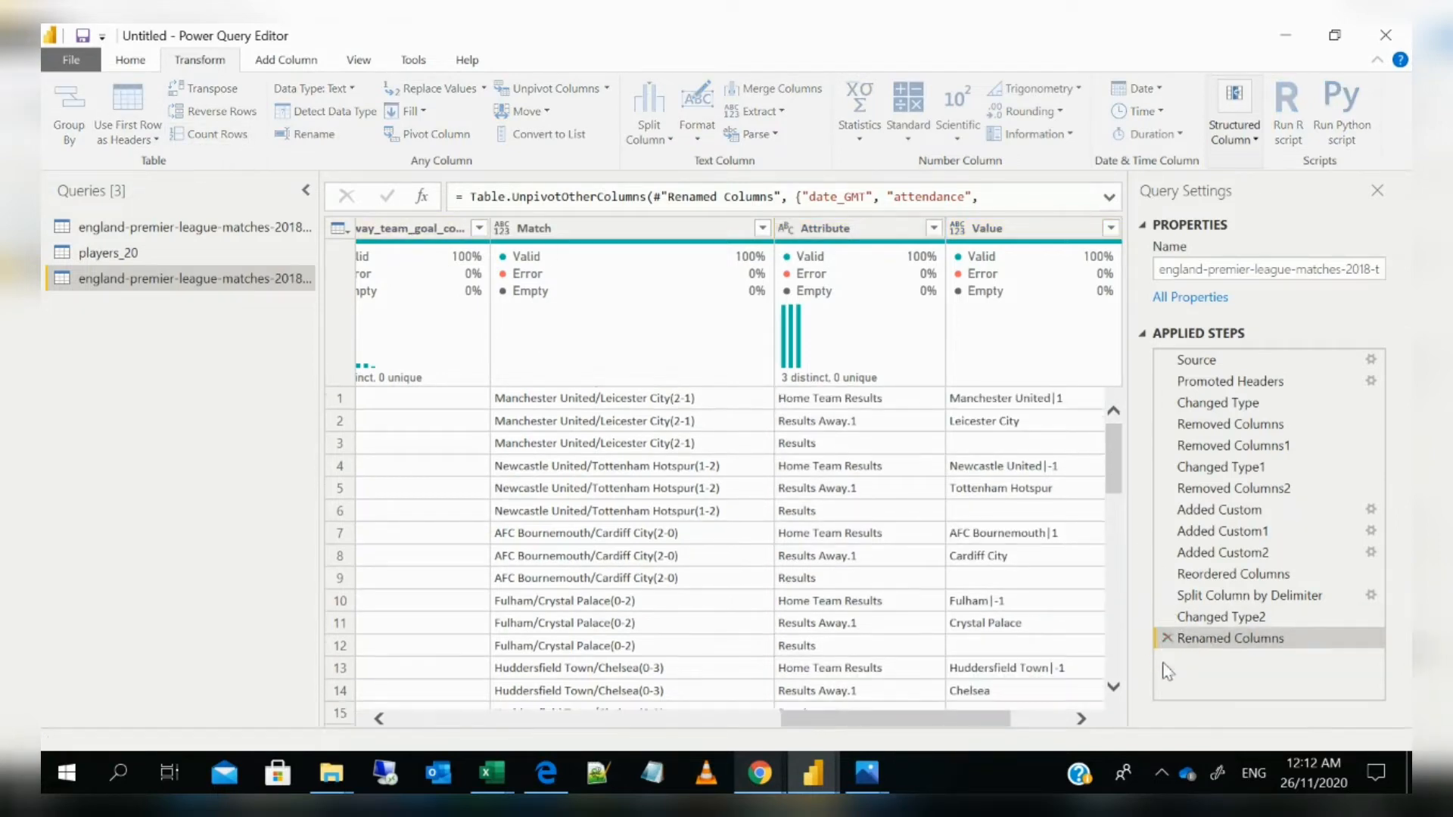
pyautogui.moveTo(855, 714); pyautogui.dragTo(912, 714)
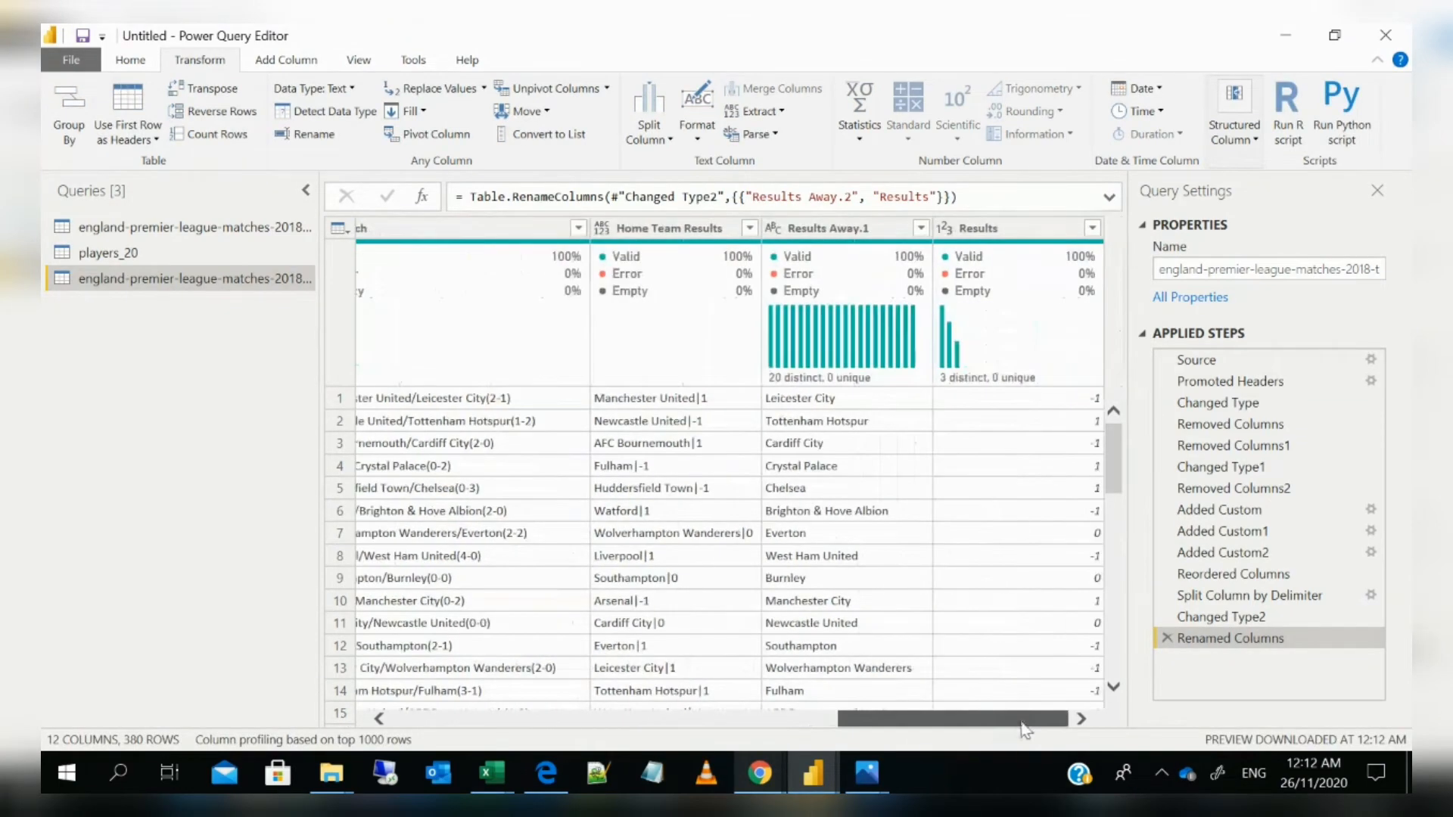
pyautogui.click(1166, 638)
pyautogui.click(1166, 617)
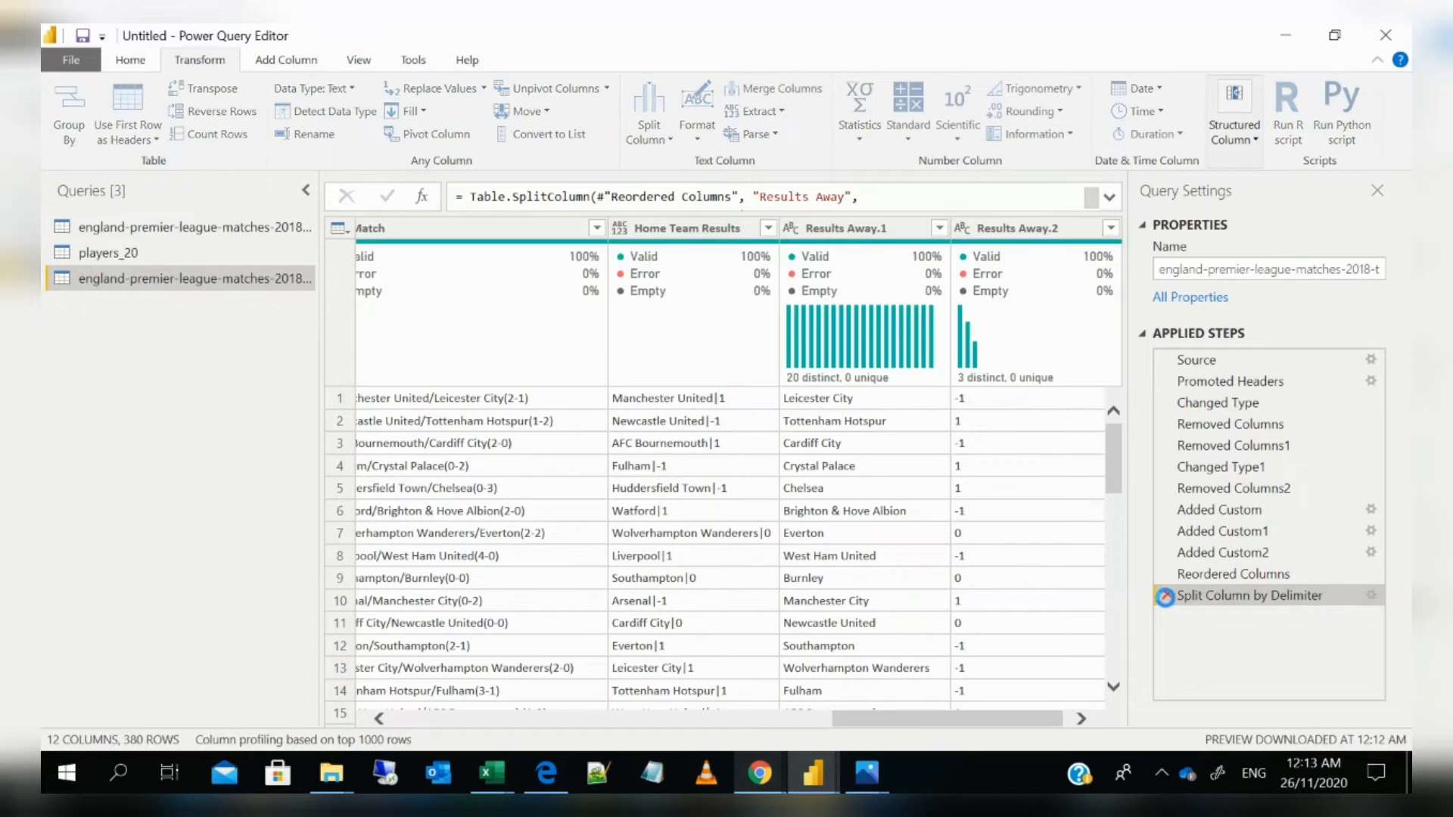
pyautogui.click(1166, 597)
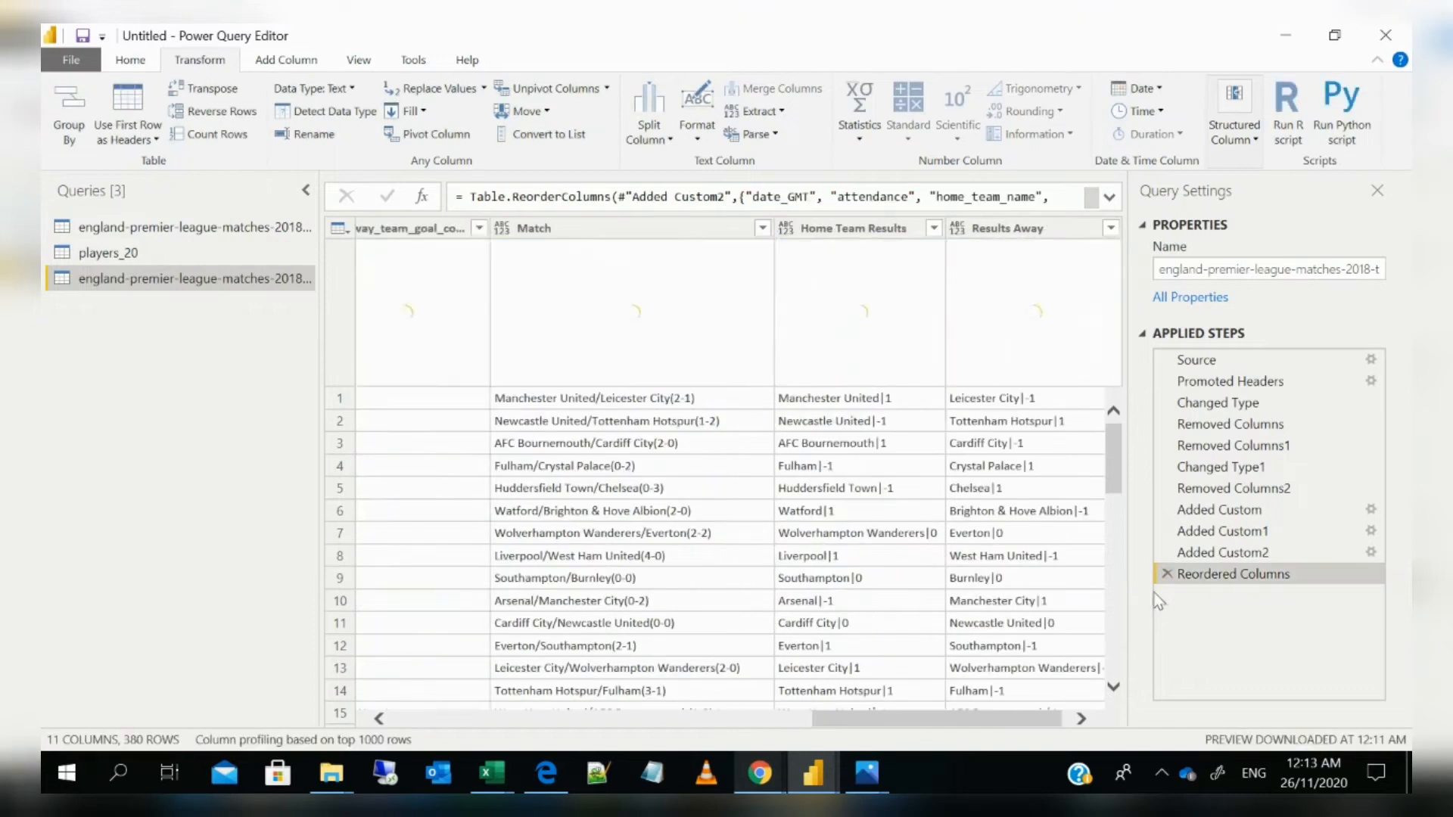
# Try to unpivot the Home Team Results and Results Away columns, and delete the resulting Unpivoted Columns step
pyautogui.click(832, 237)
pyautogui.keyDown('shift'); pyautogui.click(1020, 235); pyautogui.keyUp('shift')
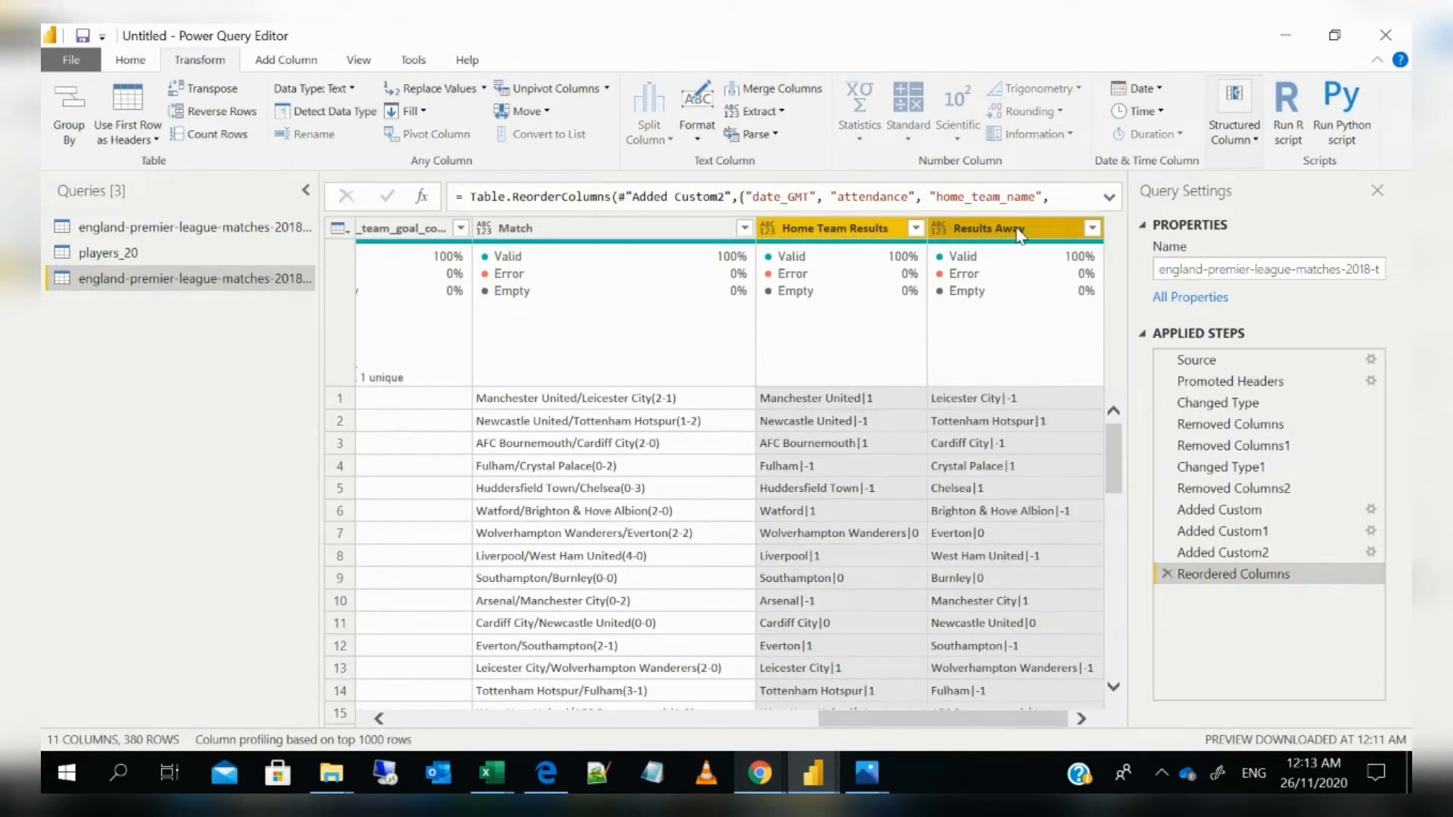
pyautogui.rightClick(1018, 234)
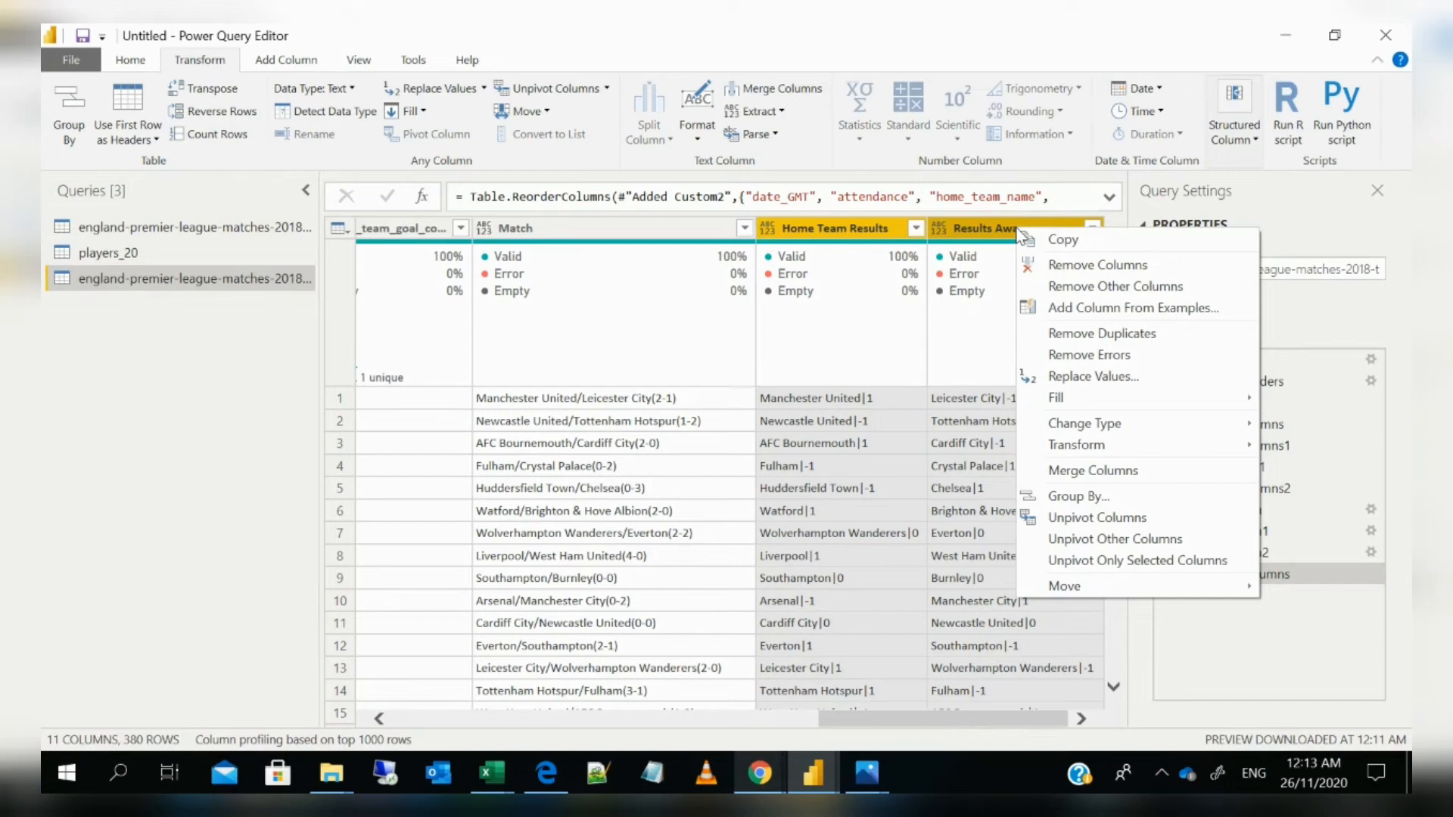
pyautogui.click(1123, 519)
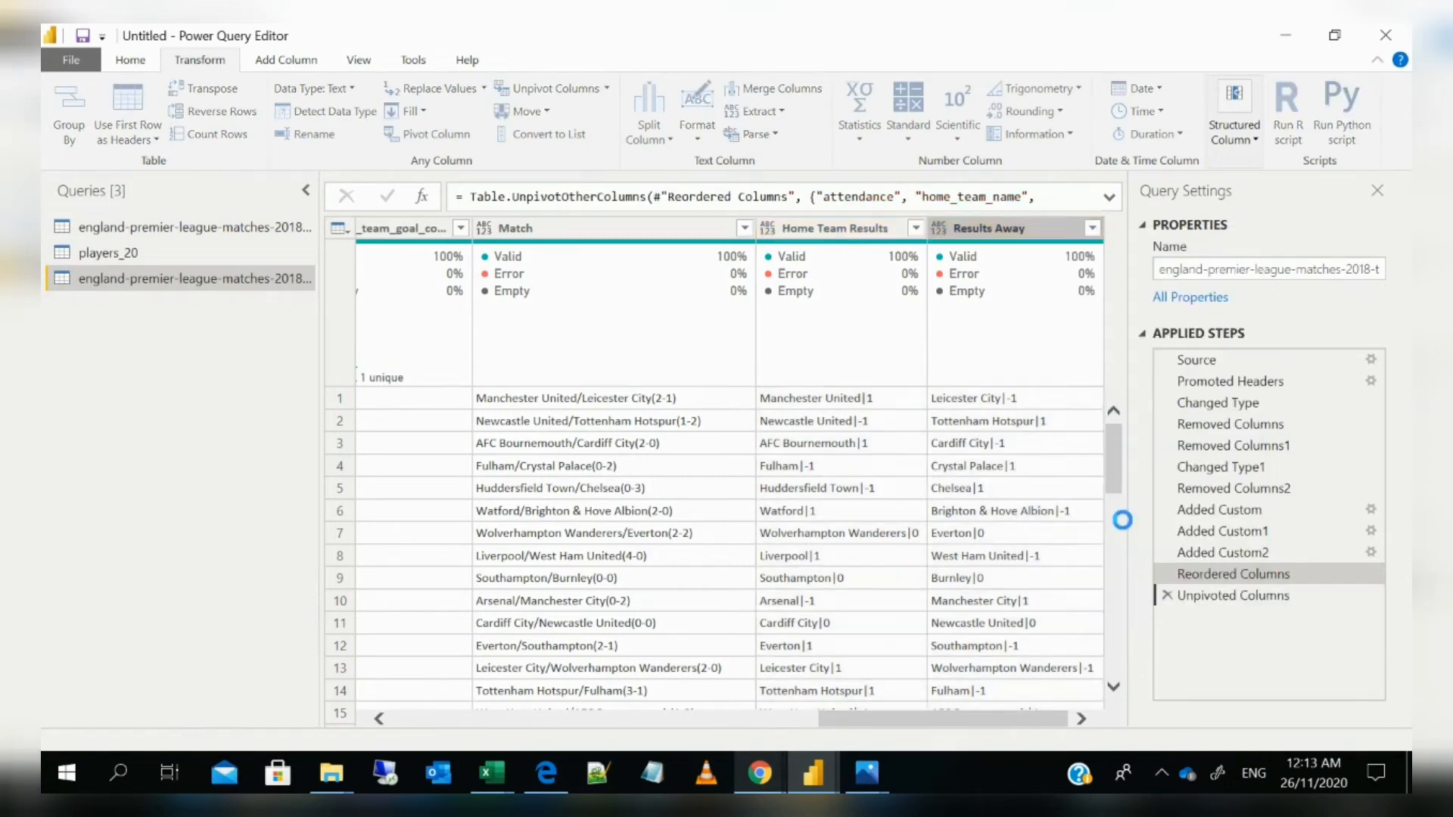
pyautogui.moveTo(854, 718); pyautogui.dragTo(1015, 731)
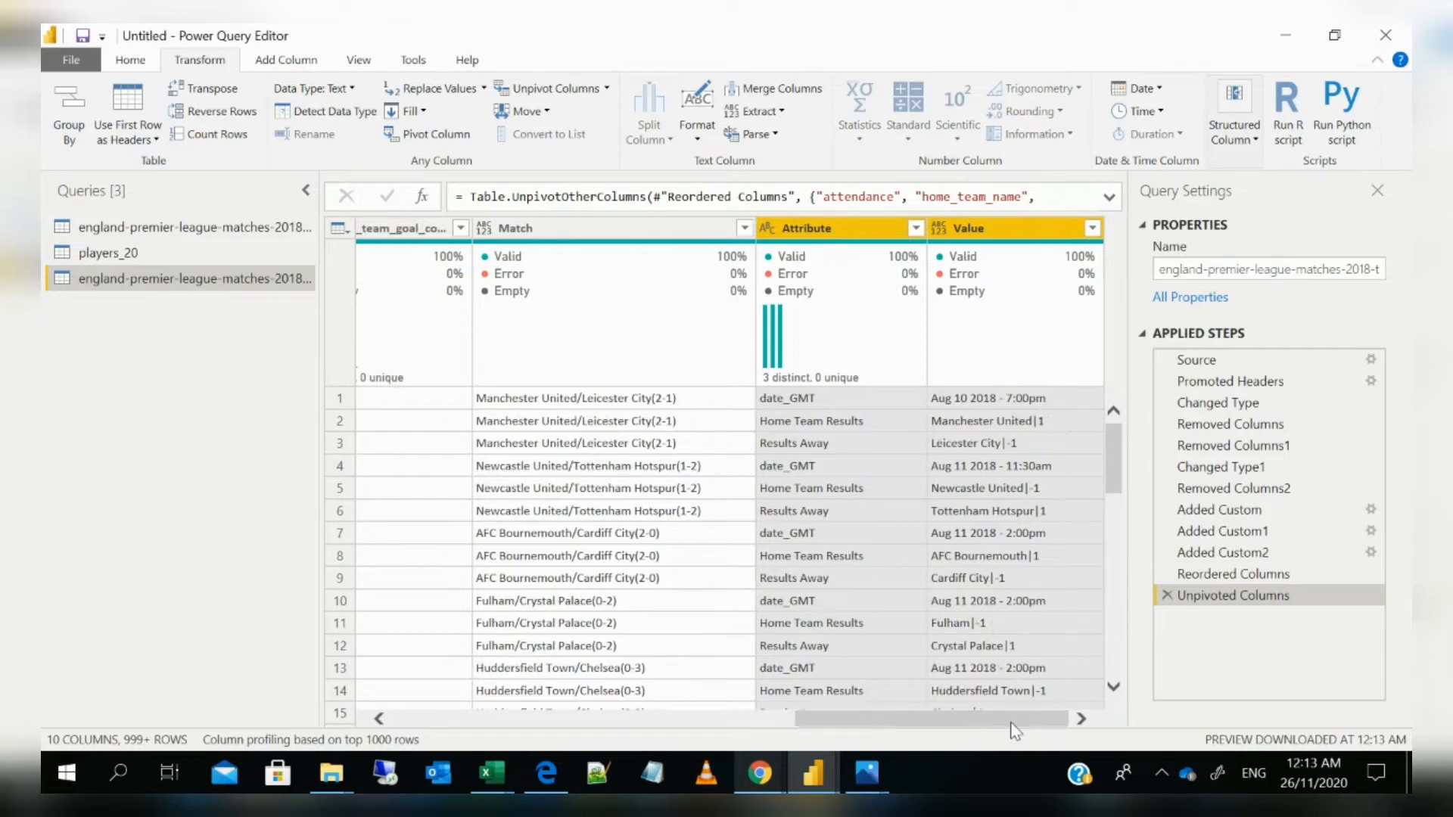
pyautogui.click(1166, 595)
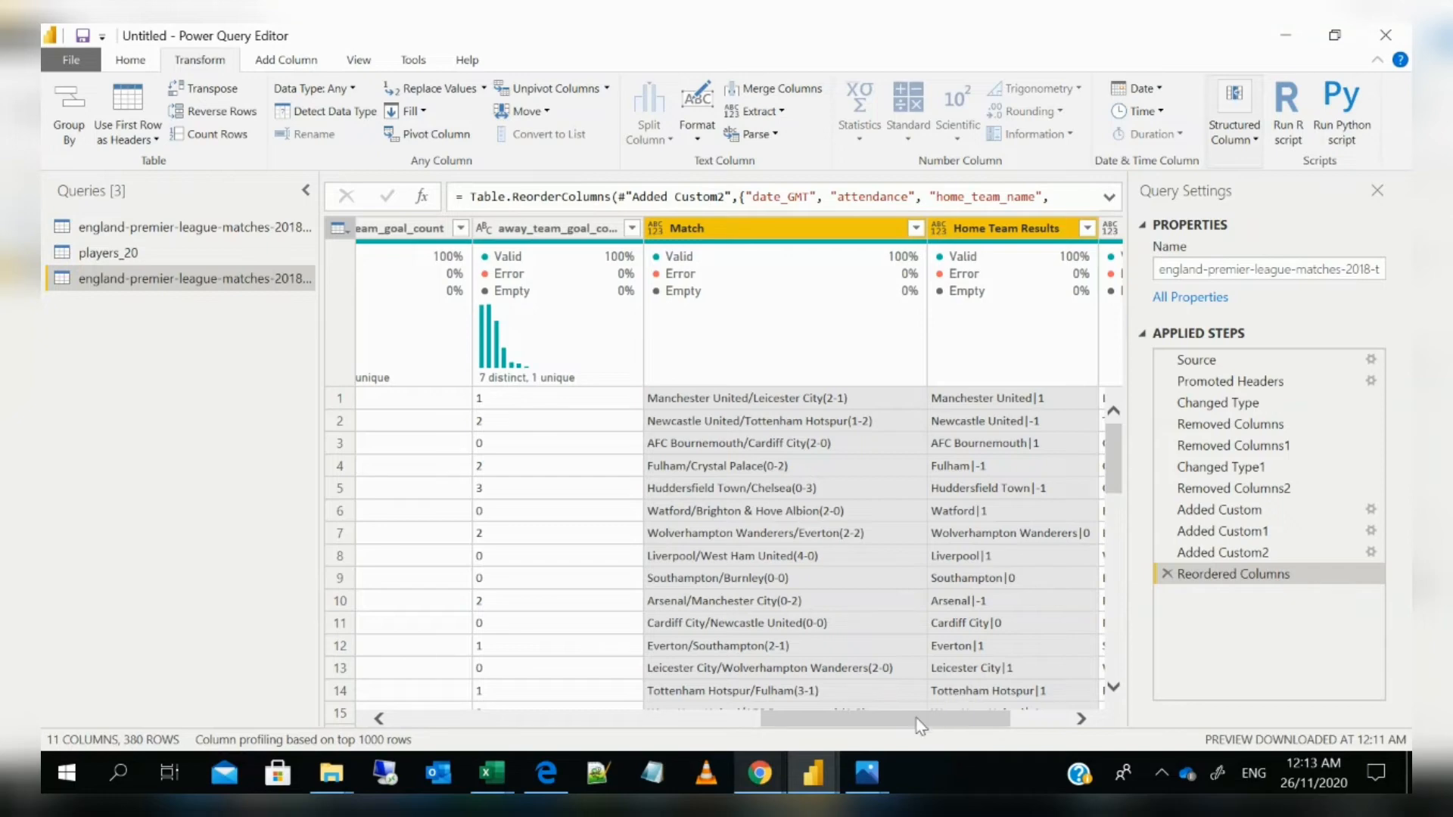
# Select only the Home Team Results and Results Away columns and unpivot them
pyautogui.moveTo(927, 723); pyautogui.dragTo(1078, 723)
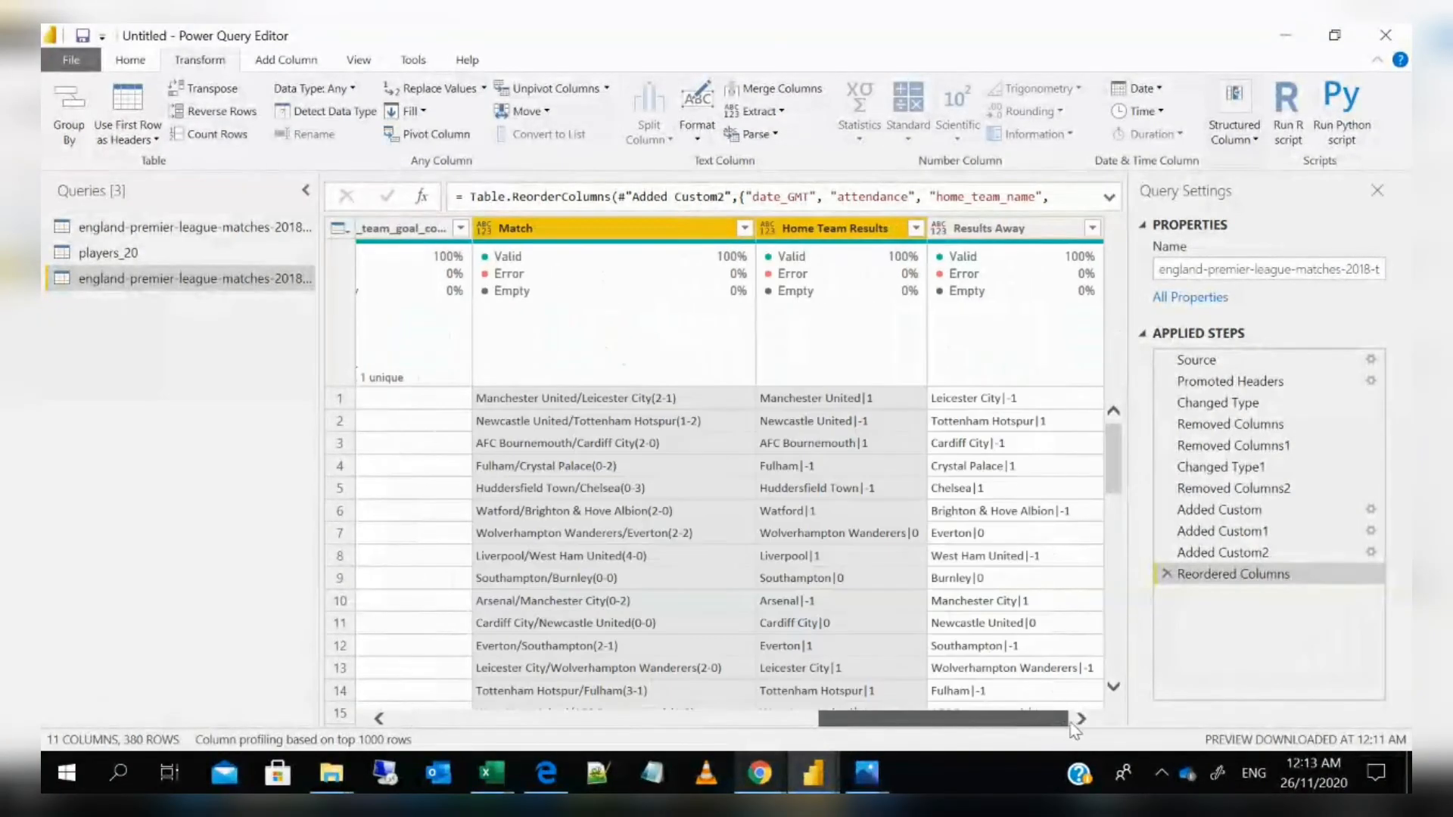
pyautogui.click(881, 230)
pyautogui.keyDown('ctrl'); pyautogui.click(979, 235); pyautogui.keyUp('ctrl')
pyautogui.rightClick(977, 235)
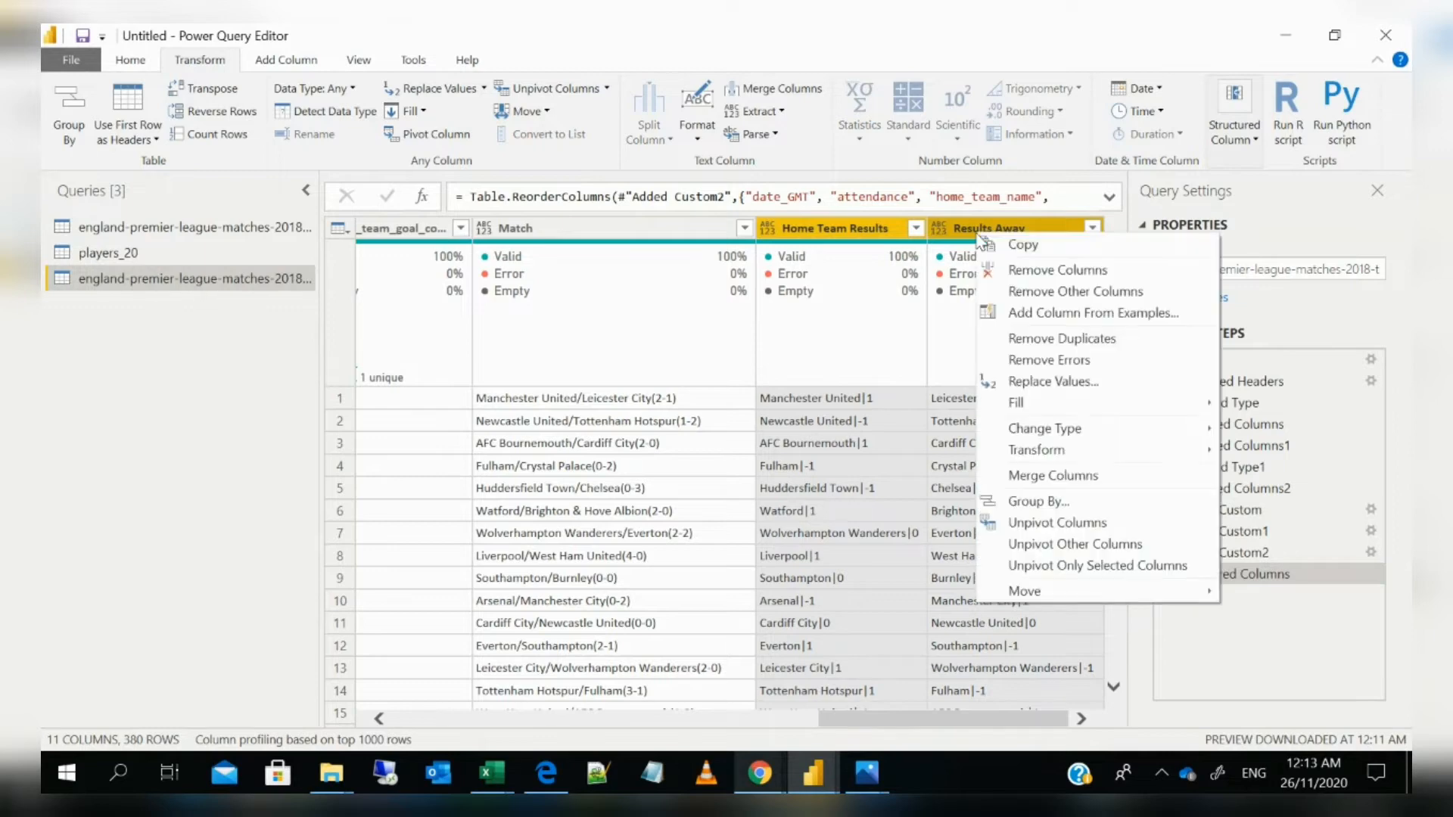
pyautogui.click(1105, 525)
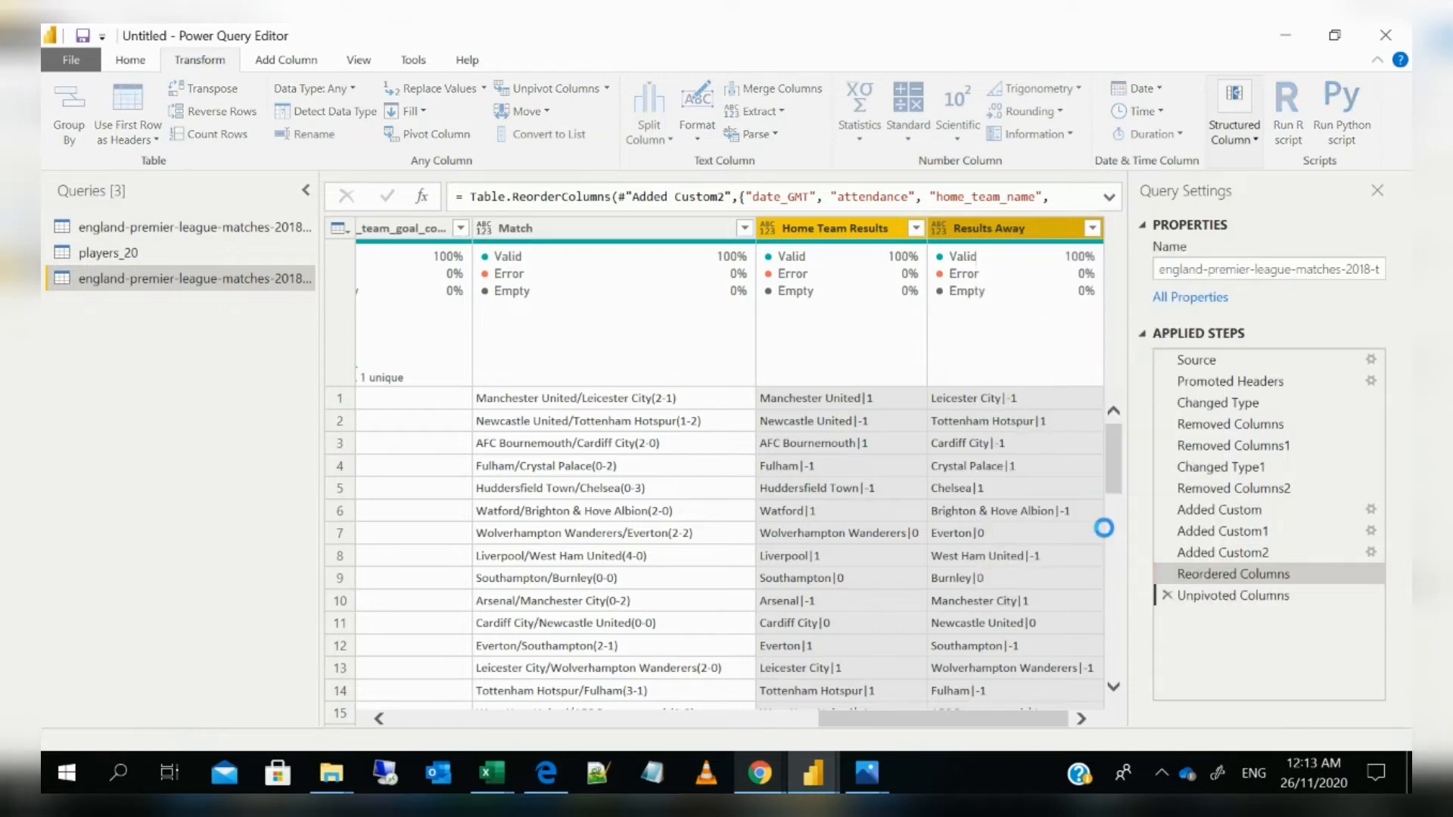
# Remove the Attribute column from the unpivoted match table
pyautogui.hscroll(1, 901, 719)
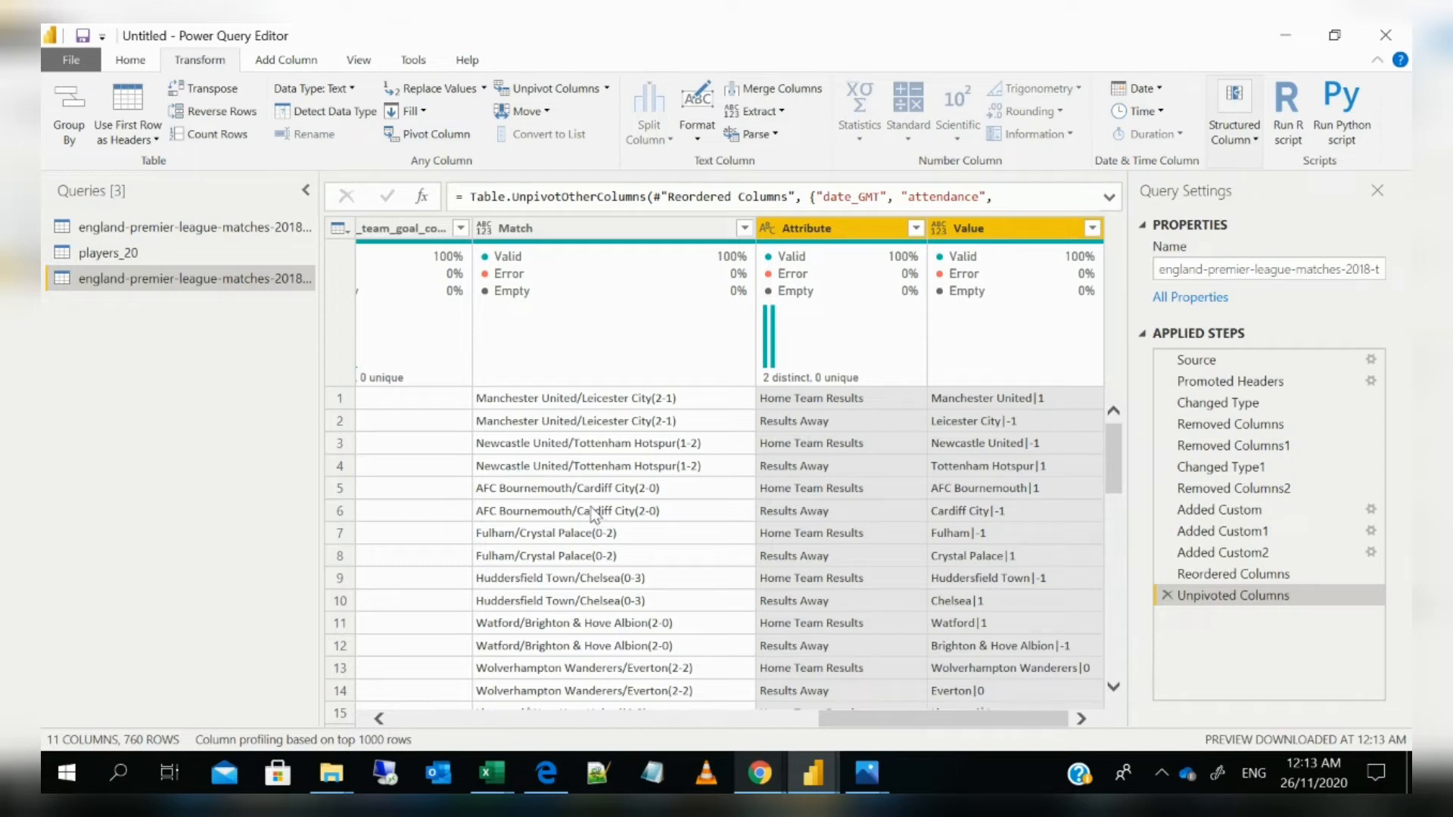
pyautogui.doubleClick(807, 228)
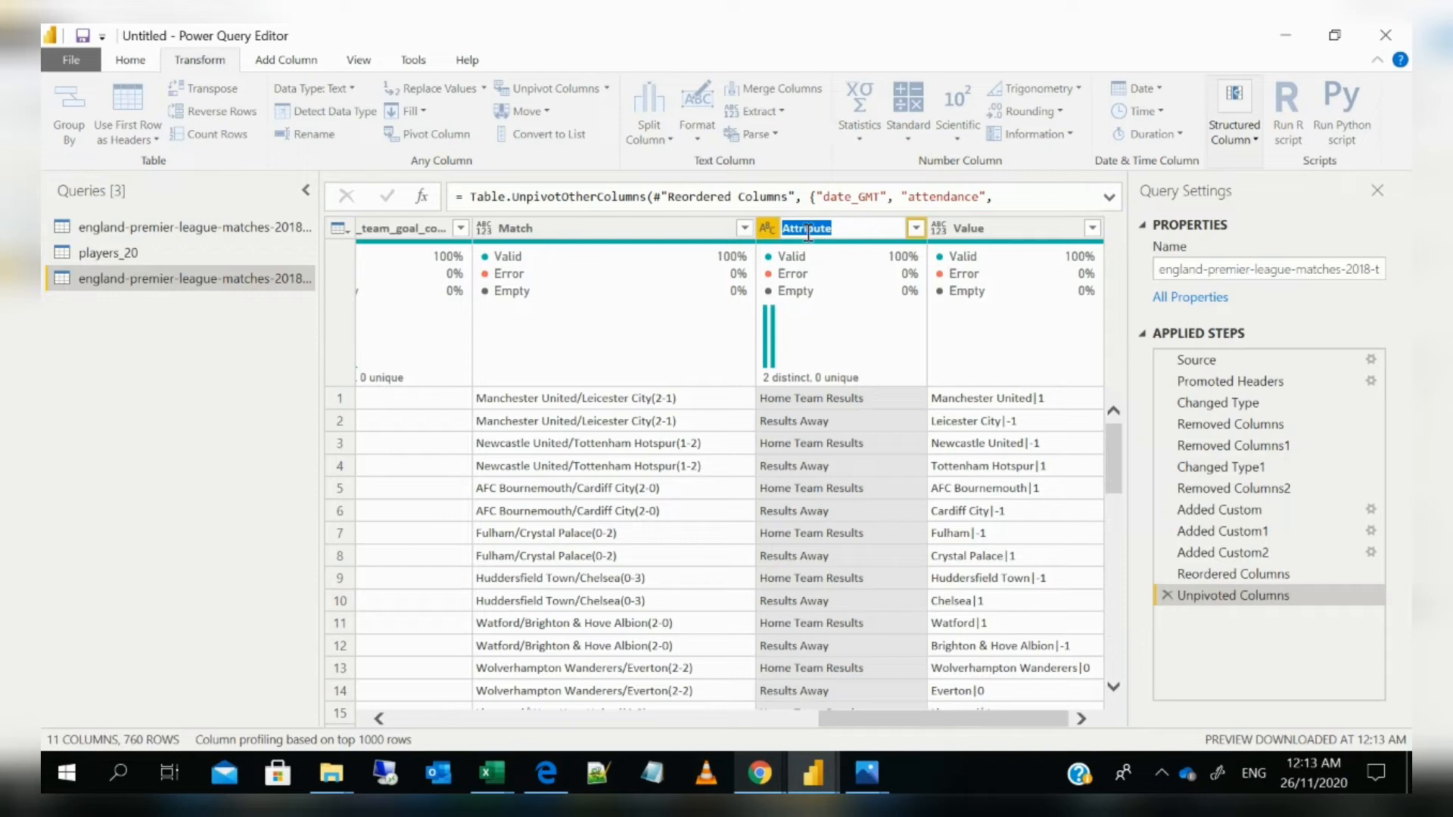
pyautogui.press('Return')
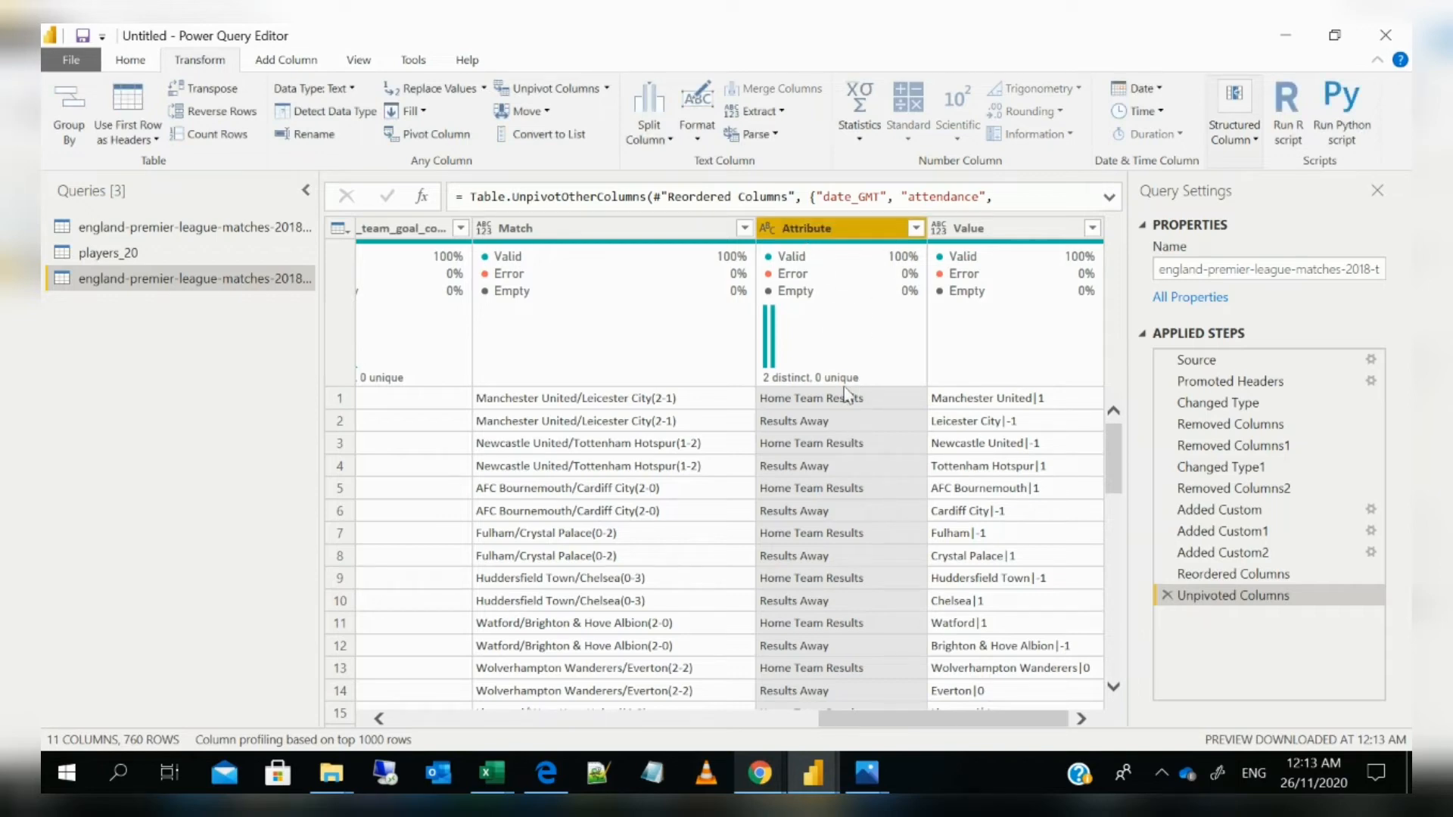
pyautogui.rightClick(816, 239)
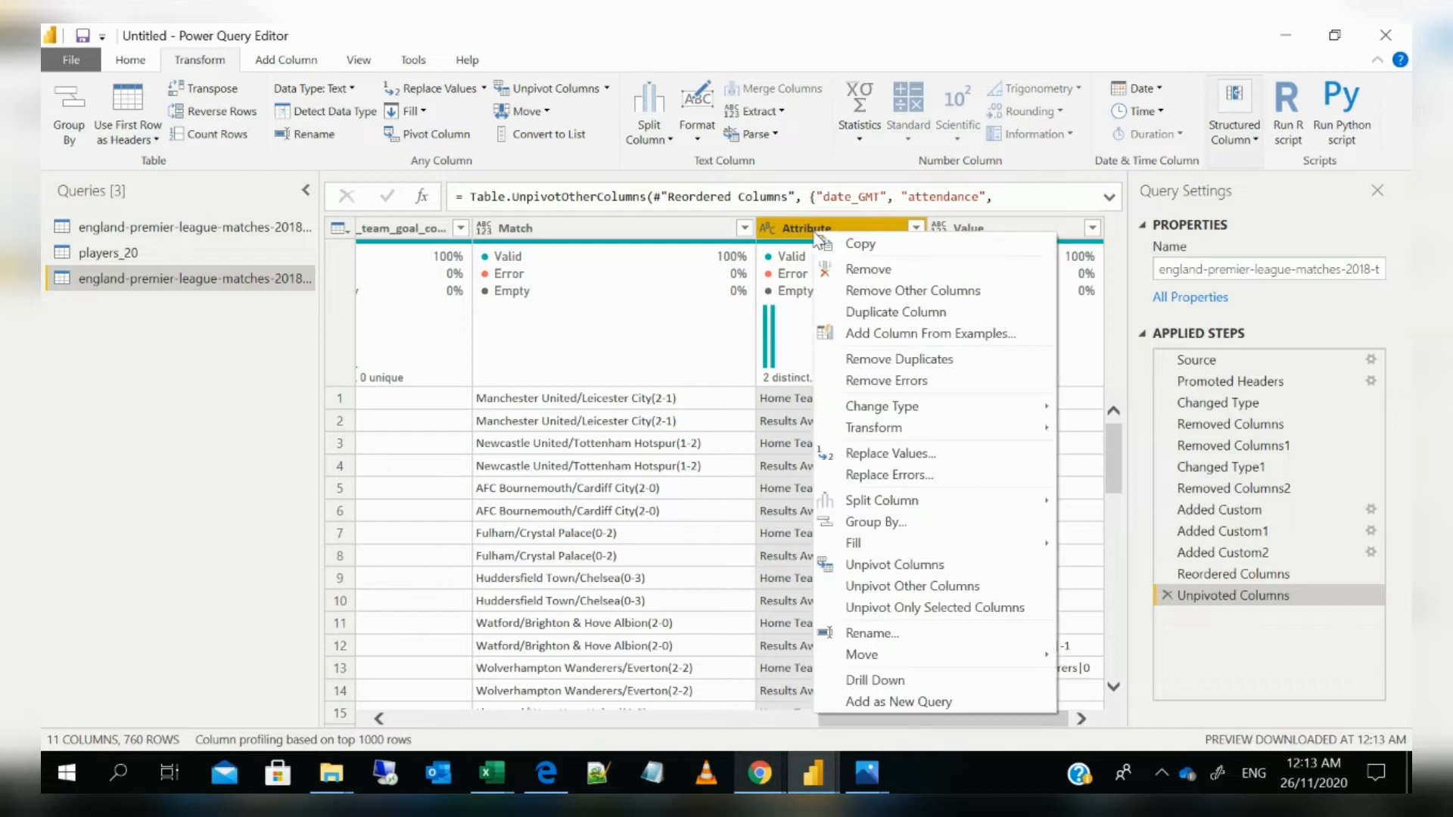
pyautogui.click(878, 273)
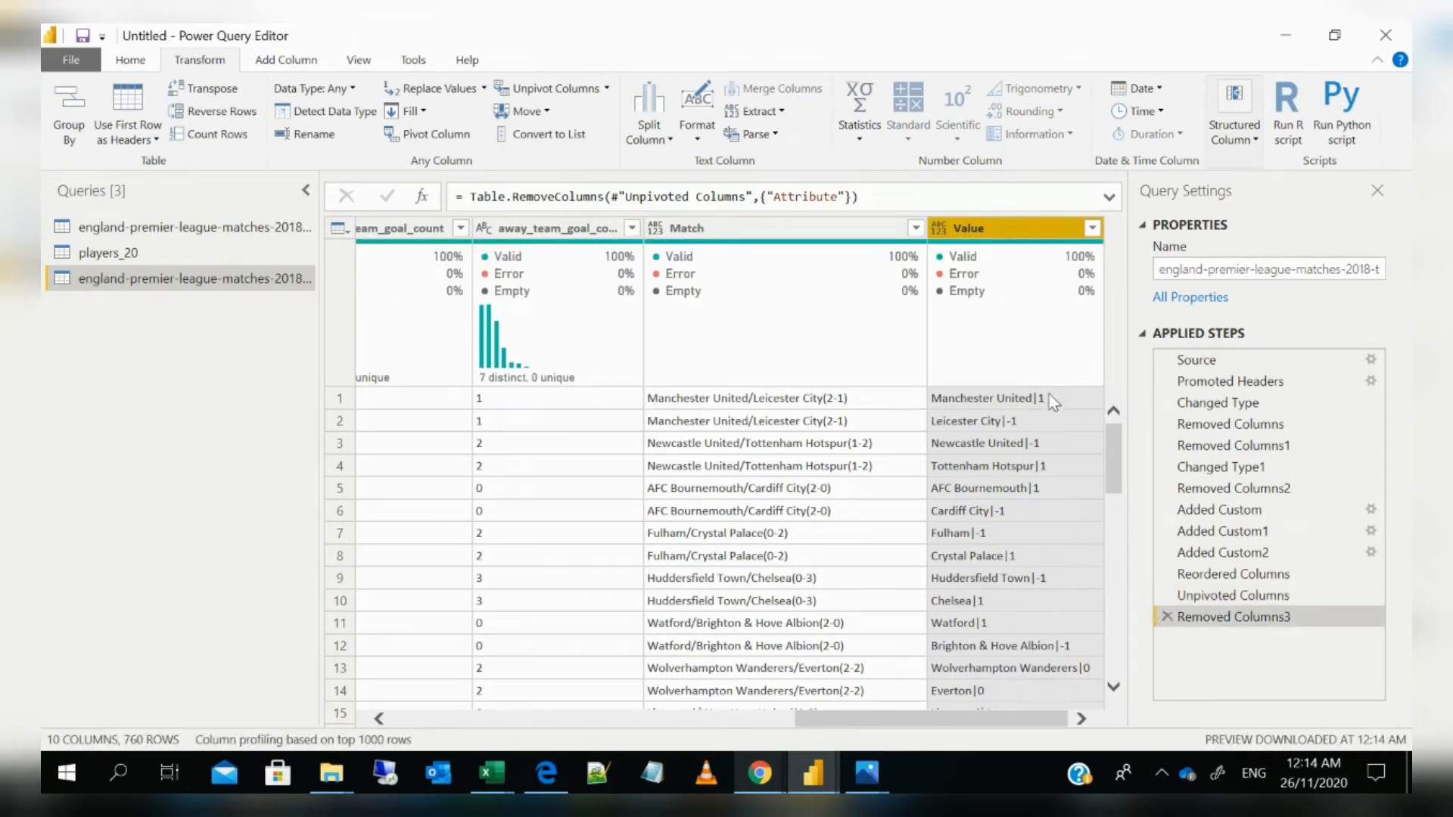
# Split the Value column by the custom delimiter | at its left-most occurrence
pyautogui.rightClick(991, 241)
pyautogui.click(648, 132)
pyautogui.click(648, 132)
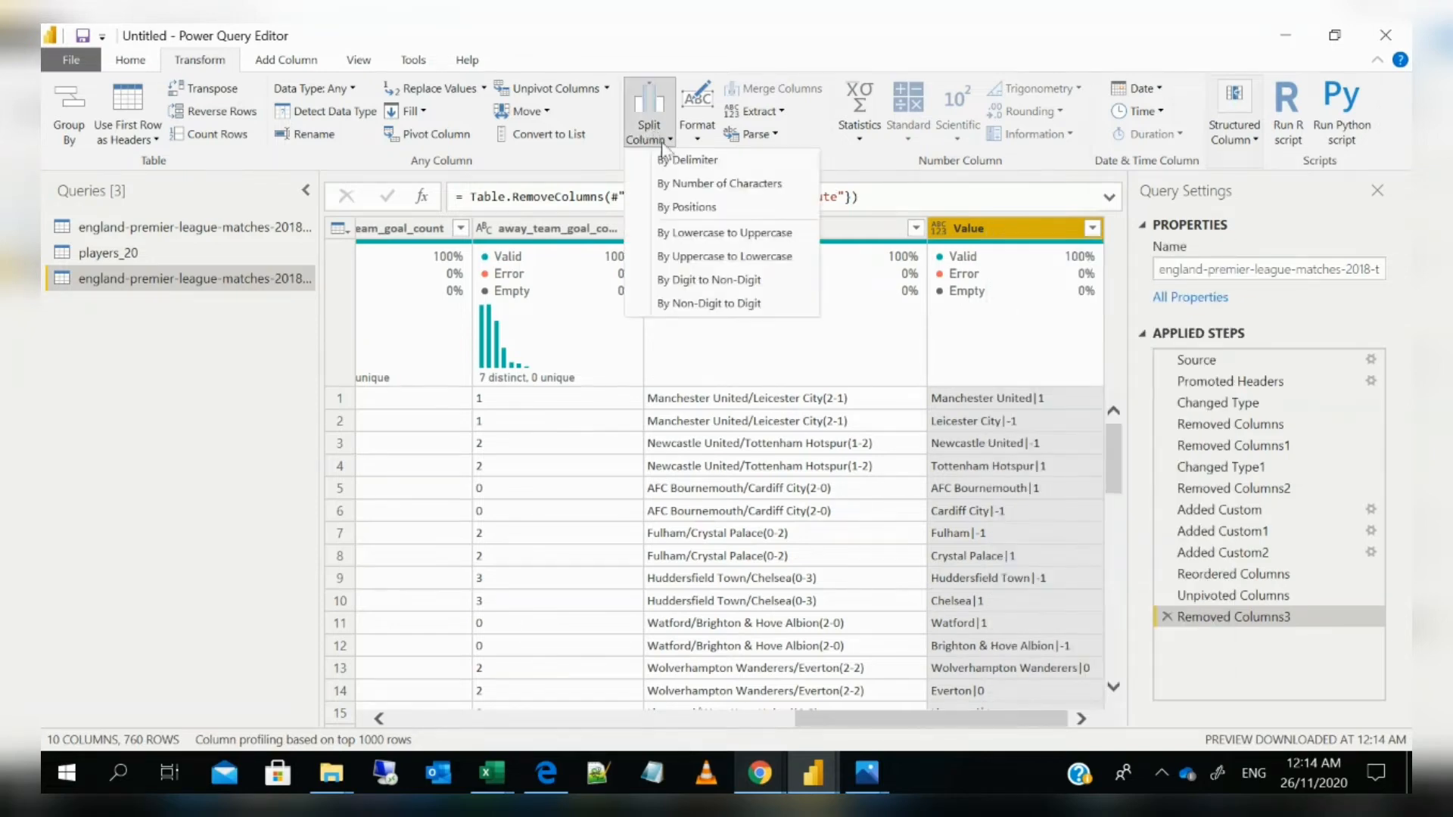
pyautogui.click(693, 168)
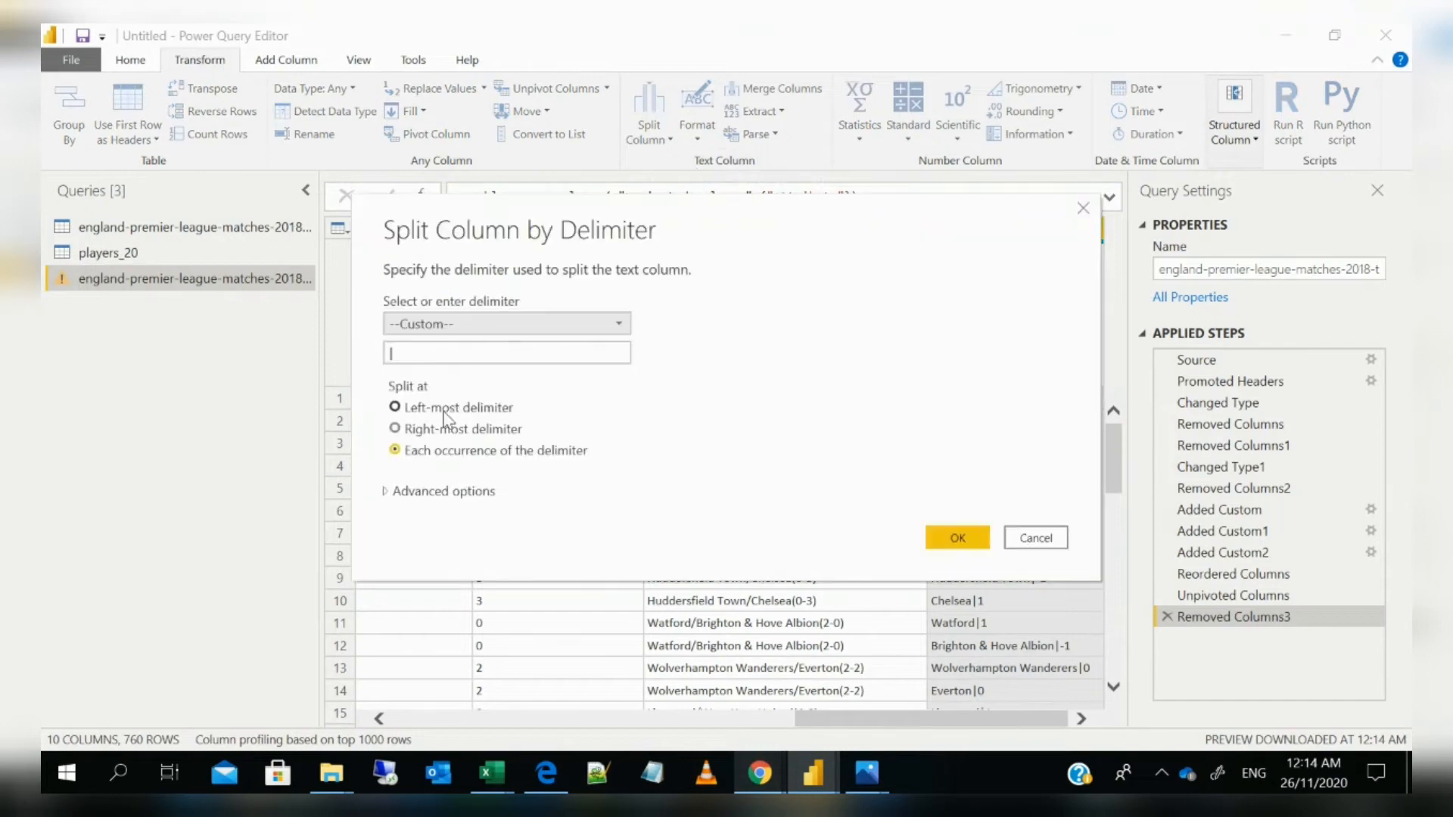
pyautogui.click(446, 409)
pyautogui.click(957, 537)
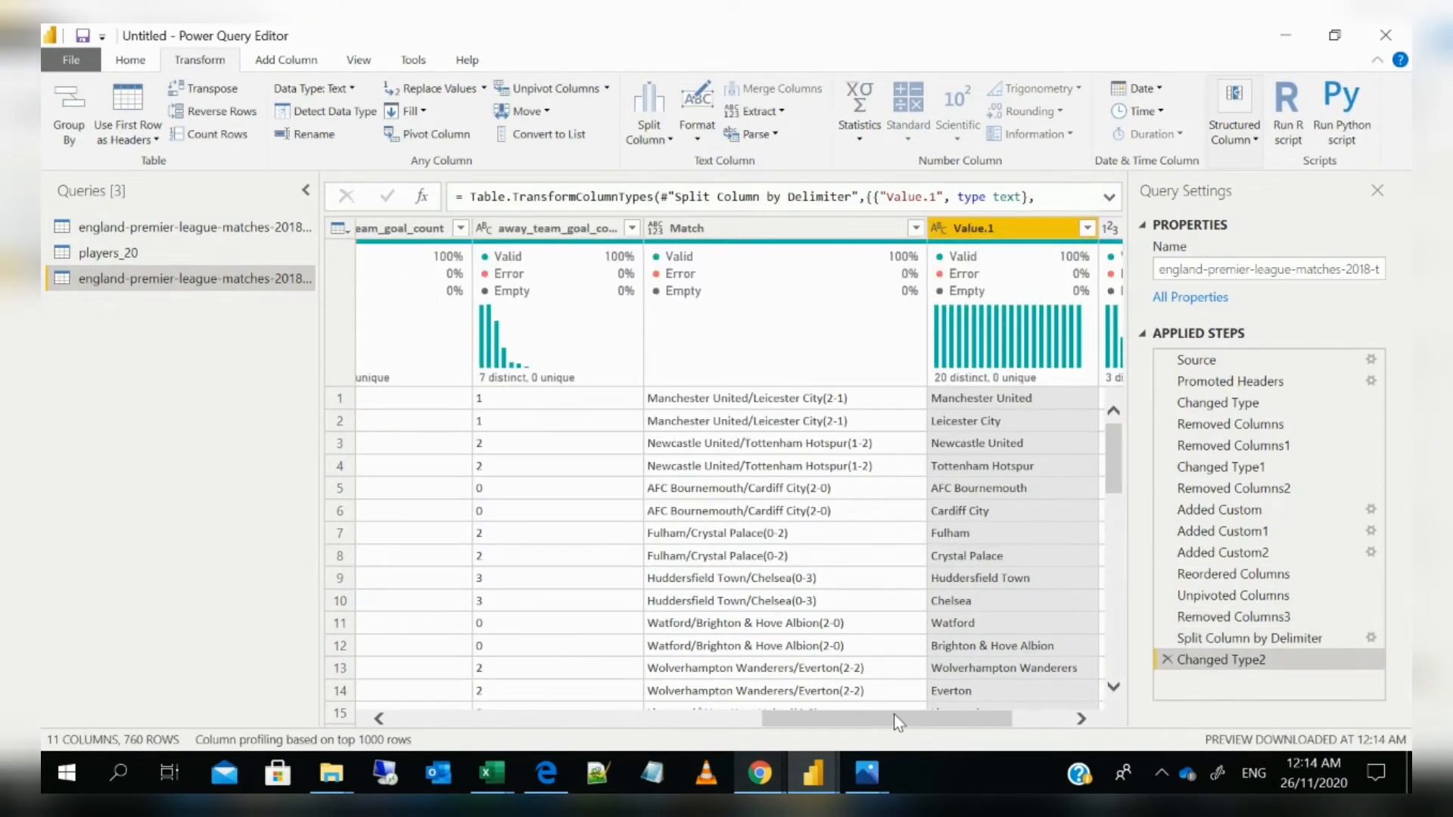
# Rename the Value.1 column to Team
pyautogui.moveTo(894, 716); pyautogui.dragTo(1053, 713)
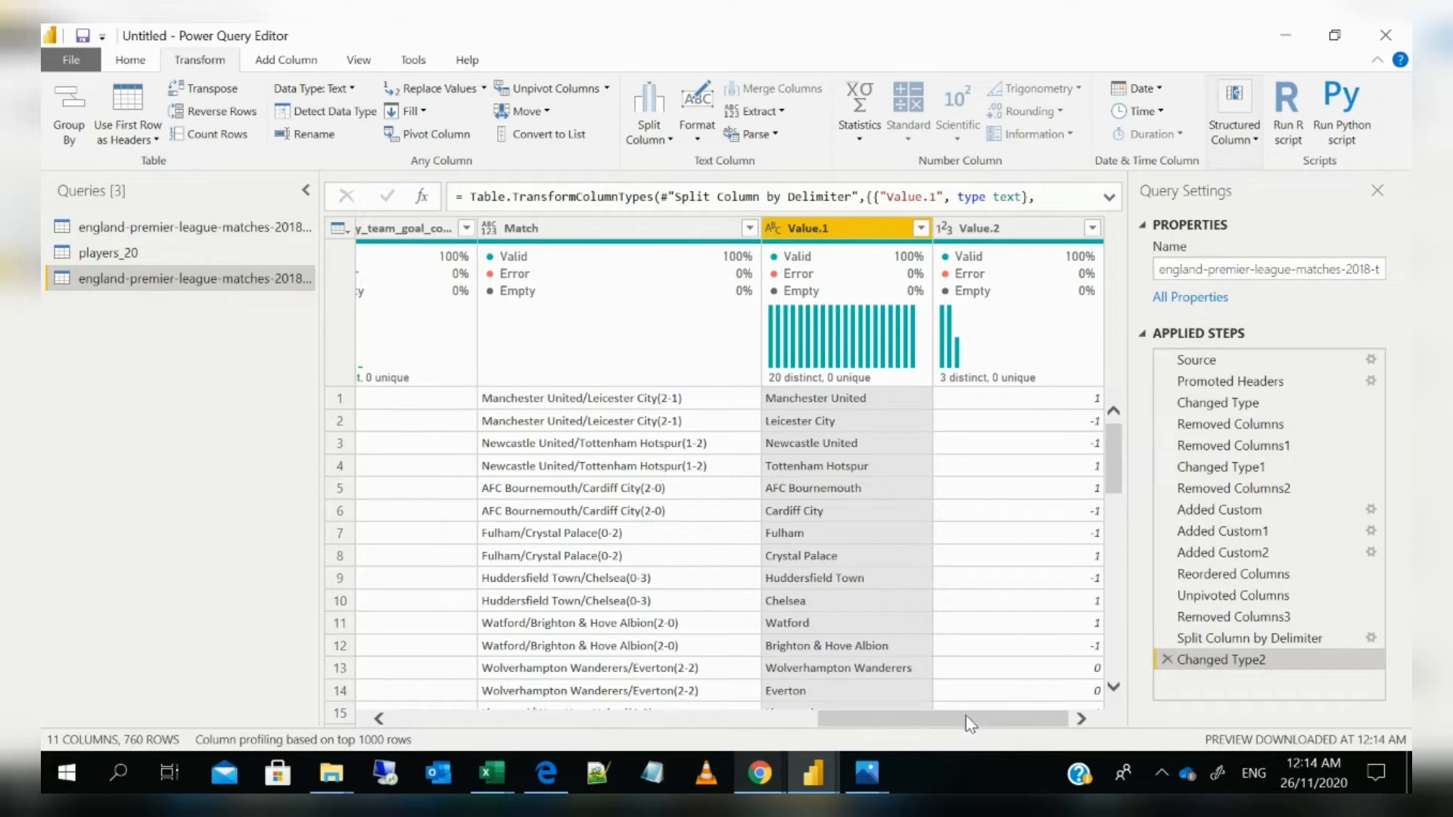
pyautogui.moveTo(896, 723); pyautogui.dragTo(1099, 732)
pyautogui.doubleClick(865, 221)
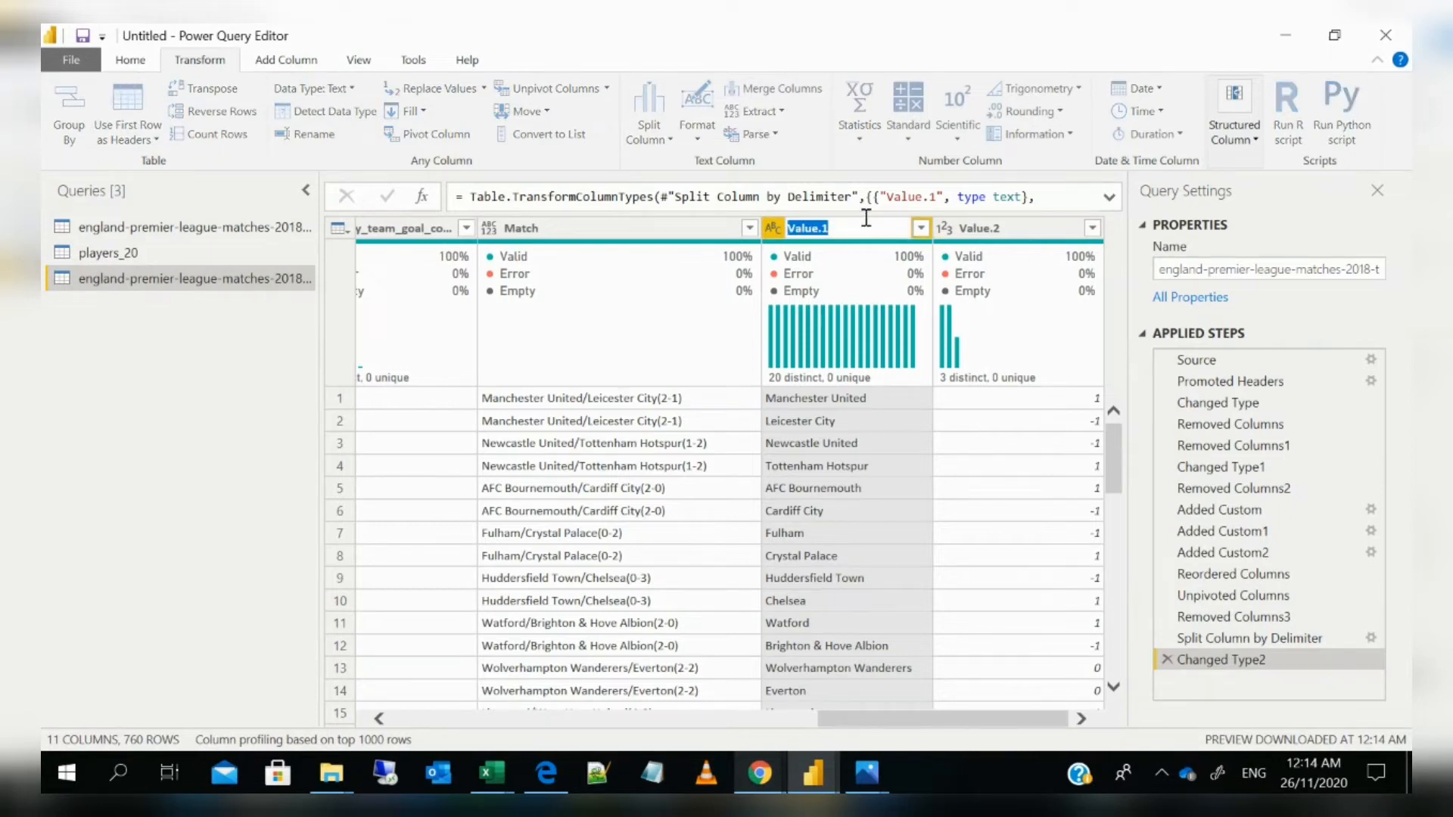
pyautogui.write('Team')
pyautogui.press('Return')
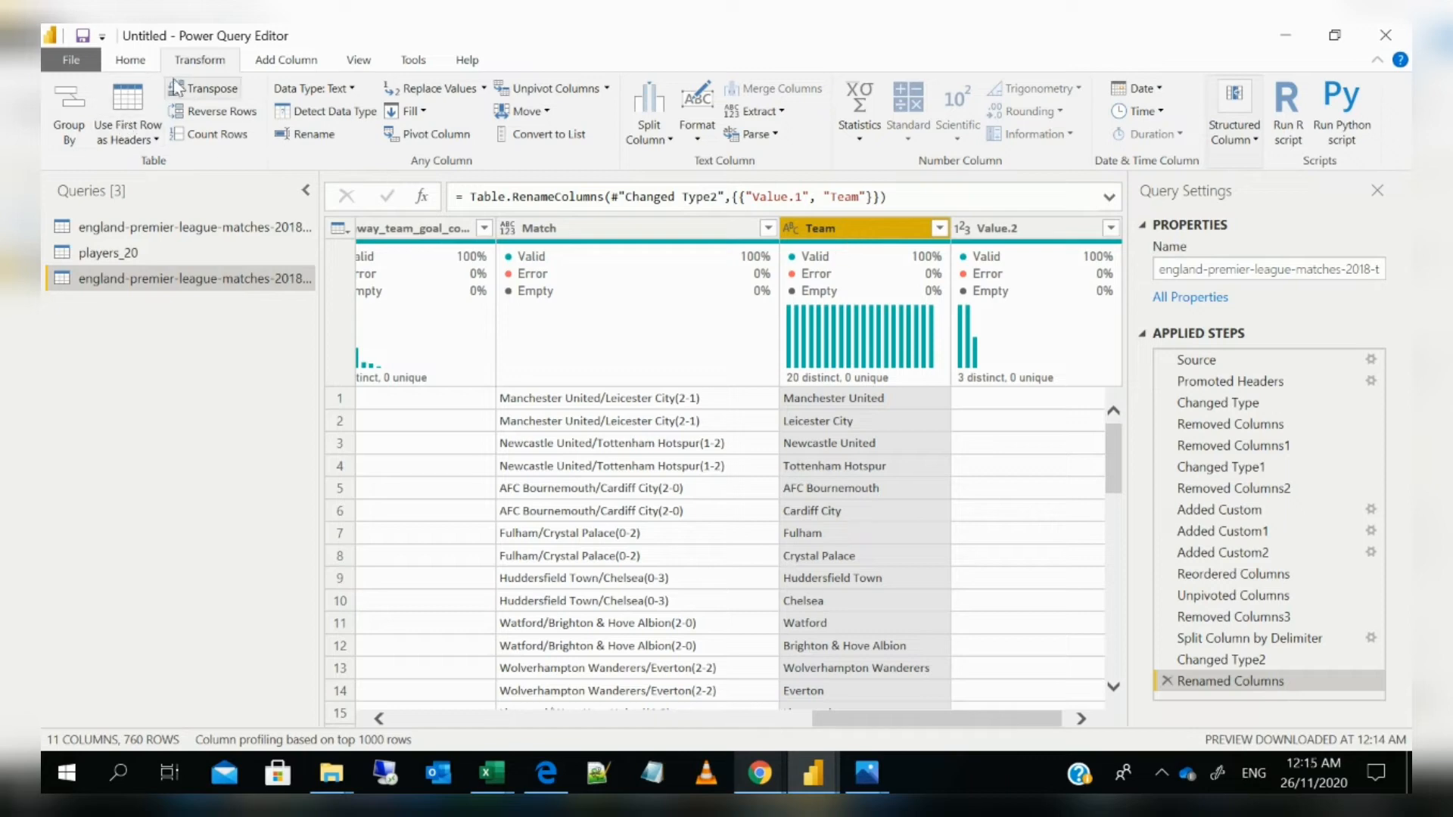
# Group the rows by Team with the All Rows operation into a Count column, and preview Manchester United's nested table
pyautogui.click(81, 129)
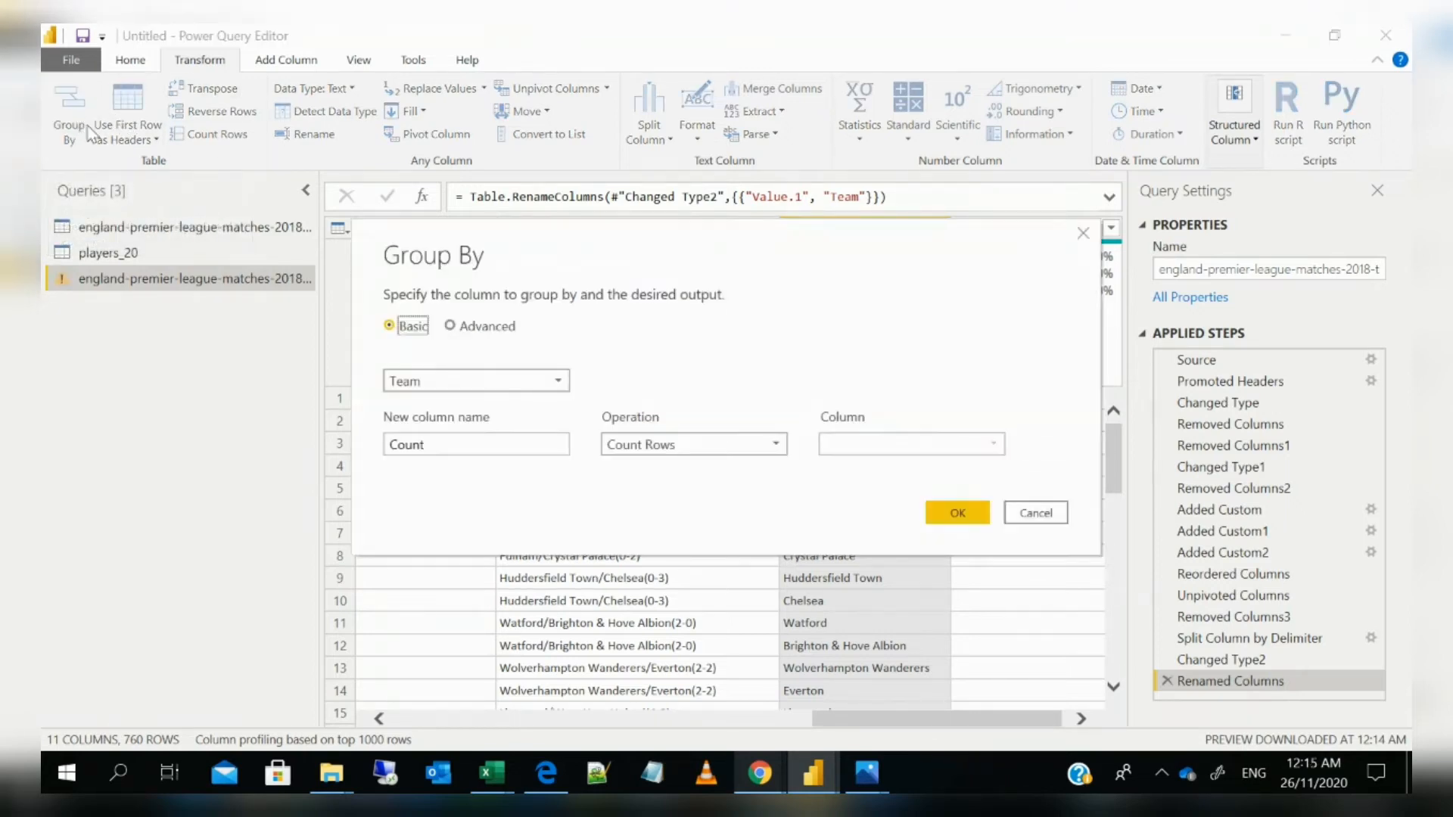
pyautogui.click(633, 448)
pyautogui.click(648, 616)
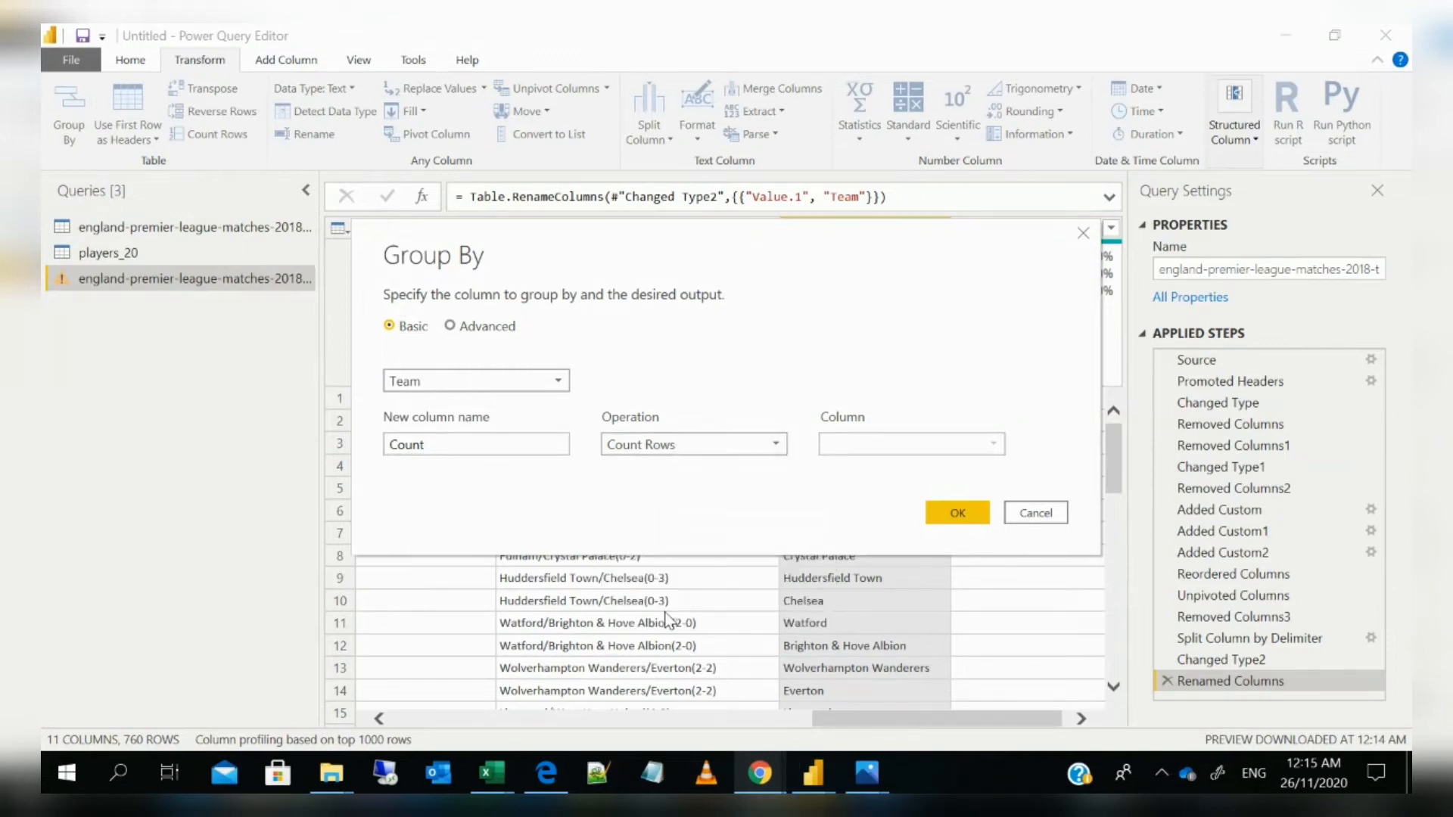
pyautogui.click(951, 515)
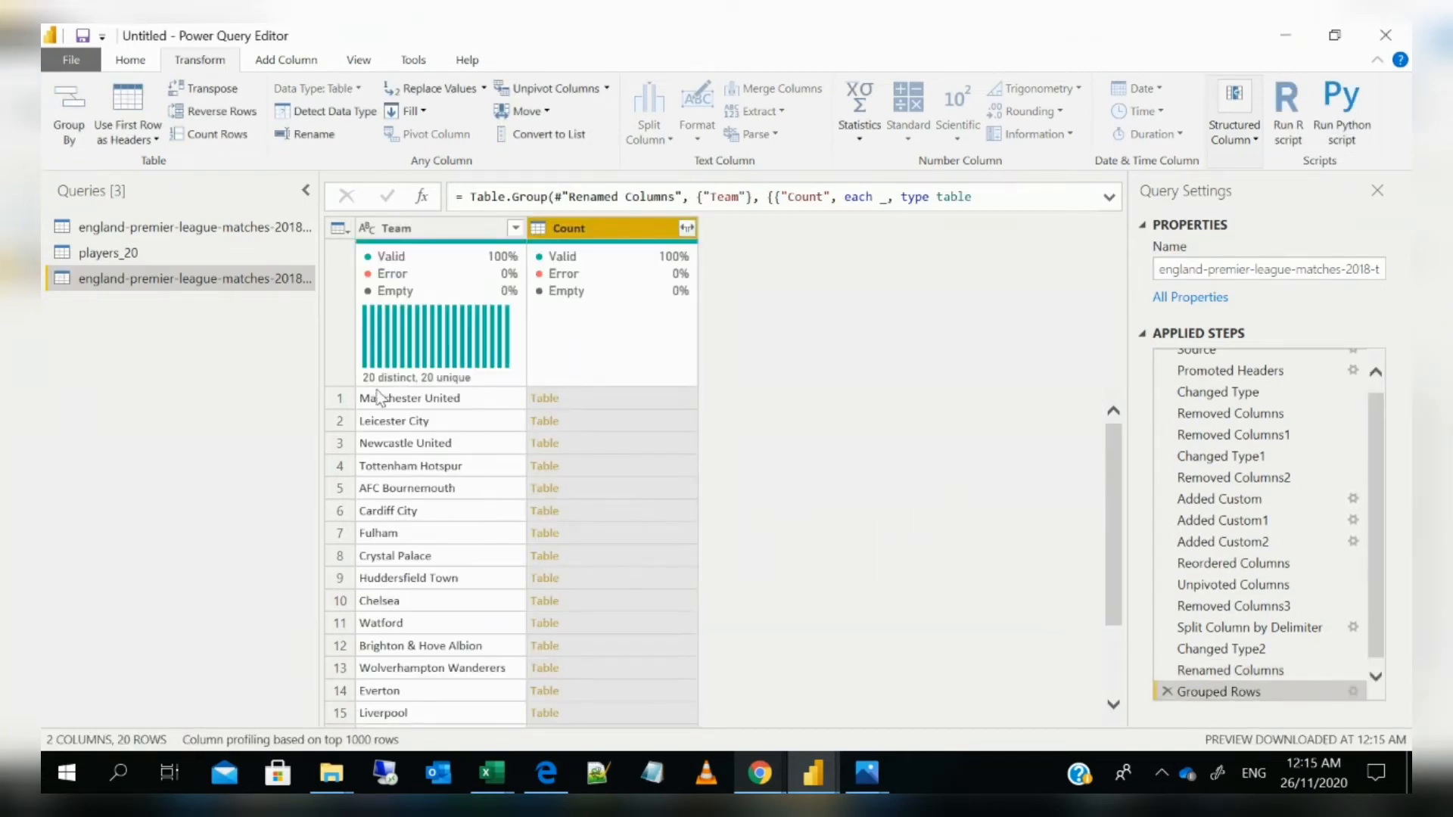
pyautogui.click(585, 407)
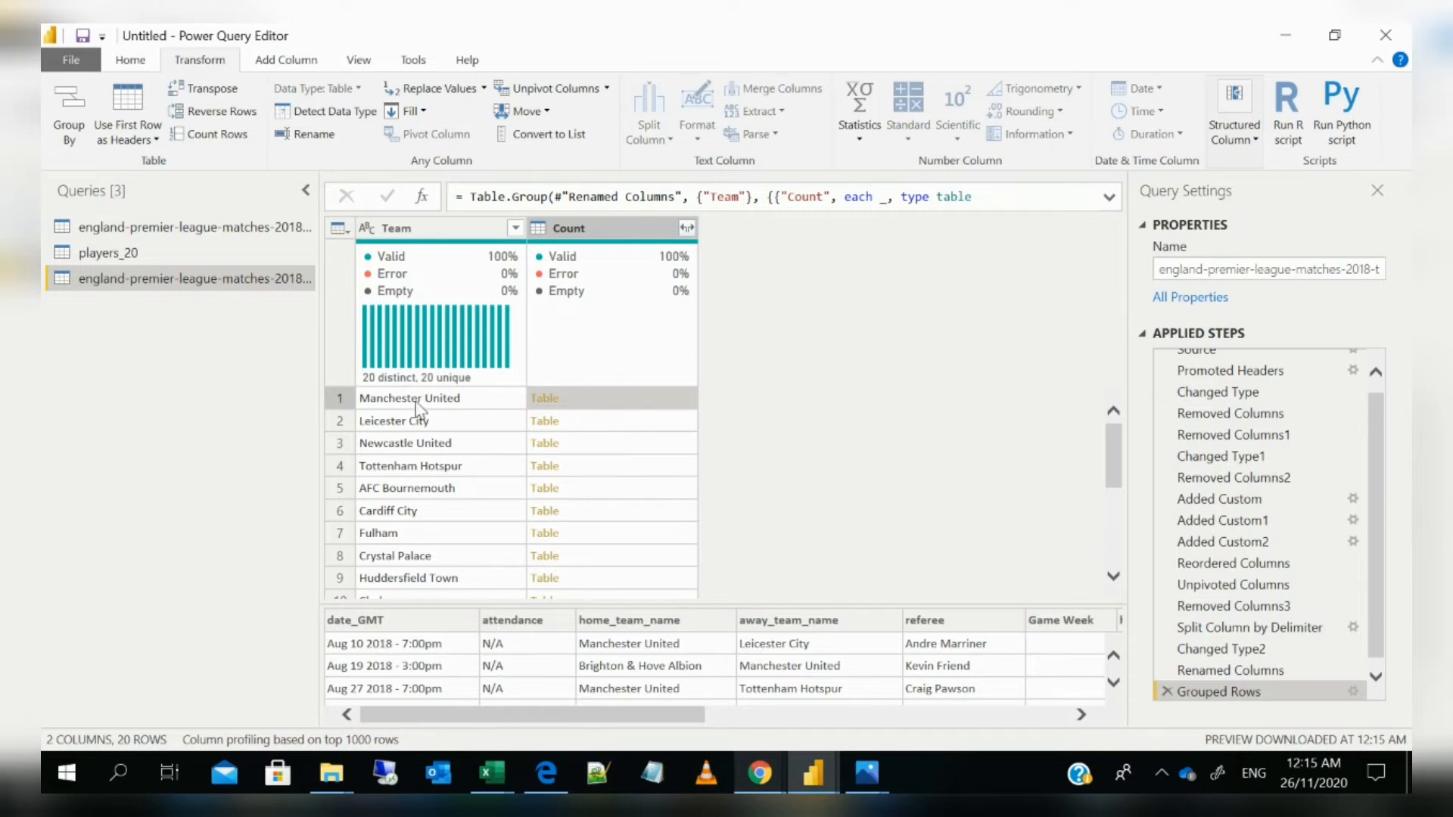
pyautogui.scroll(-2, 750, 685)
pyautogui.scroll(2, 752, 688)
pyautogui.scroll(-2, 457, 477)
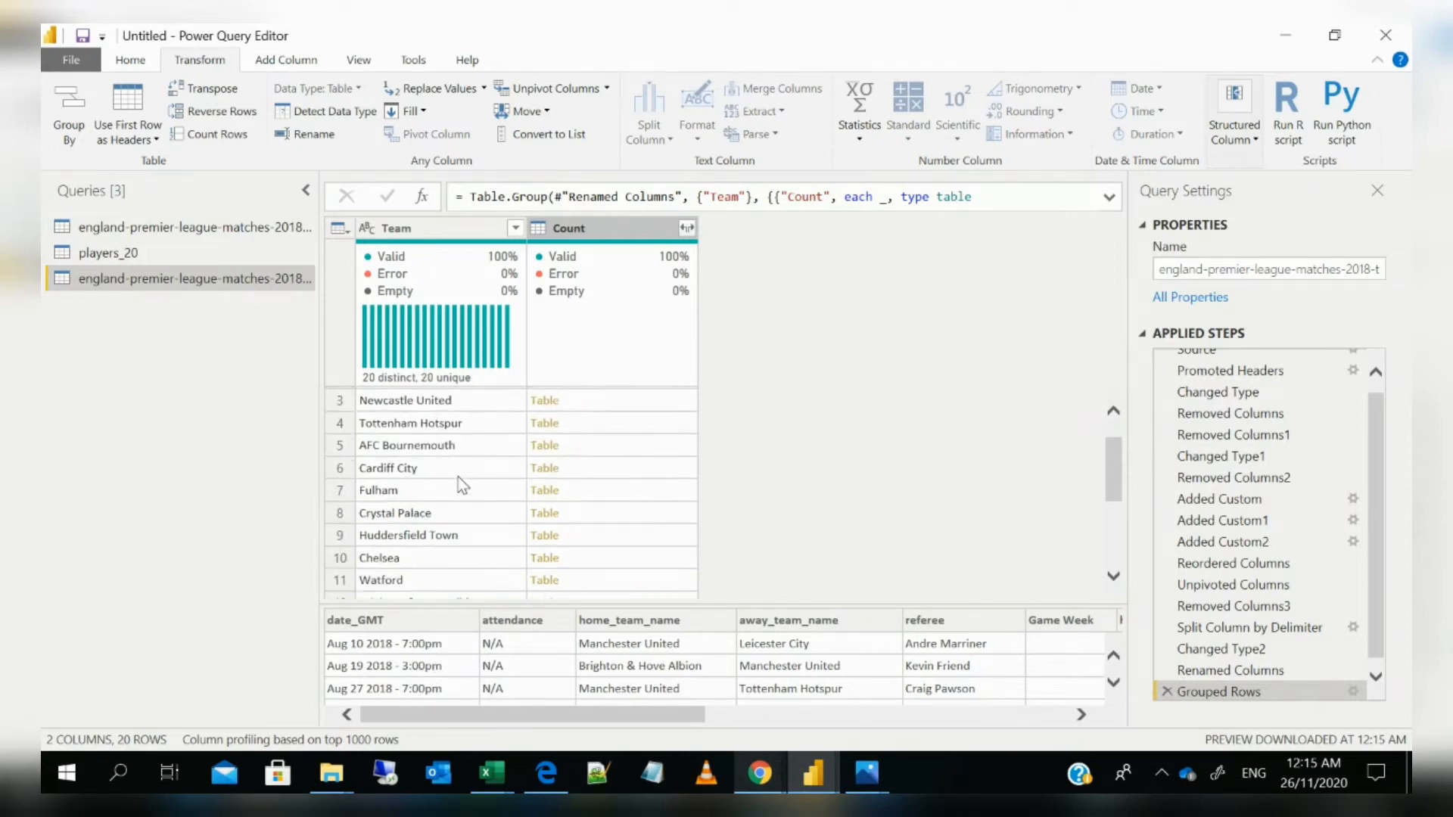
# Expand the Count column, leaving out home_team_name, away_team_name, referee, home_team_goal_count and away_team_goal_count
pyautogui.click(687, 230)
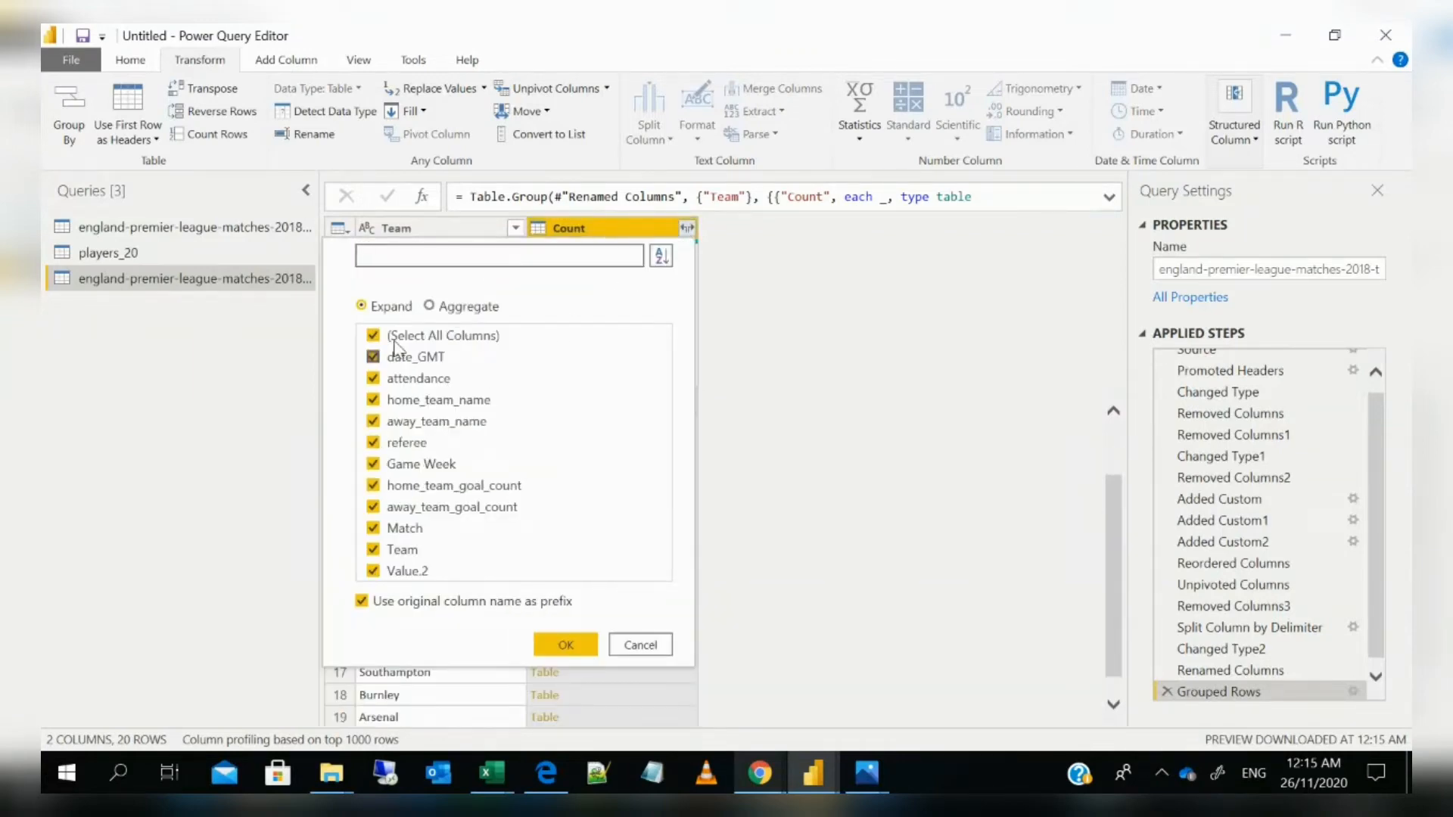
pyautogui.click(372, 406)
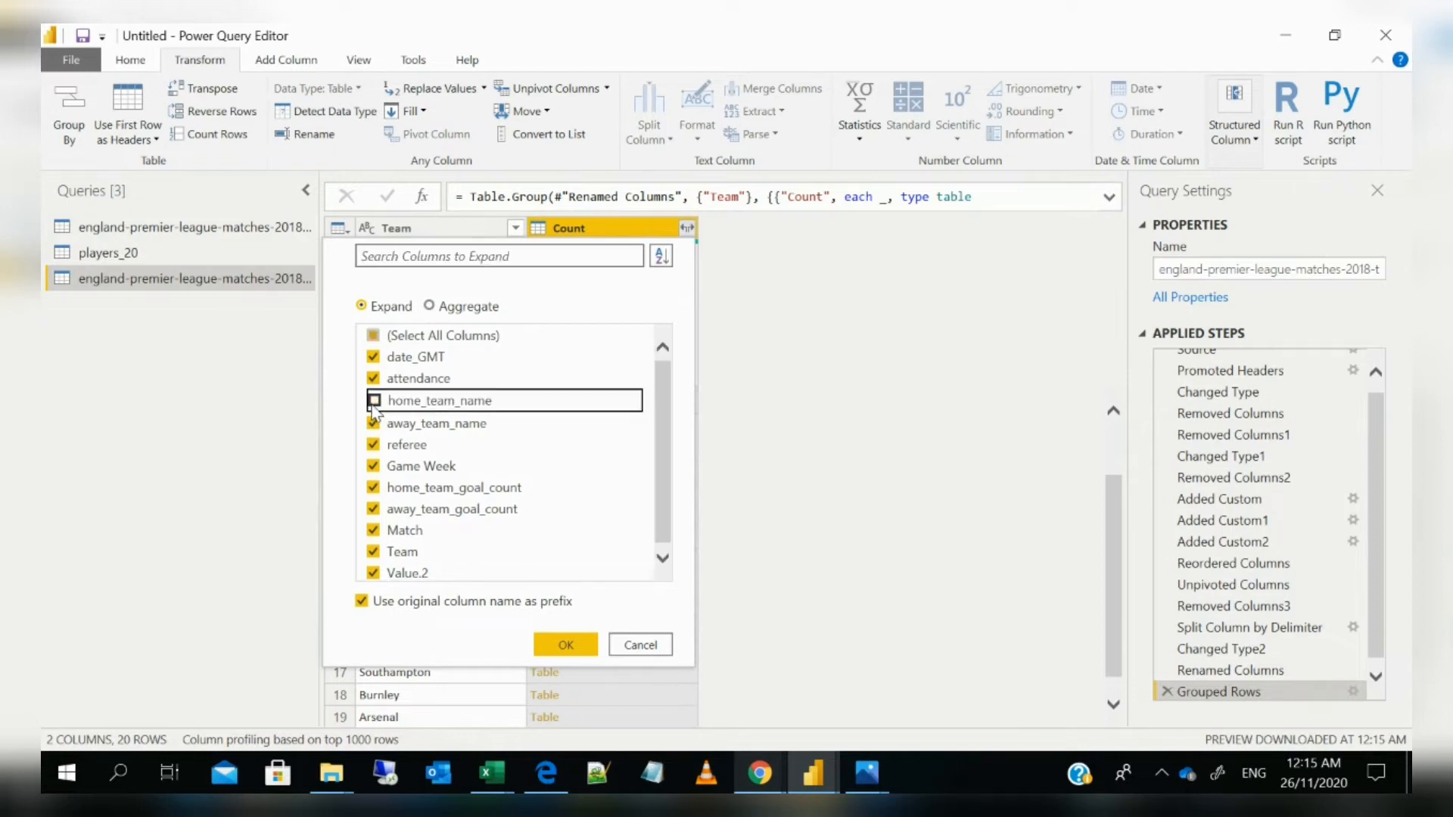
pyautogui.click(373, 423)
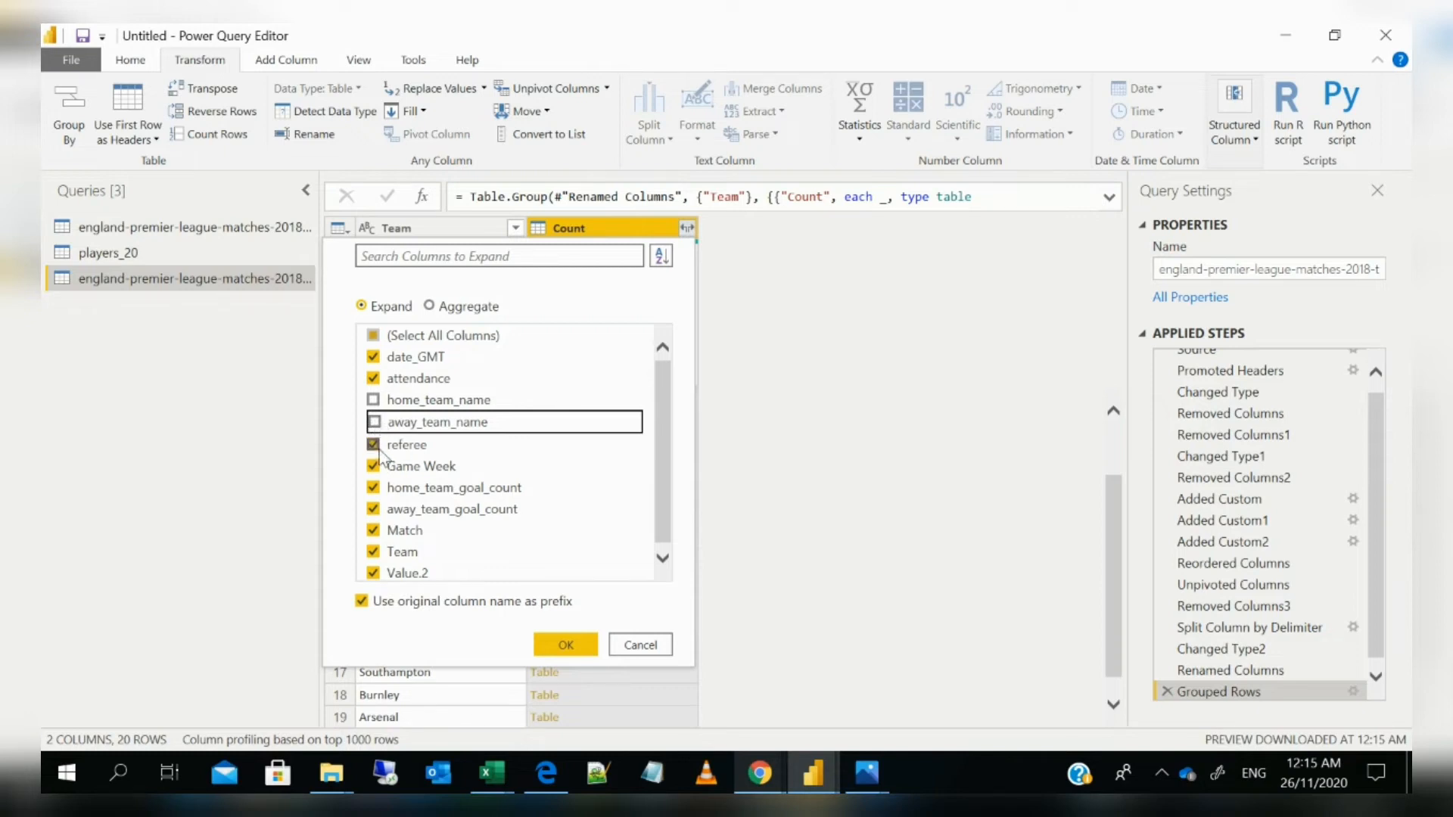
pyautogui.click(374, 446)
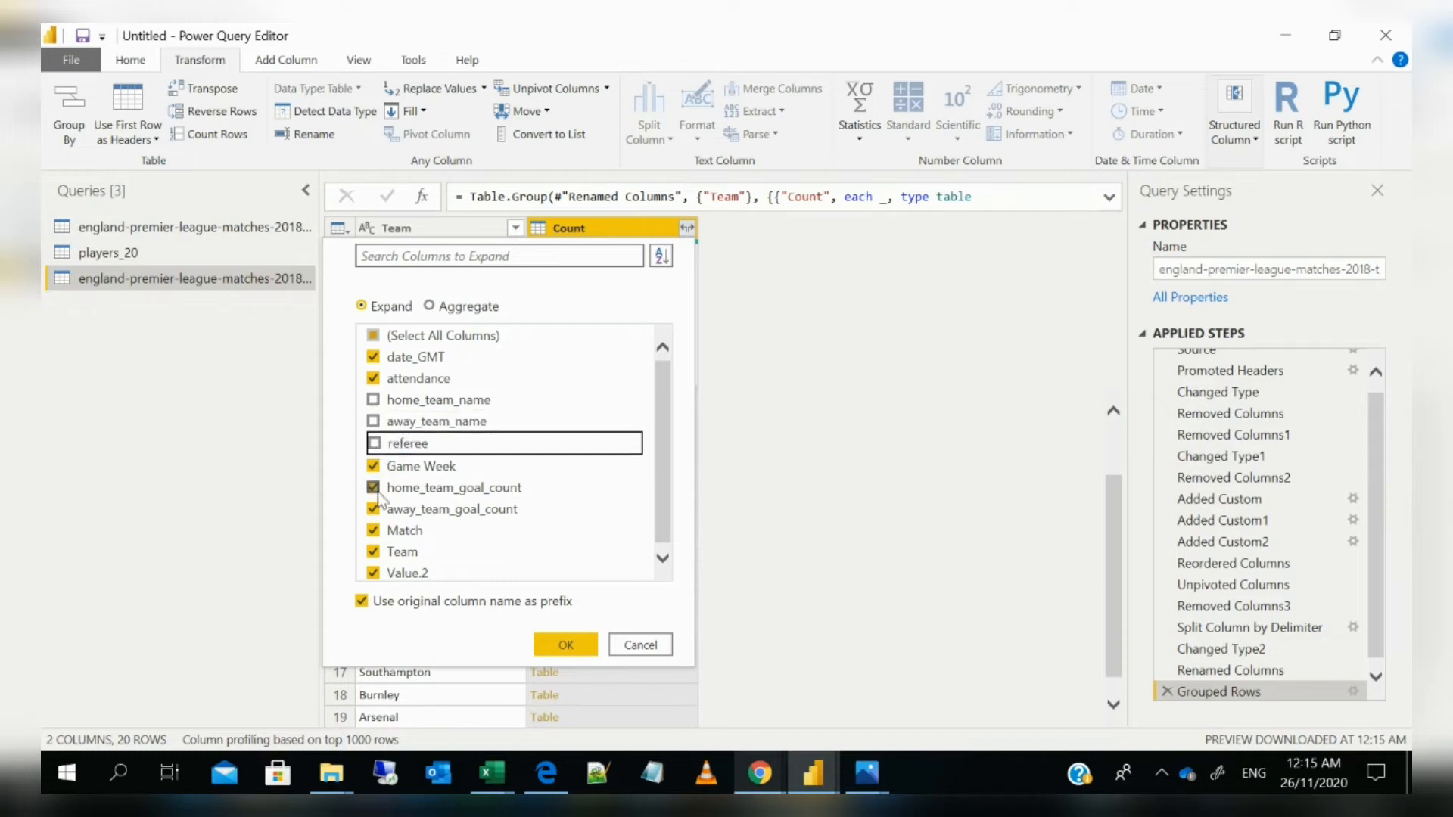
pyautogui.click(373, 488)
pyautogui.click(374, 509)
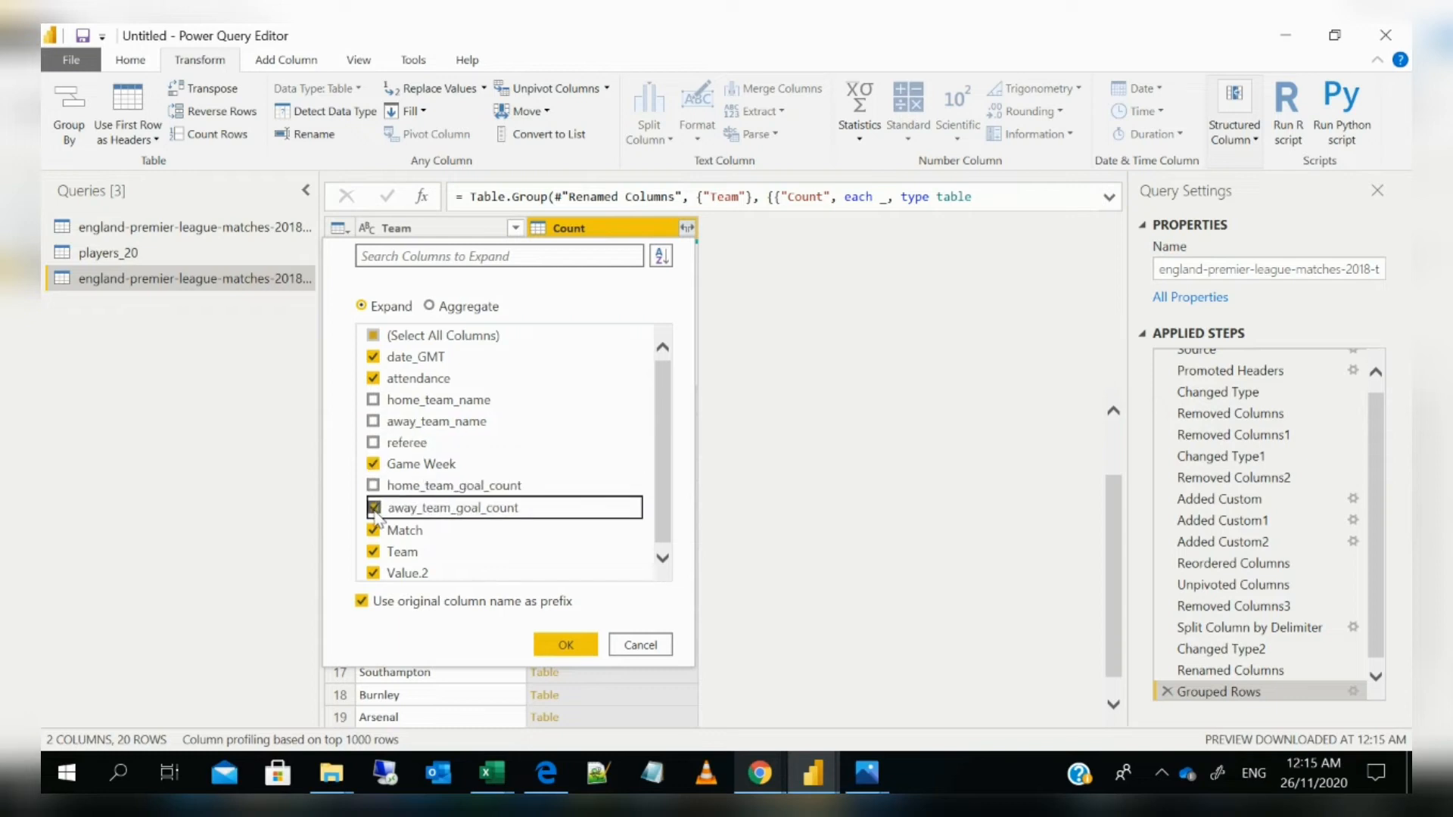
pyautogui.scroll(-1, 427, 537)
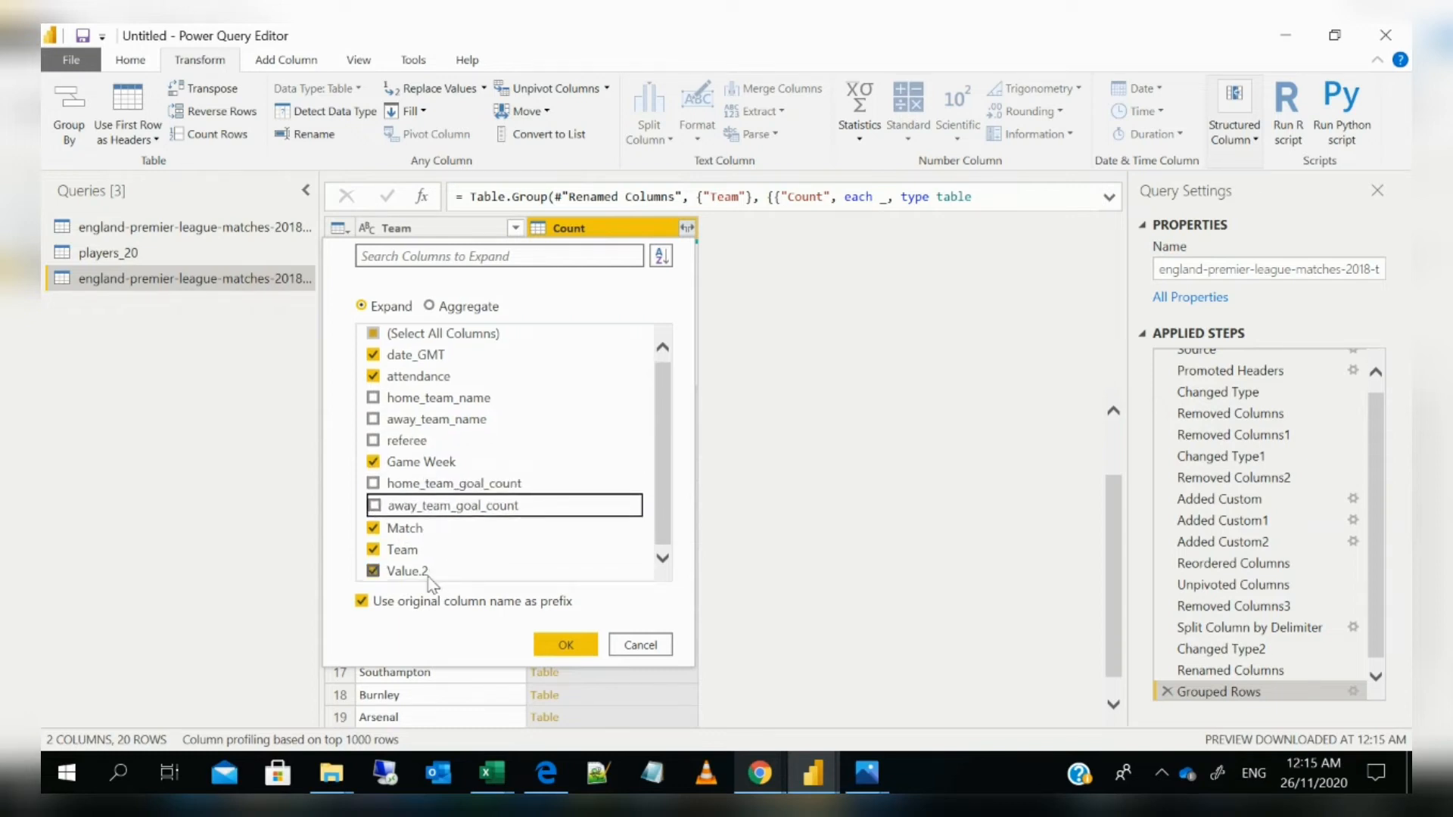
pyautogui.click(566, 643)
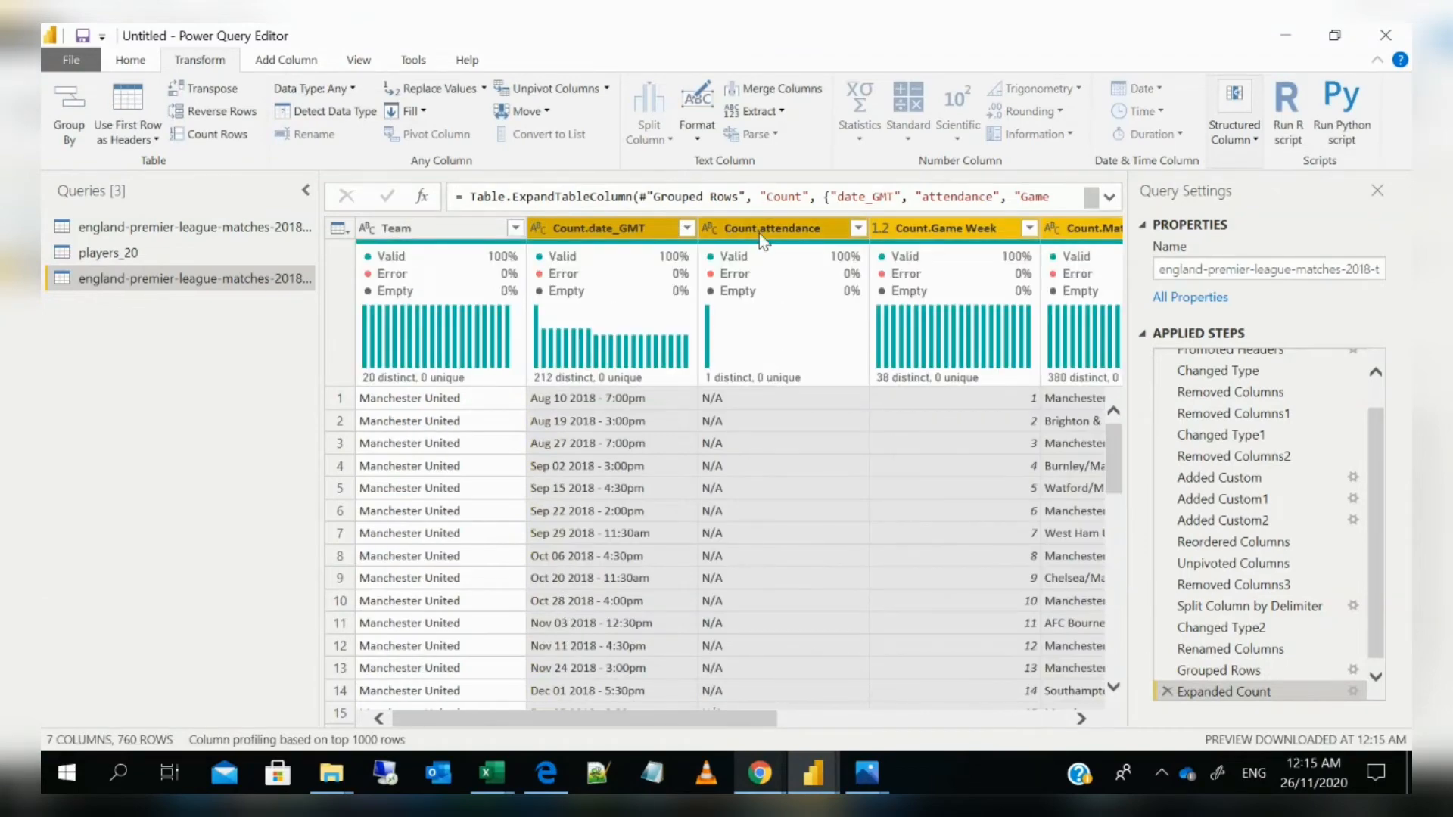
# Remove the Count.attendance column from the expanded table
pyautogui.click(759, 234)
pyautogui.rightClick(760, 234)
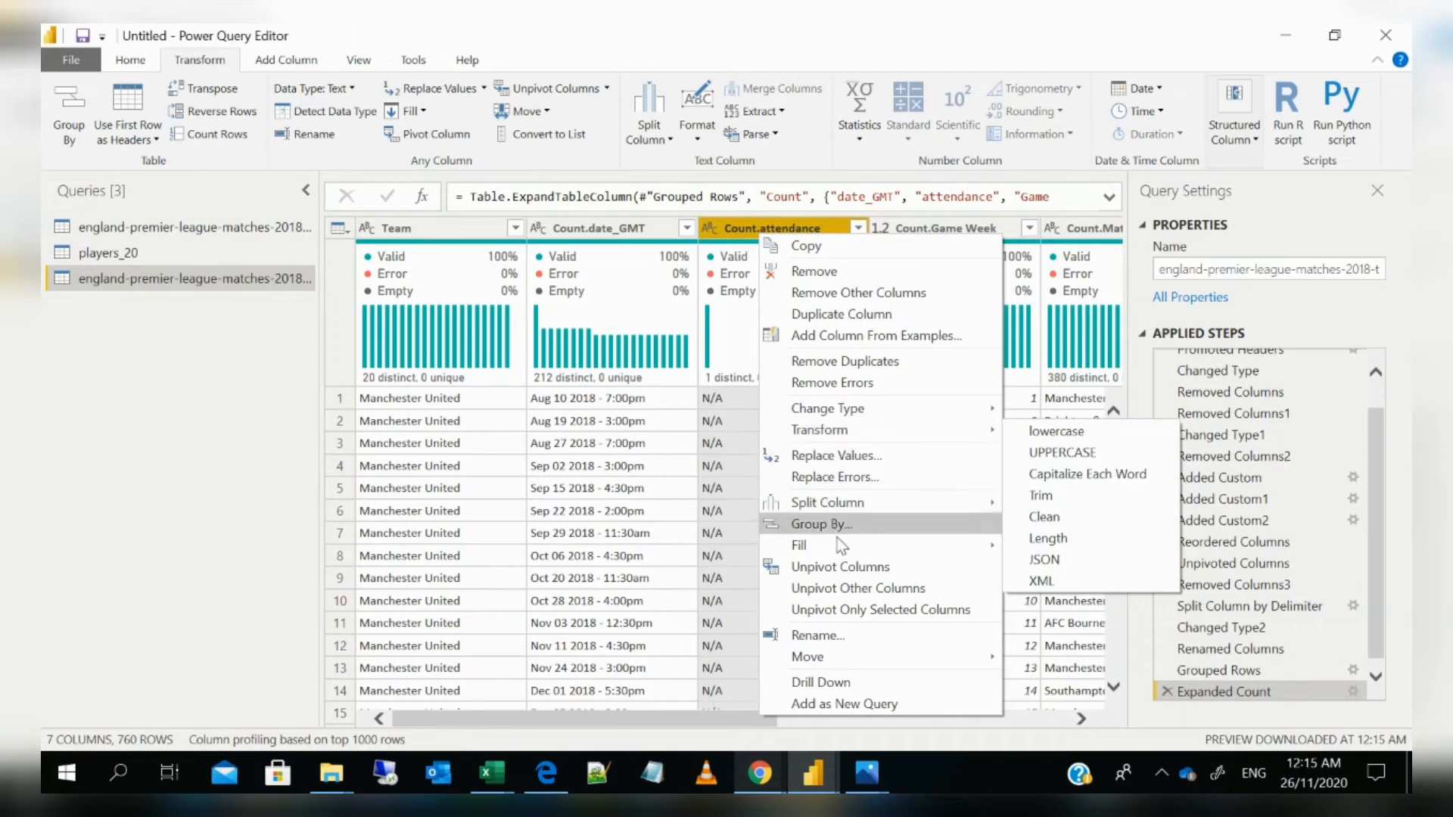
pyautogui.click(815, 272)
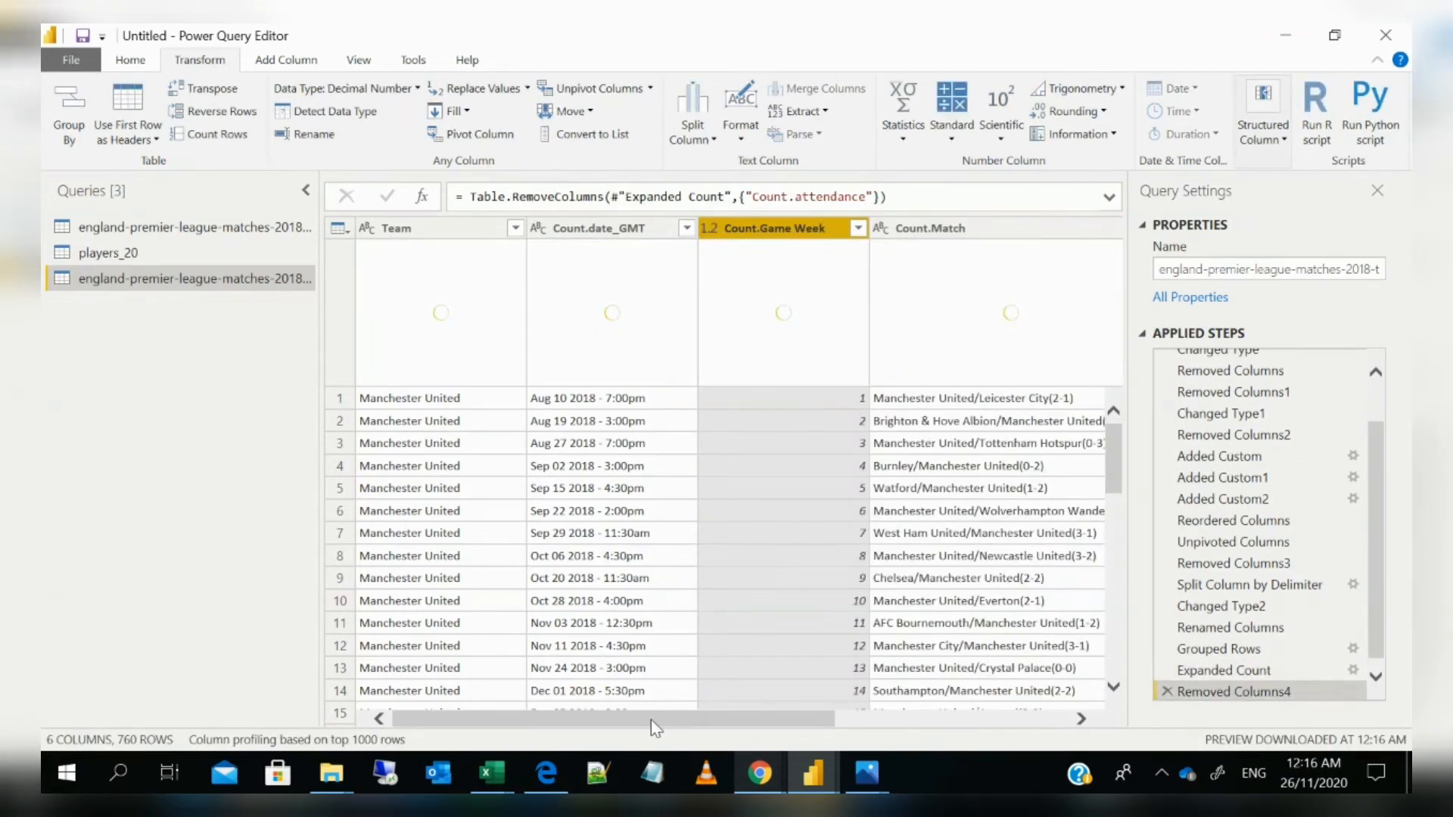
# Look over the expanded match rows and rename the Count.Value.2 column to Results
pyautogui.moveTo(650, 720); pyautogui.dragTo(458, 742)
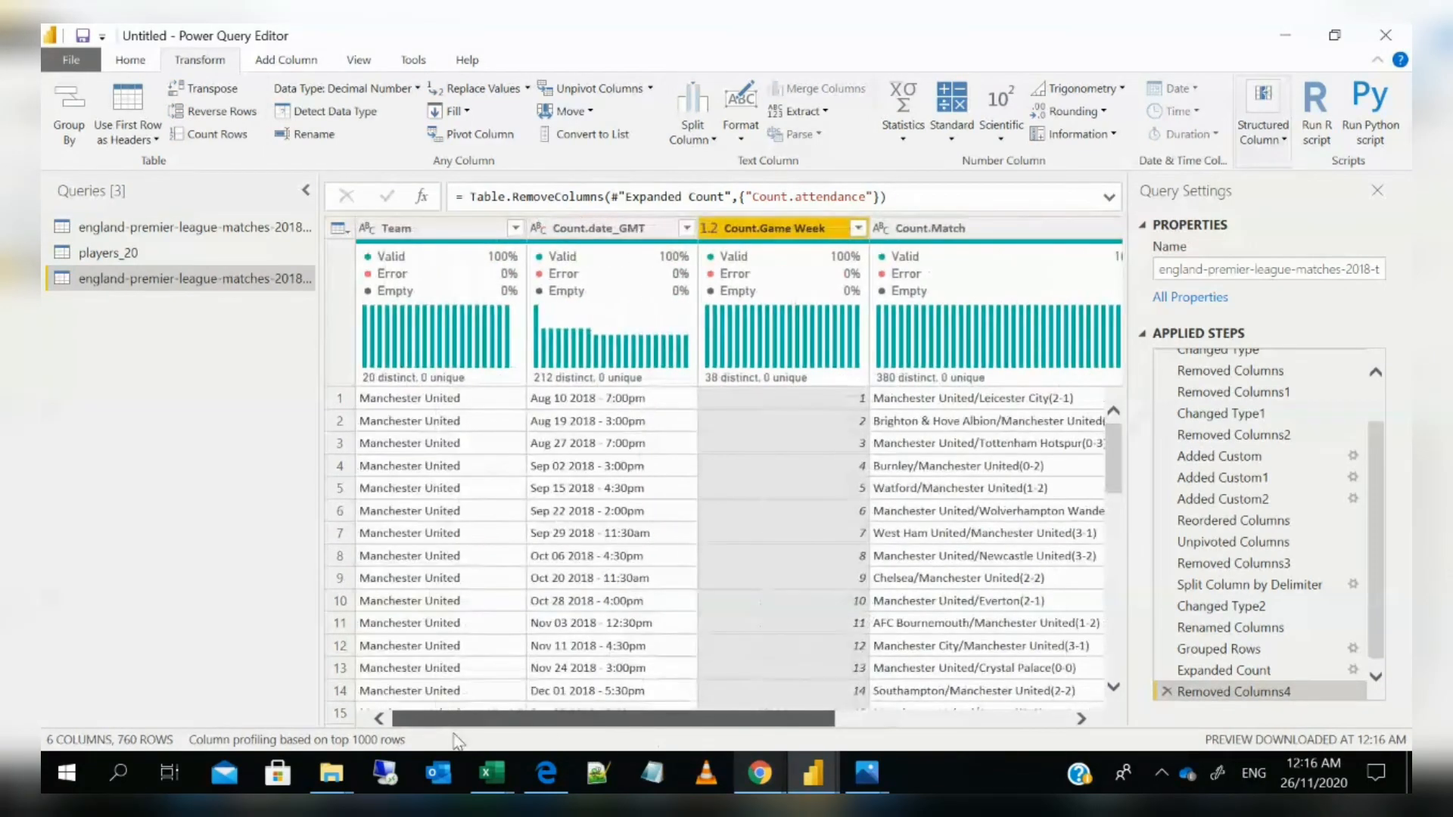
pyautogui.moveTo(675, 729); pyautogui.dragTo(930, 731)
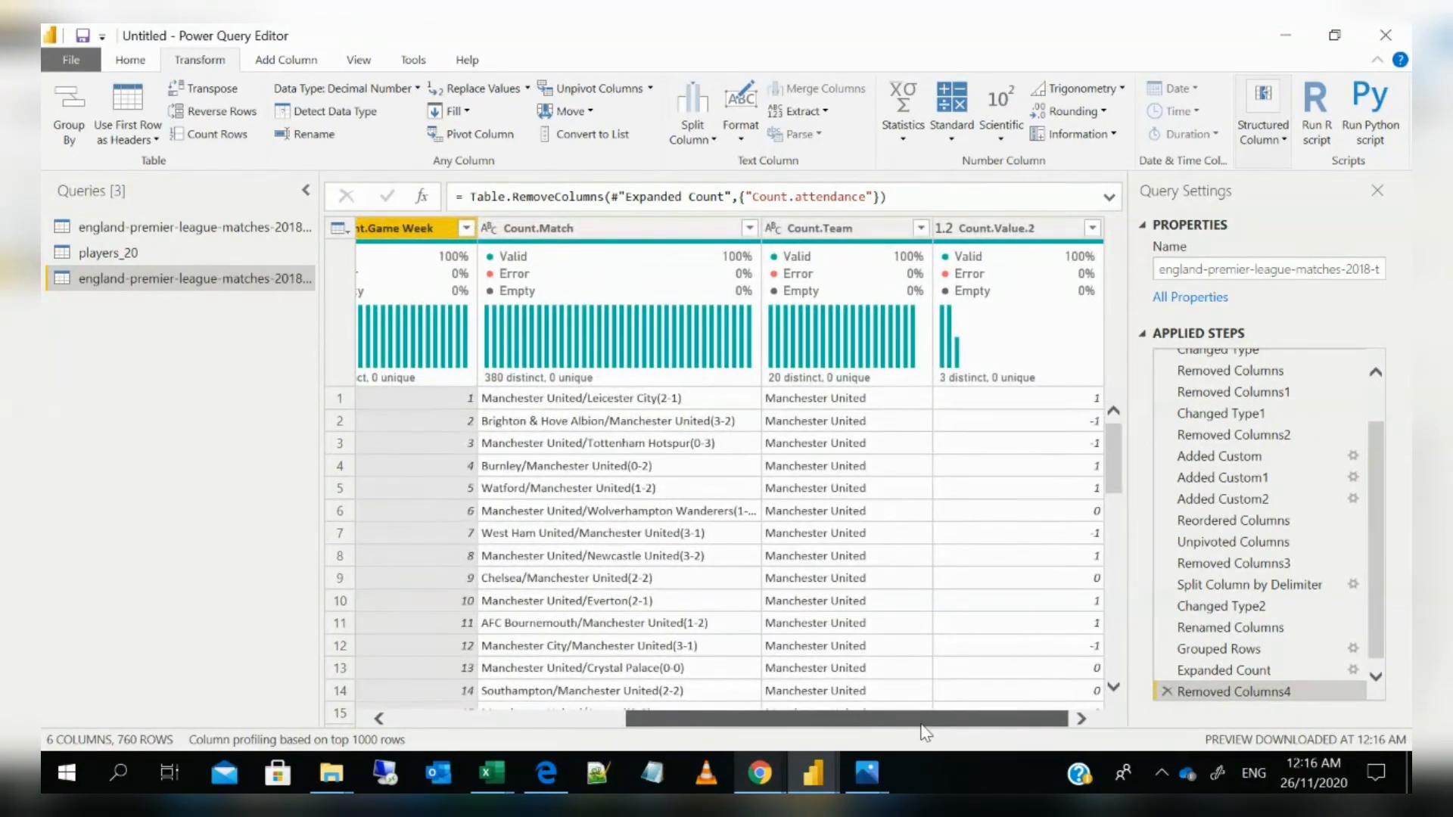
pyautogui.scroll(-10, 567, 566)
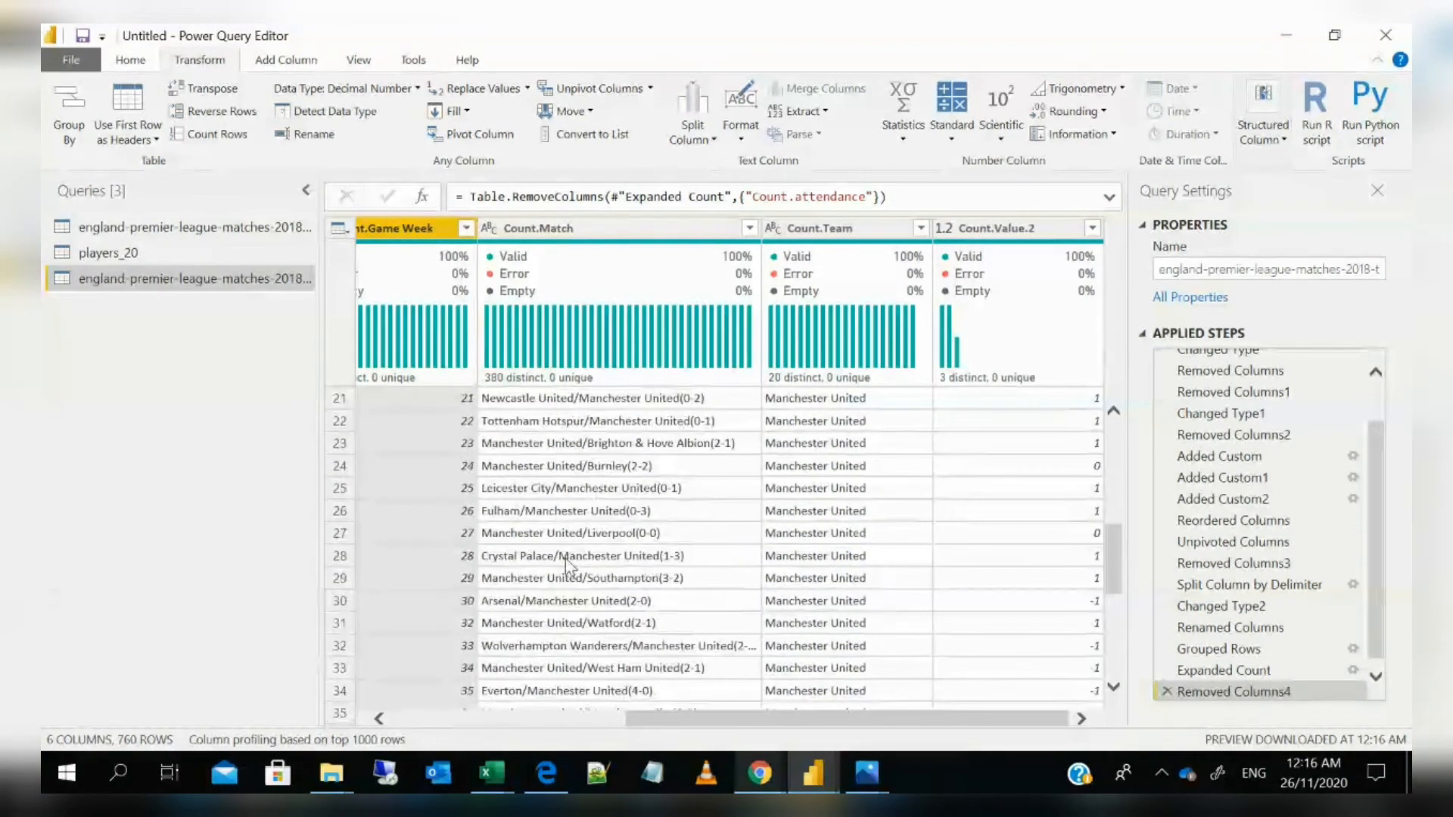
pyautogui.scroll(10, 513, 598)
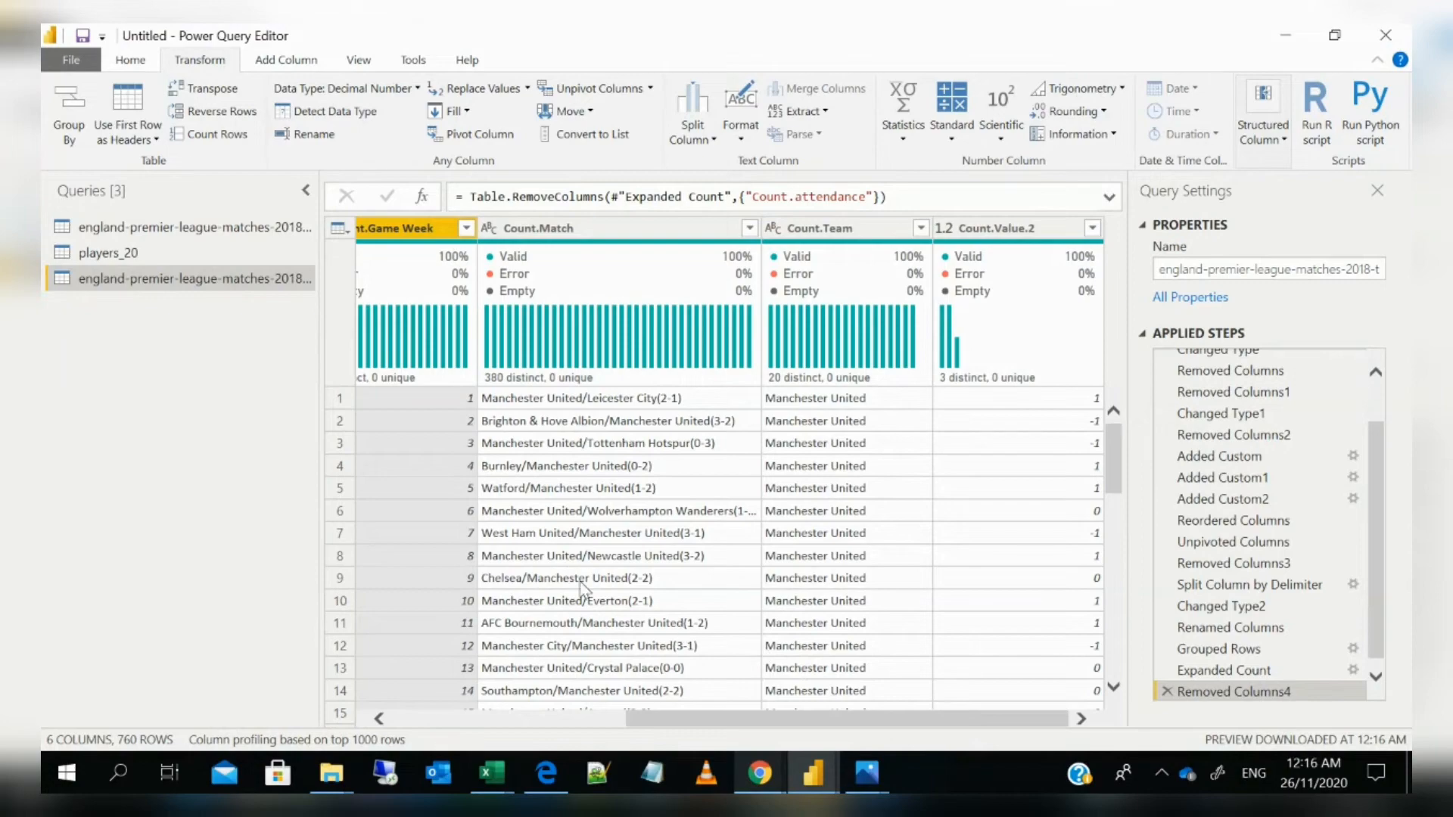
pyautogui.moveTo(812, 723); pyautogui.dragTo(902, 723)
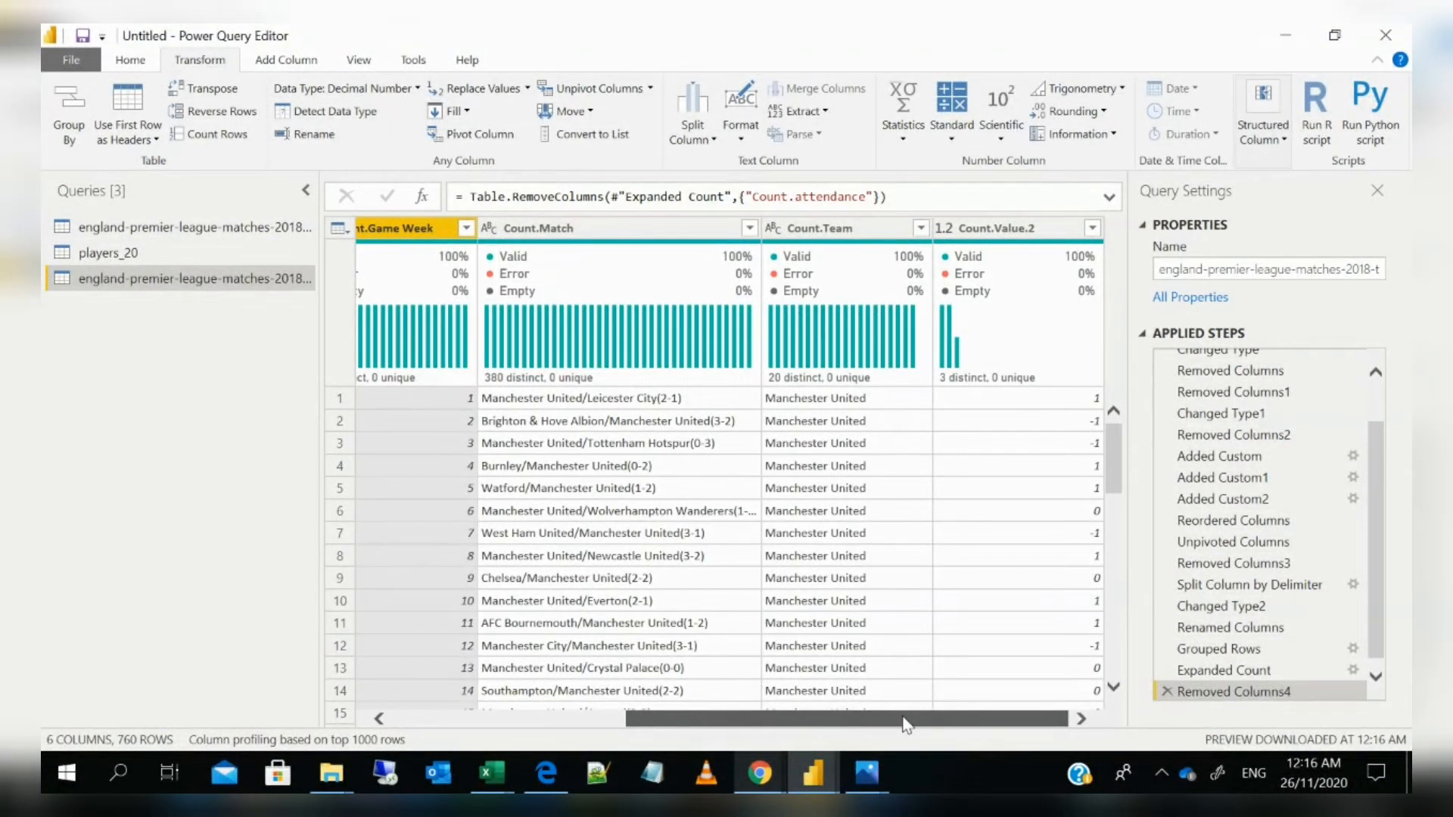
pyautogui.doubleClick(1020, 228)
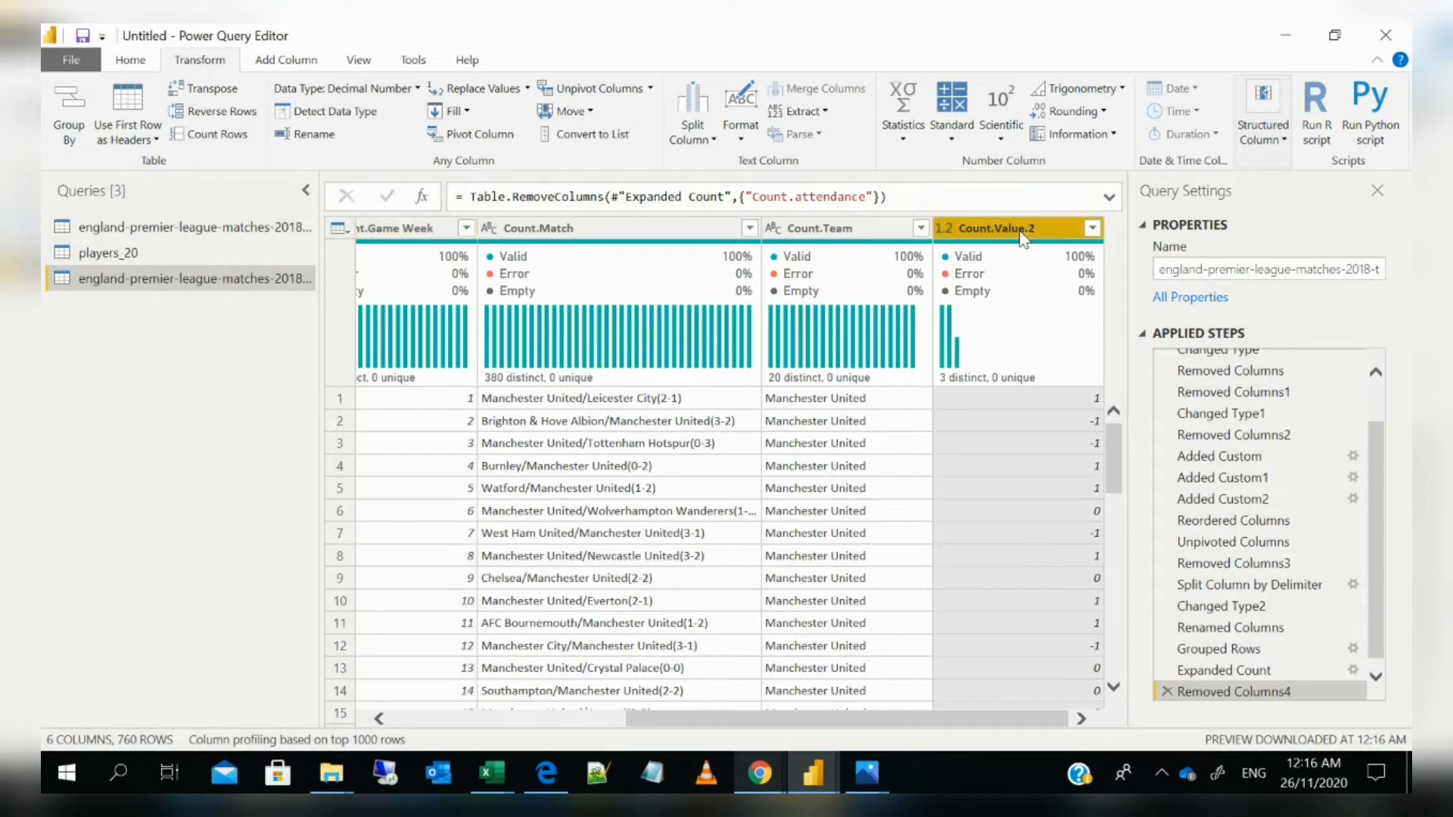
pyautogui.write('R')
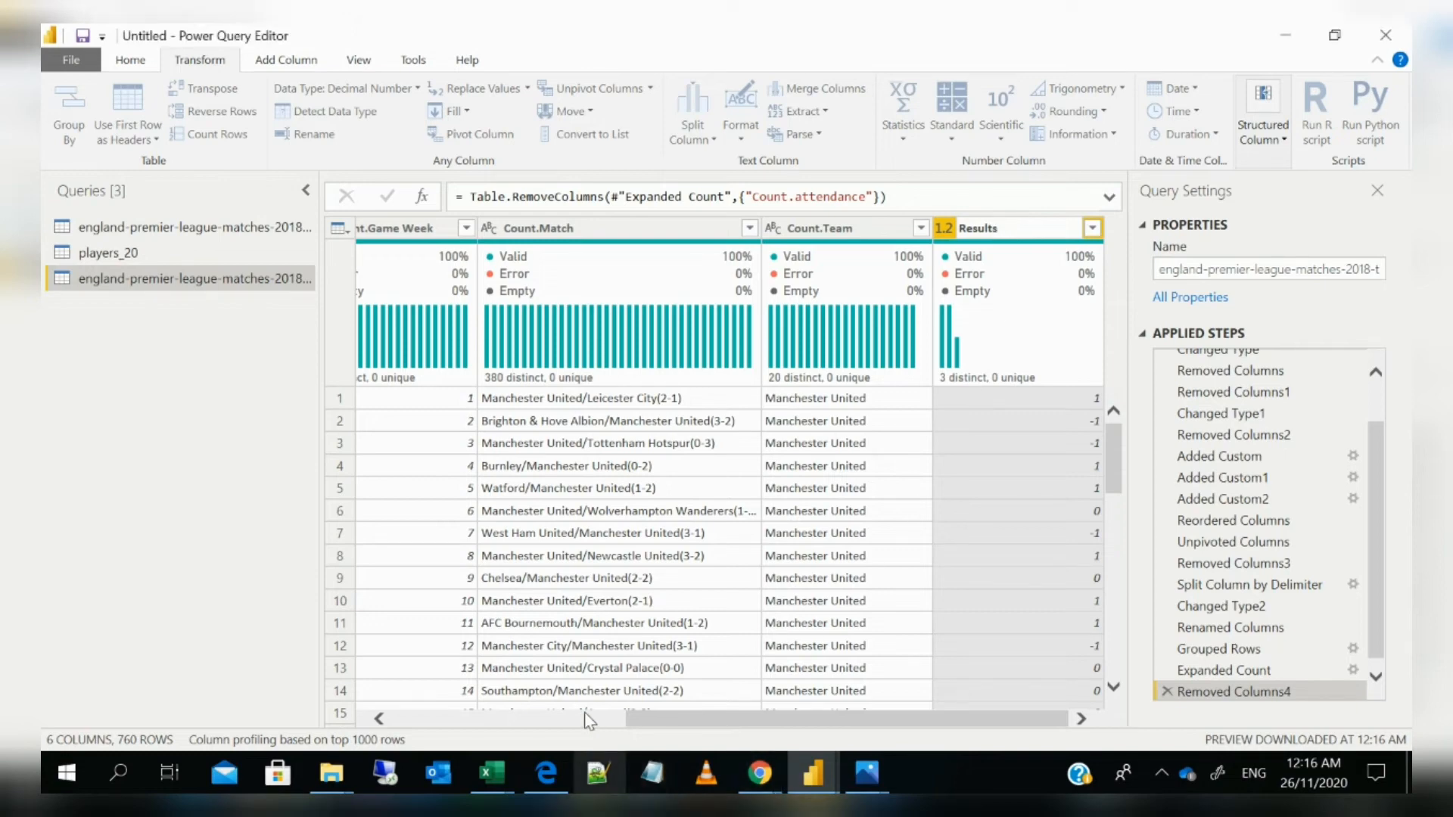
pyautogui.write('esults')
pyautogui.press('Return')
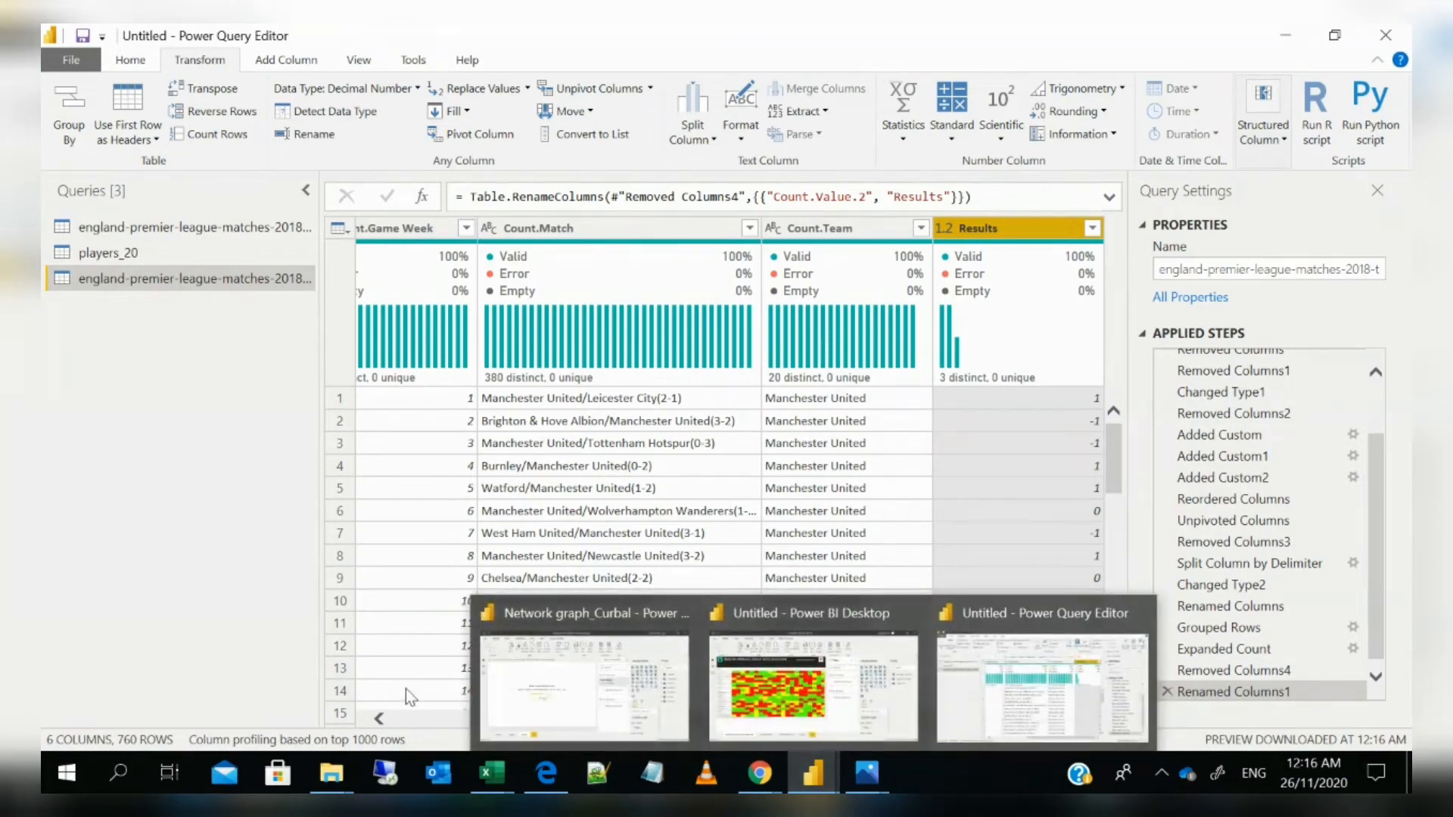
# Look over the six-column match query and apply all query changes, closing the Power Query Editor
pyautogui.click(407, 719)
pyautogui.moveTo(687, 721); pyautogui.dragTo(636, 715)
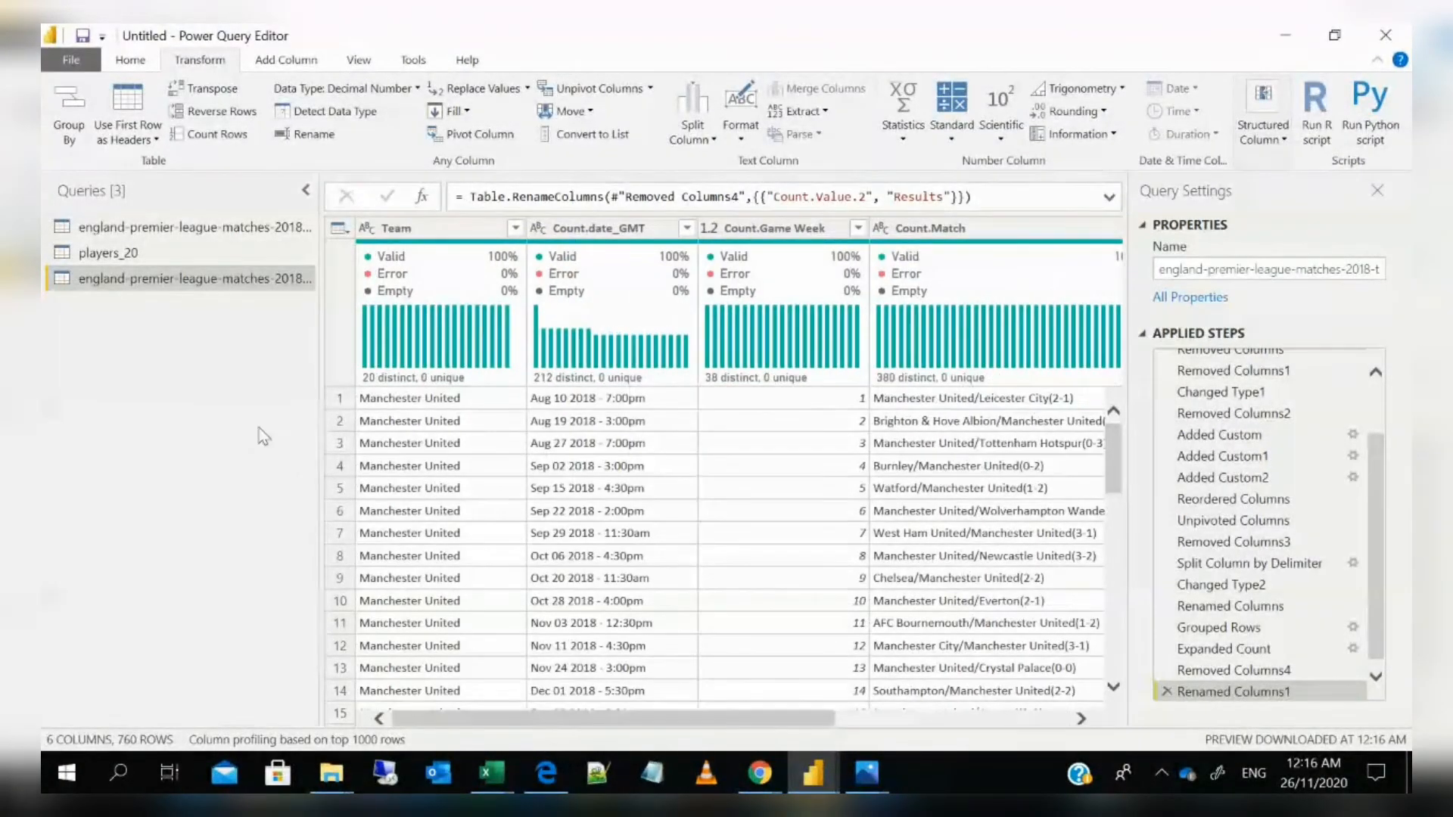
pyautogui.click(121, 60)
pyautogui.click(68, 138)
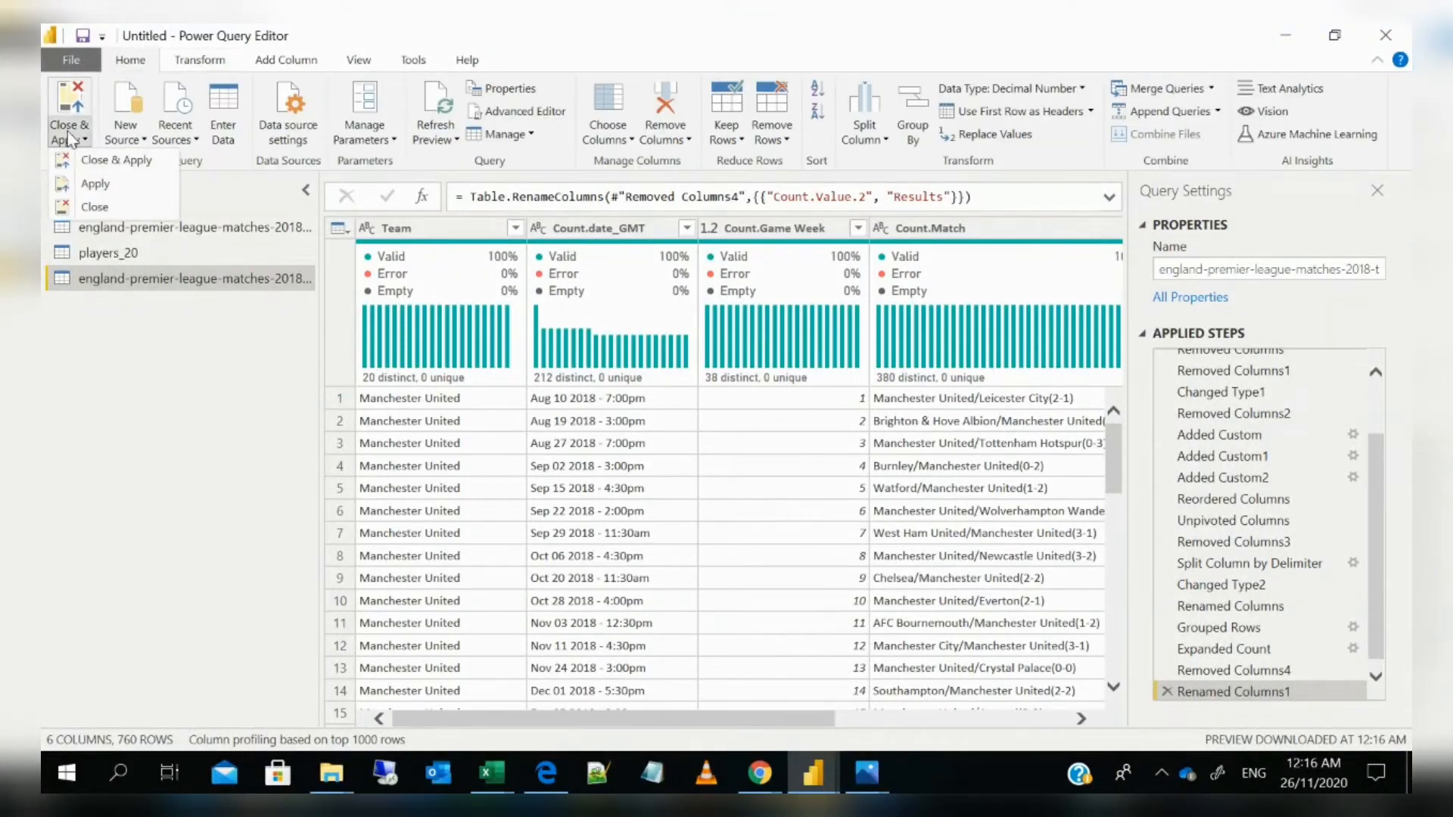
pyautogui.click(92, 161)
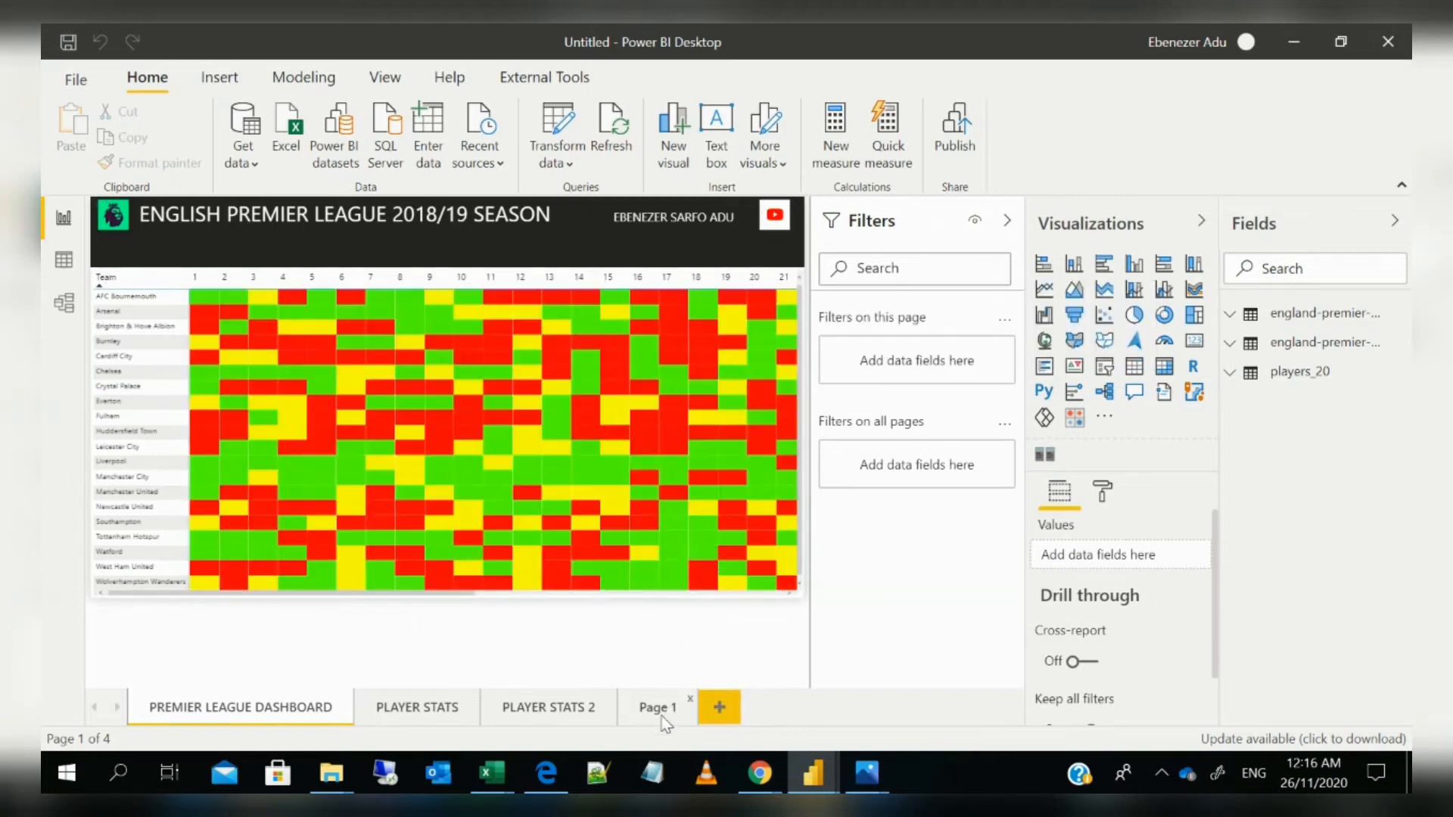
# Insert an empty table visual on Page 1 and enlarge it to cover most of the page
pyautogui.click(657, 708)
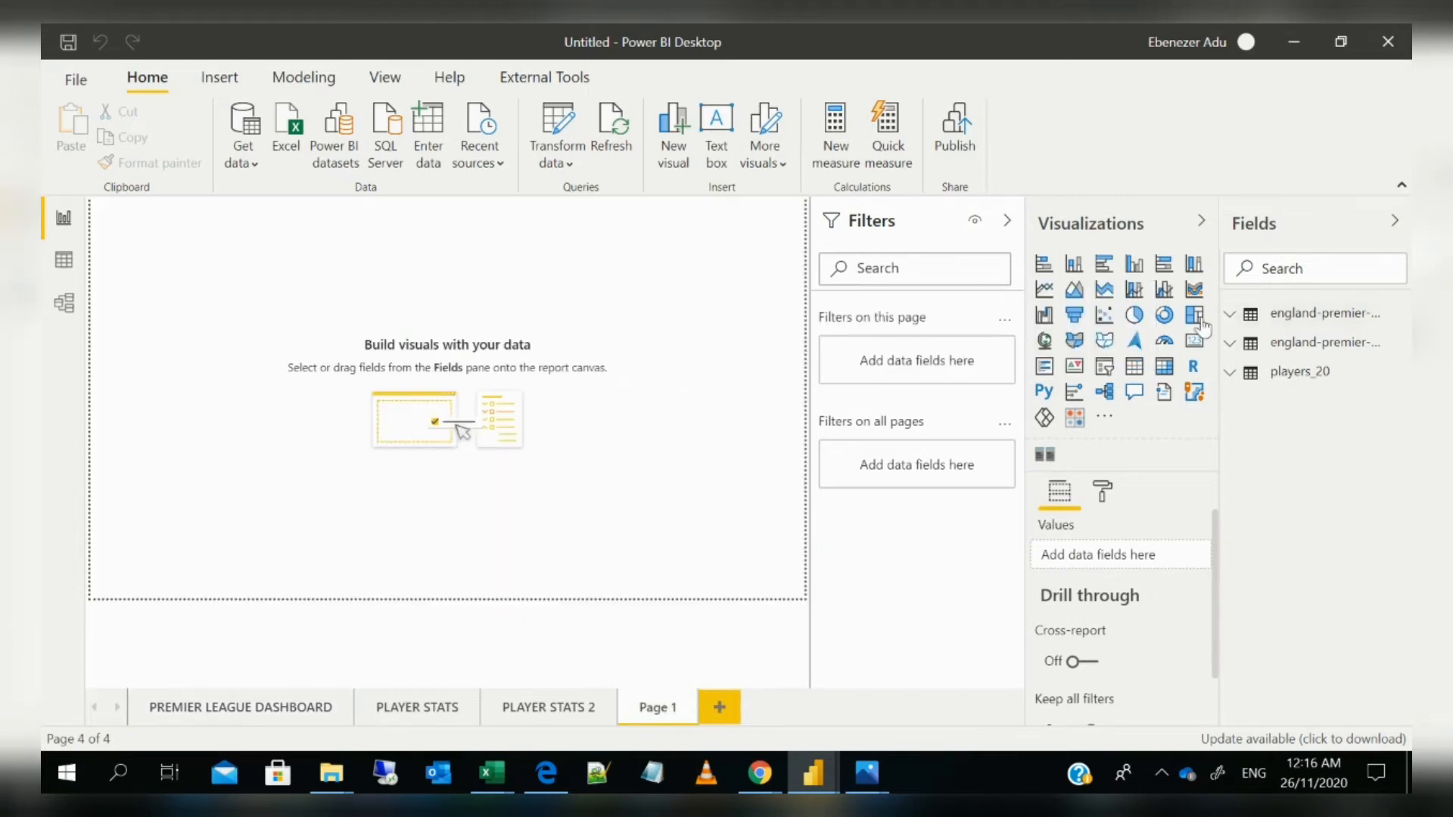
pyautogui.click(1133, 368)
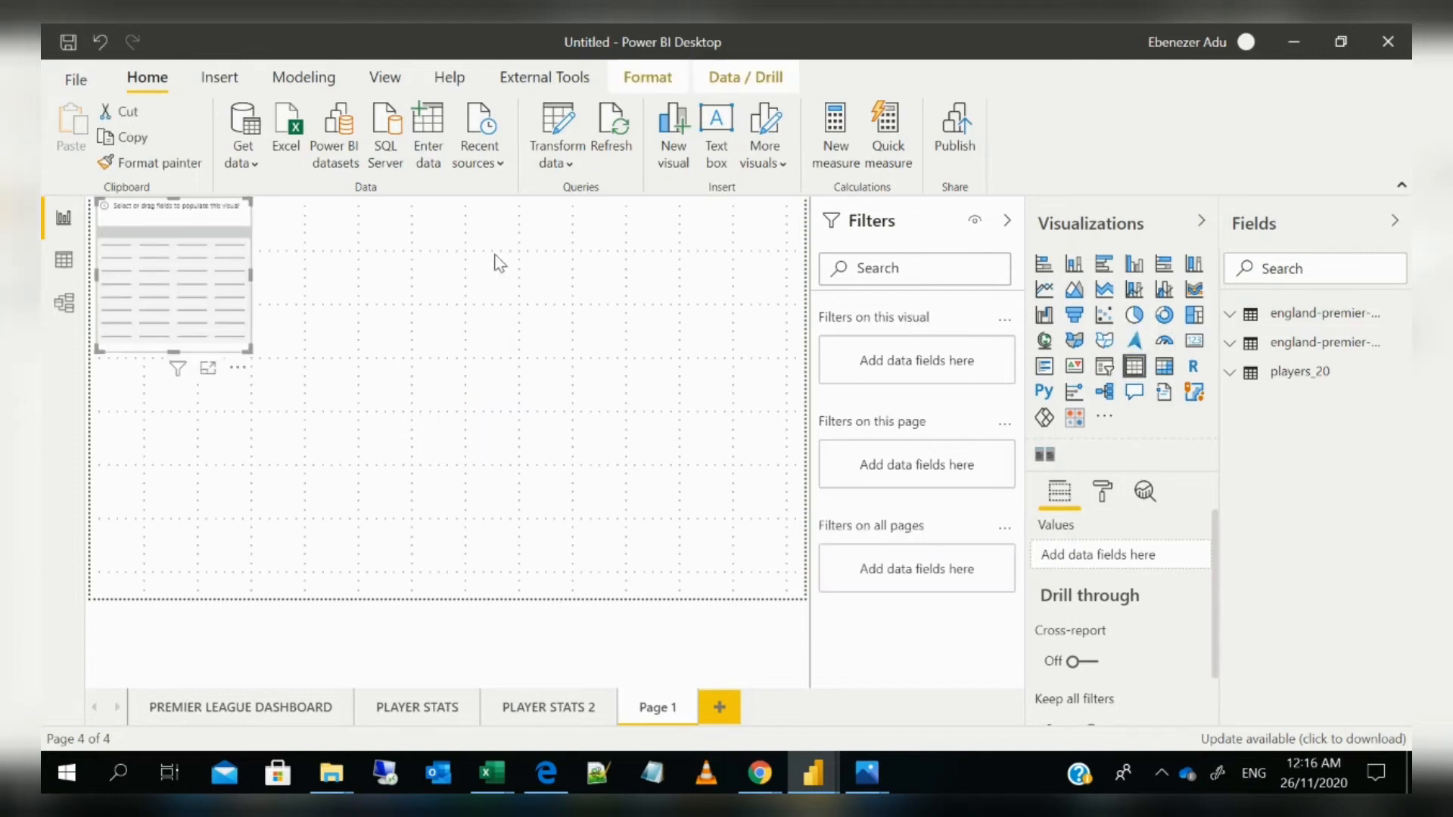
pyautogui.moveTo(248, 352); pyautogui.dragTo(682, 514)
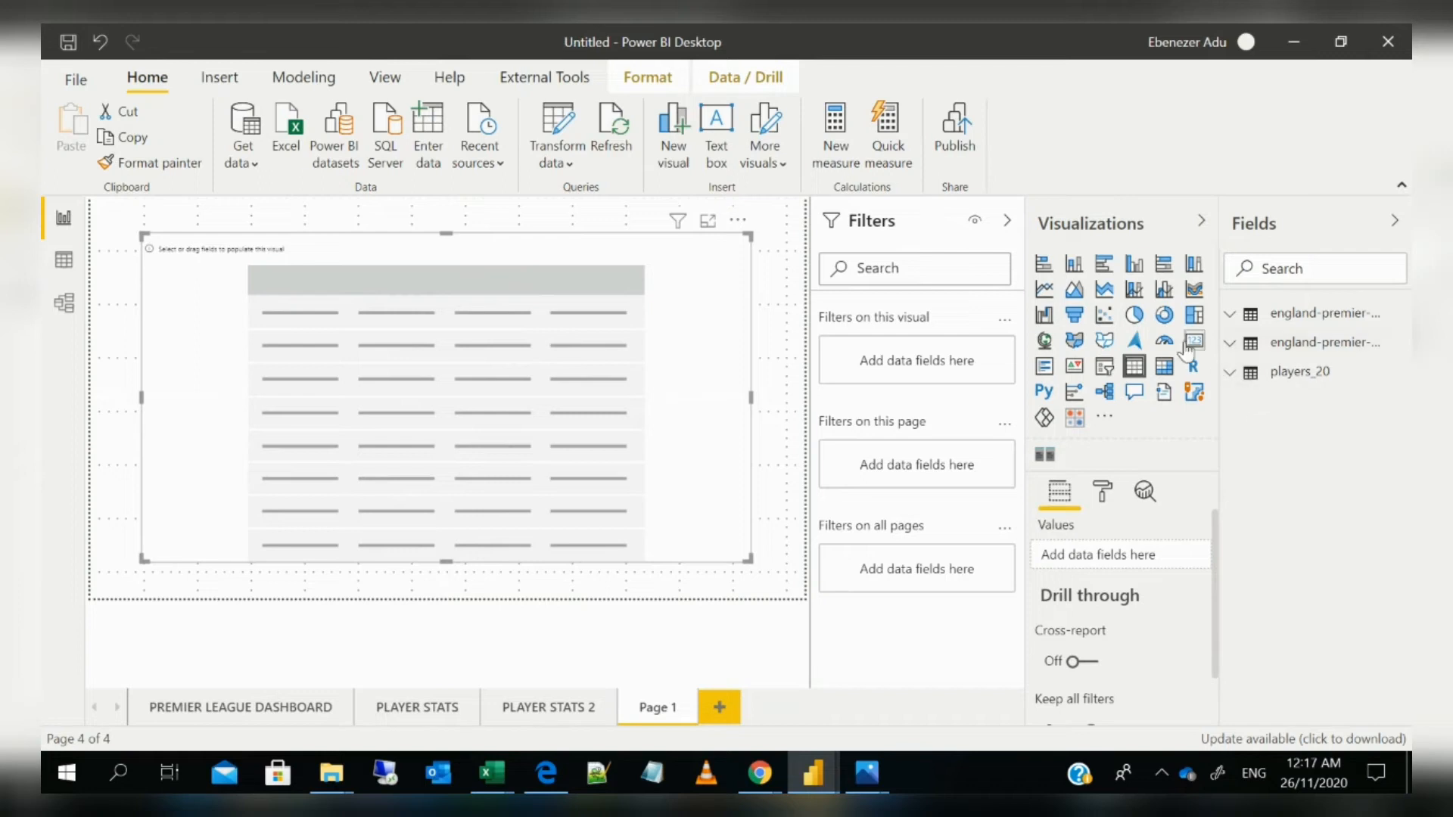
# Fill the table visual with Team, unsummarized Count.Game Week and Results from england-premier-league-matches-2018-to-2019-stats (2), sorted by Count.Game Week
pyautogui.click(1229, 348)
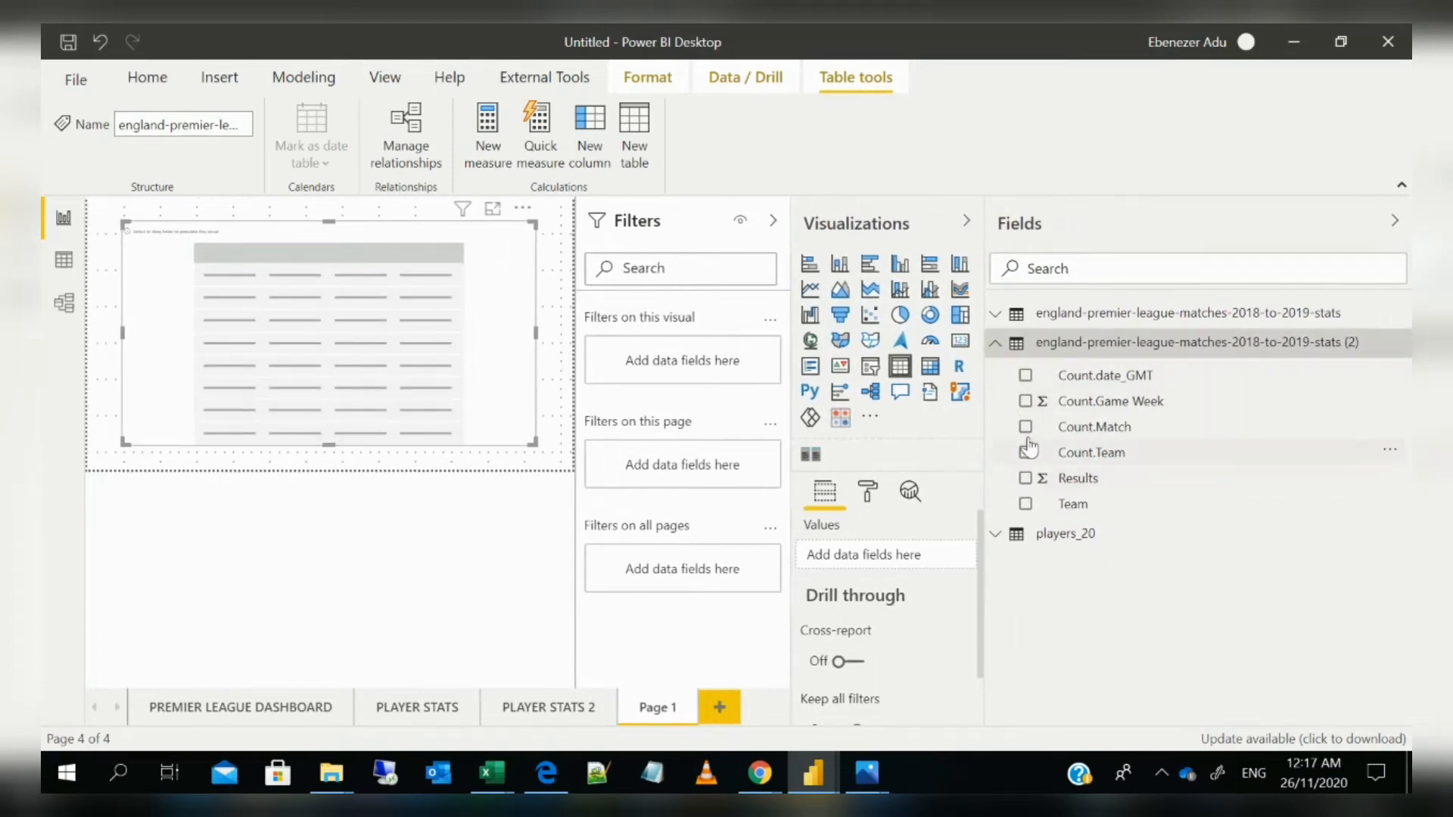
pyautogui.click(1025, 505)
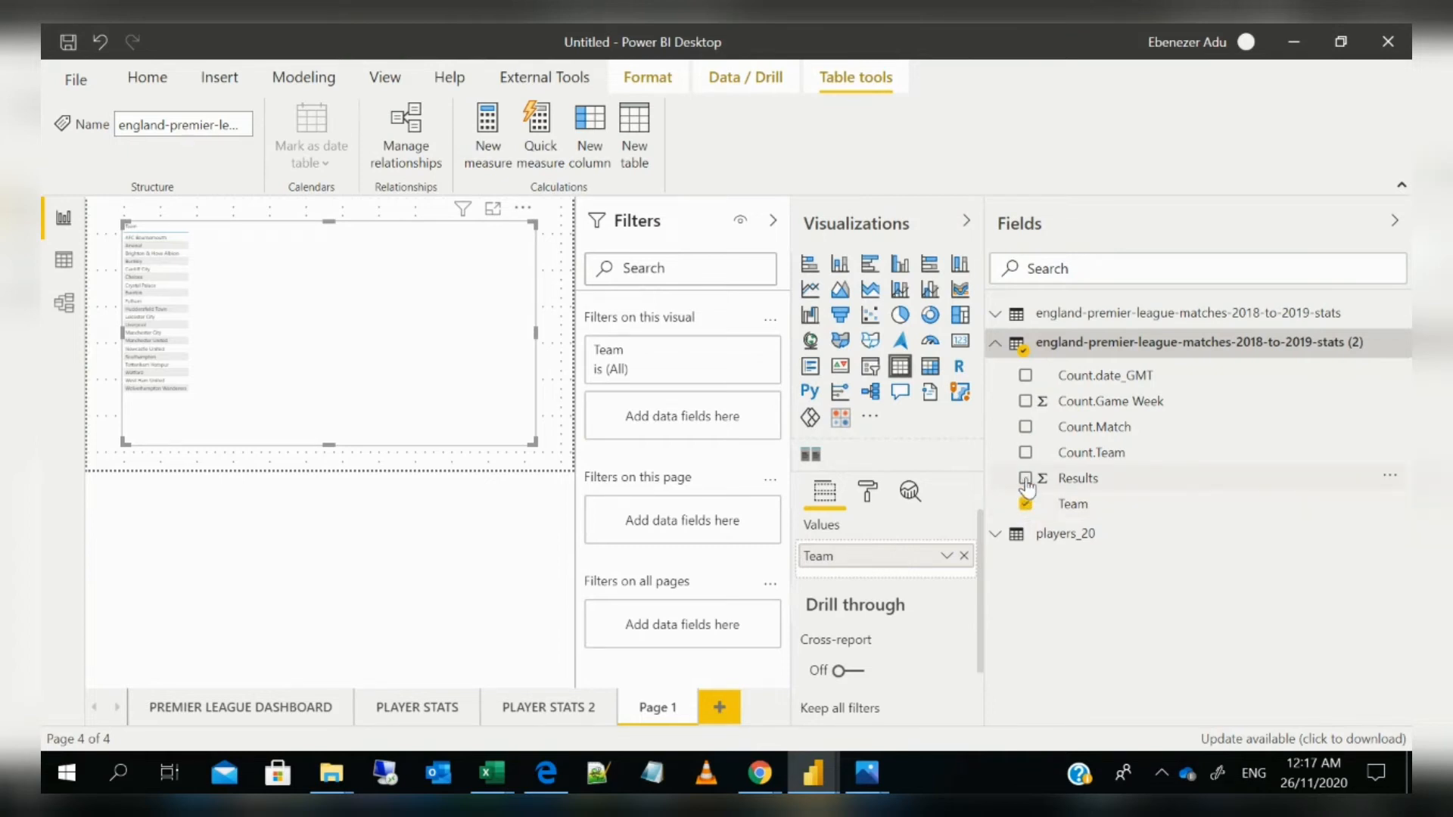
pyautogui.click(1033, 407)
pyautogui.click(1027, 402)
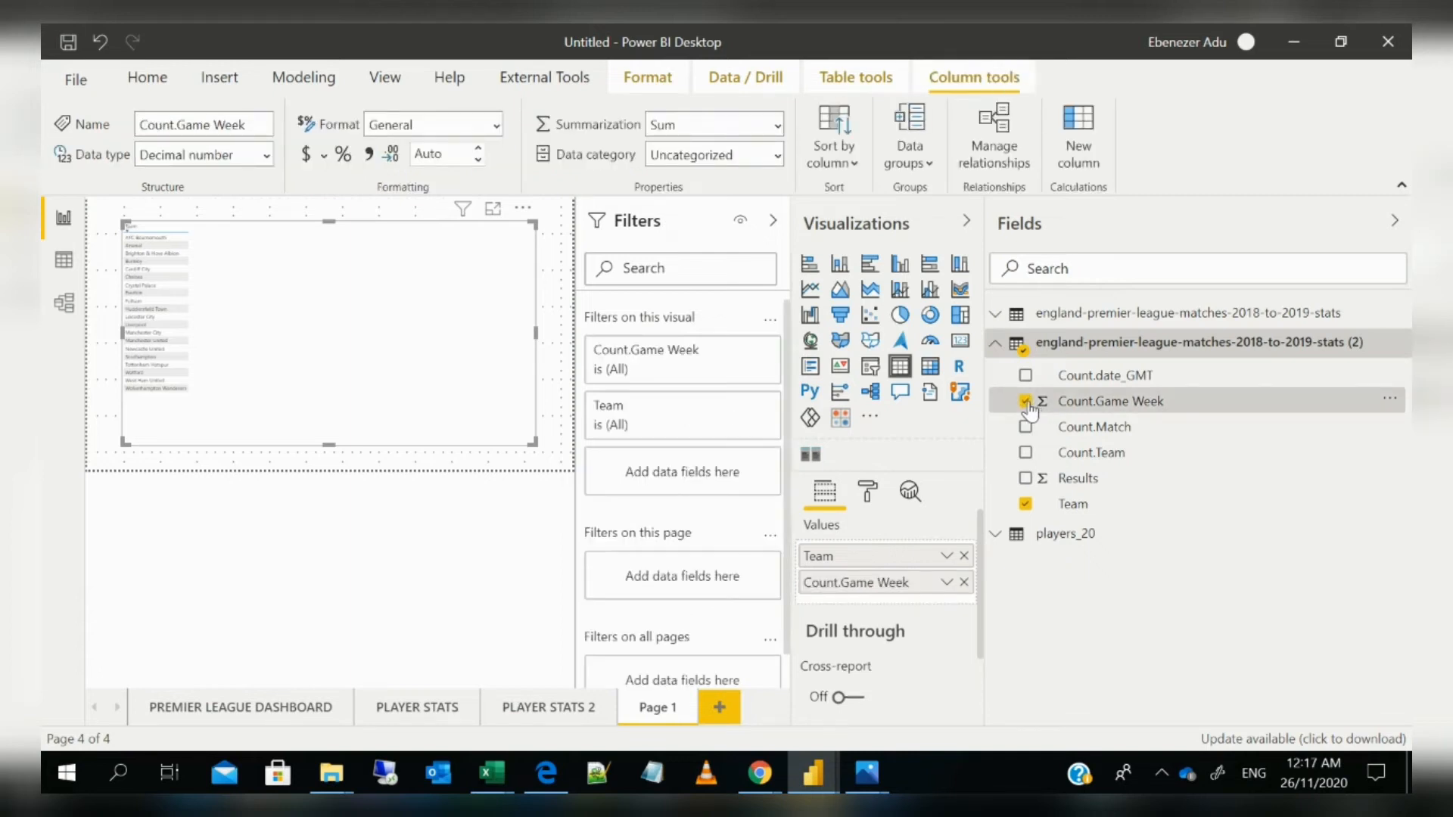
pyautogui.click(946, 582)
pyautogui.click(980, 288)
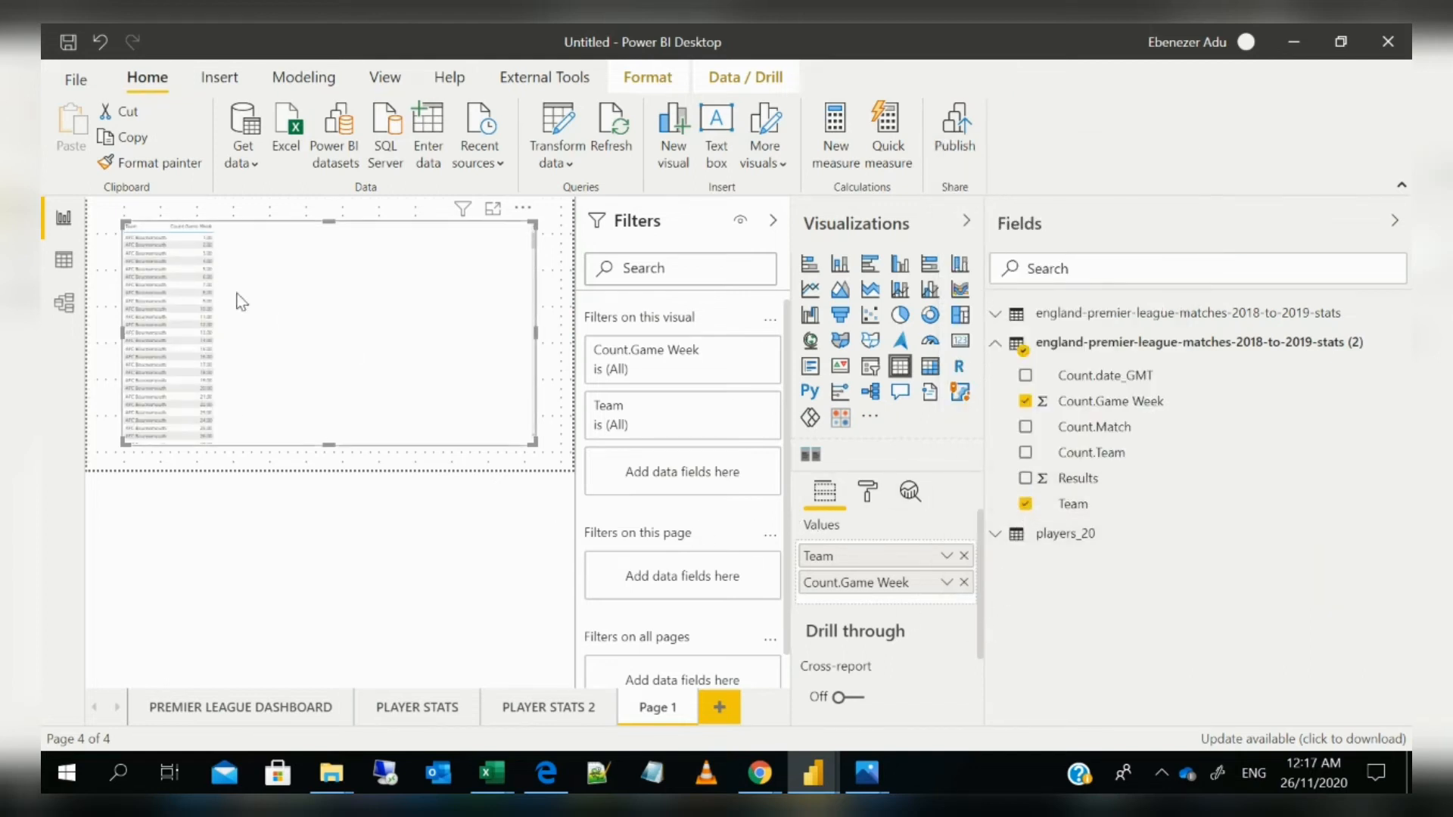
pyautogui.click(194, 227)
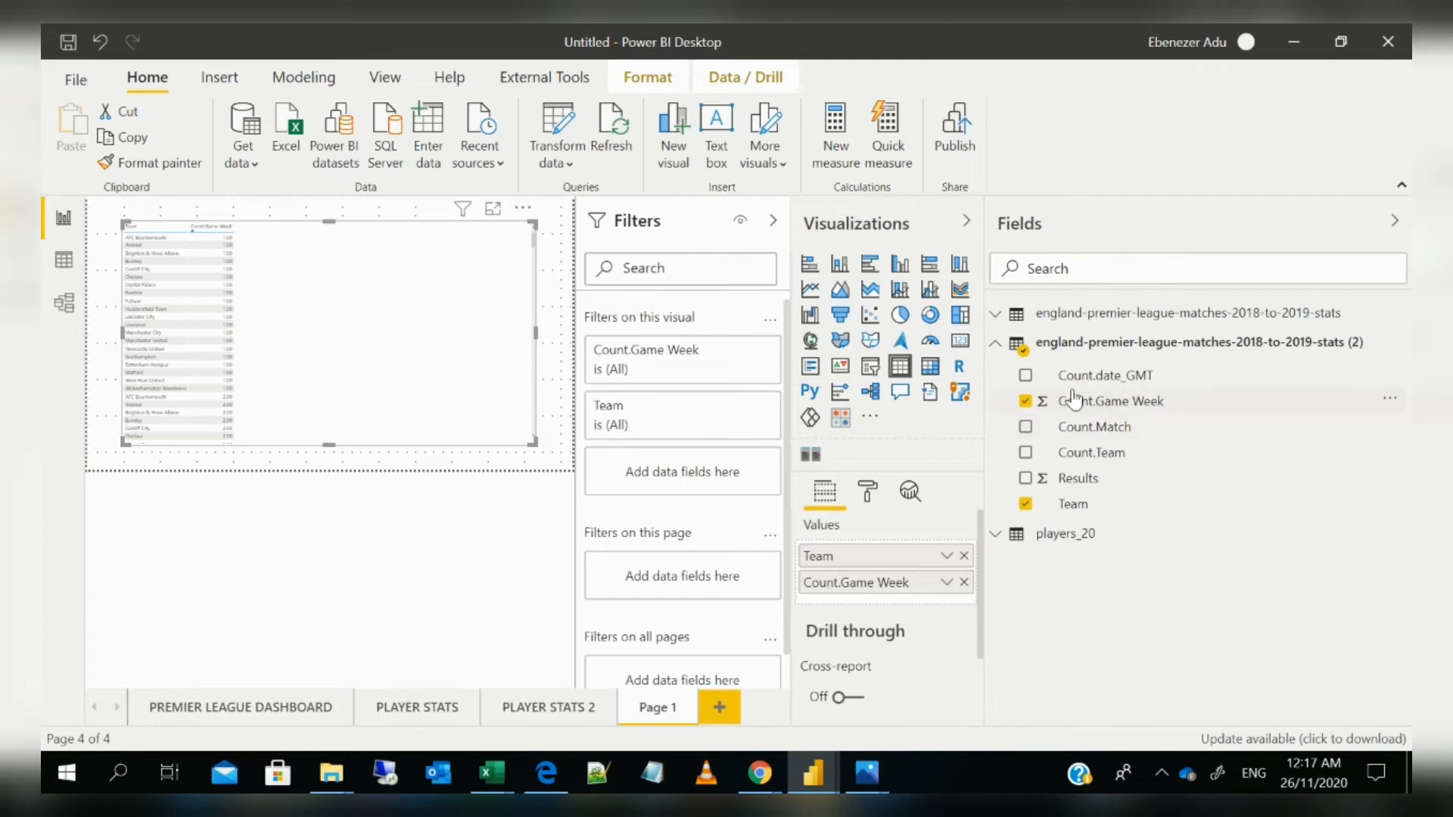
pyautogui.moveTo(1083, 480); pyautogui.dragTo(879, 603)
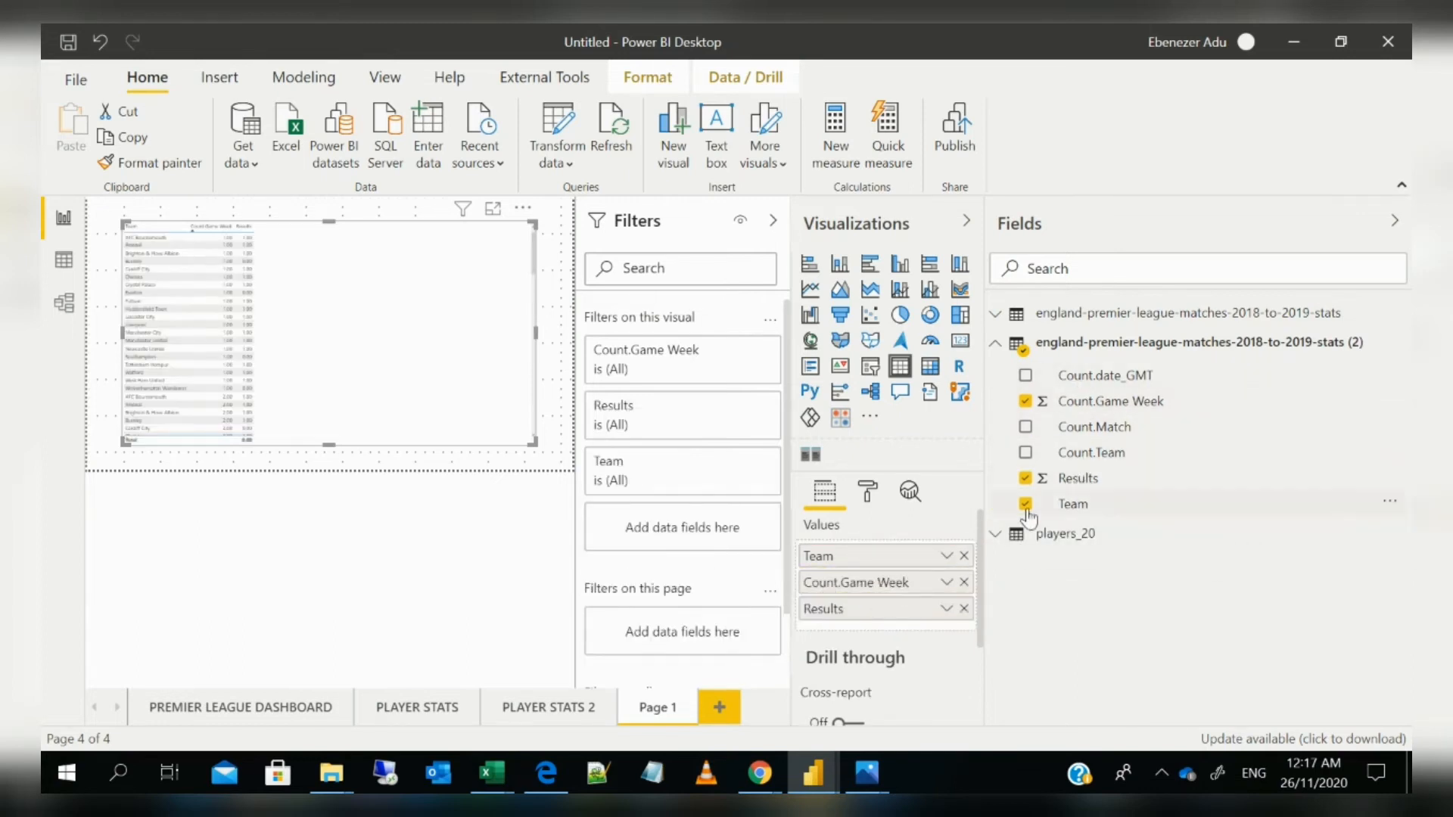
# Check the decimal places set for the Game Week column in the england-premier-league-matches-2018-to-2019-stats data
pyautogui.click(64, 260)
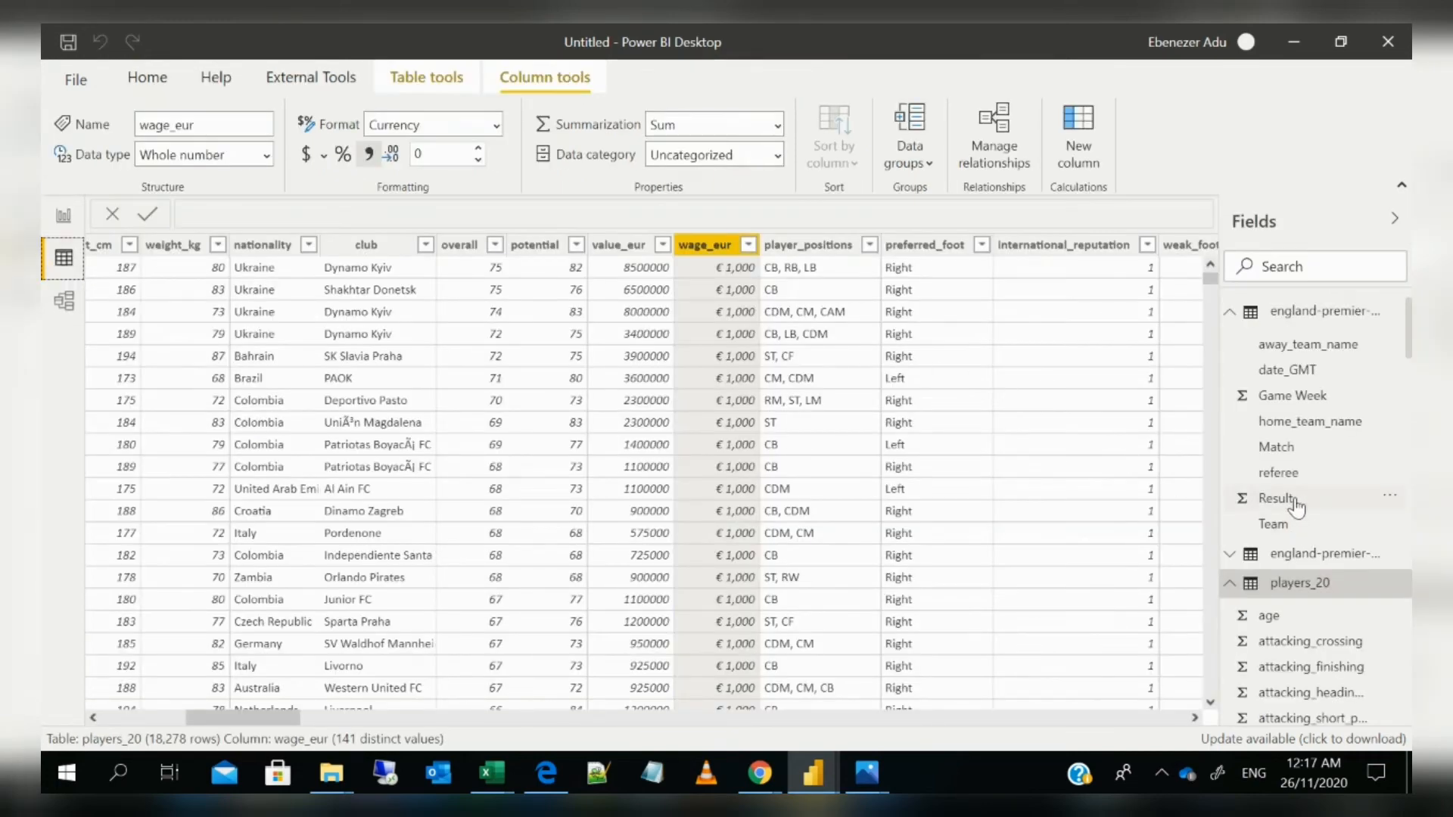
pyautogui.click(1288, 396)
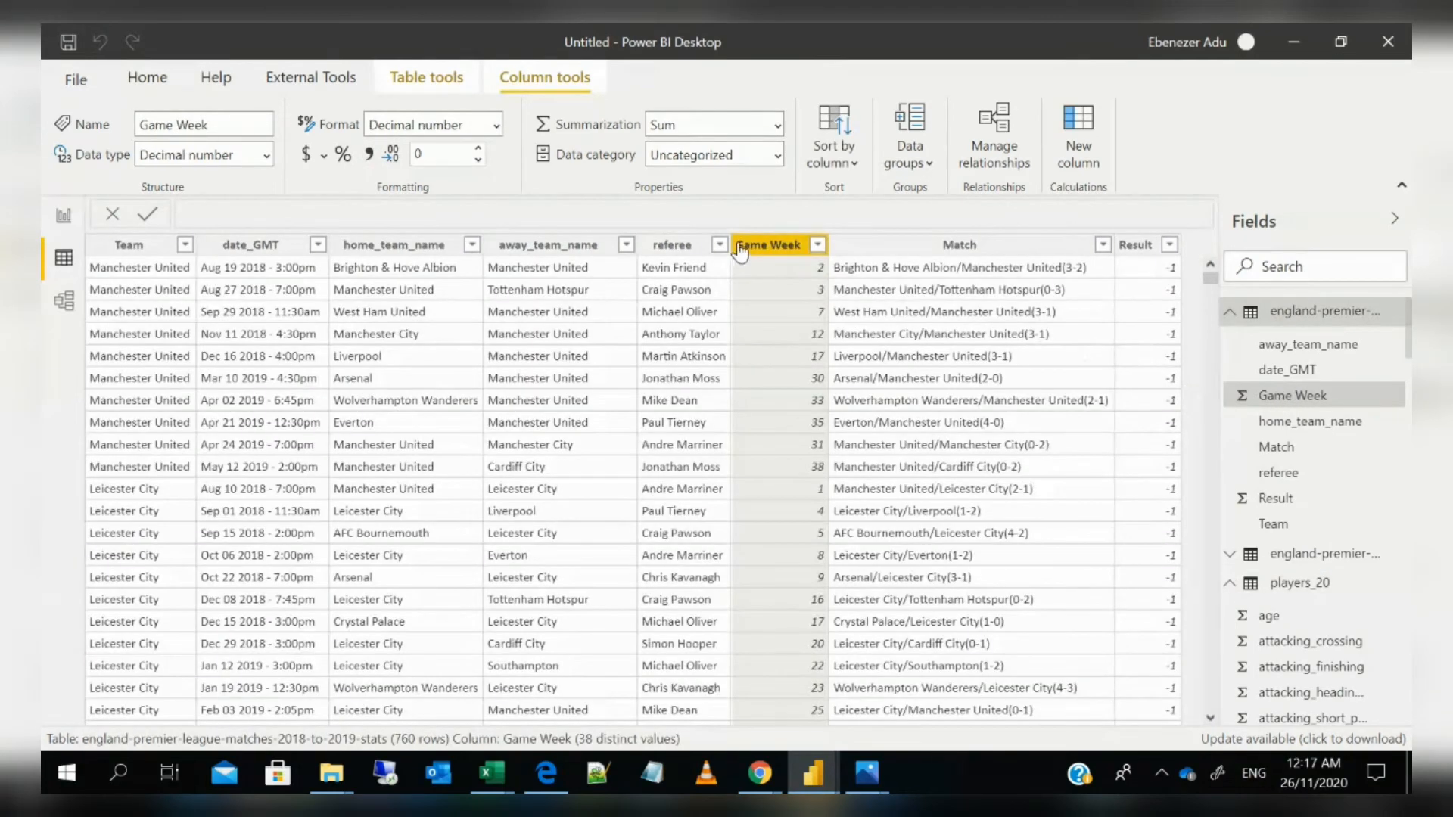
pyautogui.doubleClick(428, 151)
# Convert the table visual on Page 1 into a matrix with Team rows, Count.Game Week columns and Results values
pyautogui.click(65, 219)
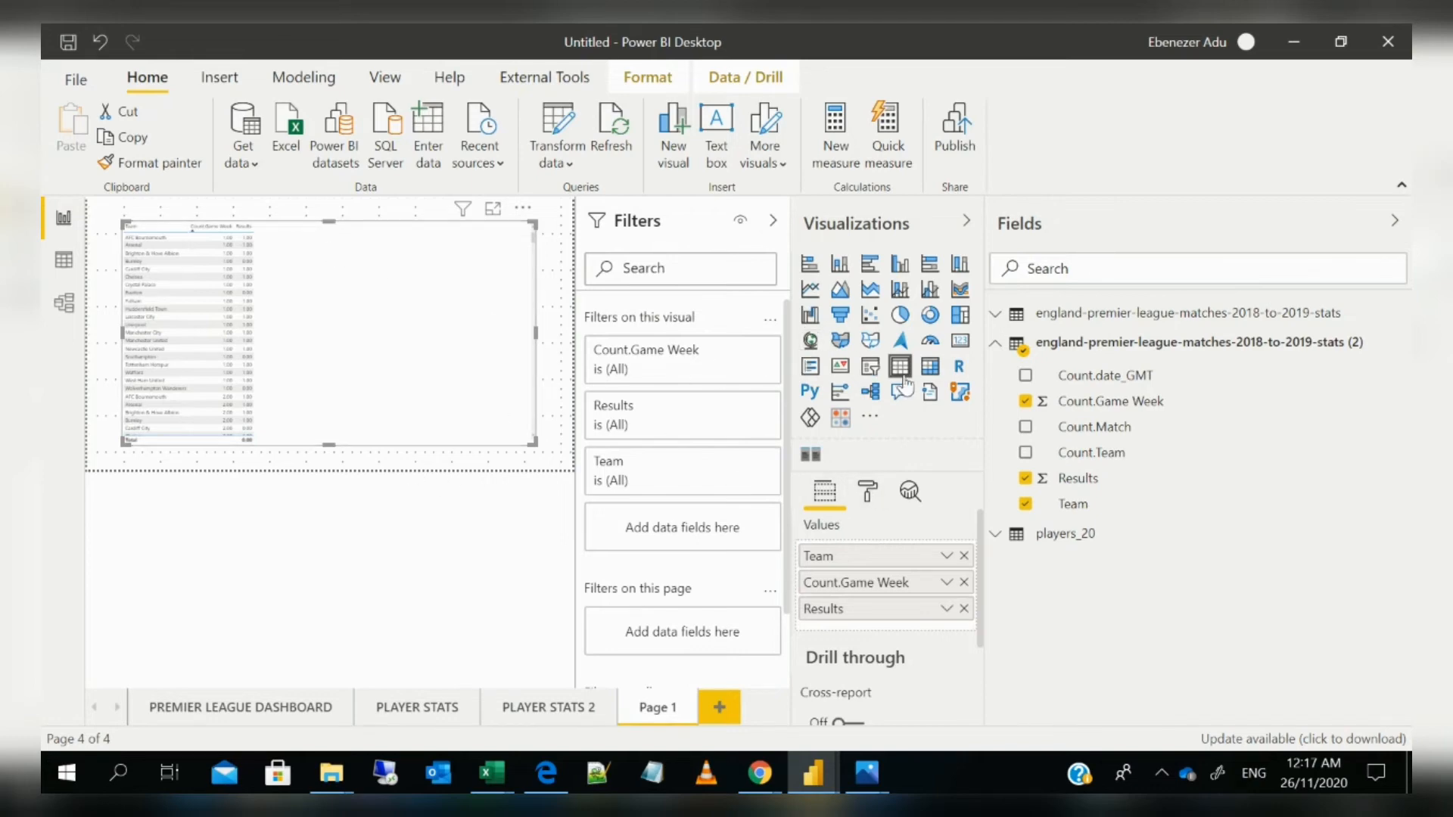
pyautogui.click(929, 370)
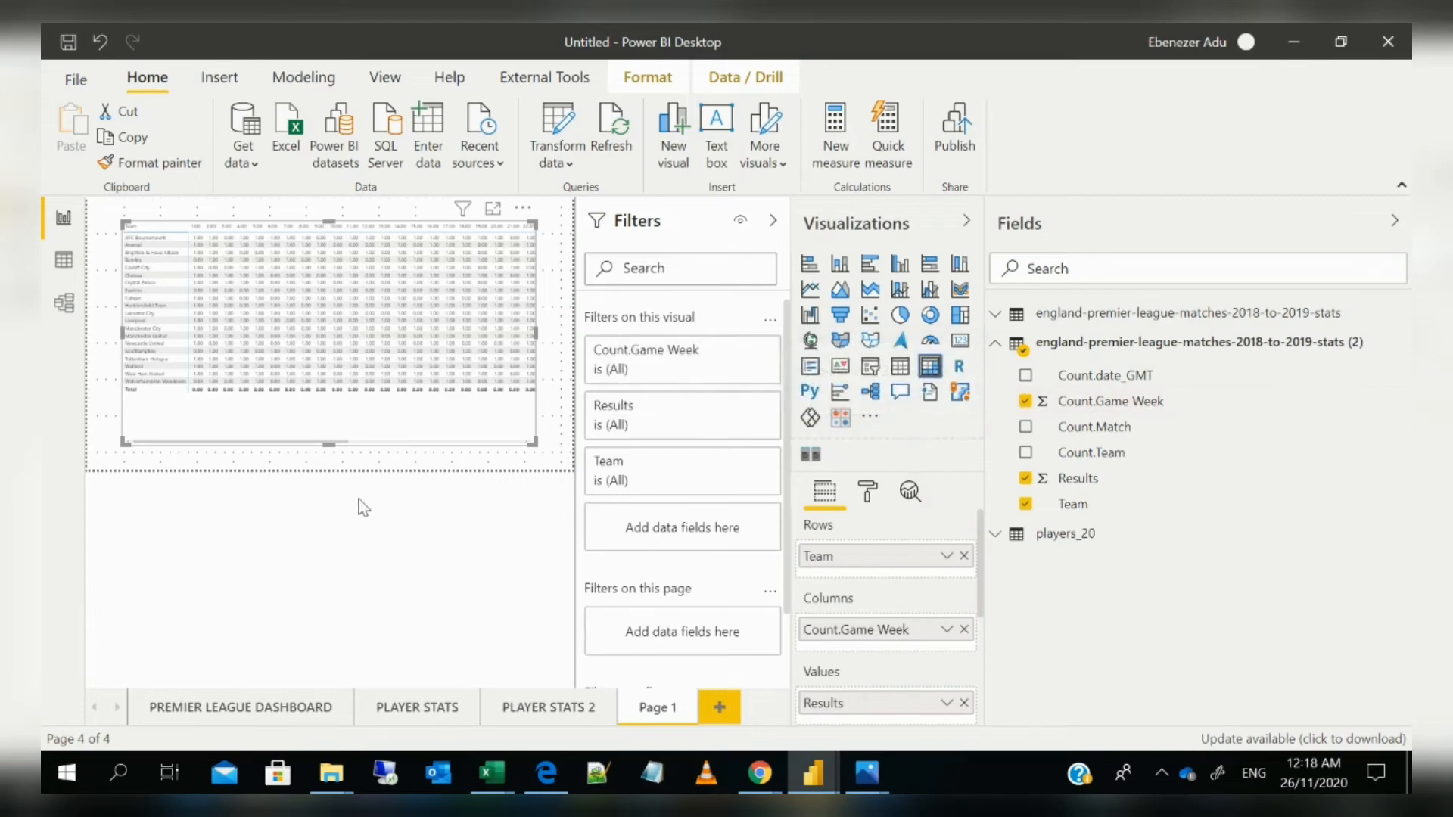
# Format the Game Week column of the england-premier-league-matches-2018-to-2019-stats table as Whole number and return to the report
pyautogui.click(64, 260)
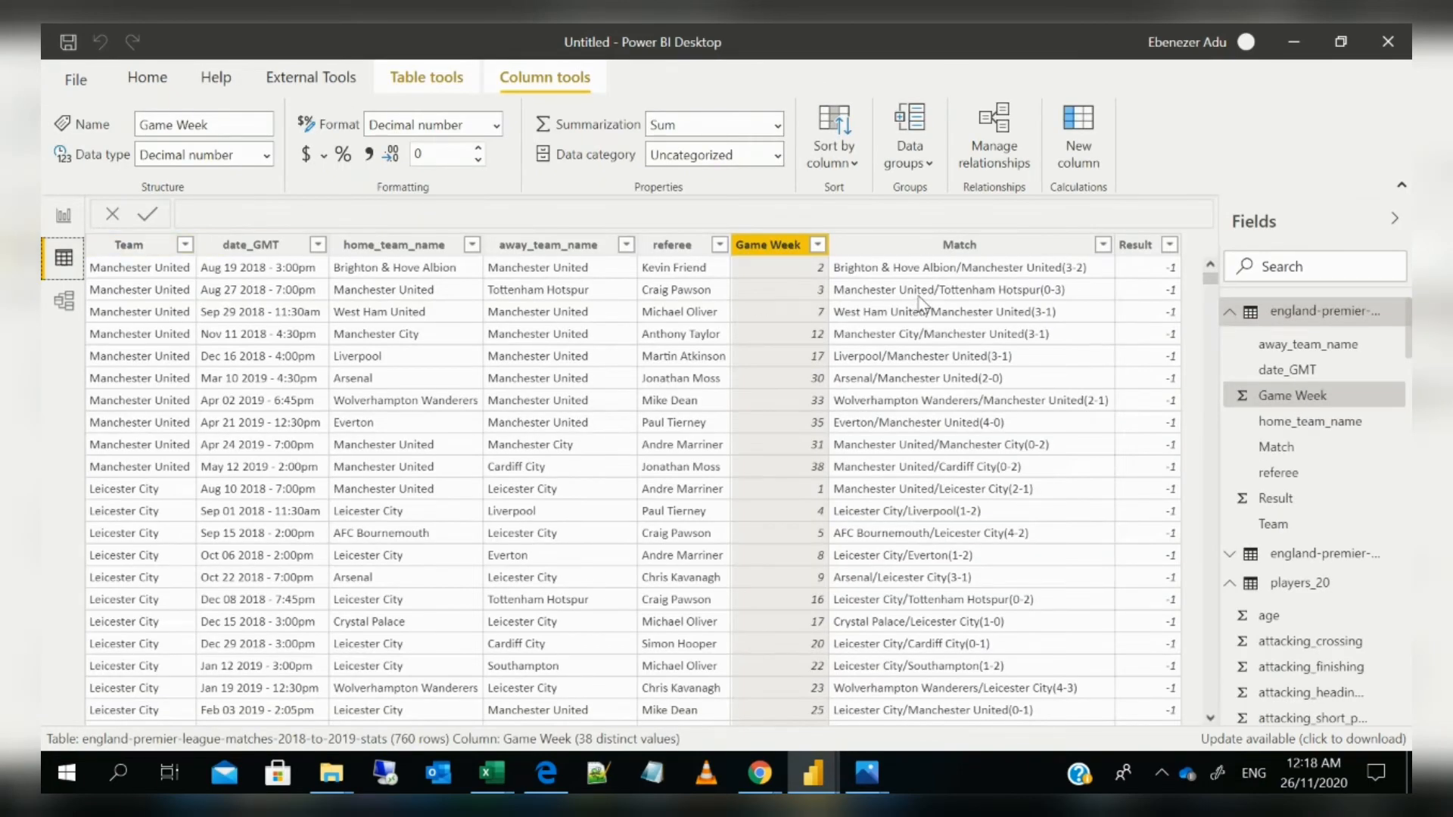
pyautogui.click(478, 155)
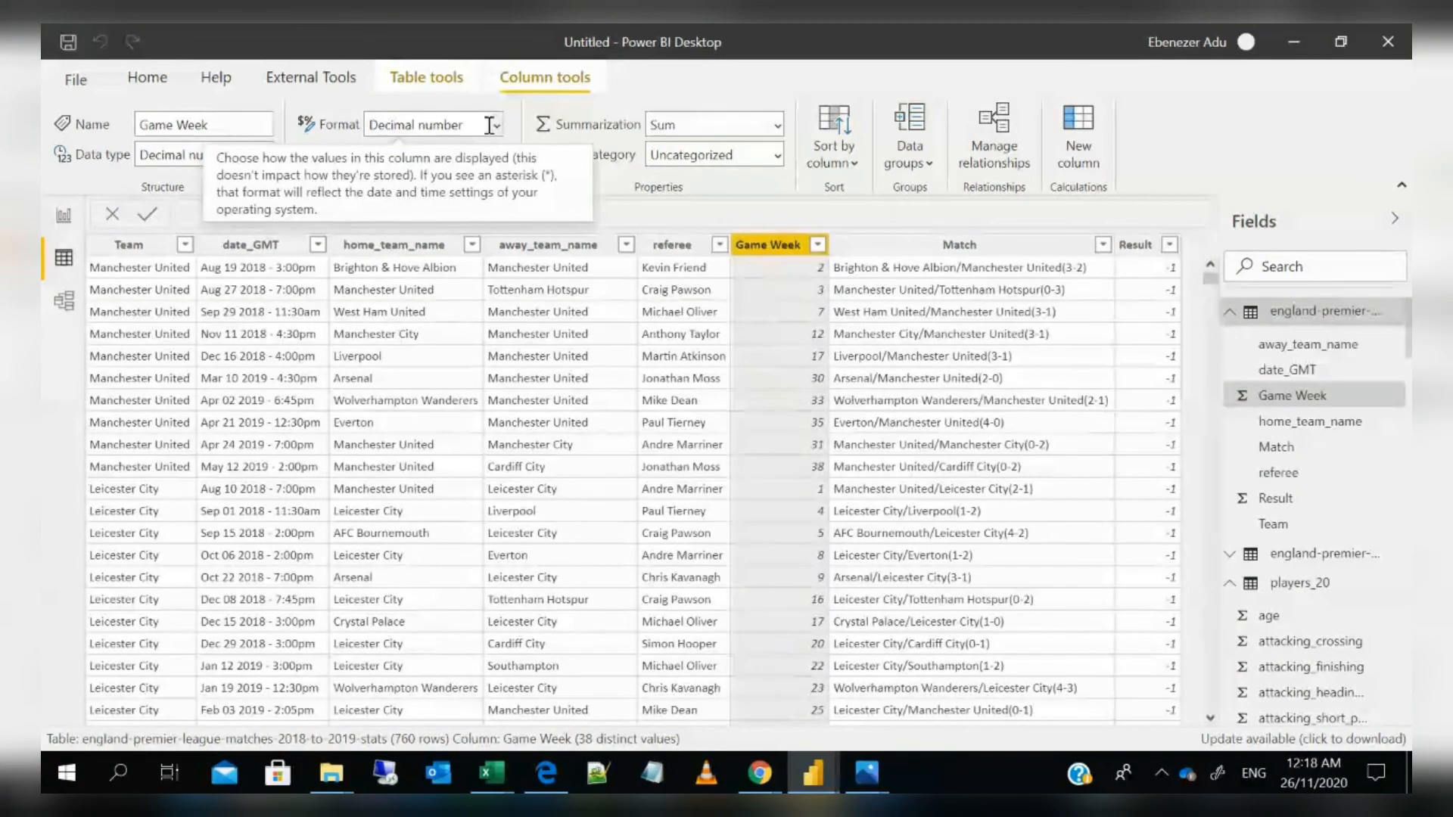
pyautogui.click(497, 126)
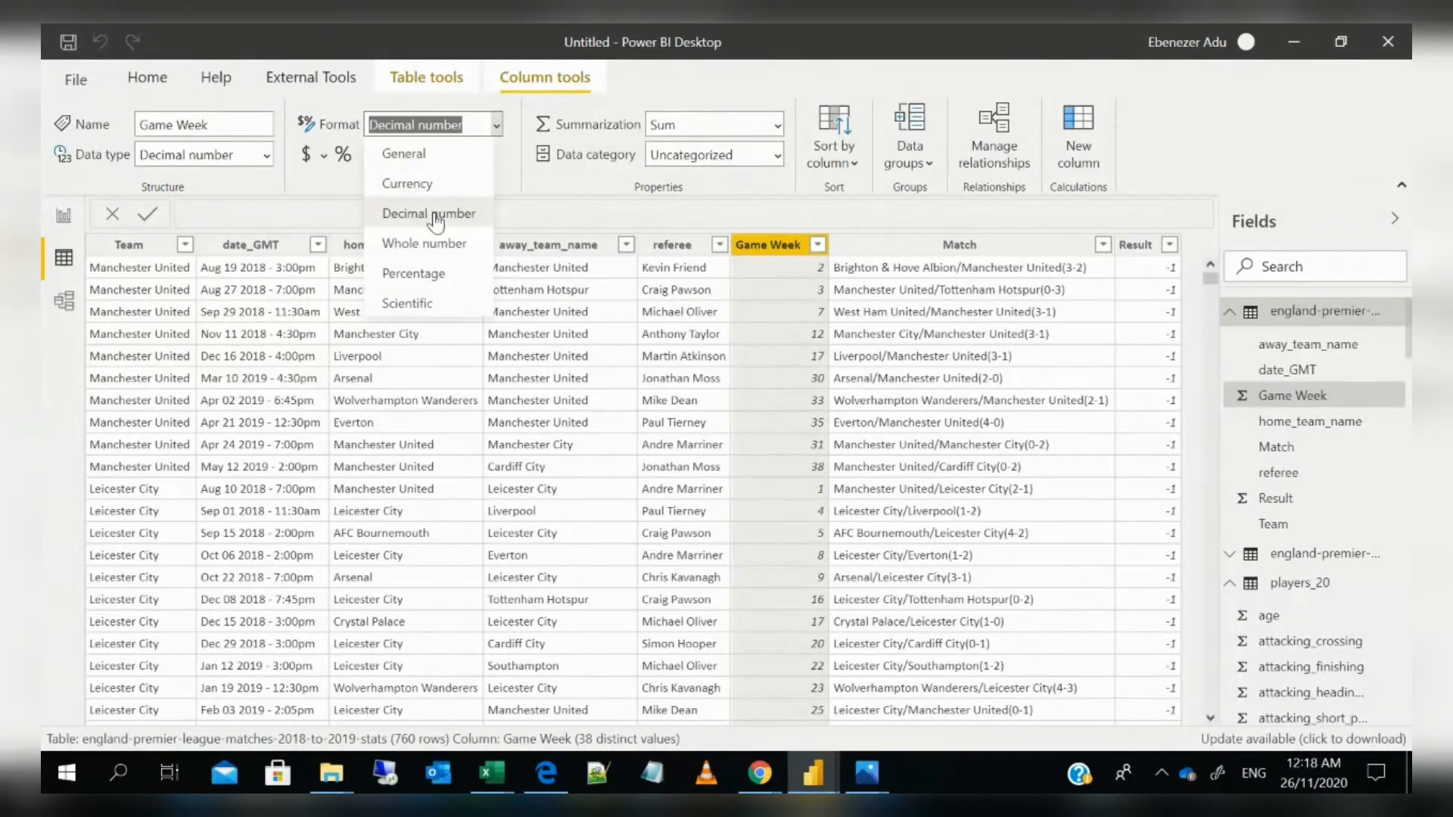
pyautogui.click(435, 249)
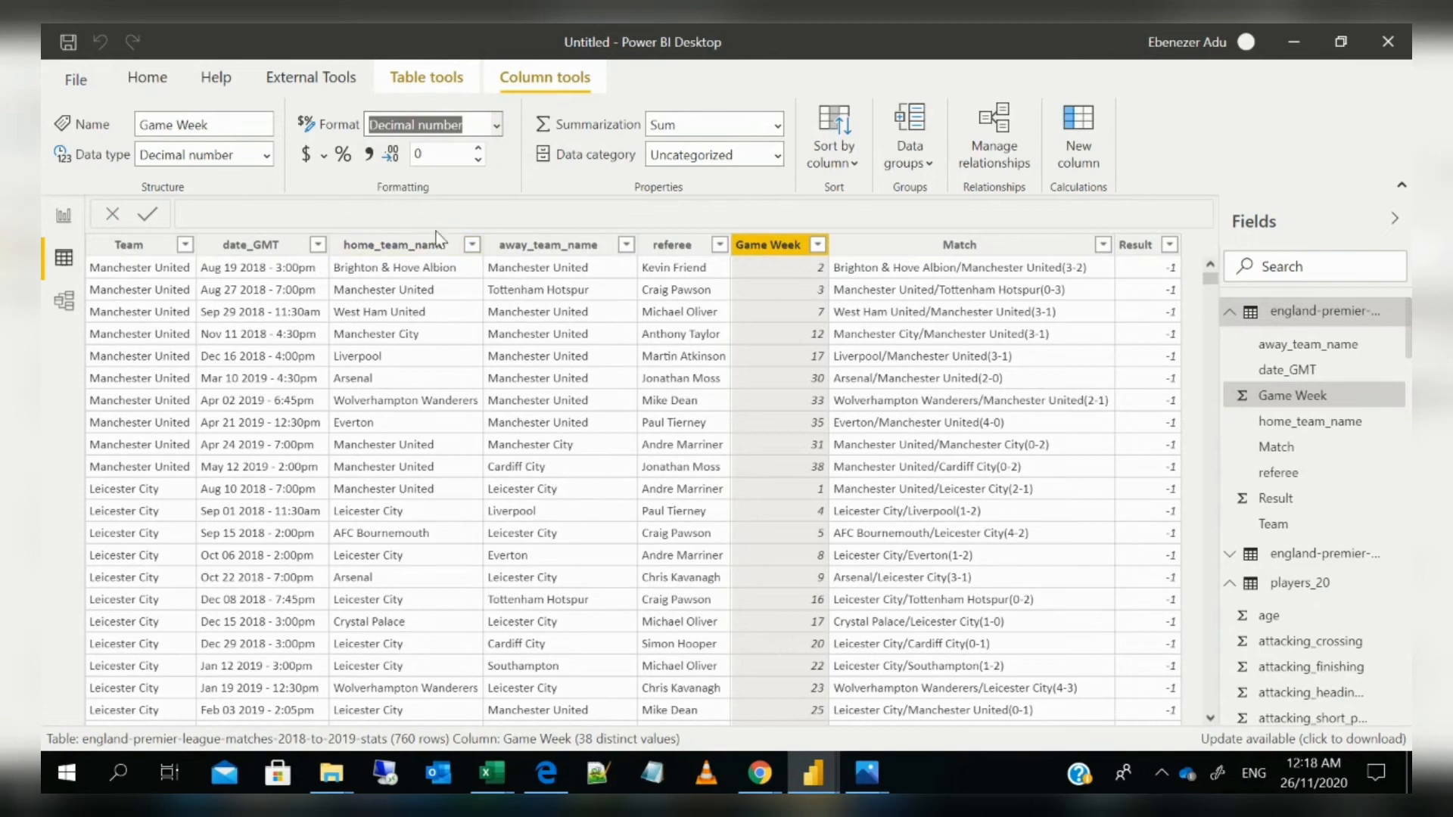
pyautogui.click(65, 227)
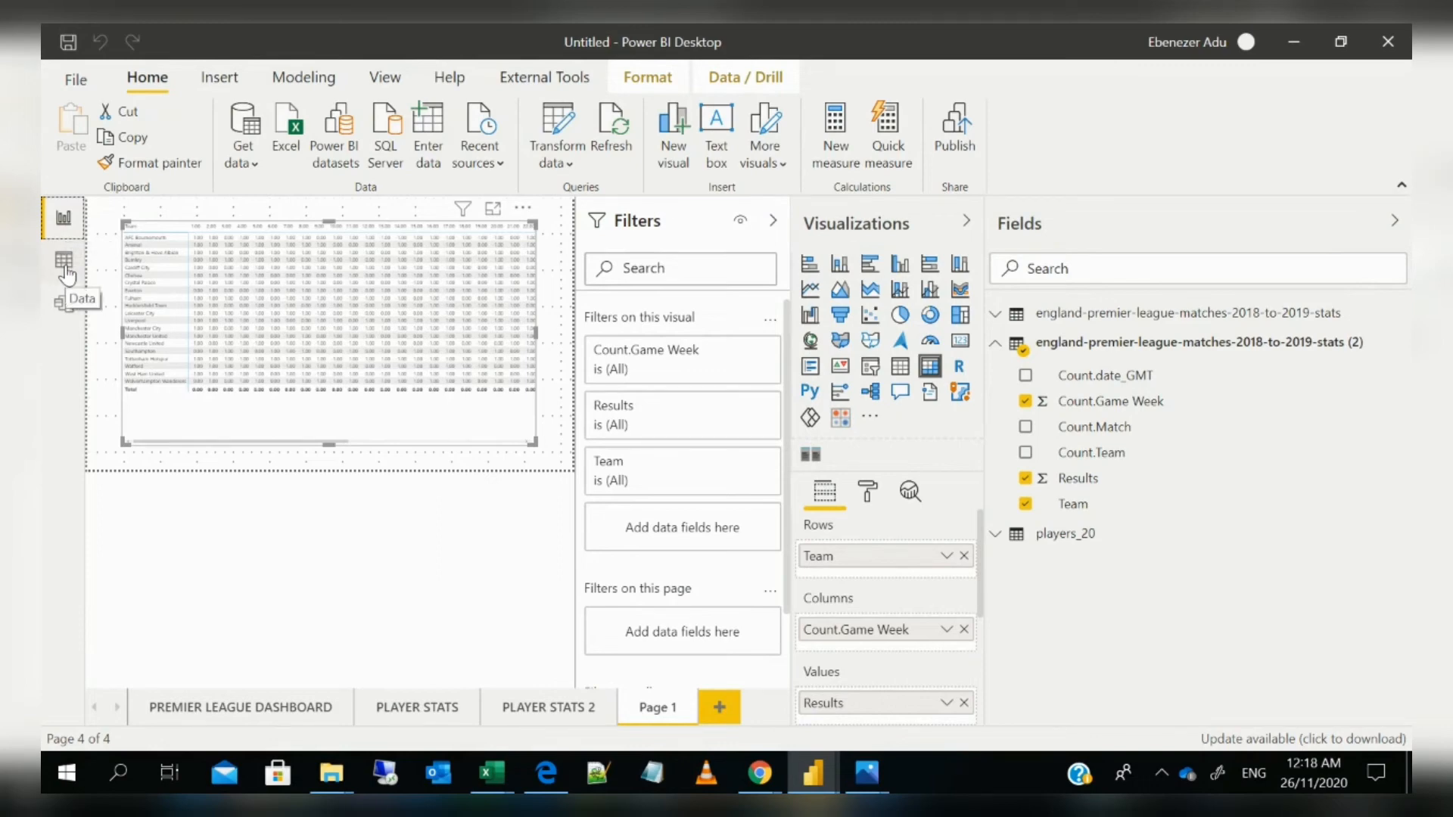
# Collapse the Filters and Visualizations panes to give the report page more room
pyautogui.click(946, 632)
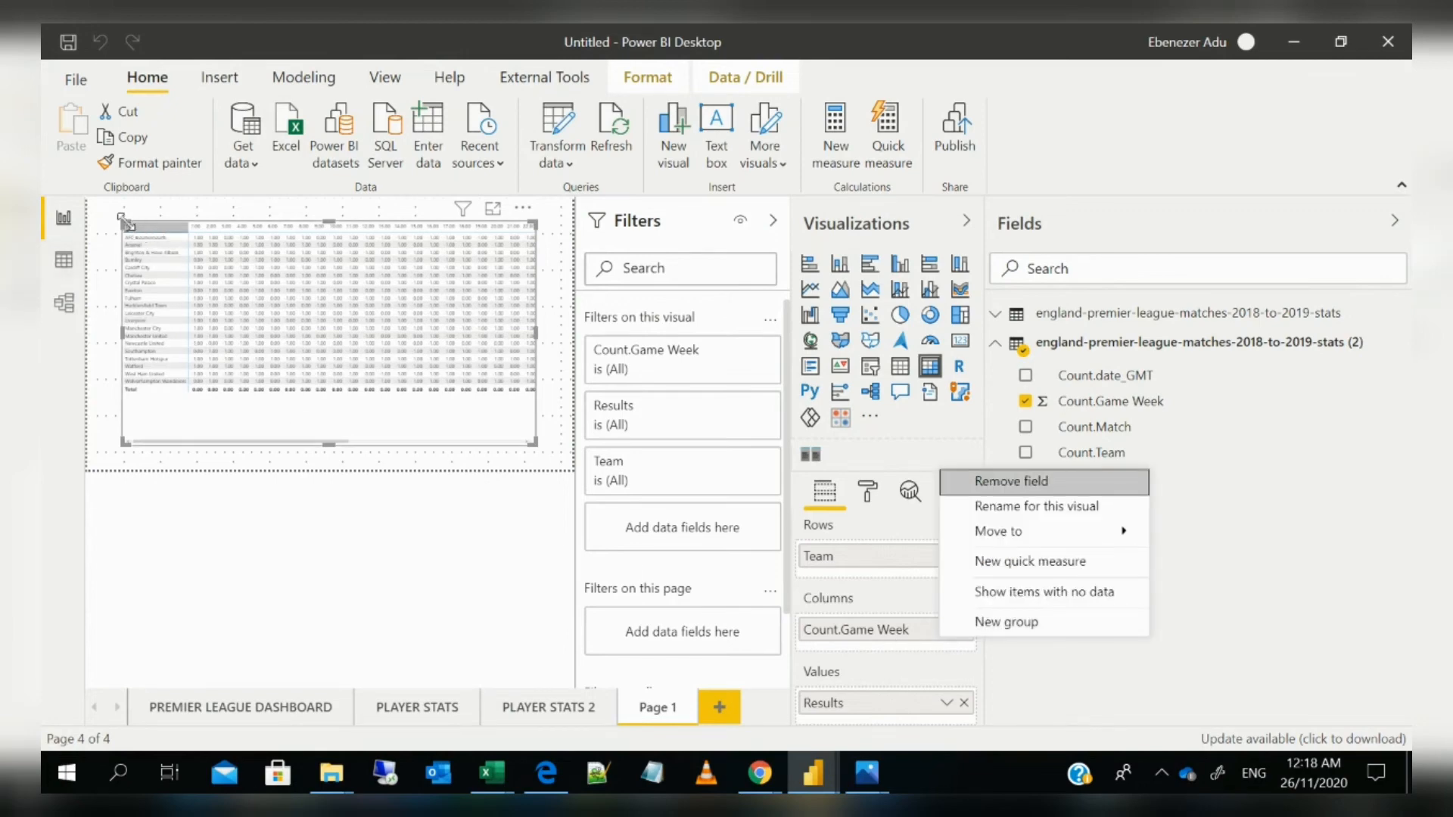
pyautogui.click(772, 220)
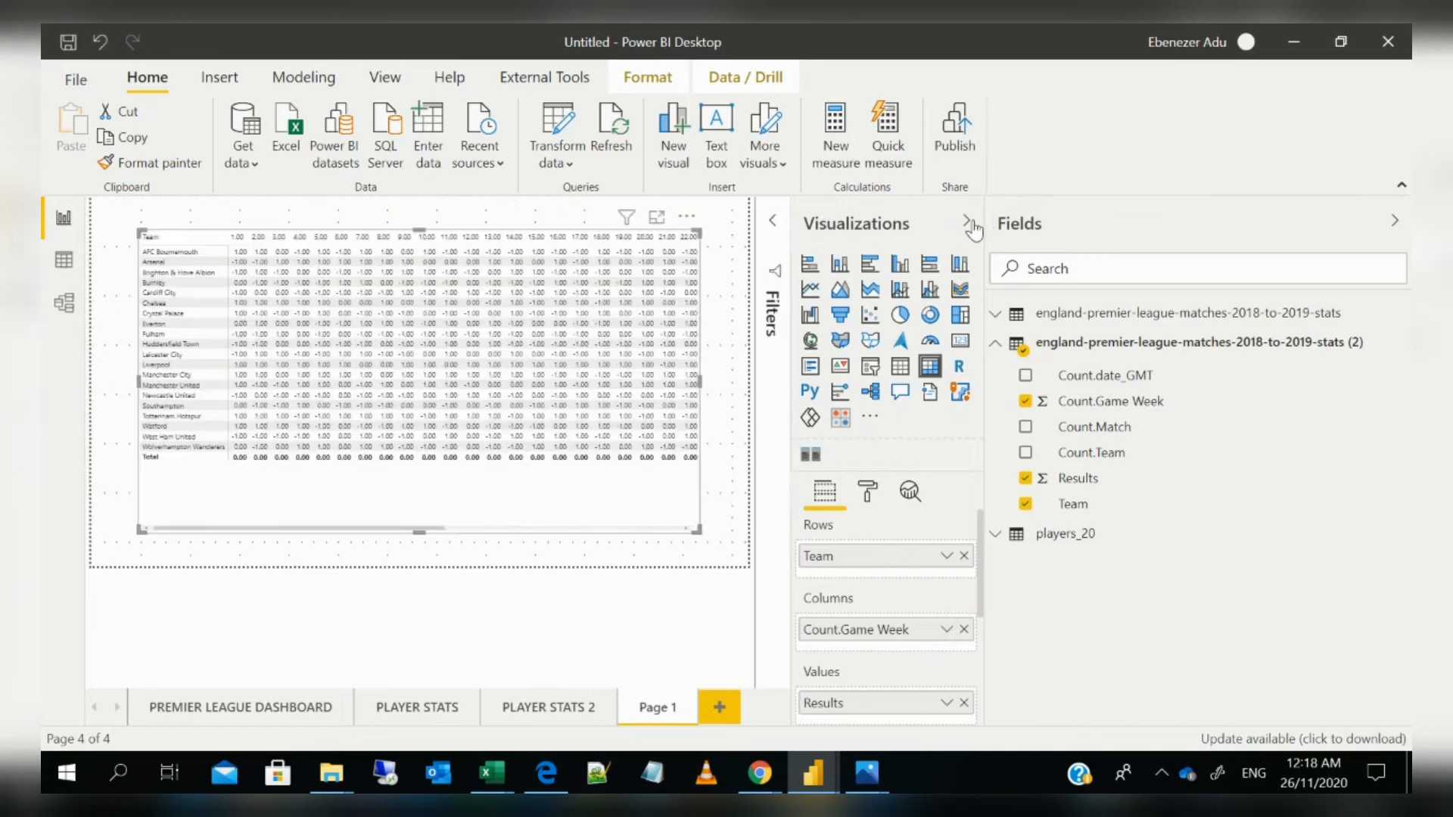
pyautogui.click(967, 221)
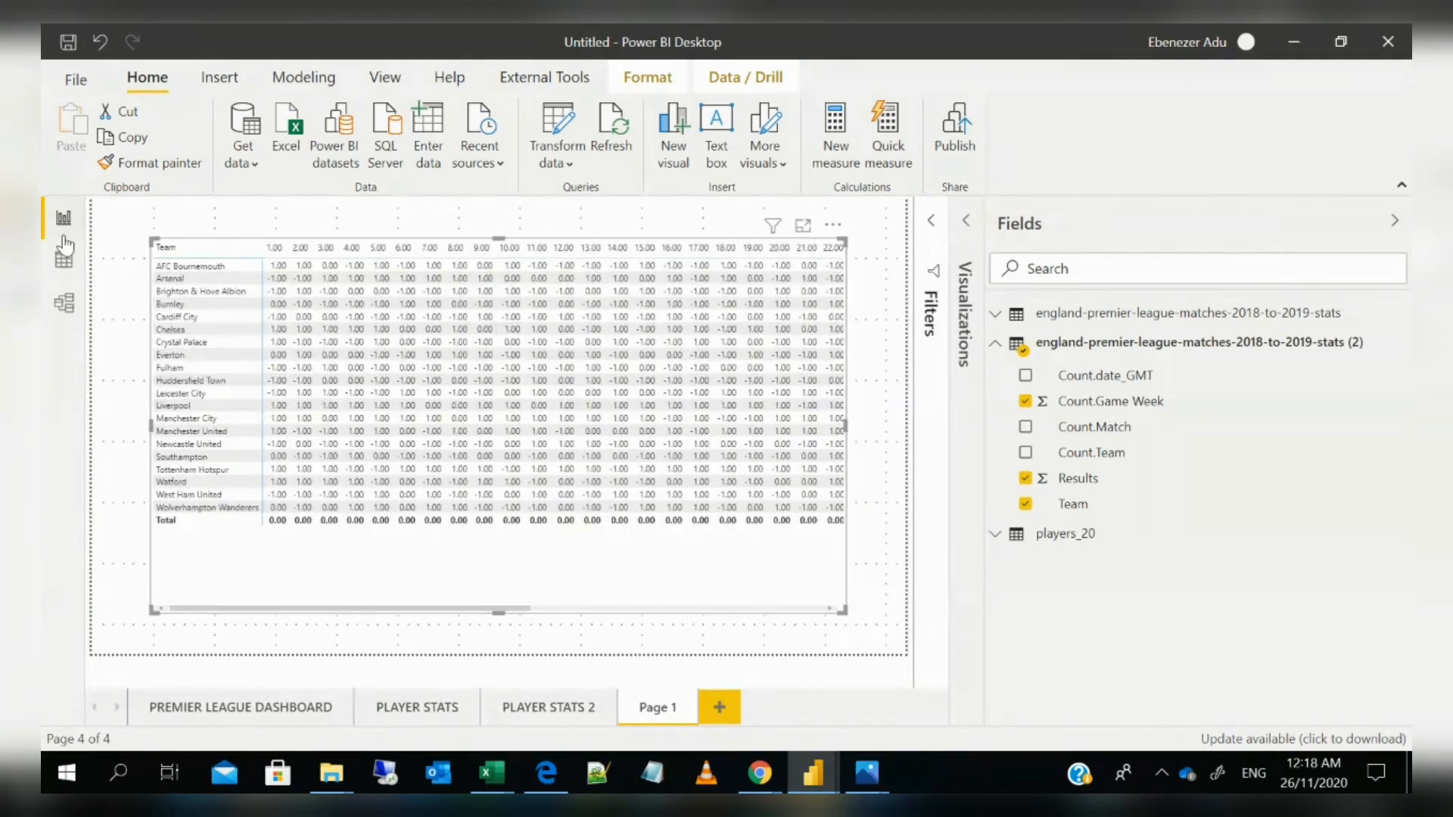
# Format Count.Game Week in the england-premier-league-matches-2018-to-2019-stats (2) table as Whole number with 0 decimal places, and return to the report
pyautogui.click(64, 258)
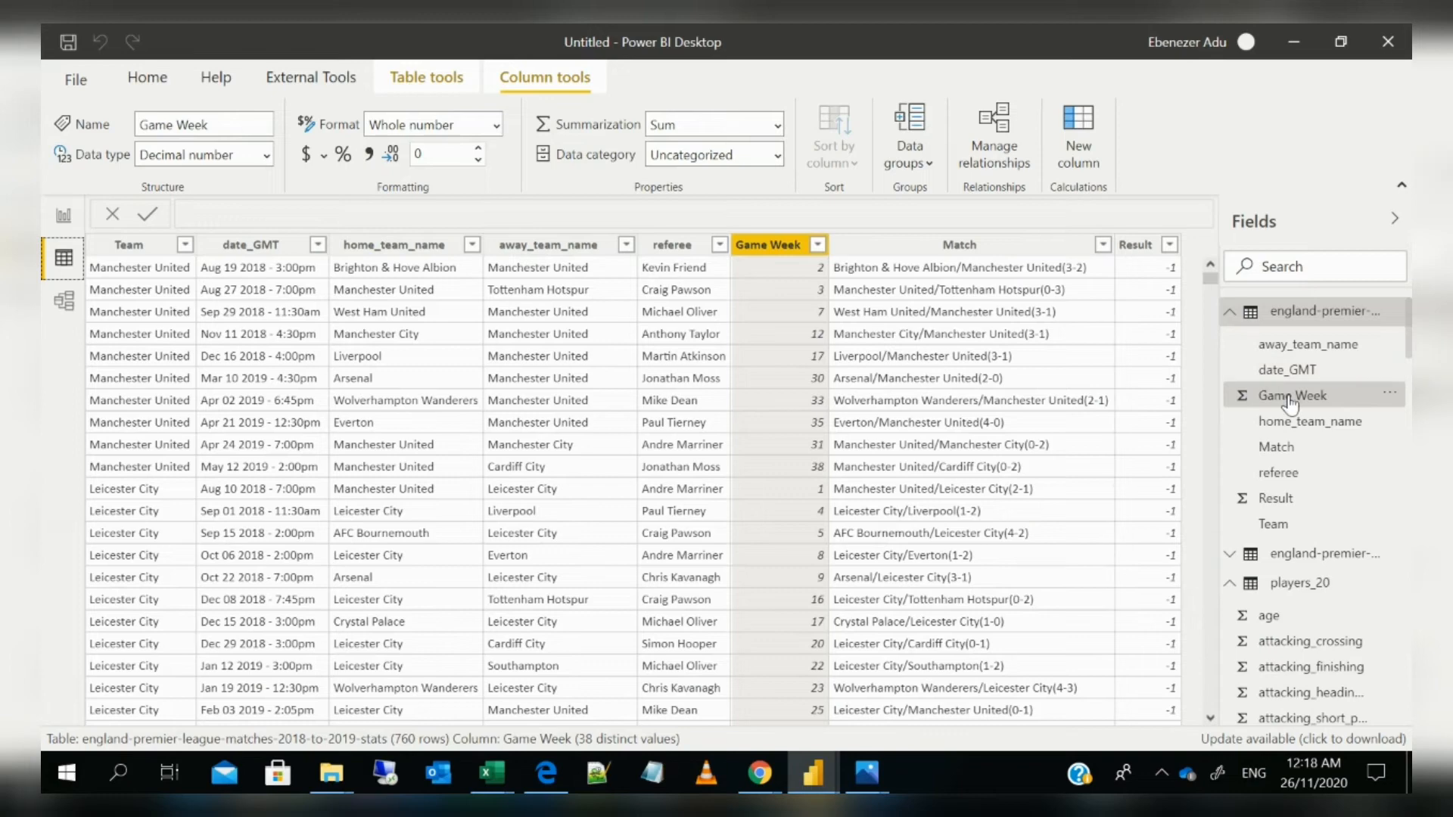
pyautogui.click(1287, 311)
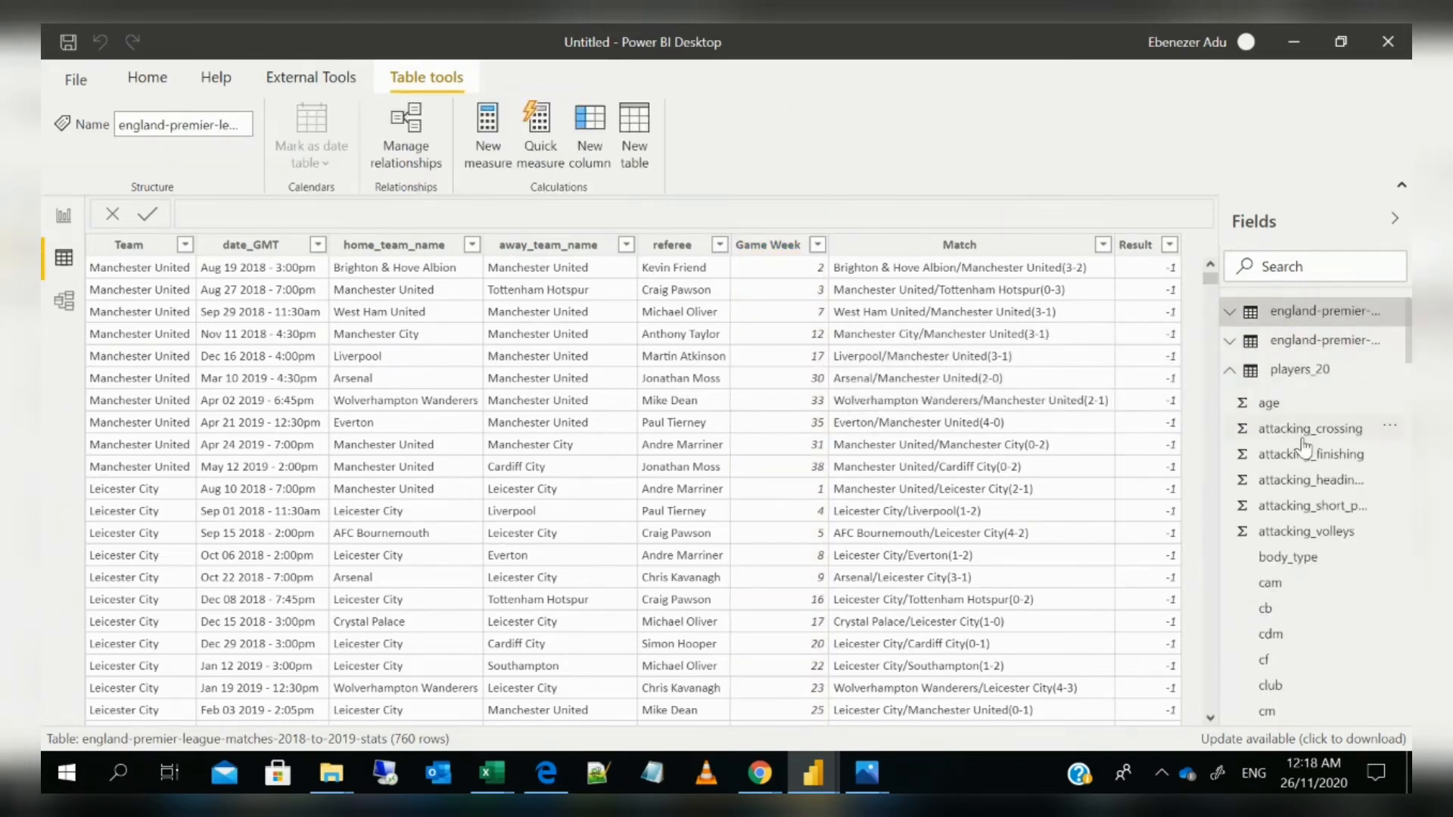
pyautogui.click(1287, 341)
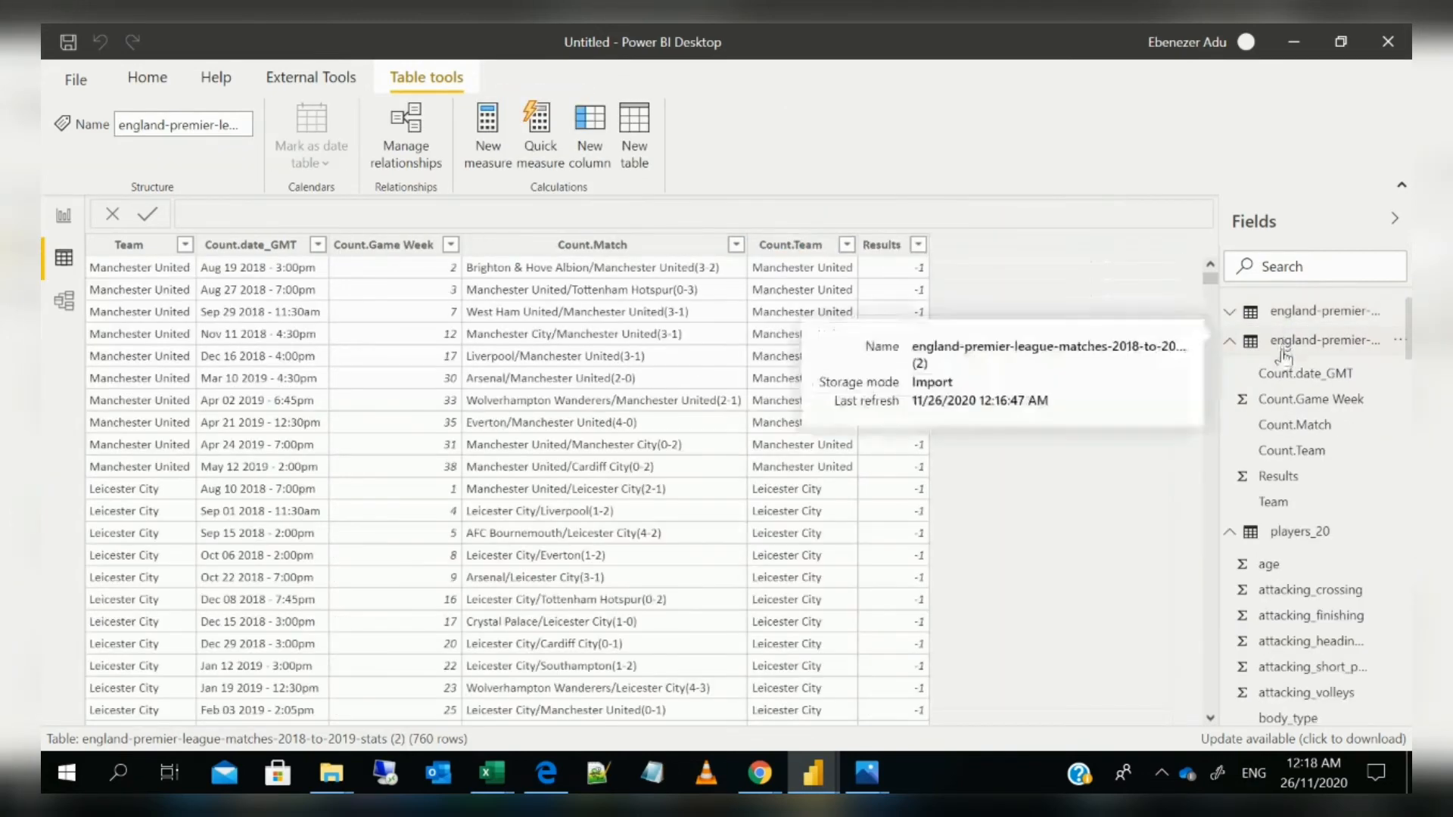
pyautogui.click(1302, 407)
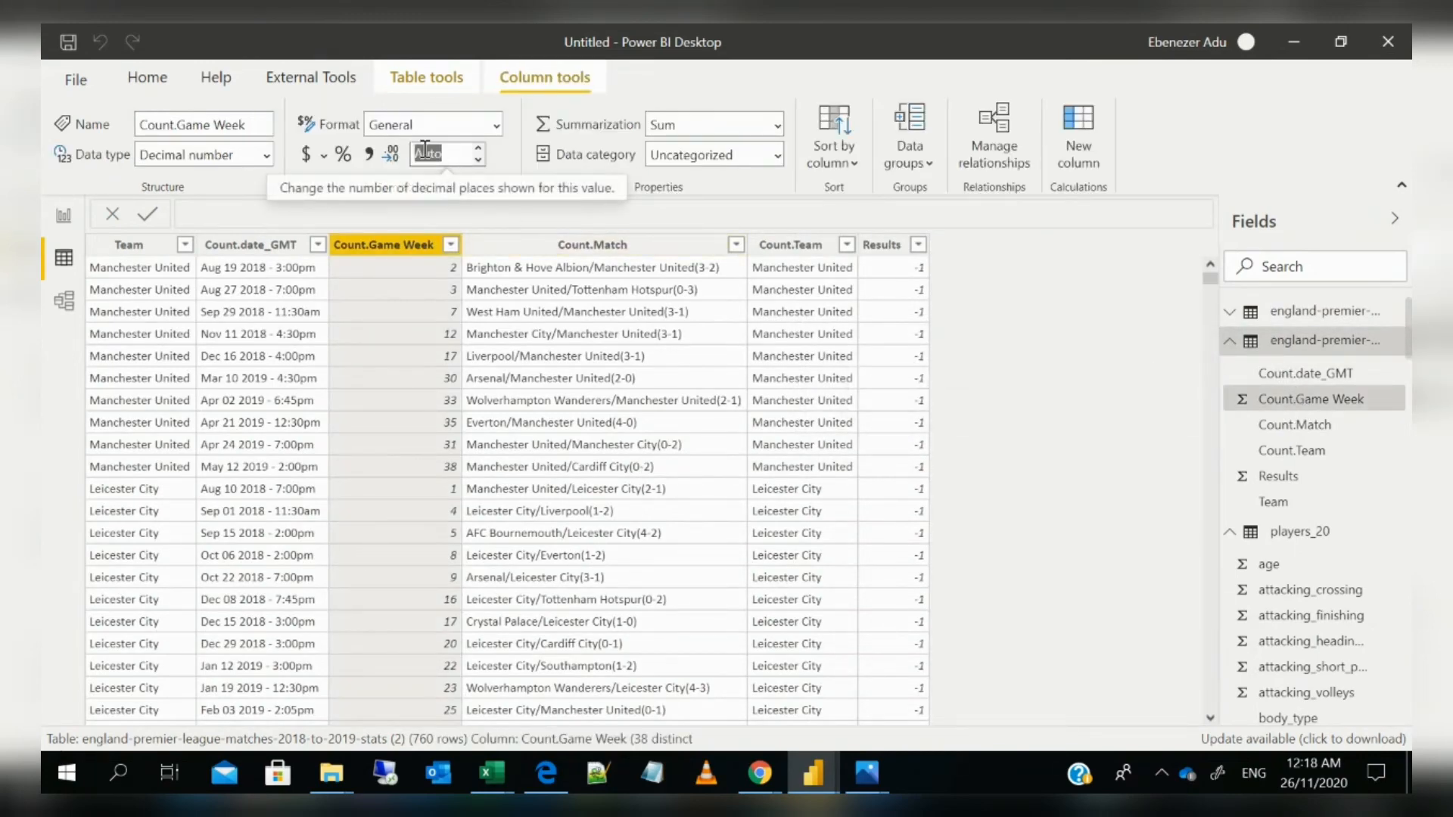
pyautogui.write('0')
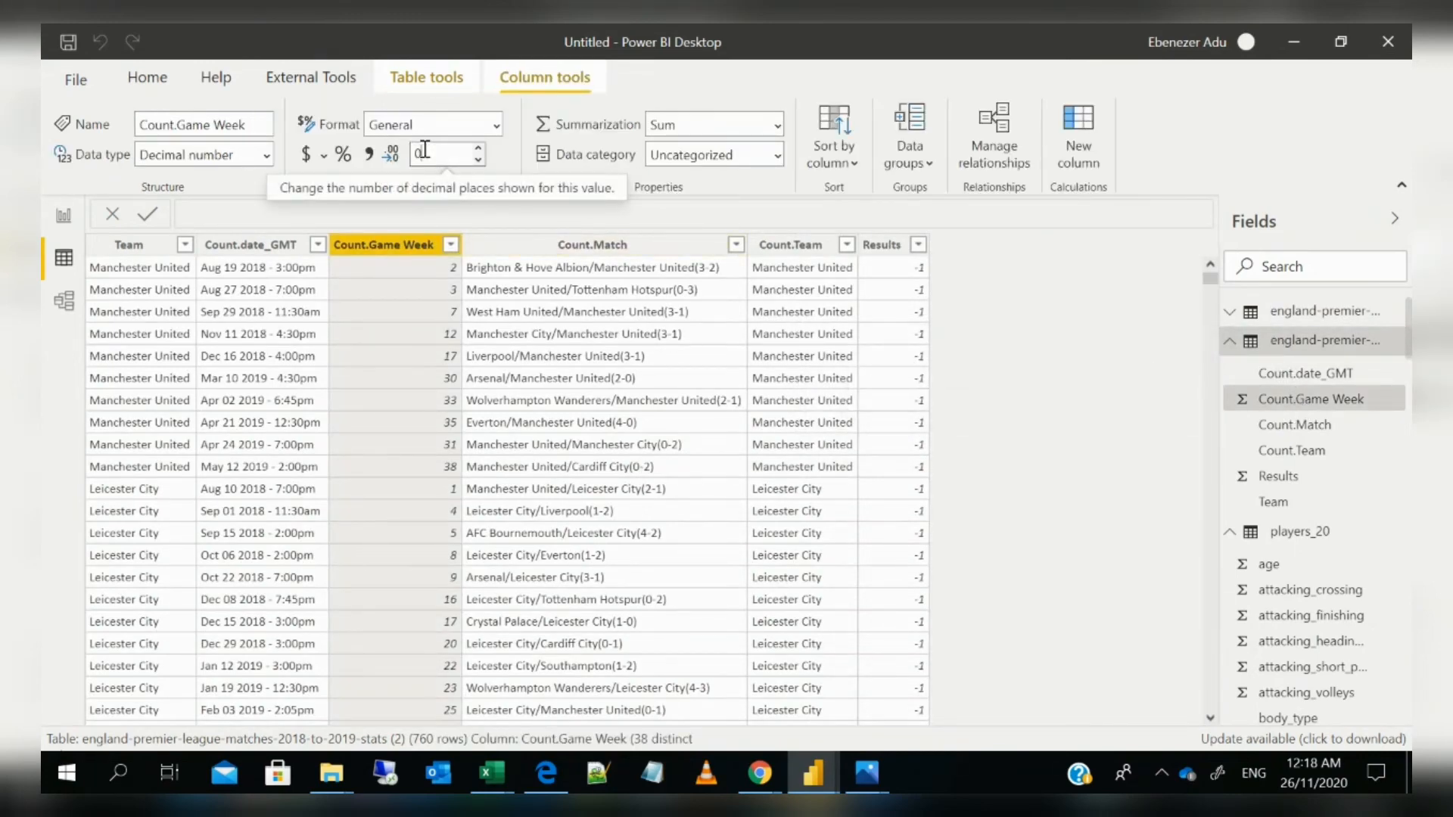
pyautogui.click(496, 126)
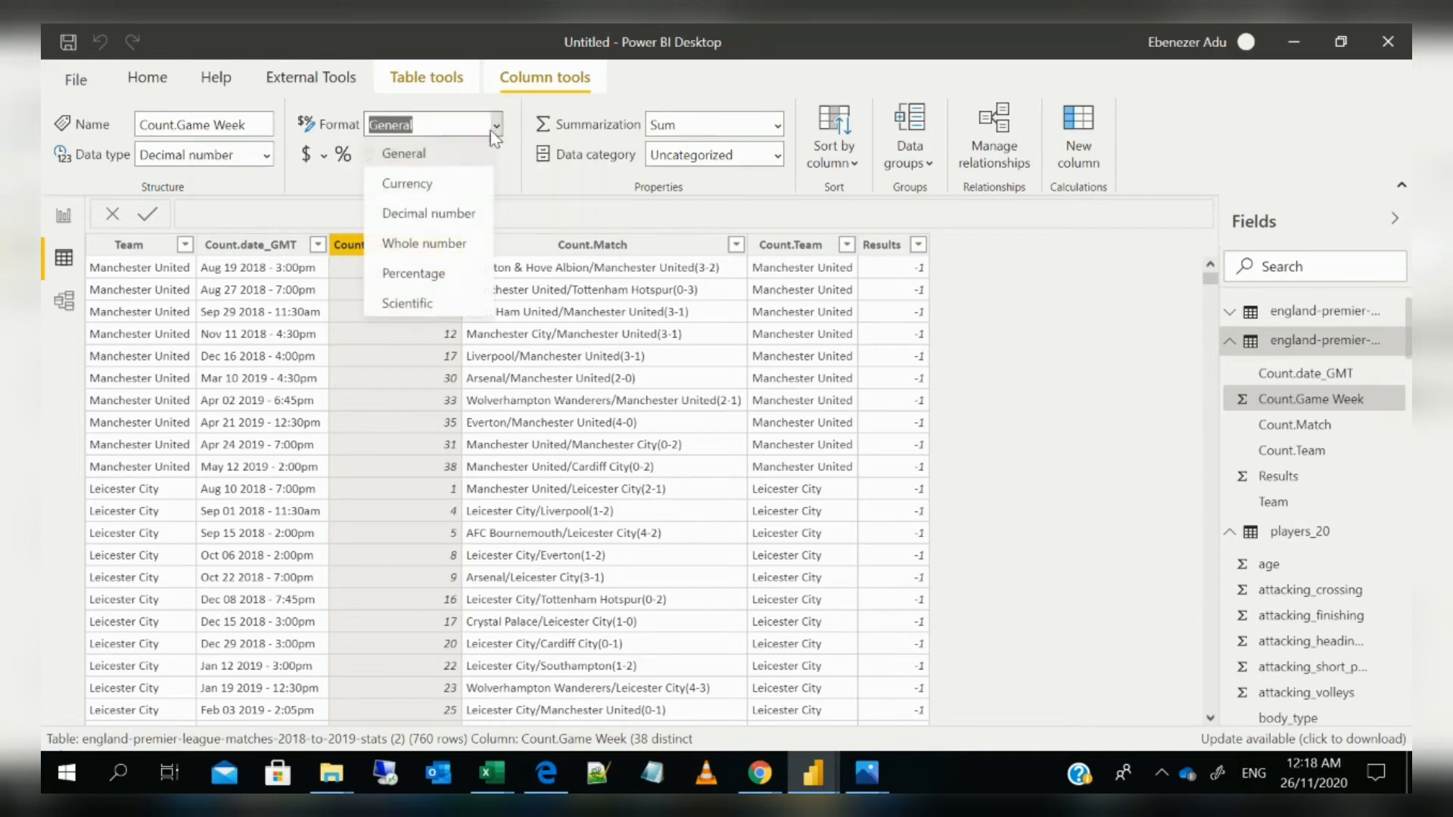
pyautogui.click(415, 251)
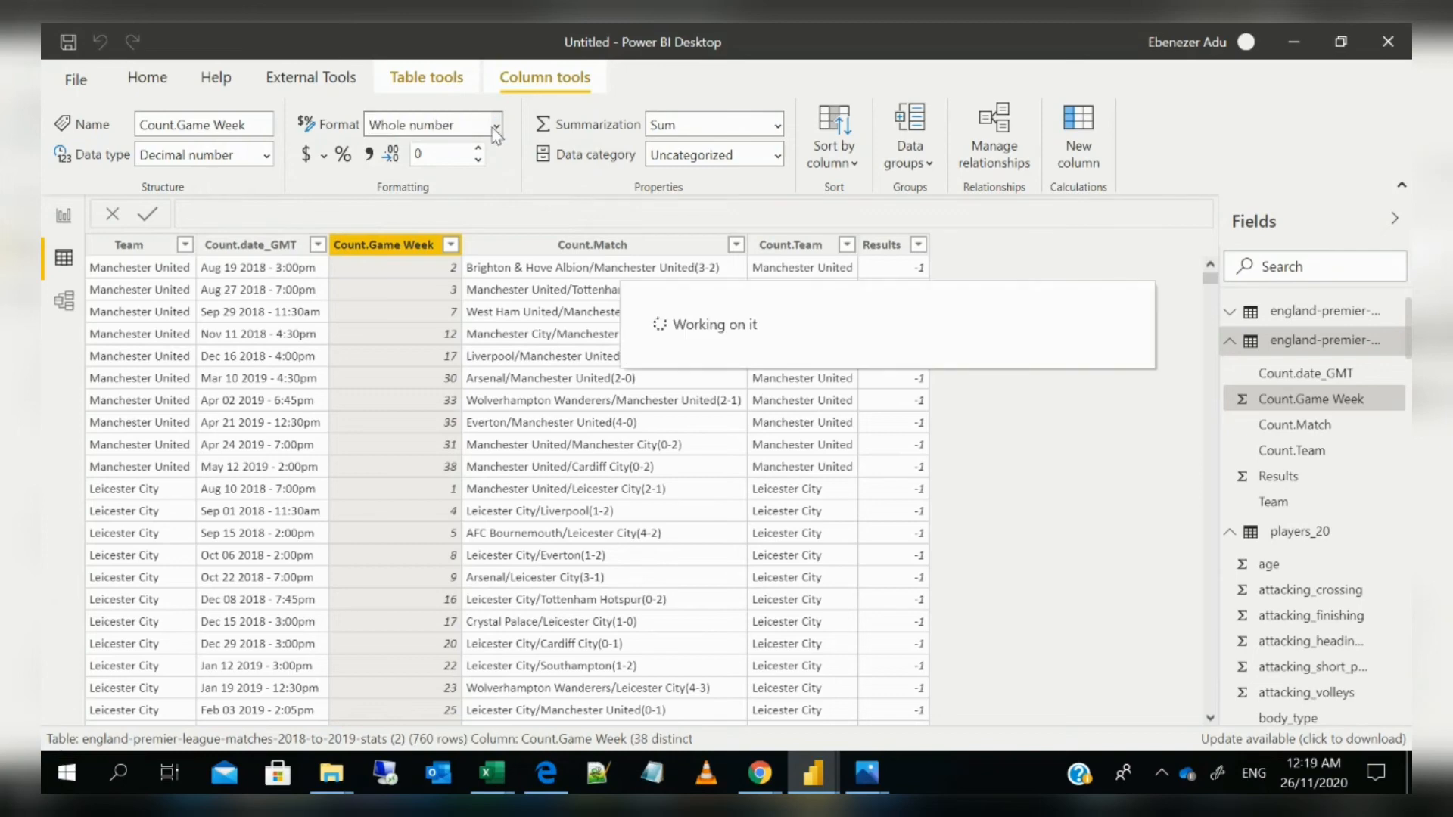
pyautogui.click(63, 221)
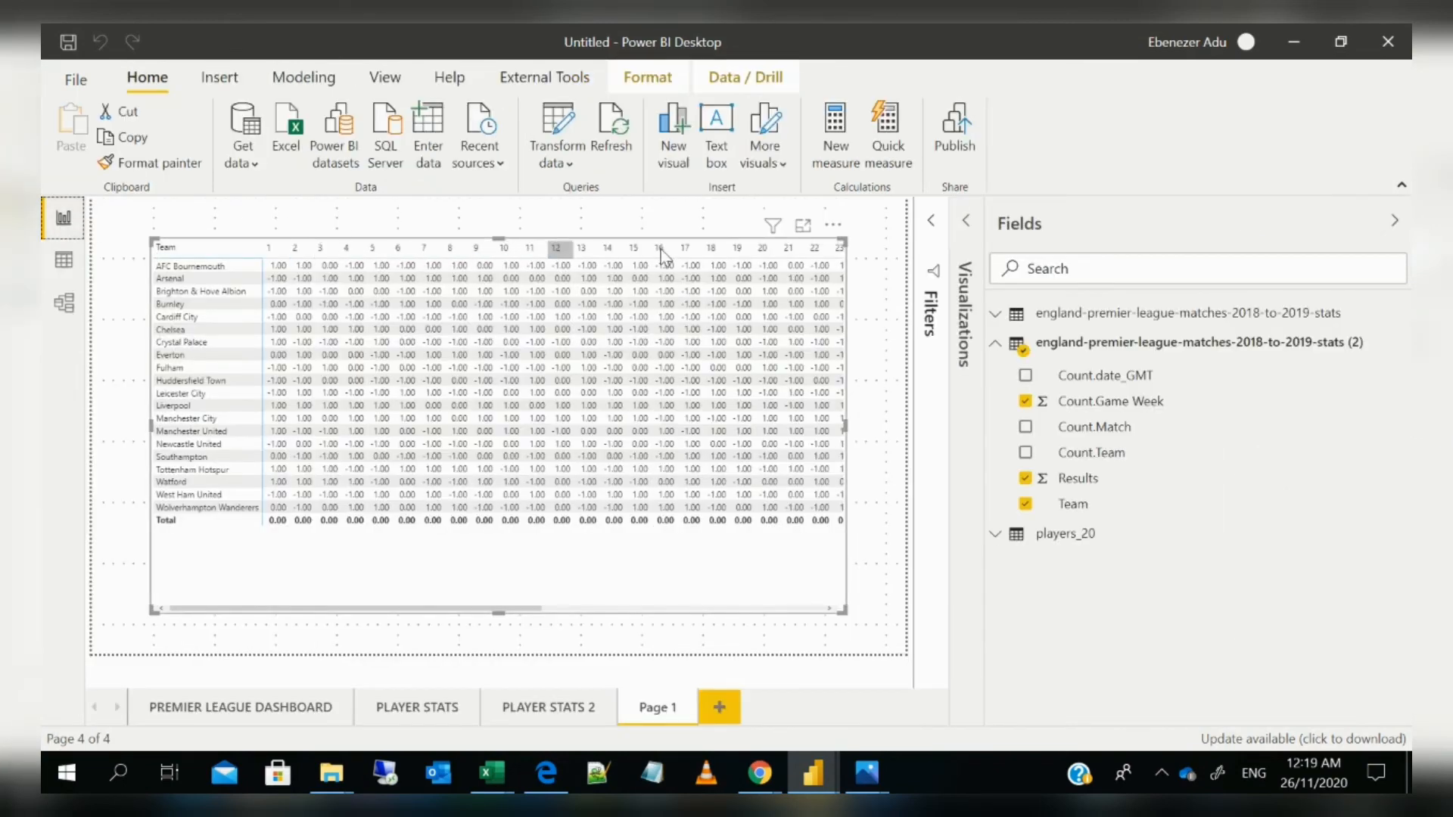
# Resize the matrix to reach the page's right edge, extending its left side and lowering its upper edge
pyautogui.moveTo(842, 242); pyautogui.dragTo(906, 215)
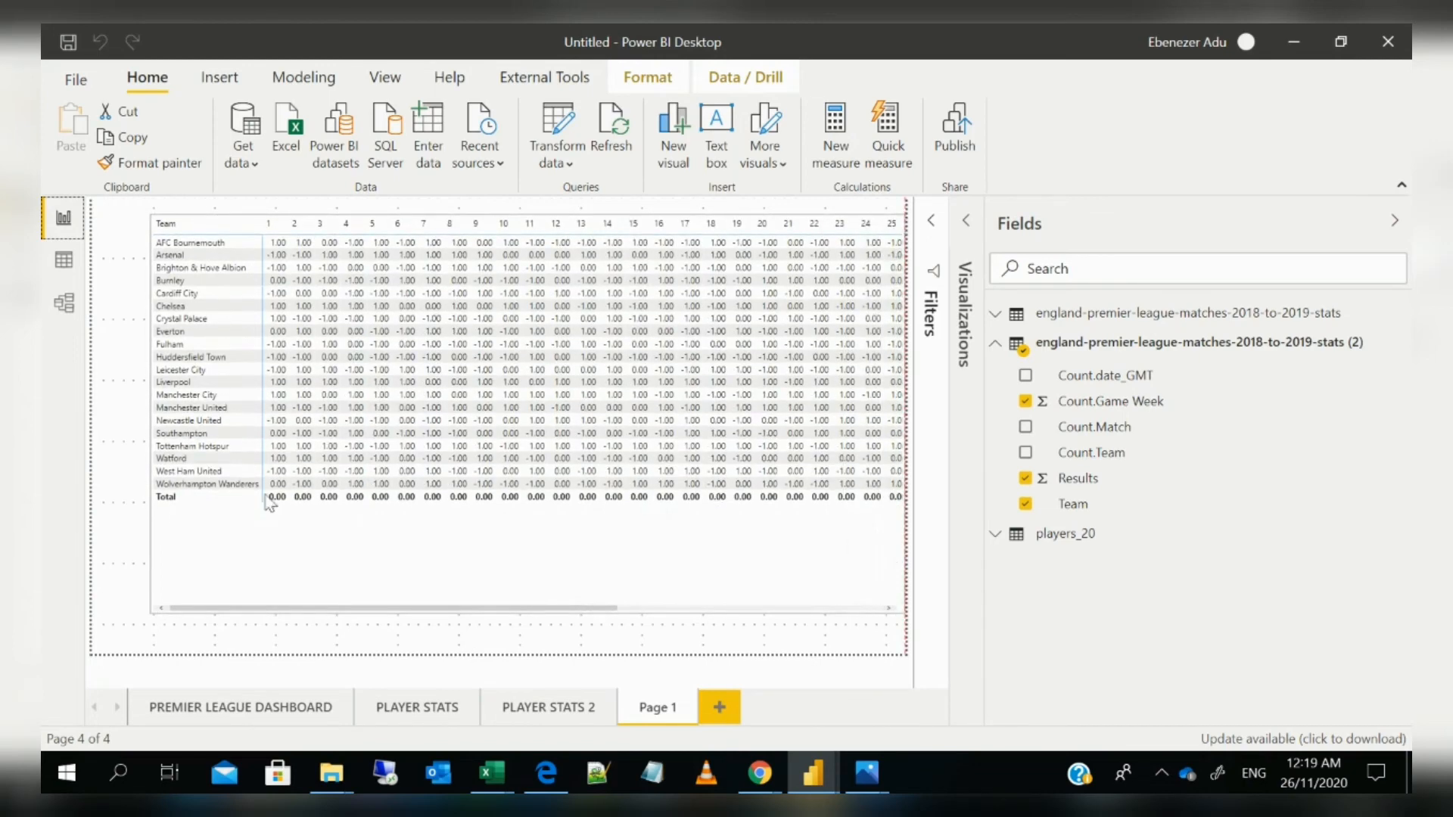
pyautogui.click(153, 607)
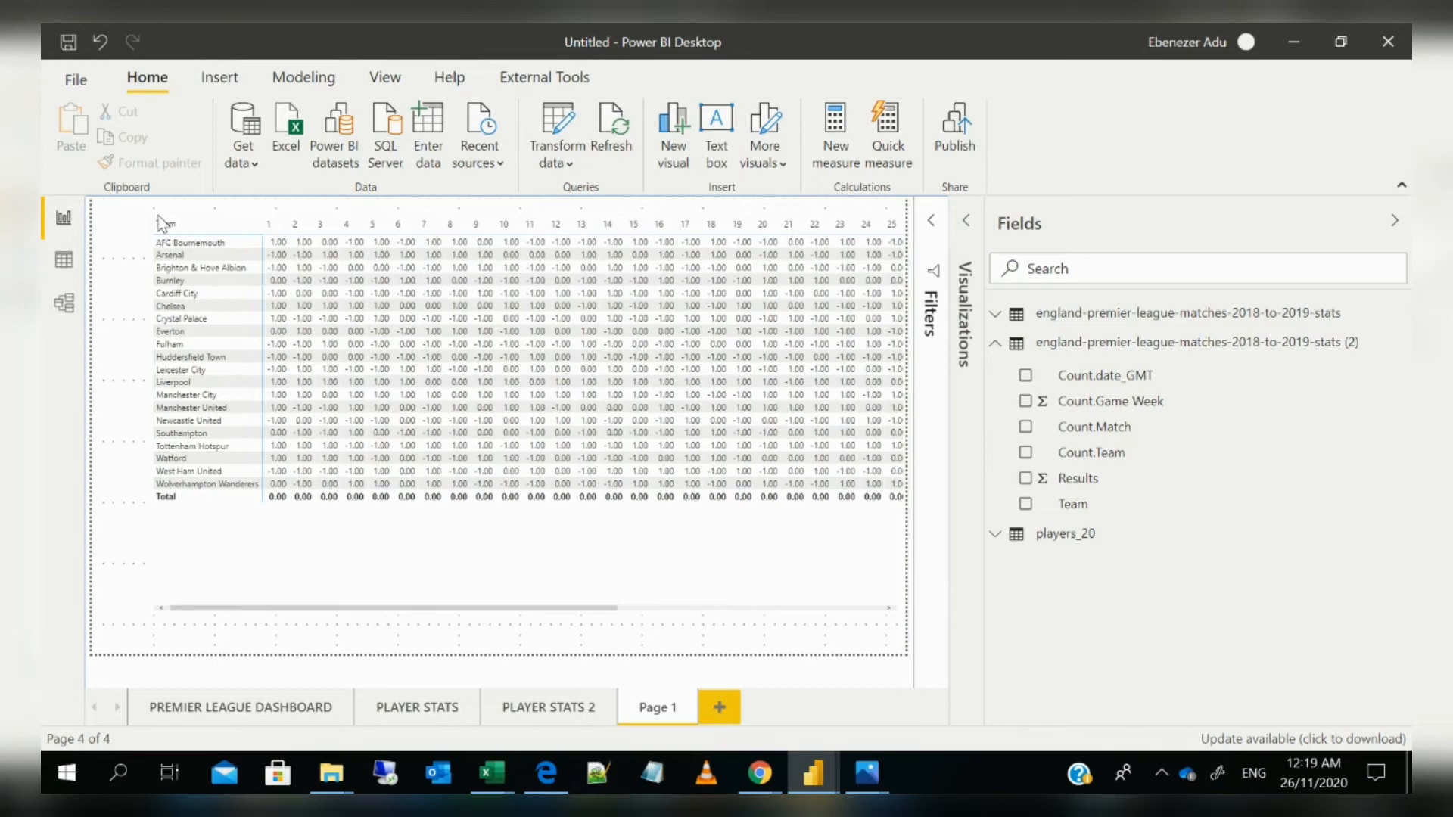
pyautogui.moveTo(161, 223); pyautogui.dragTo(129, 305)
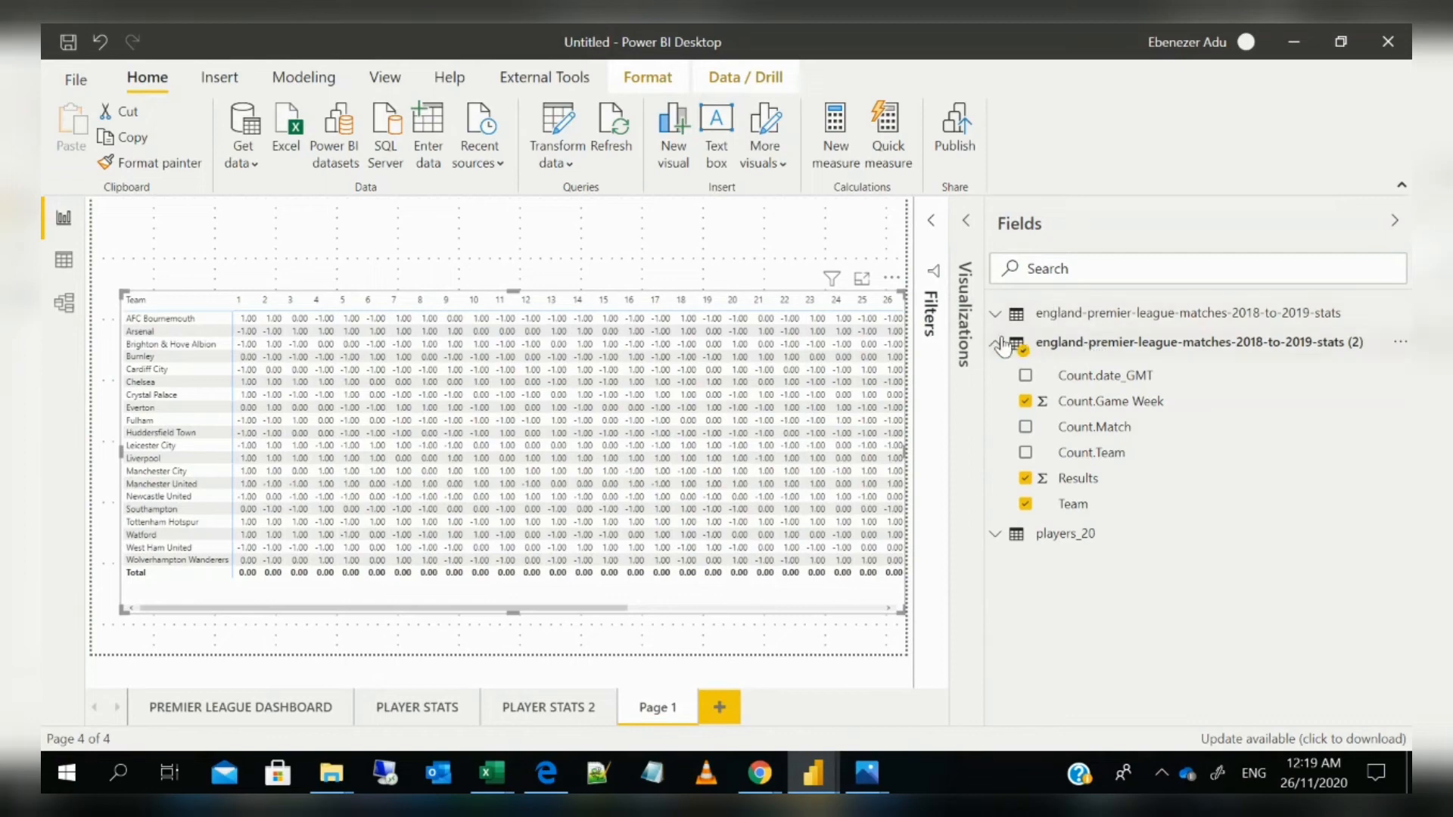
# Set up background color conditional formatting for the matrix's Results values, formatted by Rules and based on the Results field
pyautogui.click(966, 221)
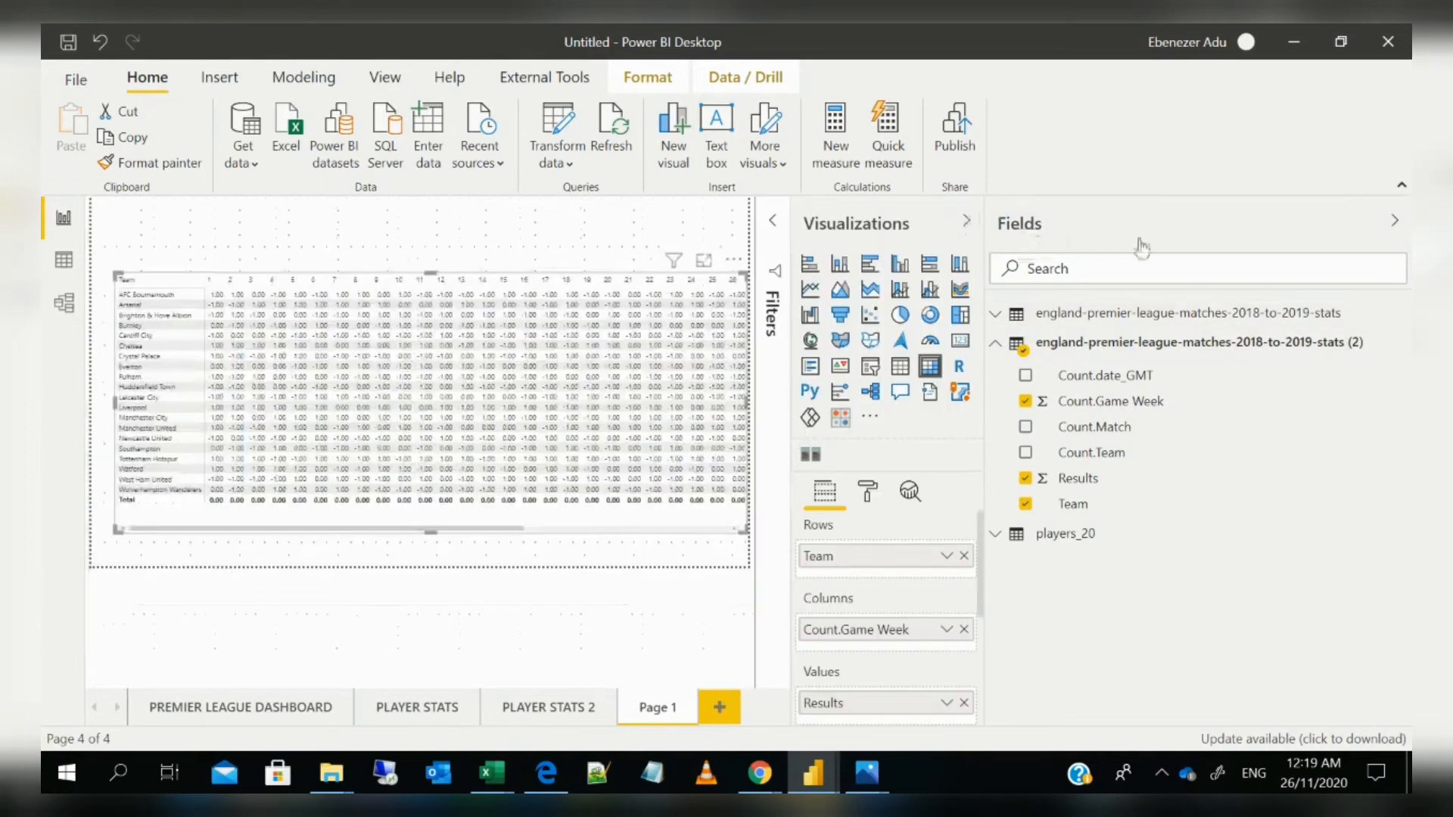
pyautogui.click(1394, 221)
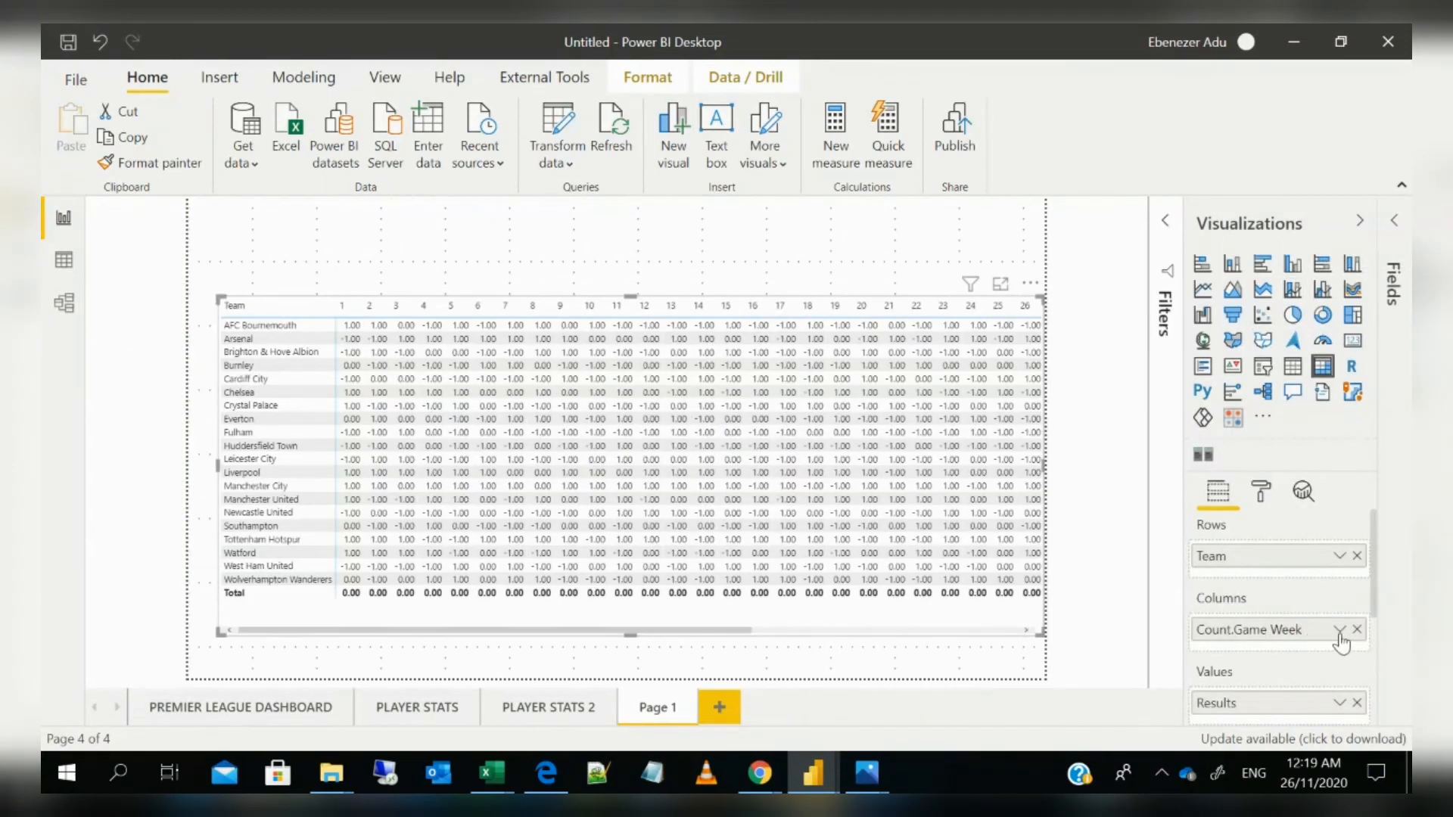
pyautogui.click(1340, 703)
pyautogui.moveTo(1210, 380)
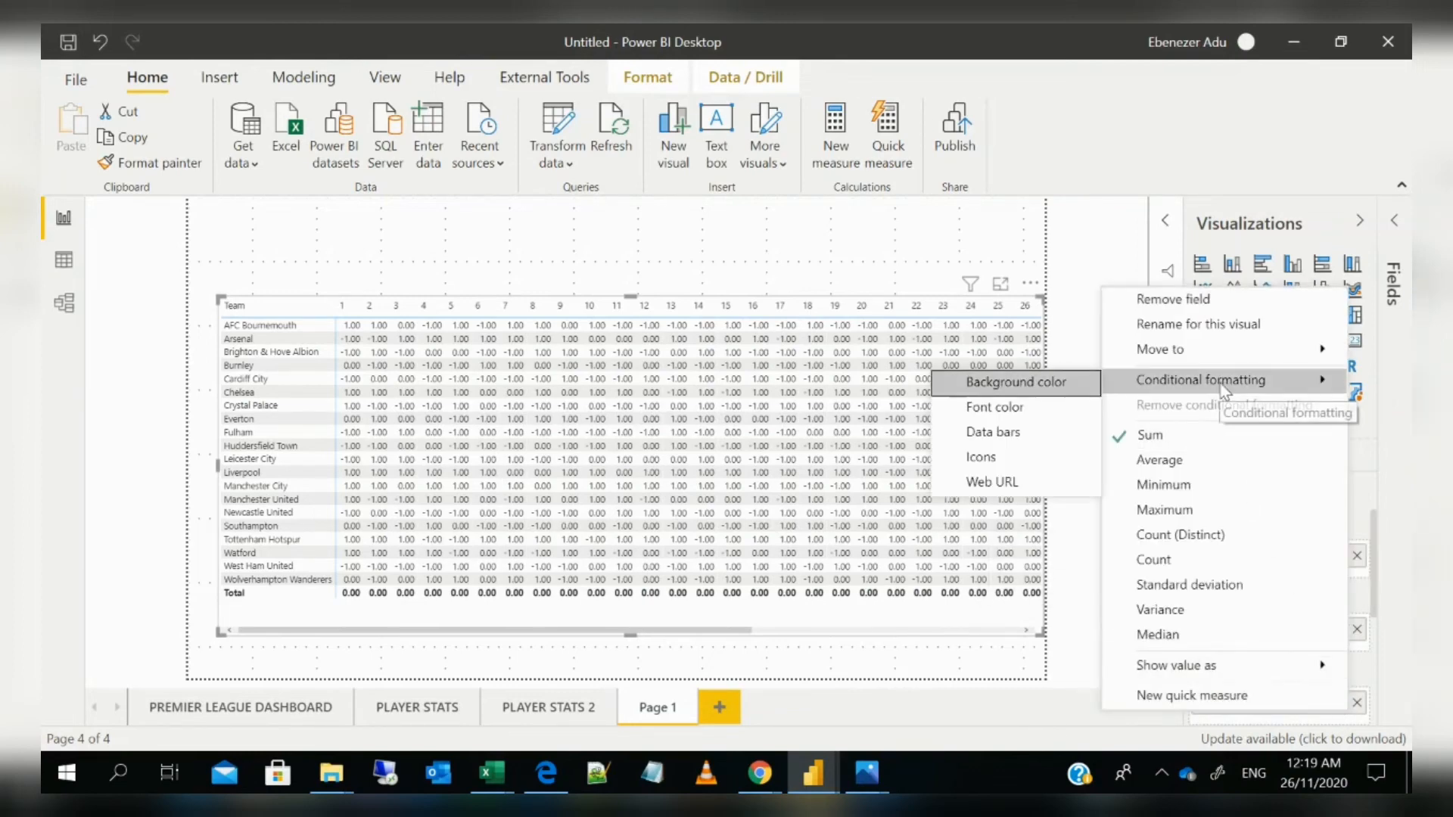
pyautogui.click(1002, 383)
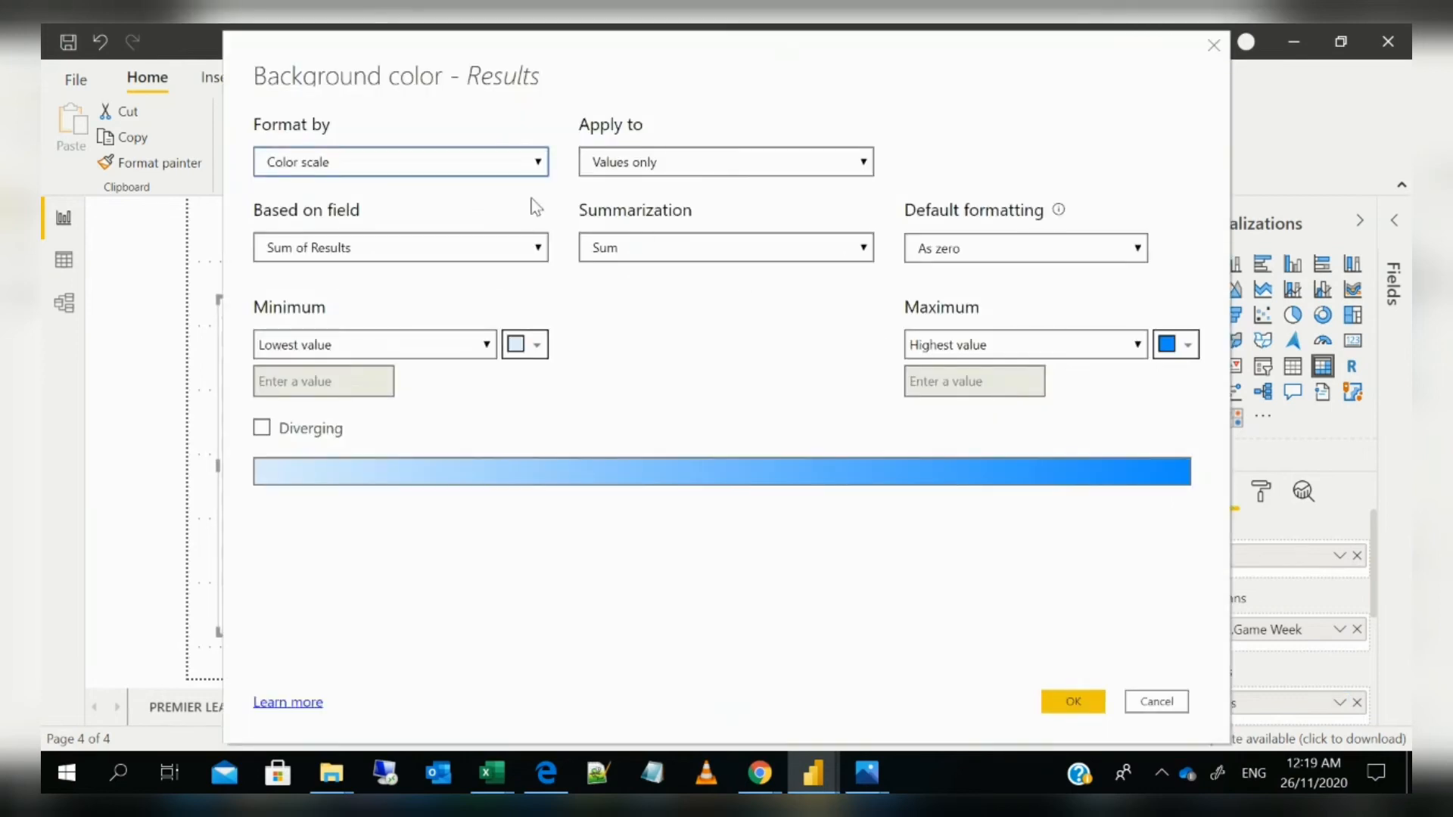
pyautogui.click(471, 174)
pyautogui.click(398, 209)
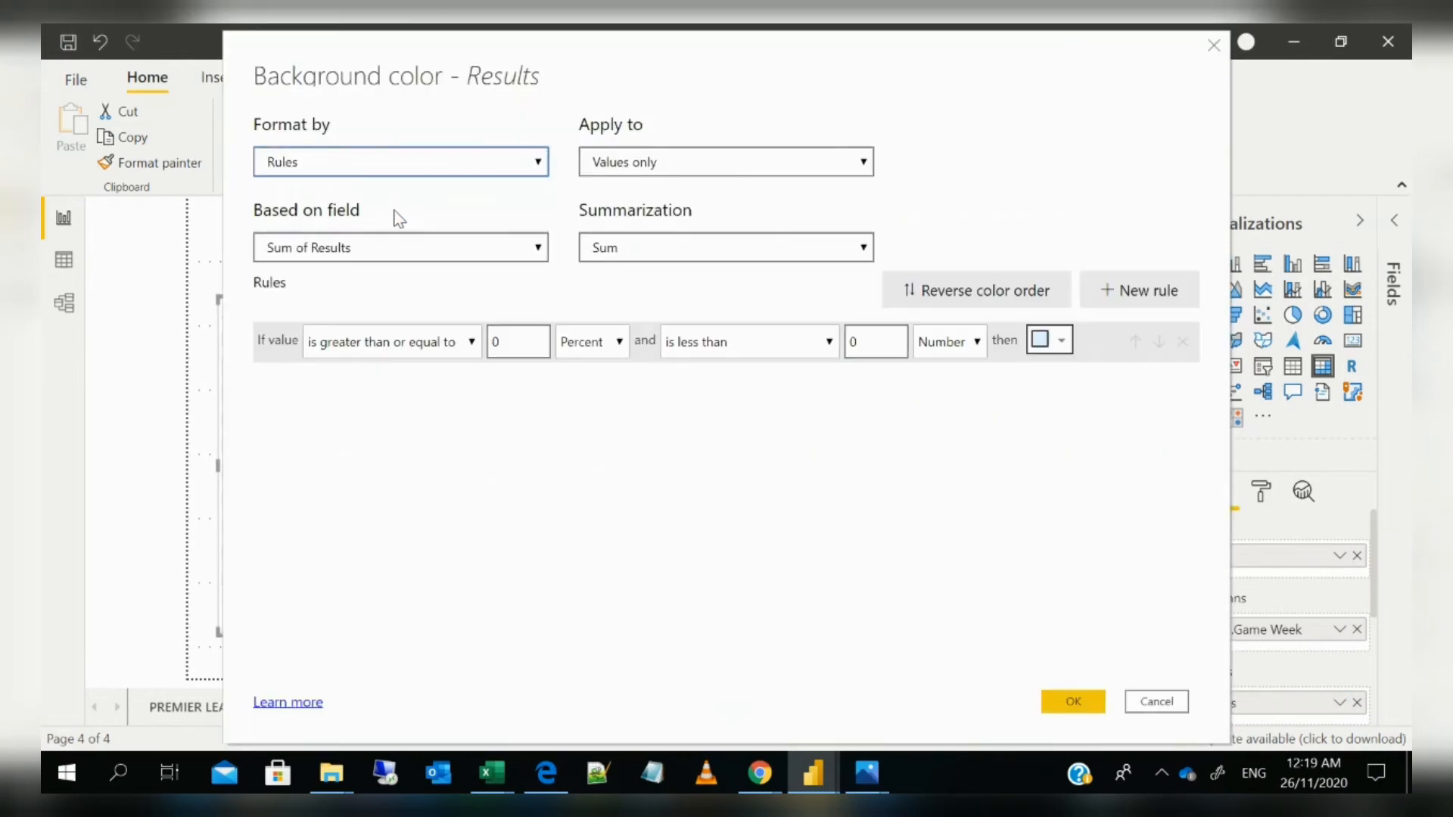
pyautogui.click(388, 256)
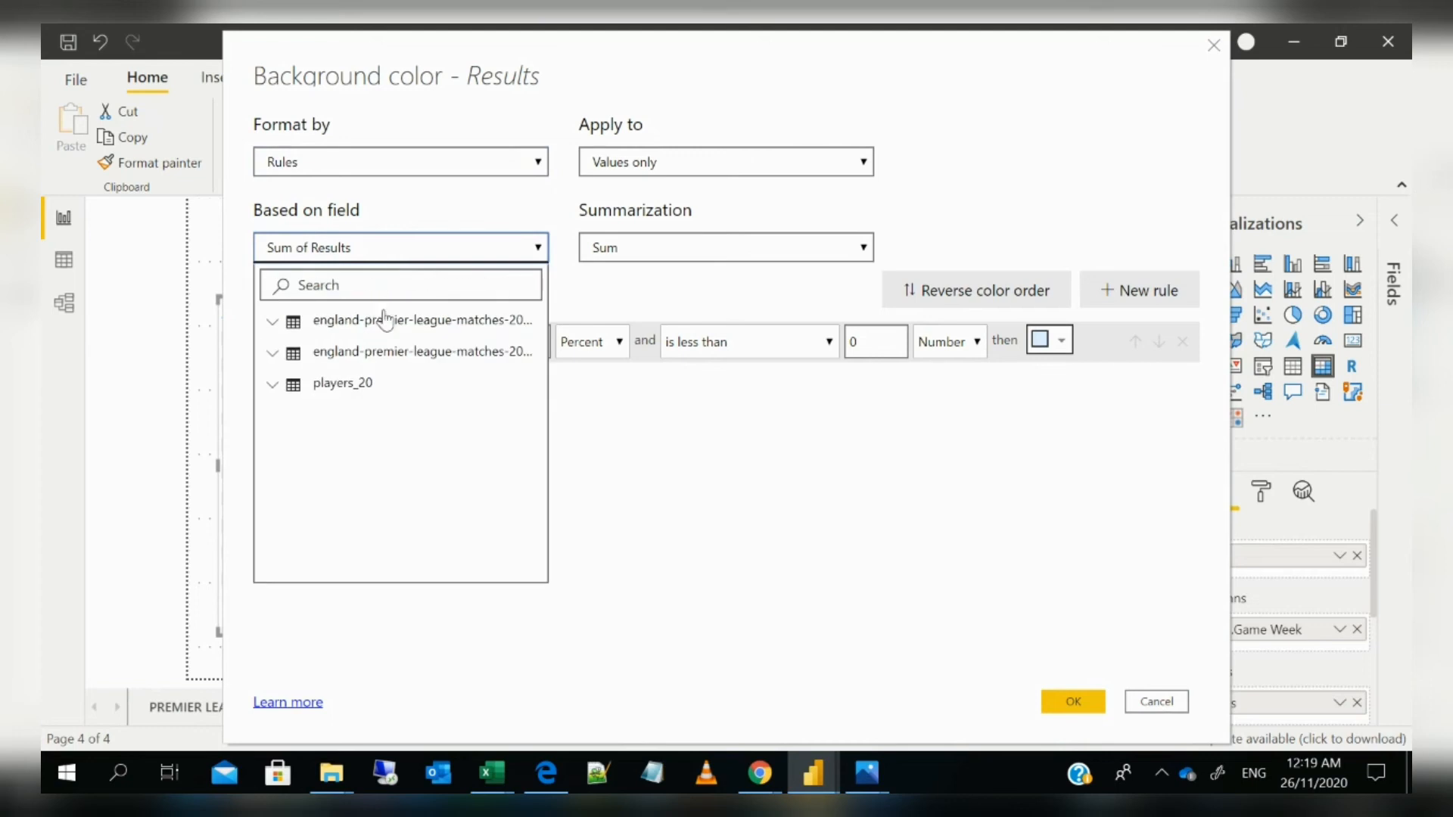
pyautogui.click(381, 355)
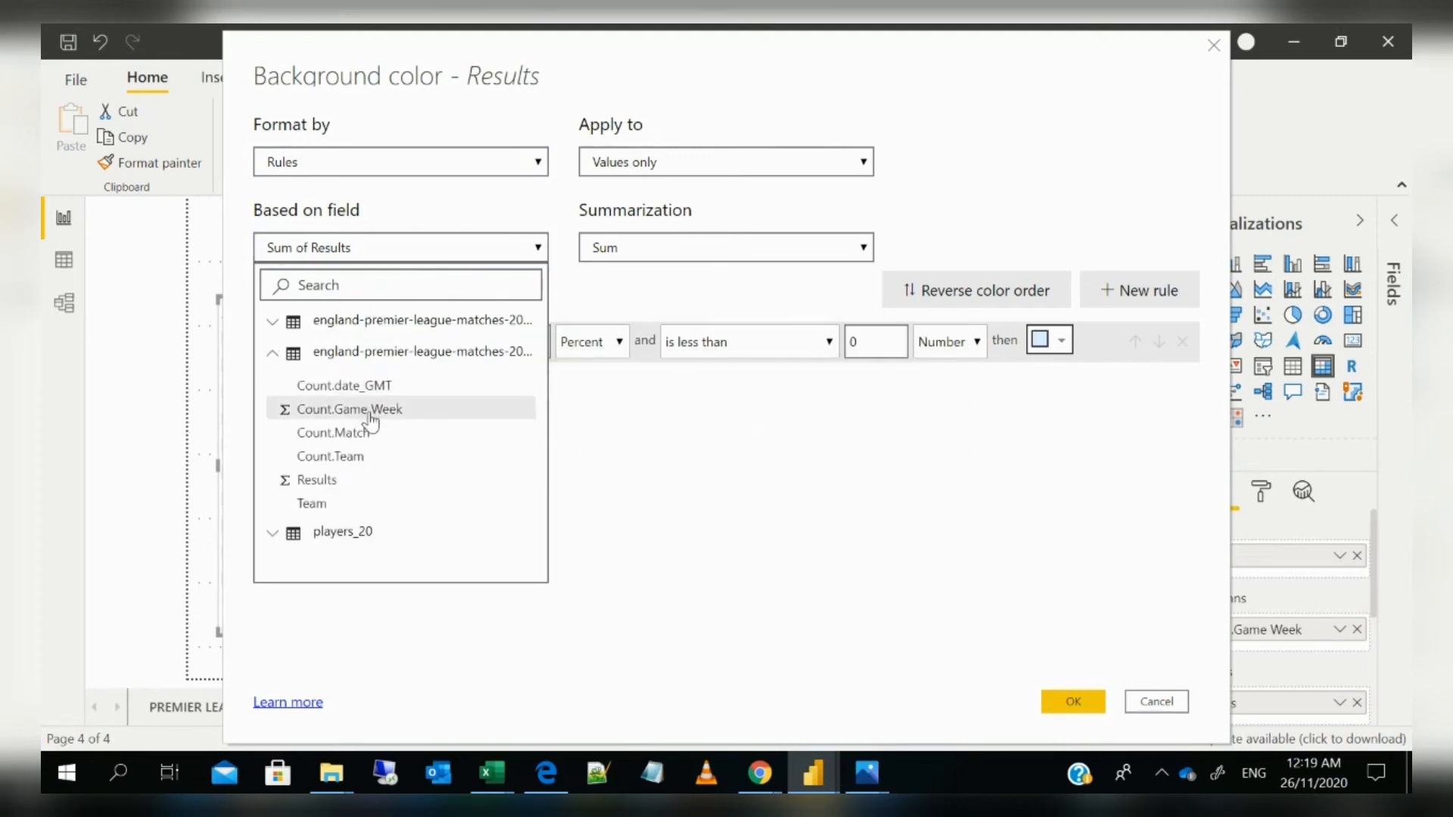
pyautogui.click(357, 481)
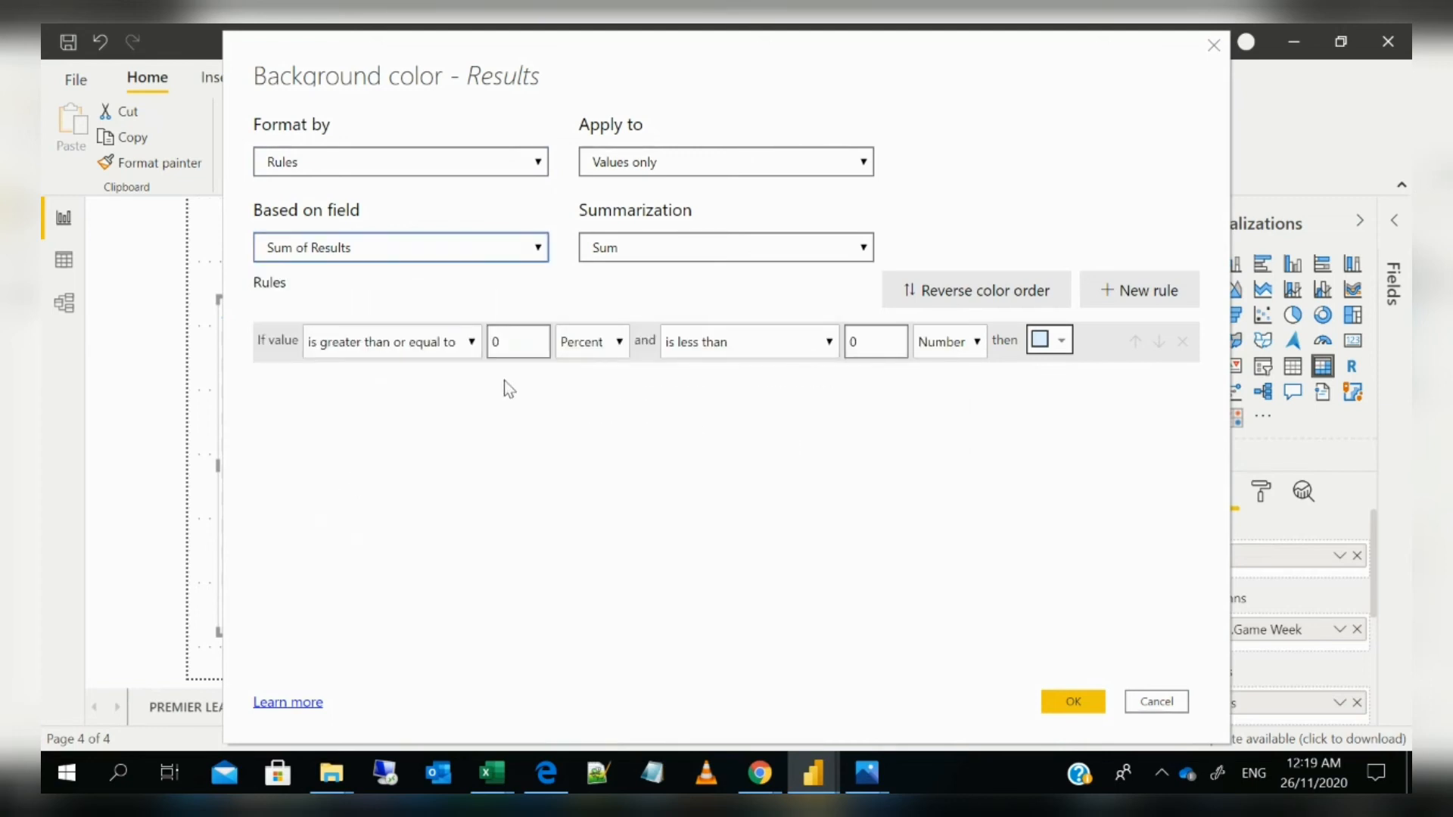
# Define the first background color rule as greater than or equal to -2 and less than 0, colored red
pyautogui.doubleClick(530, 350)
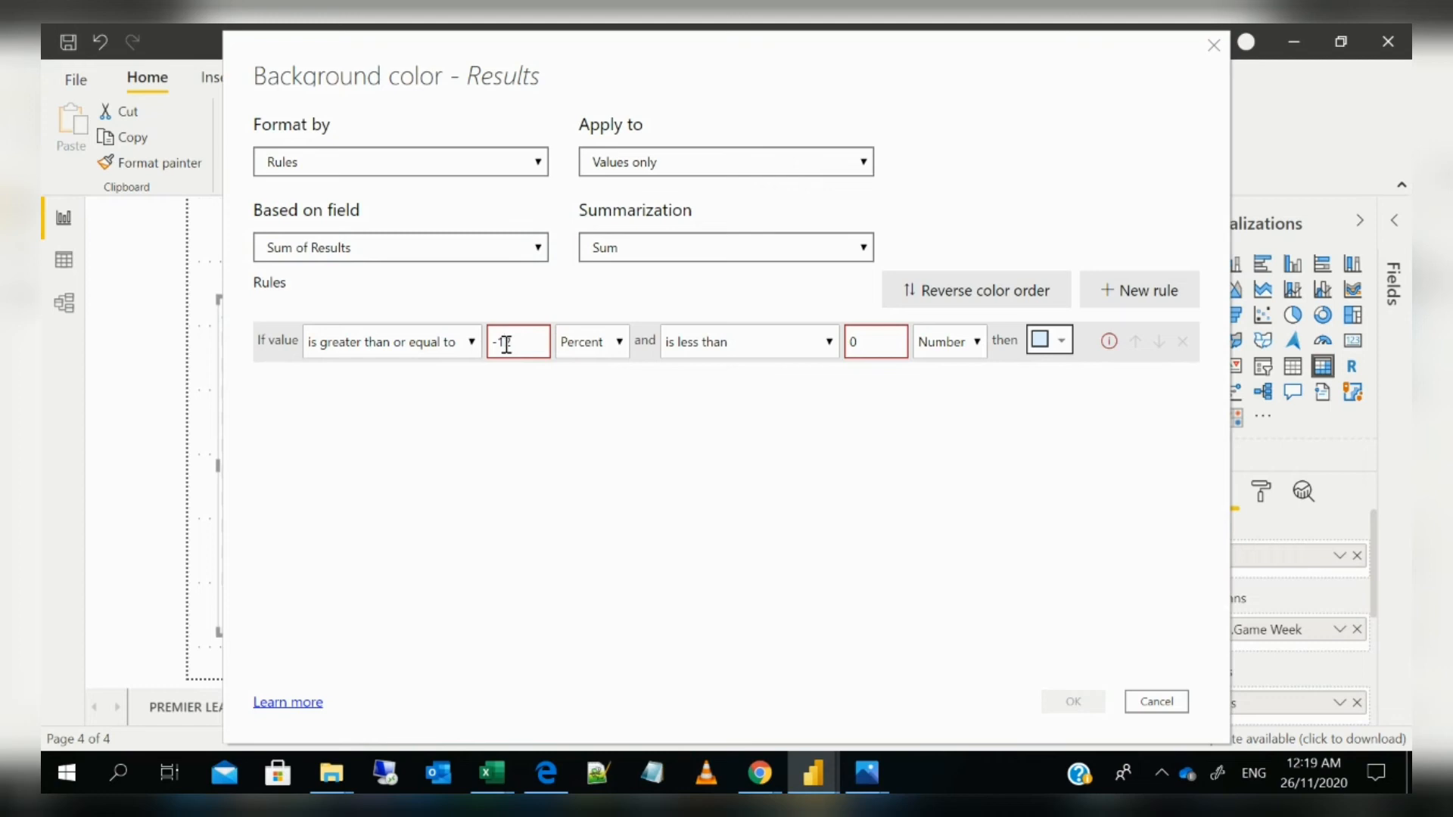
pyautogui.click(772, 346)
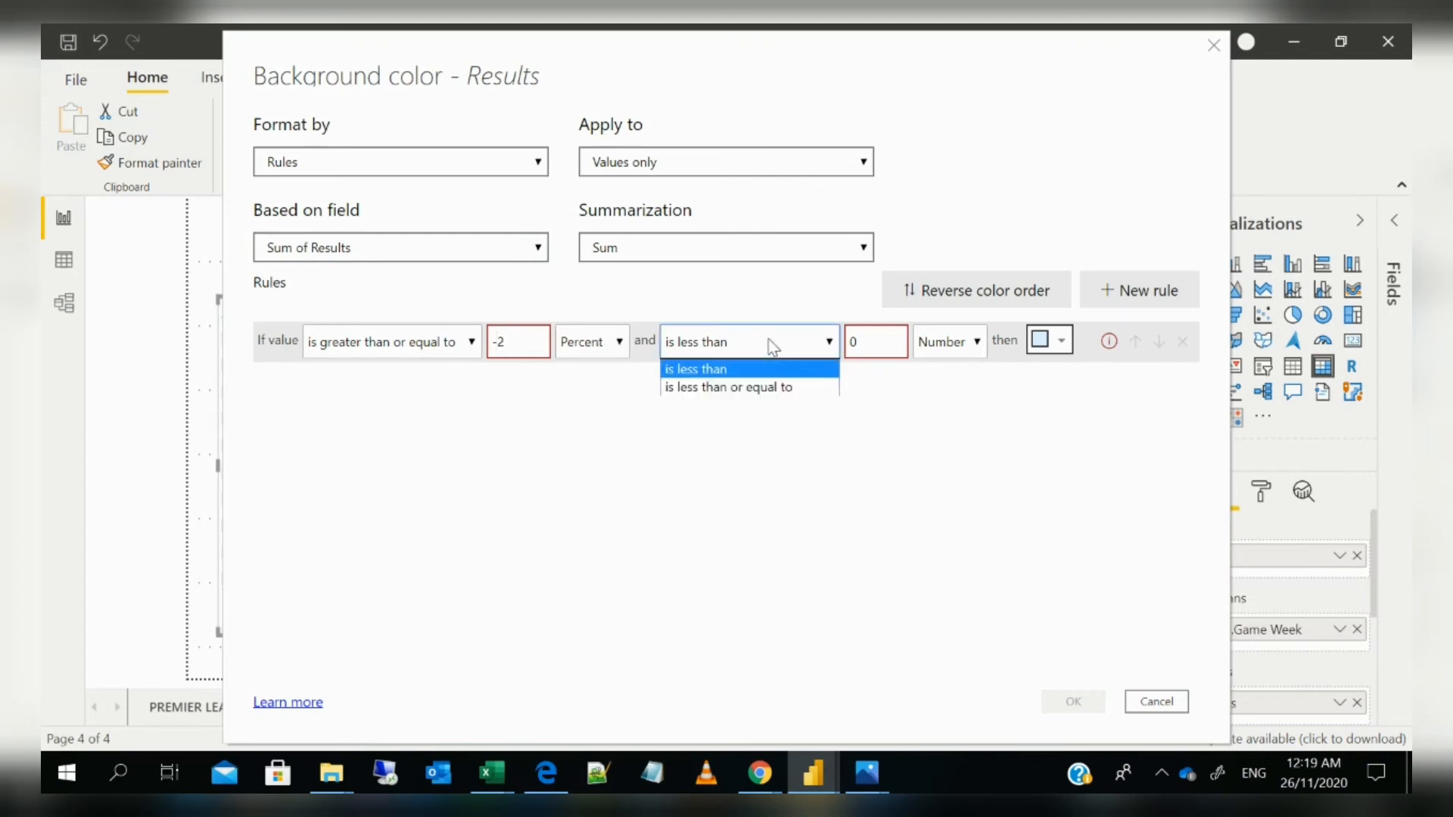
pyautogui.click(858, 344)
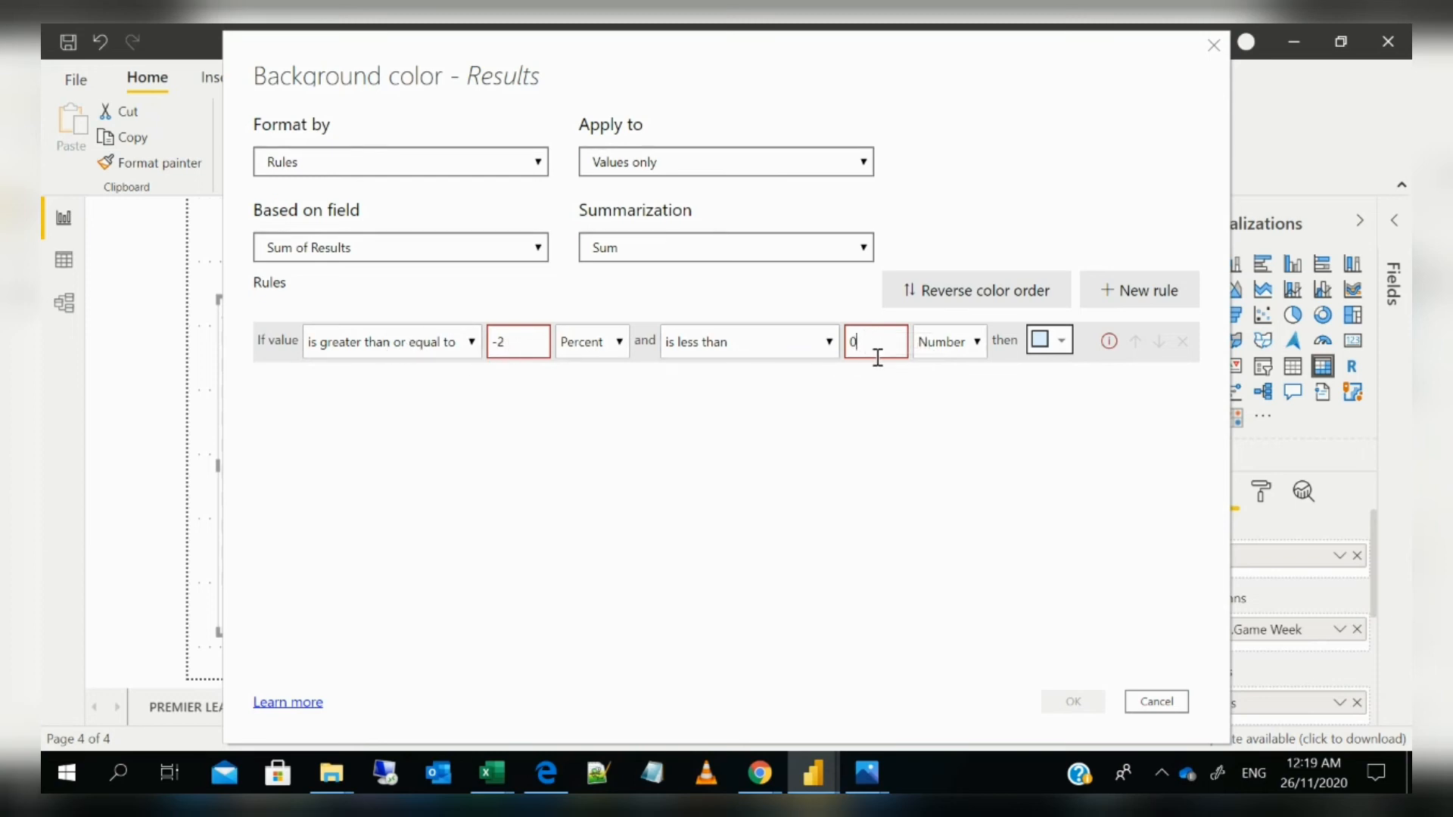
pyautogui.click(1060, 344)
pyautogui.click(973, 522)
# Add a second background color rule for values greater than or equal to 0 and less than 1, colored yellow
pyautogui.click(1099, 297)
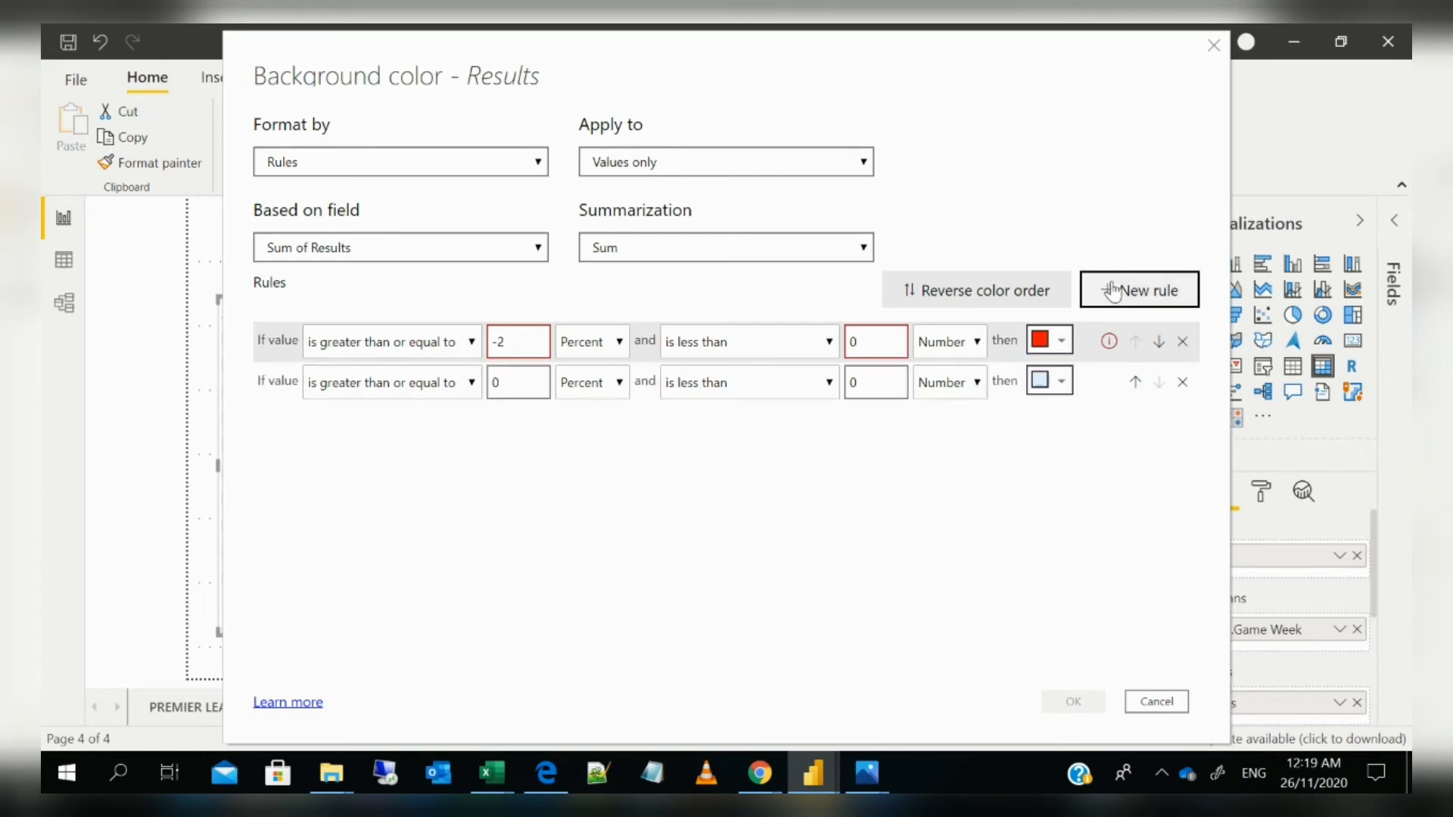
pyautogui.moveTo(533, 384); pyautogui.dragTo(487, 392)
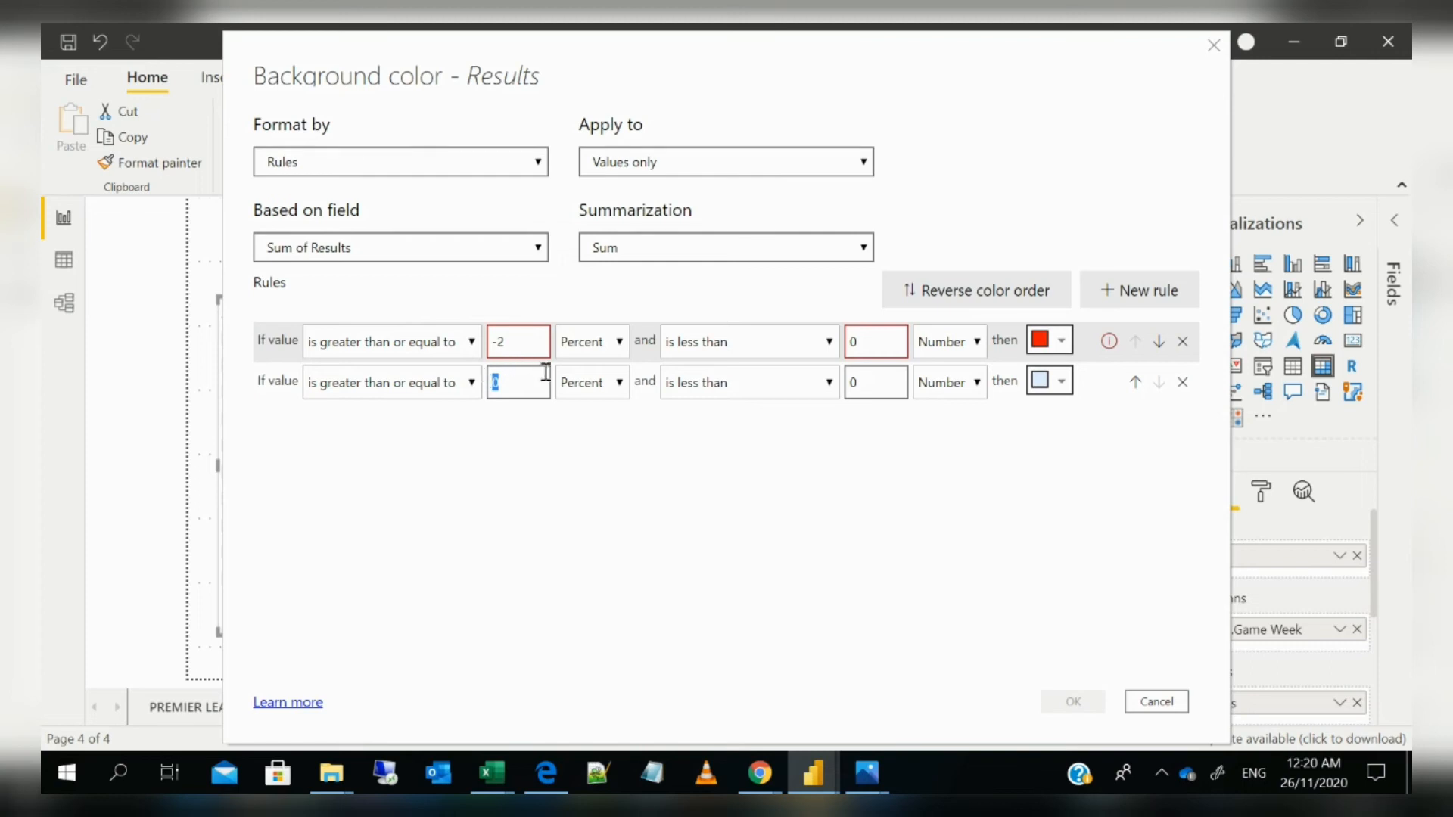
pyautogui.moveTo(890, 384); pyautogui.dragTo(842, 391)
pyautogui.write('1')
pyautogui.click(1046, 382)
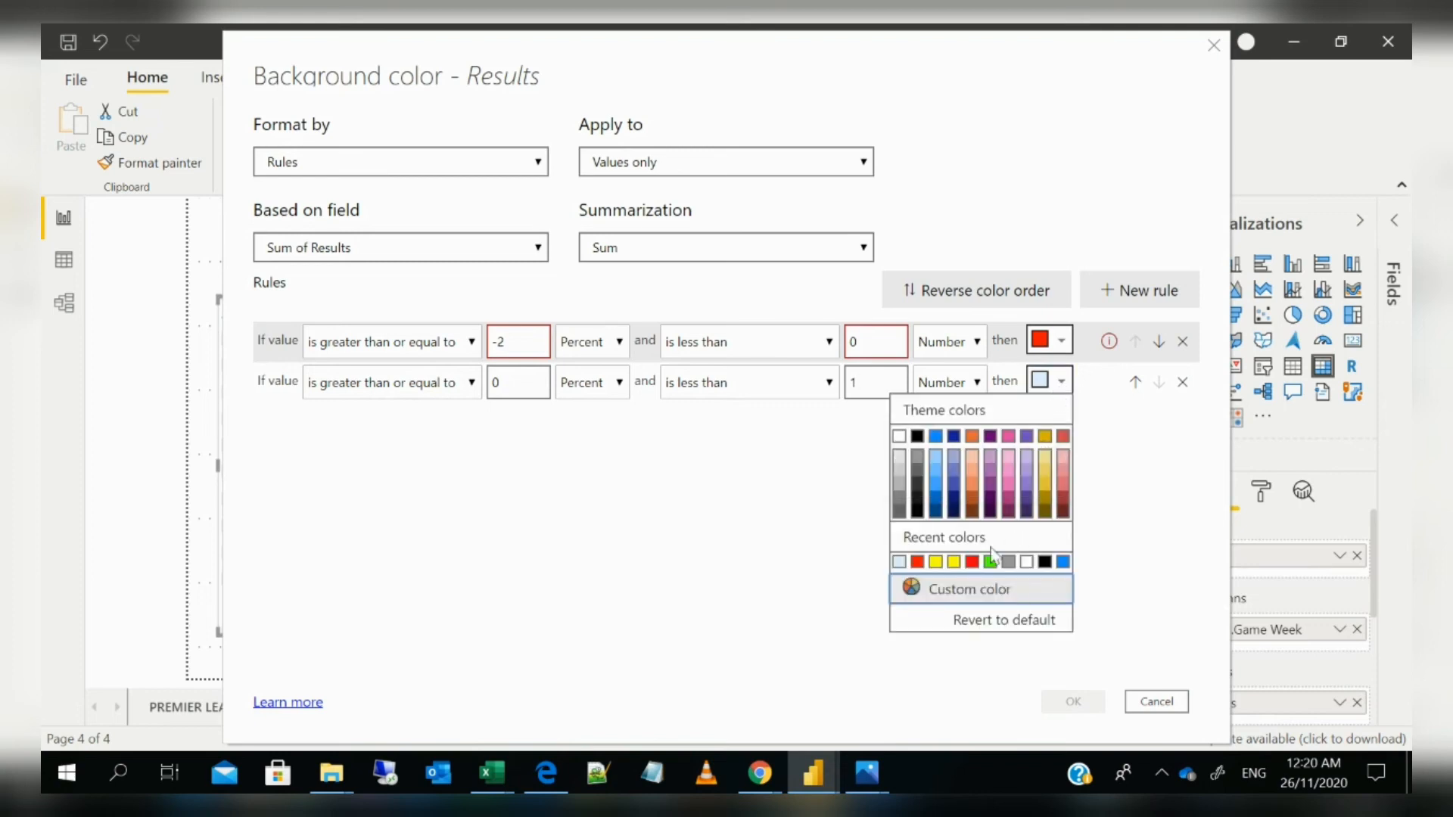
pyautogui.click(956, 563)
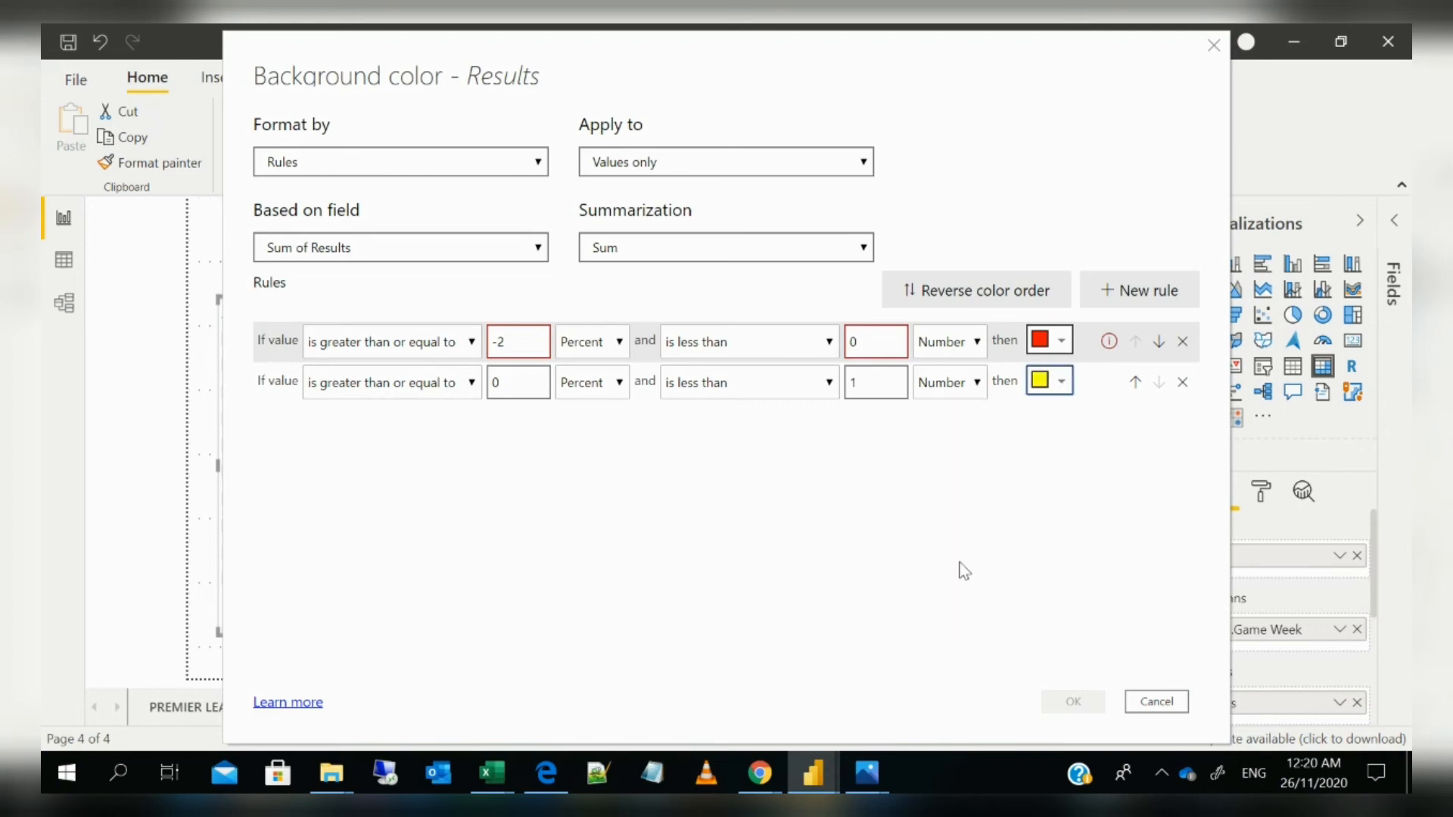
# Add a third background color rule for values greater than or equal to 1 and less than 2, colored green
pyautogui.click(1127, 301)
pyautogui.moveTo(517, 426); pyautogui.dragTo(477, 427)
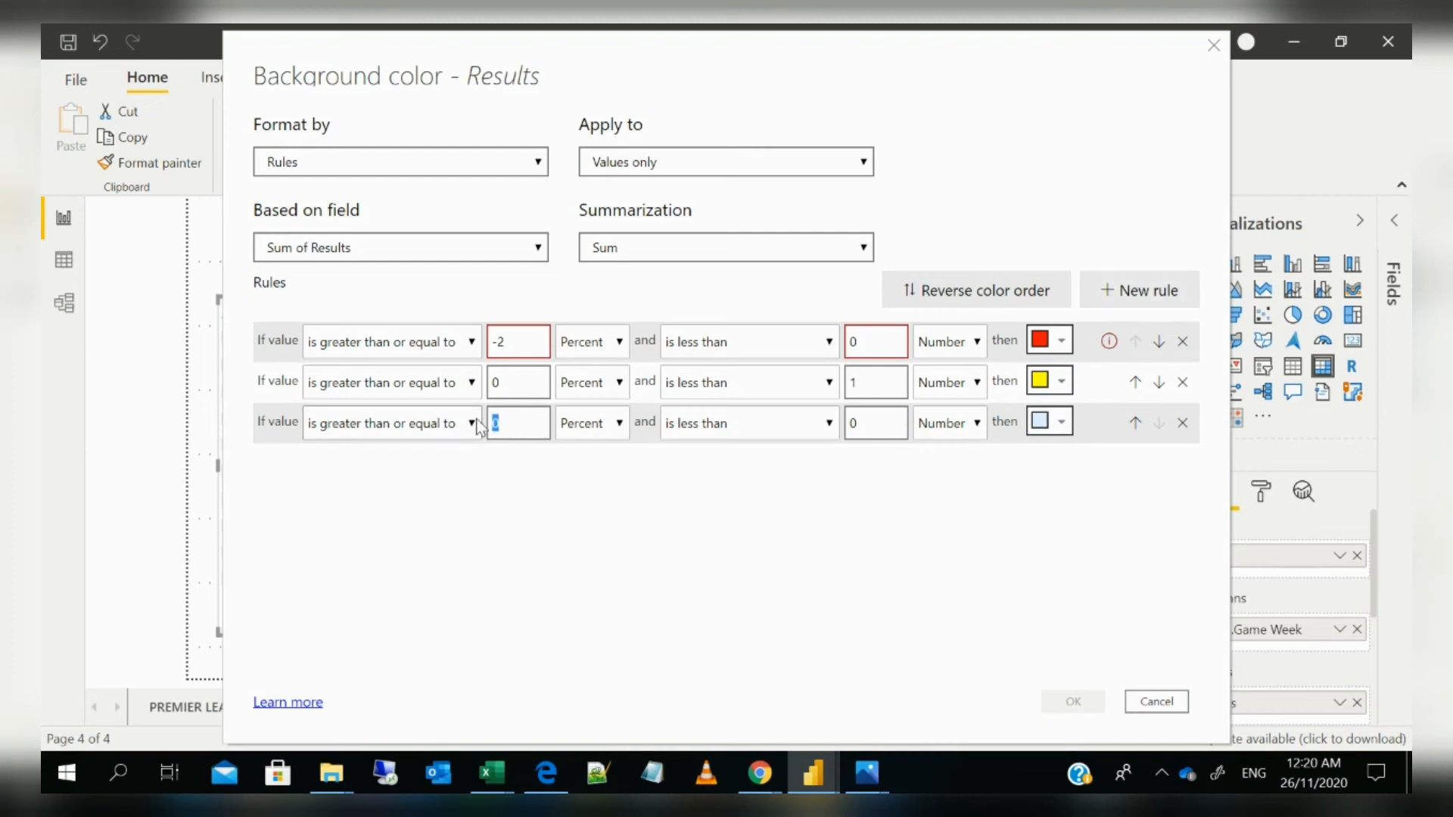
pyautogui.write('1')
pyautogui.moveTo(855, 427); pyautogui.dragTo(846, 438)
pyautogui.write('2')
pyautogui.click(1062, 422)
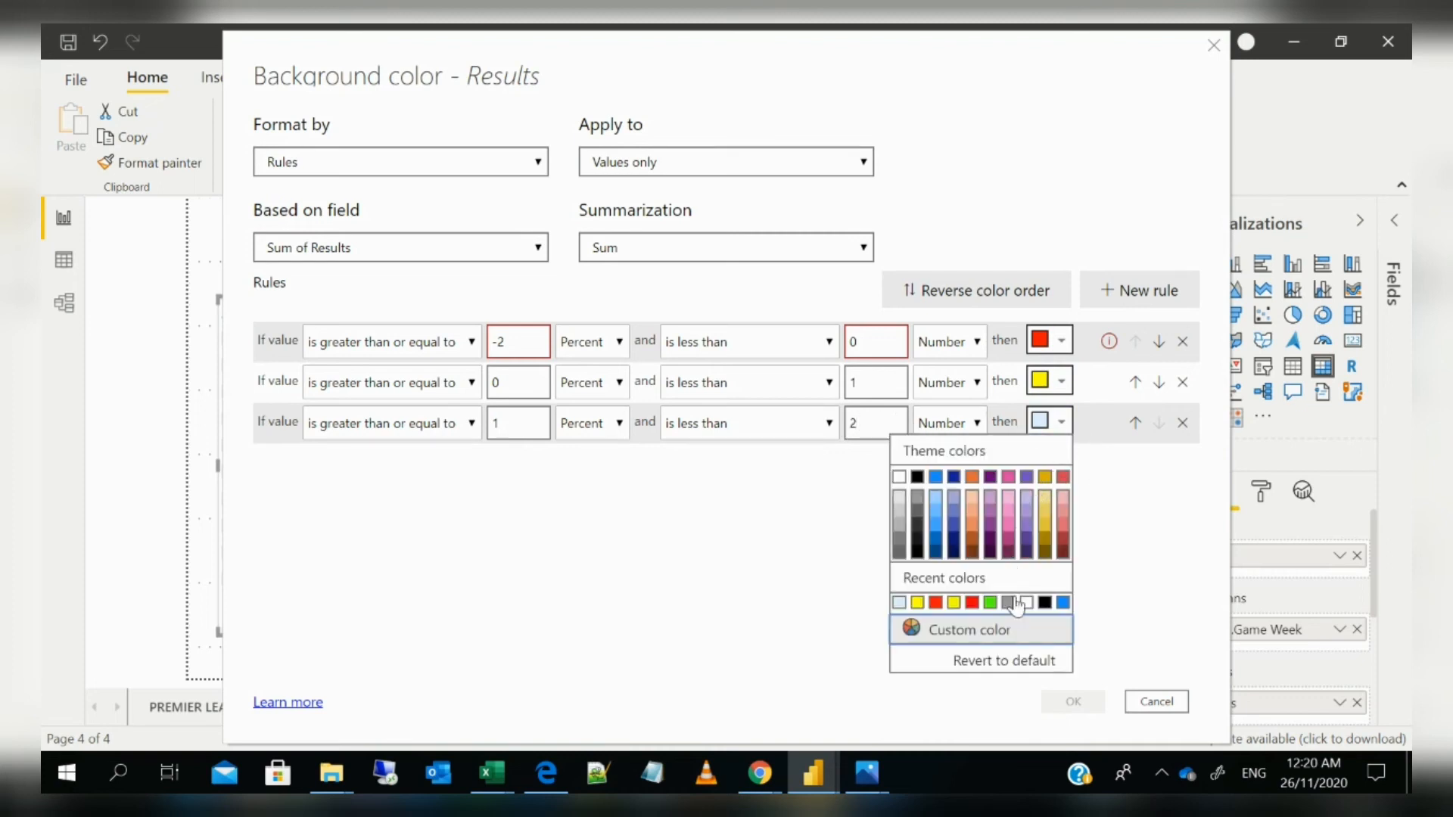
pyautogui.click(997, 606)
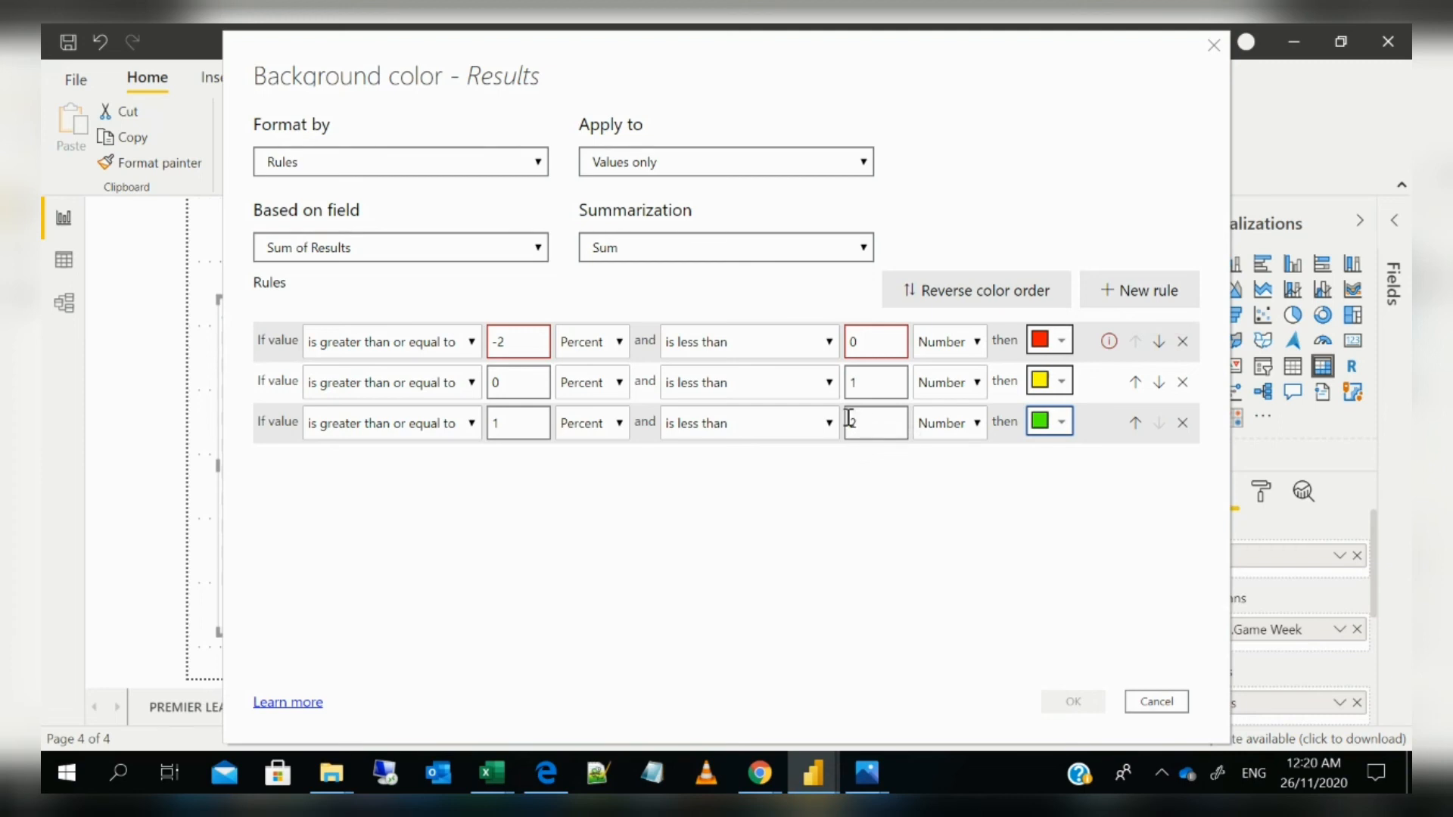
# Change the lower limit type of all three background color rules to Number and apply the rules to the matrix
pyautogui.click(616, 342)
pyautogui.click(587, 369)
pyautogui.click(603, 384)
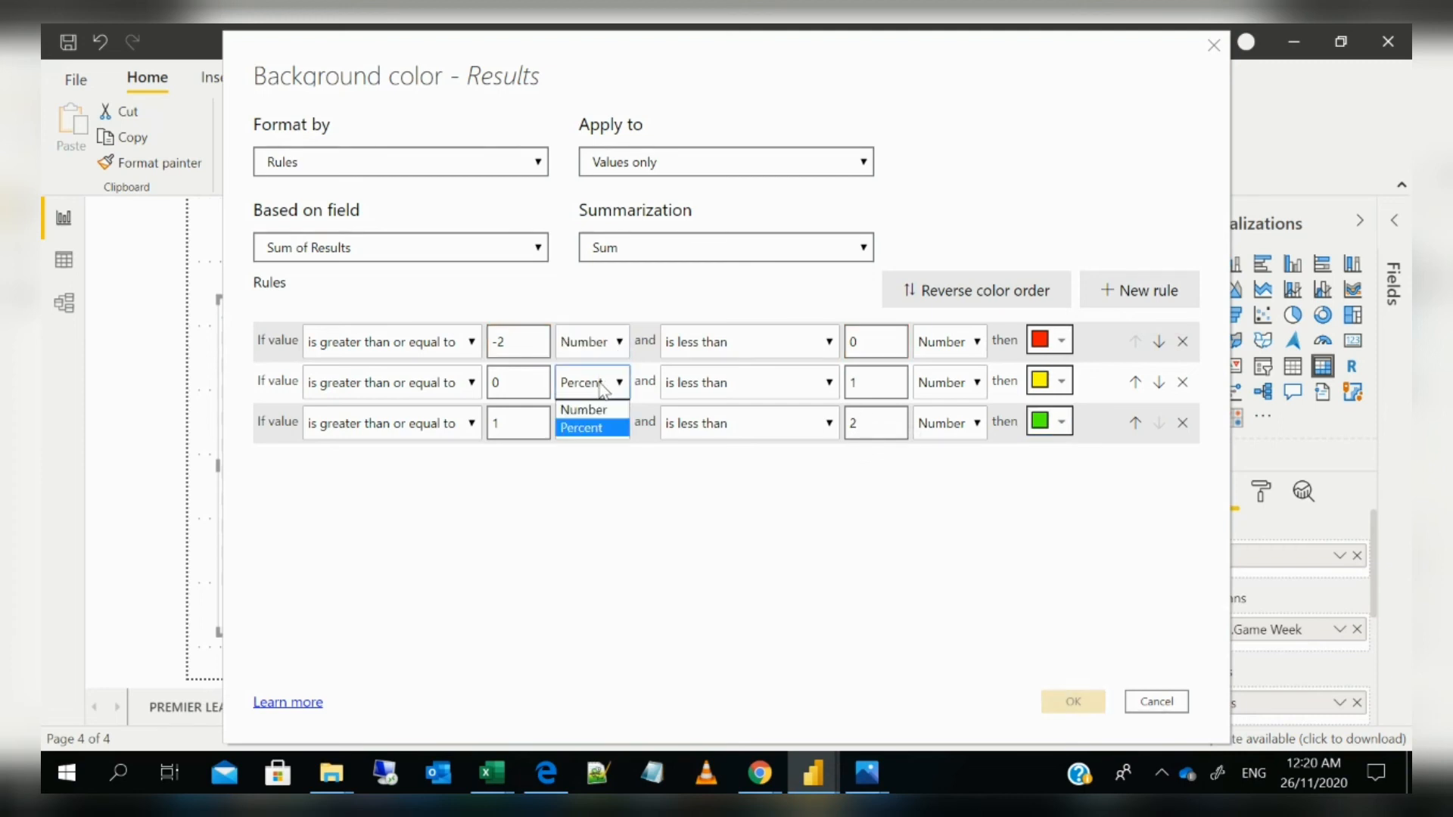
pyautogui.click(586, 409)
pyautogui.click(603, 423)
pyautogui.click(587, 451)
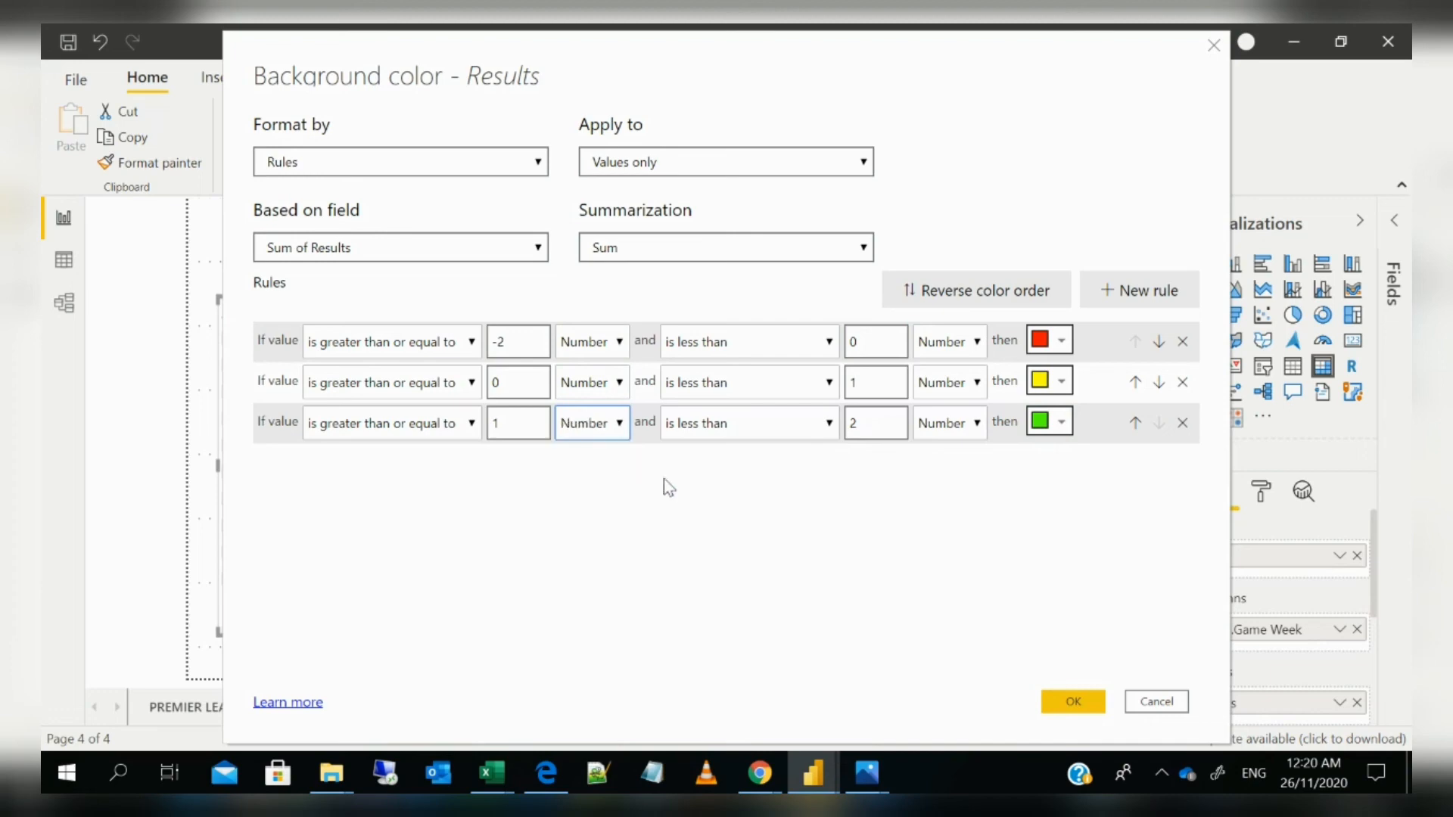
pyautogui.click(1073, 706)
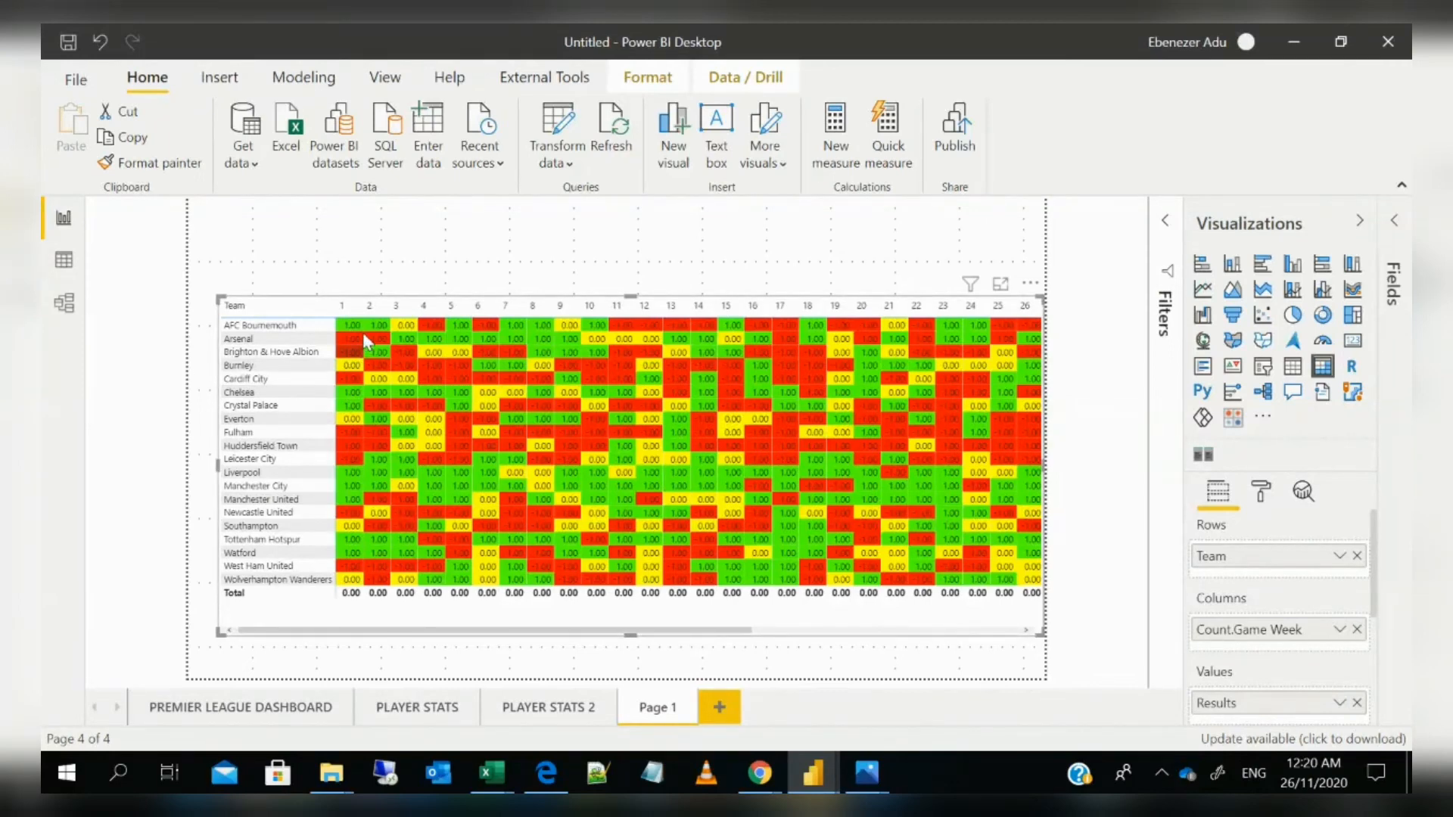
# Resize the matrix slightly from its upper-left corner, raising its upper edge
pyautogui.moveTo(220, 298)
pyautogui.mouseDown()
pyautogui.moveTo(206, 269)
pyautogui.moveTo(223, 291)
pyautogui.mouseUp()
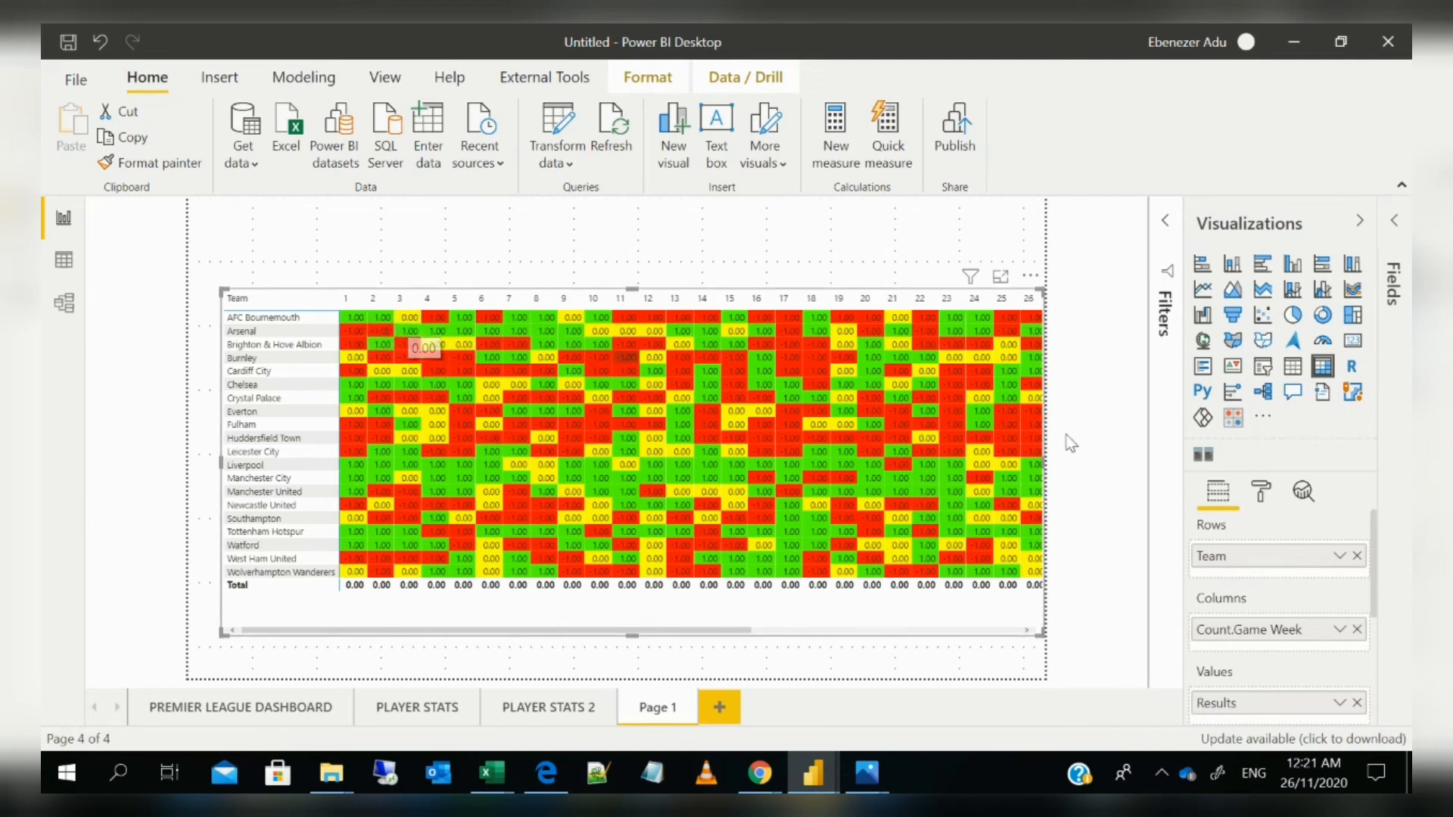
pyautogui.click(1261, 490)
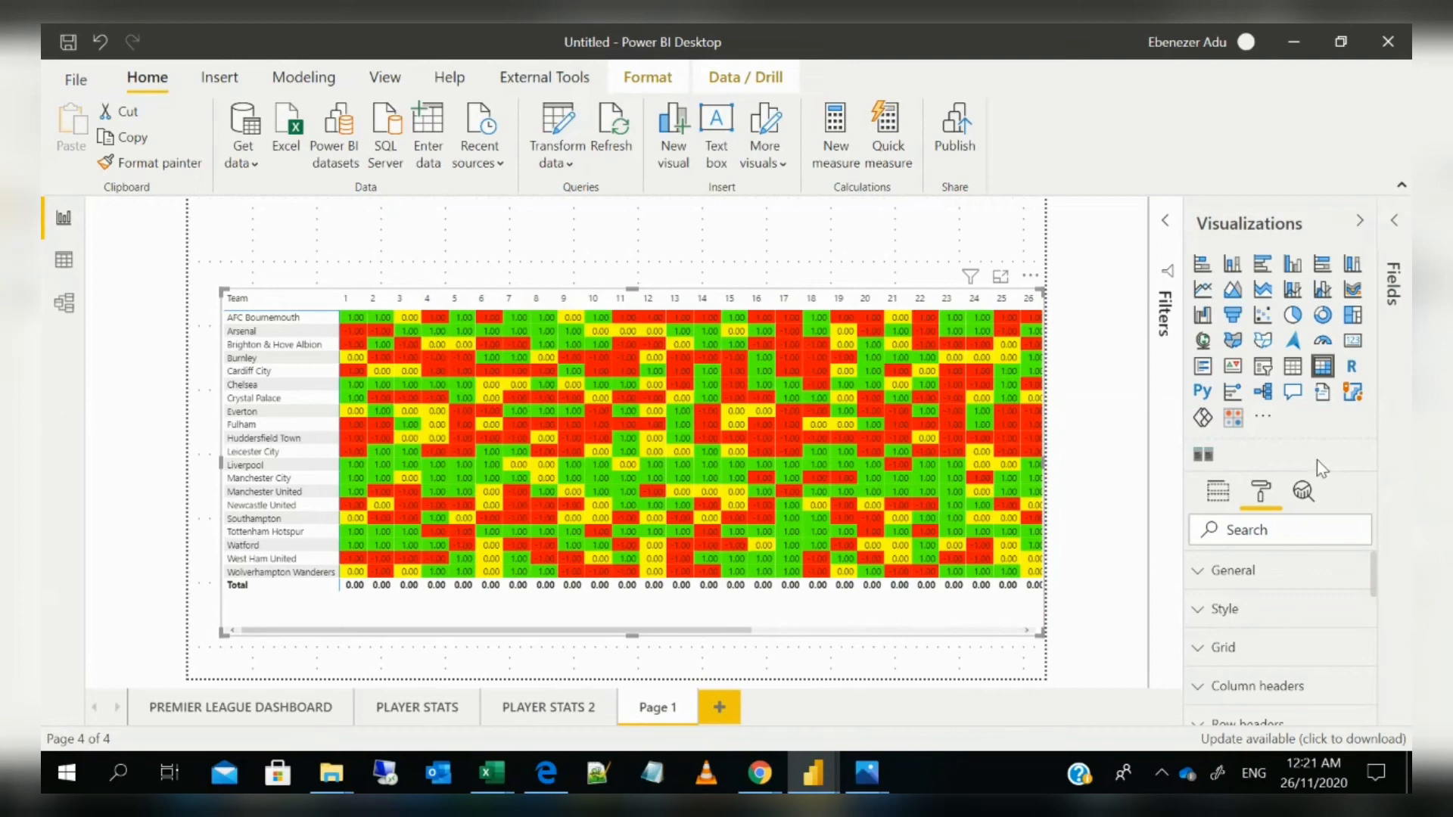
pyautogui.click(1217, 492)
pyautogui.click(1260, 495)
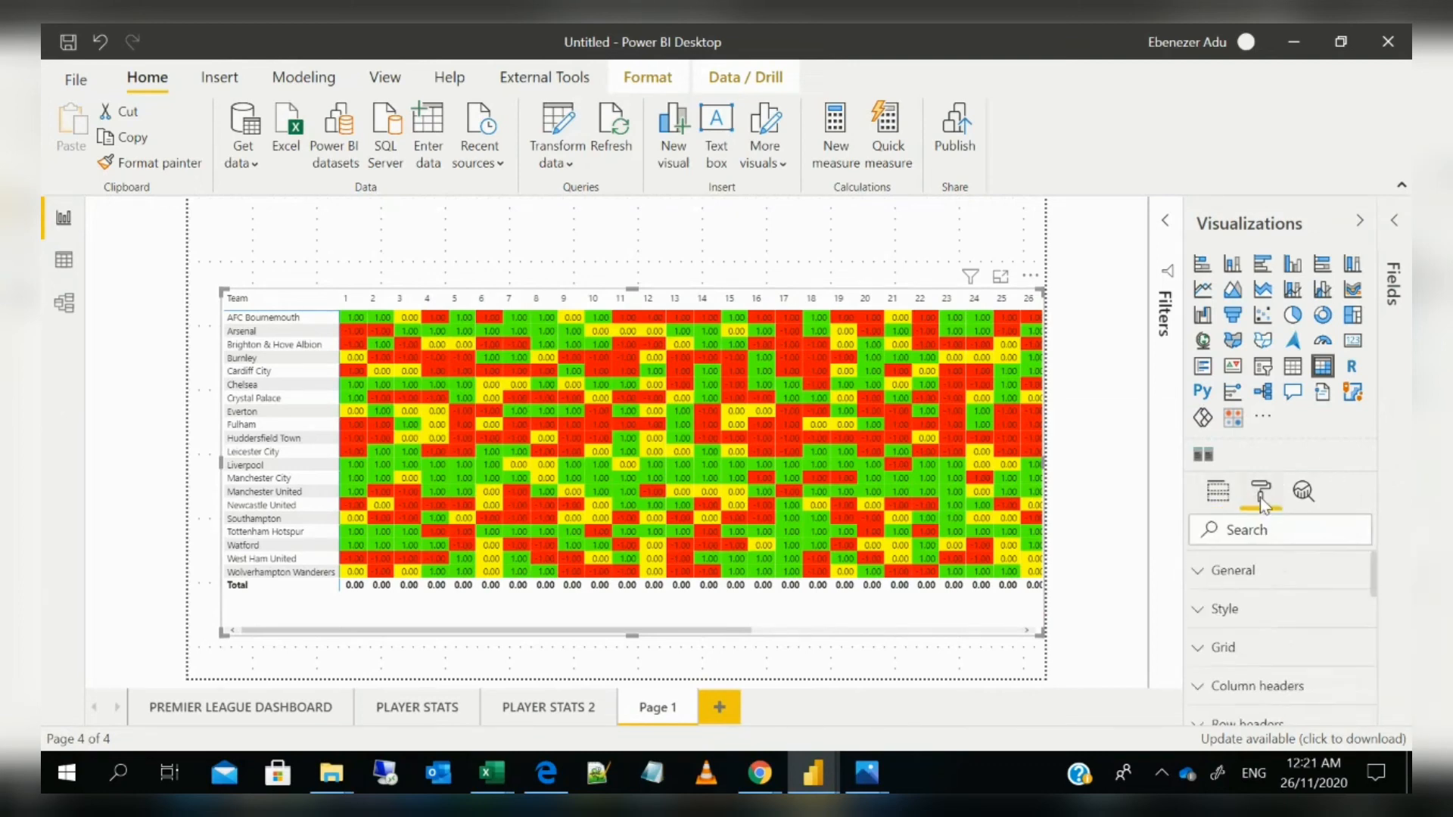
pyautogui.click(1214, 495)
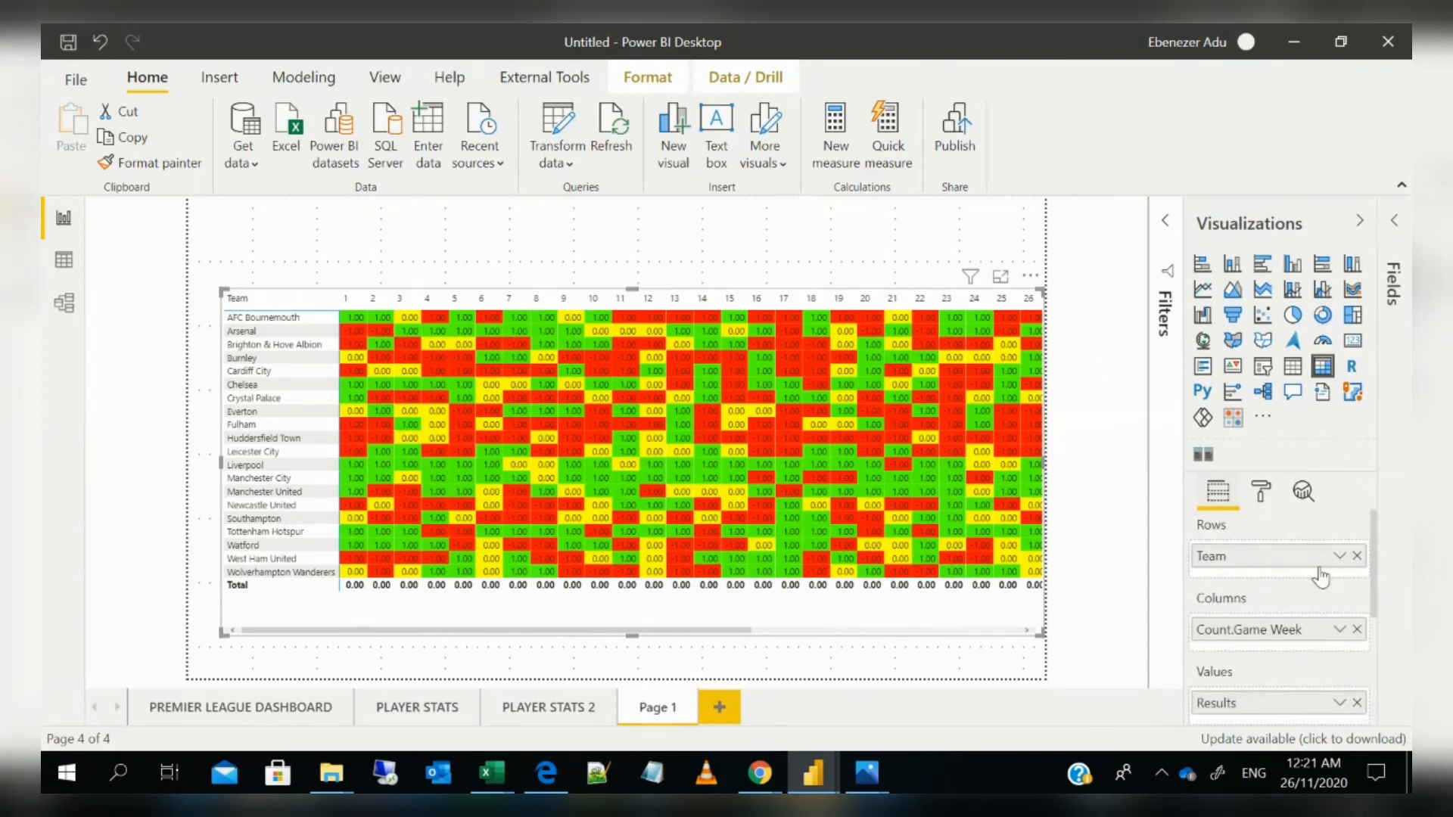
# Set up font color conditional formatting for the matrix's Results values, formatted by Rules and based on the Results field
pyautogui.click(1340, 705)
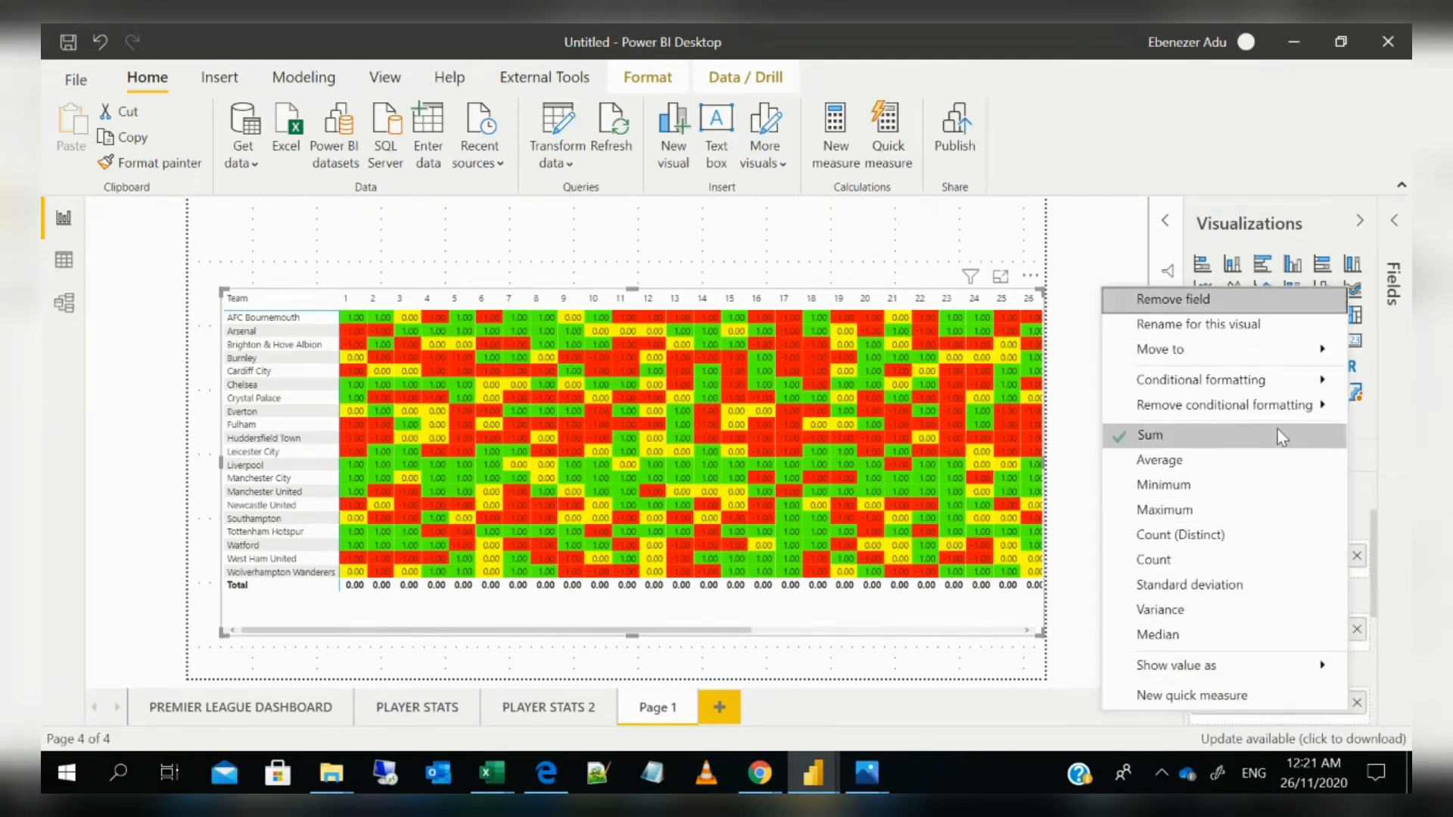
pyautogui.moveTo(1260, 382)
pyautogui.click(1043, 409)
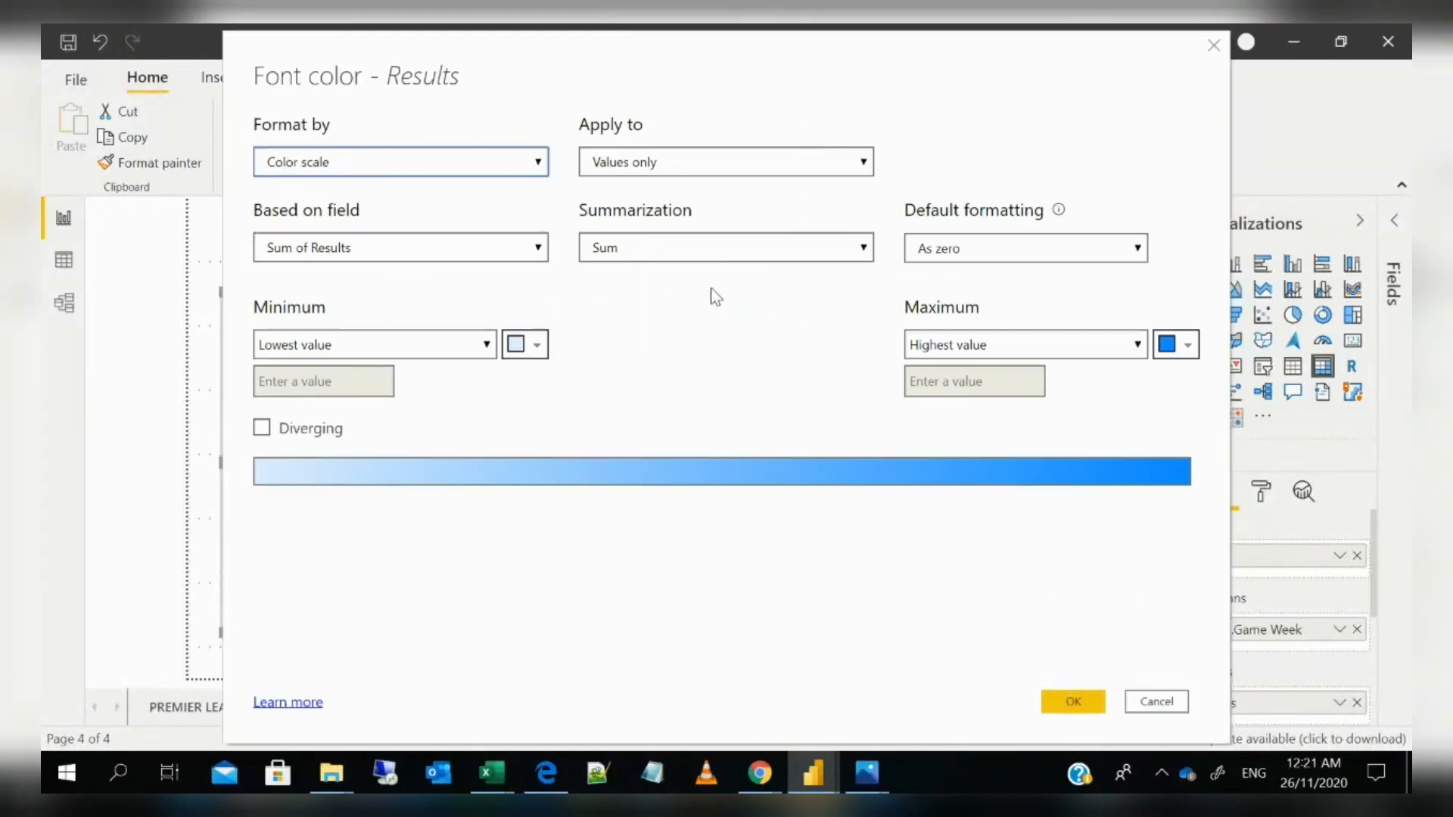
pyautogui.click(424, 162)
pyautogui.click(401, 205)
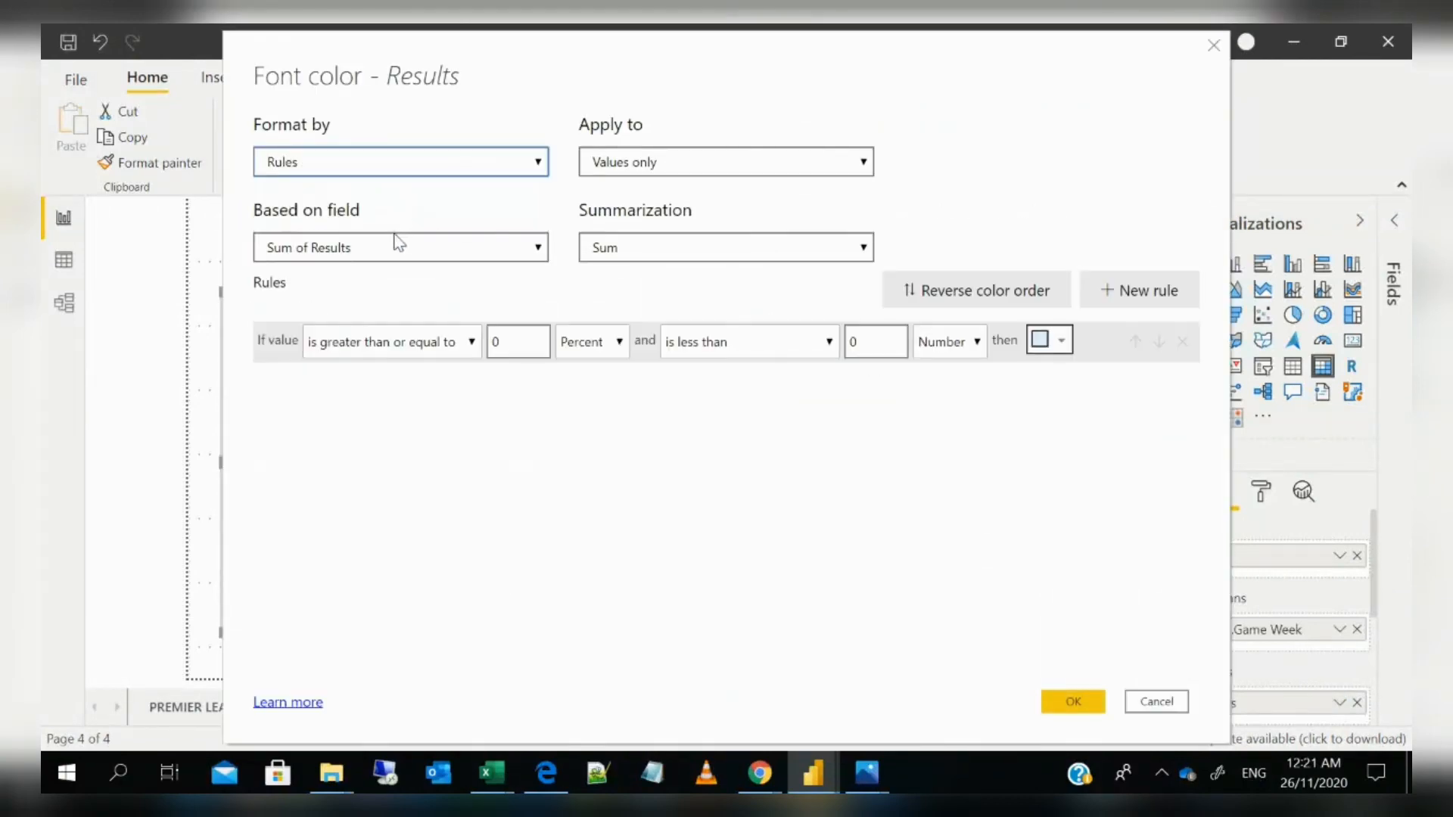
pyautogui.click(396, 247)
pyautogui.click(367, 354)
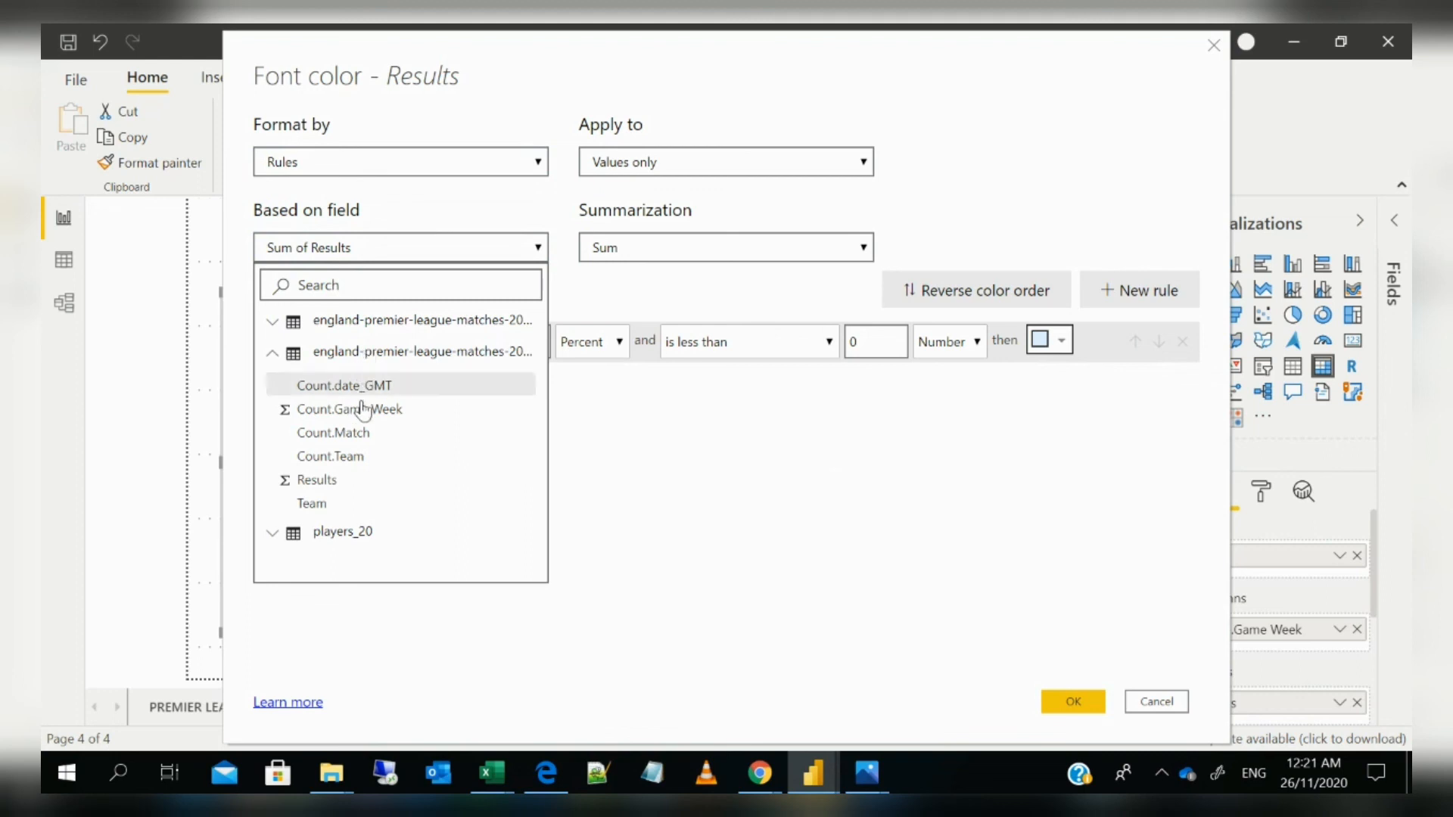
pyautogui.click(306, 480)
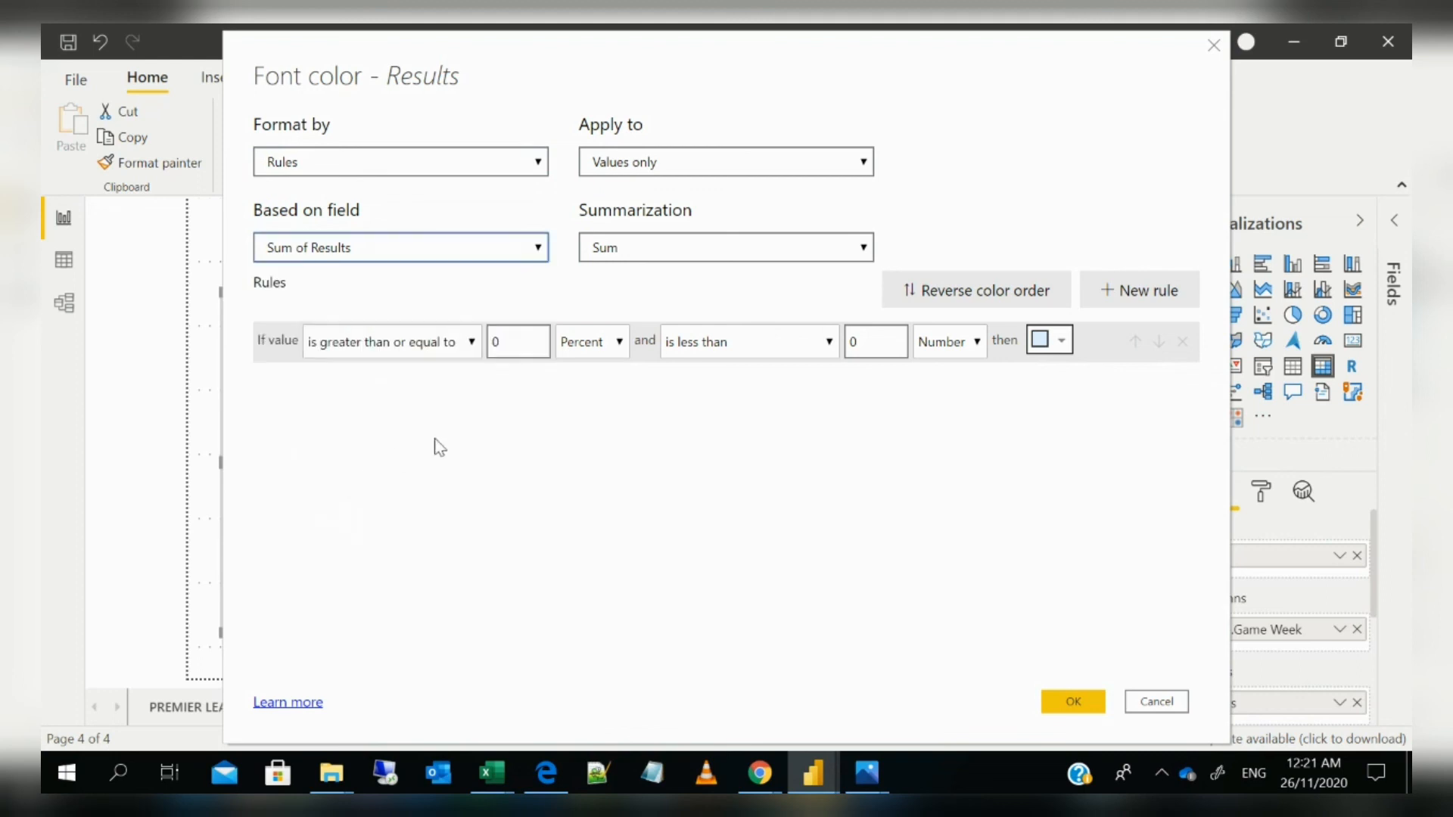
# Define the first font color rule as greater than or equal to -2 (Number) and less than 0, colored red
pyautogui.doubleClick(525, 342)
pyautogui.press('BackSpace')
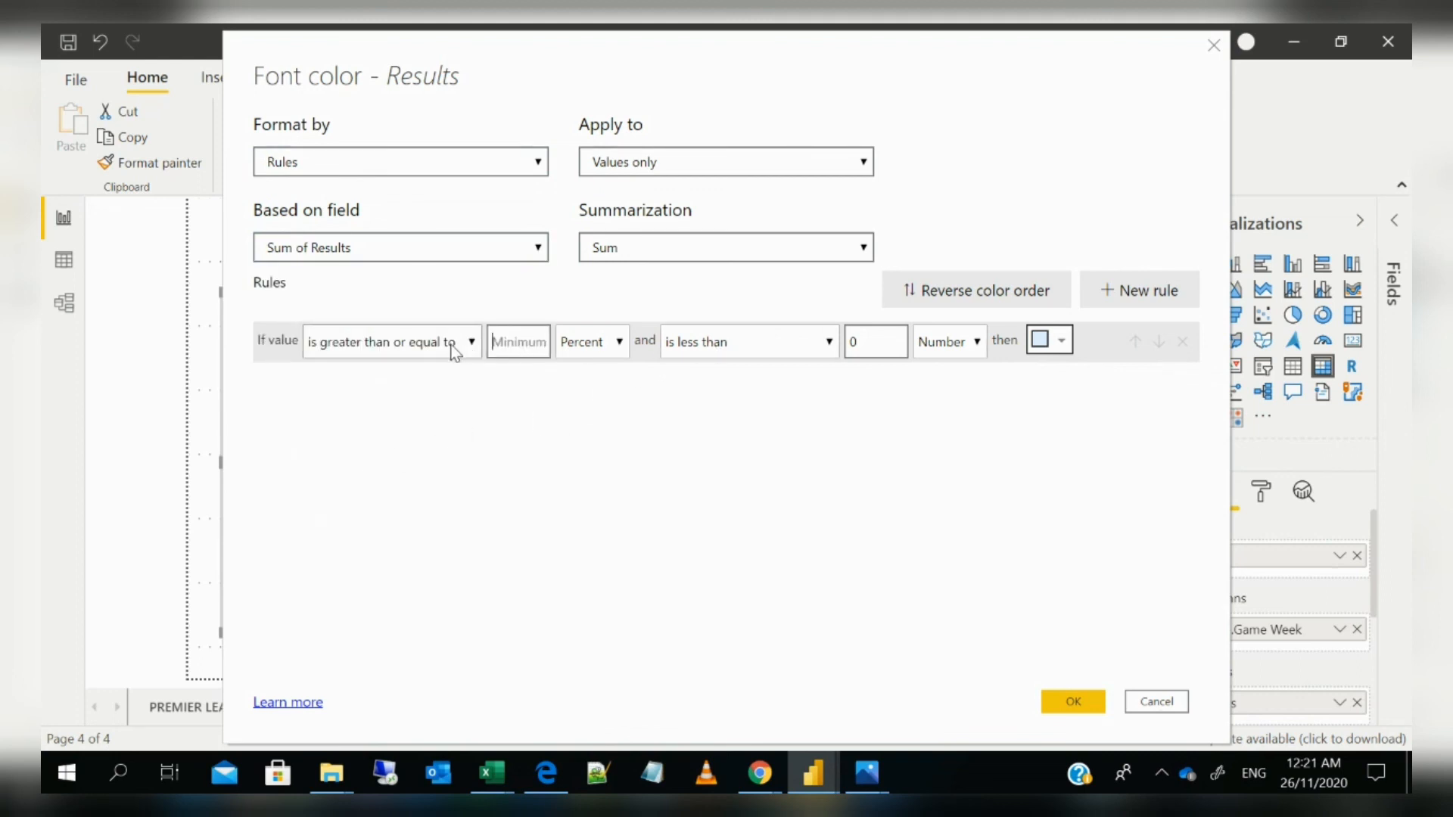
pyautogui.write('-')
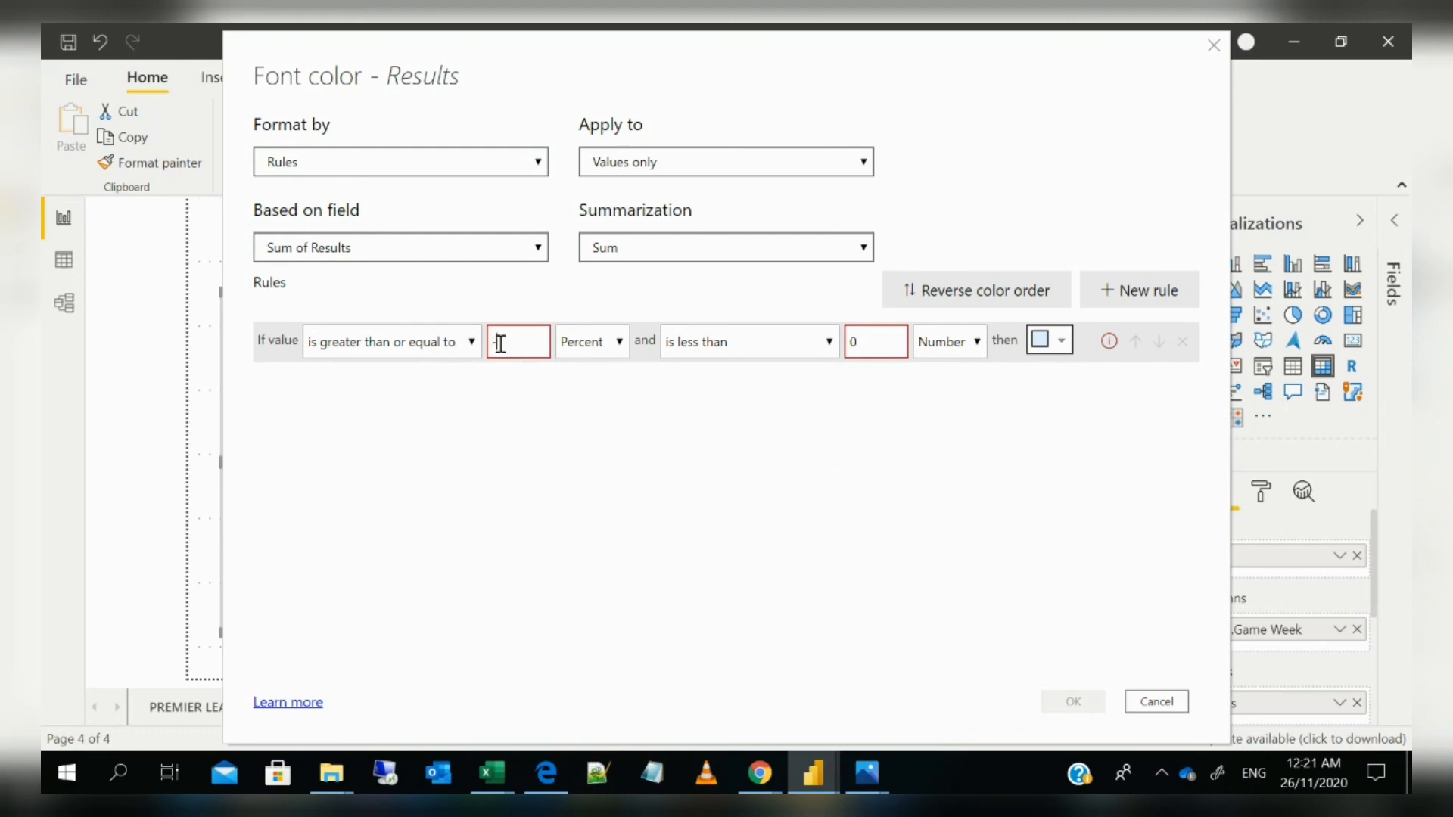
pyautogui.write('2')
pyautogui.click(1060, 344)
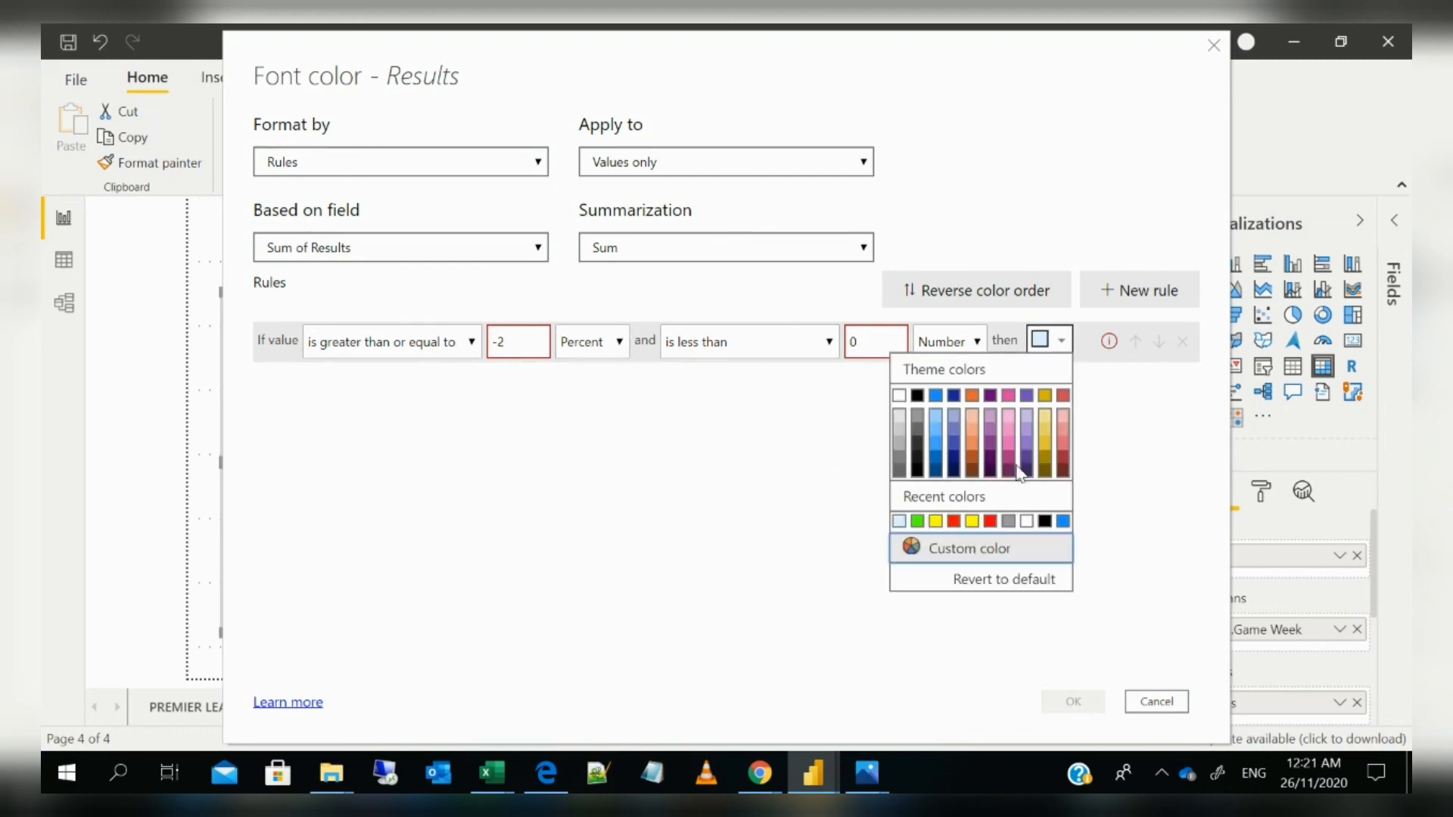
pyautogui.click(992, 520)
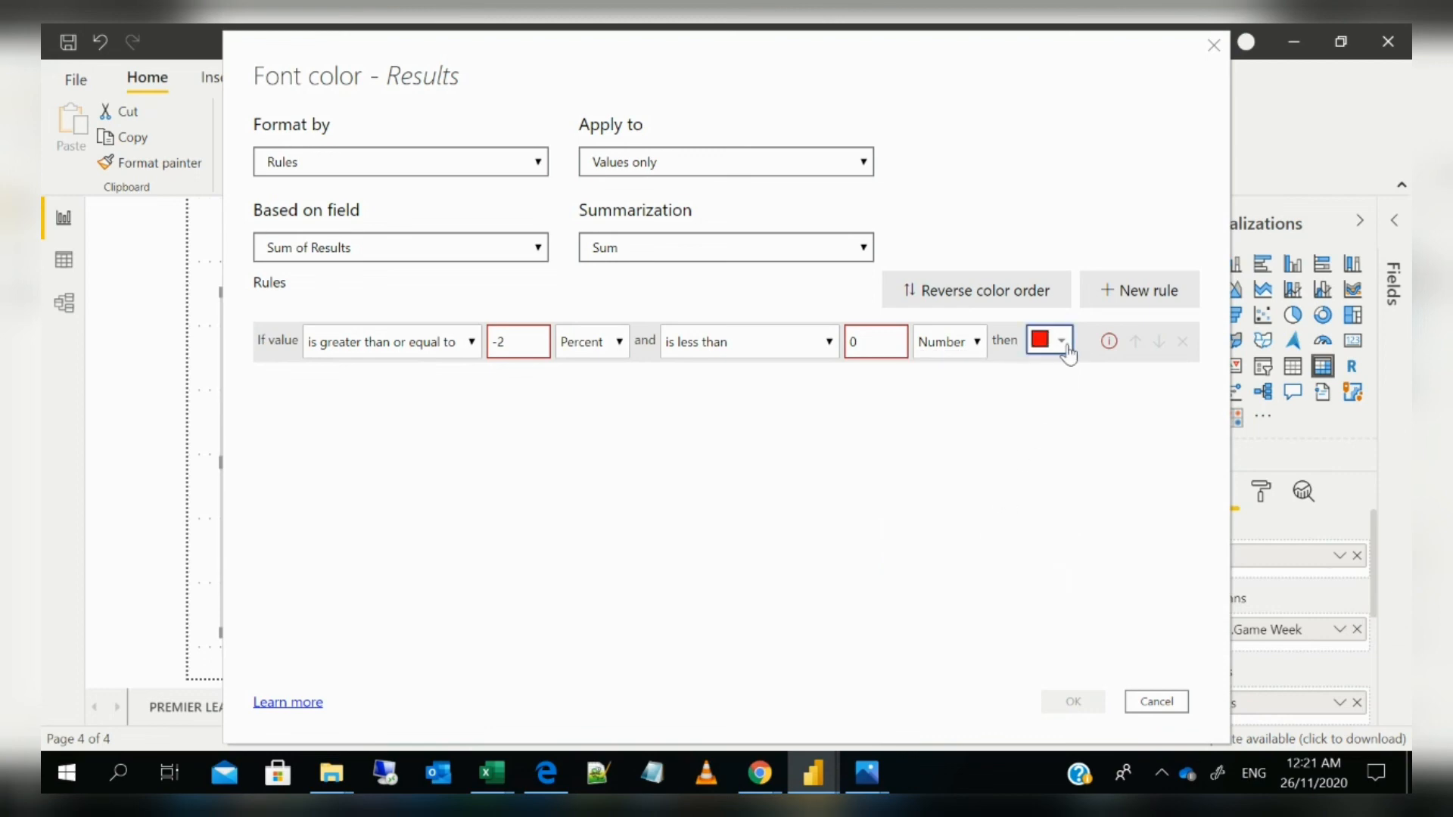
pyautogui.click(619, 342)
pyautogui.click(586, 370)
# Add a second font color rule for values greater than or equal to 0 and less than 1 (Number), colored yellow
pyautogui.click(1139, 291)
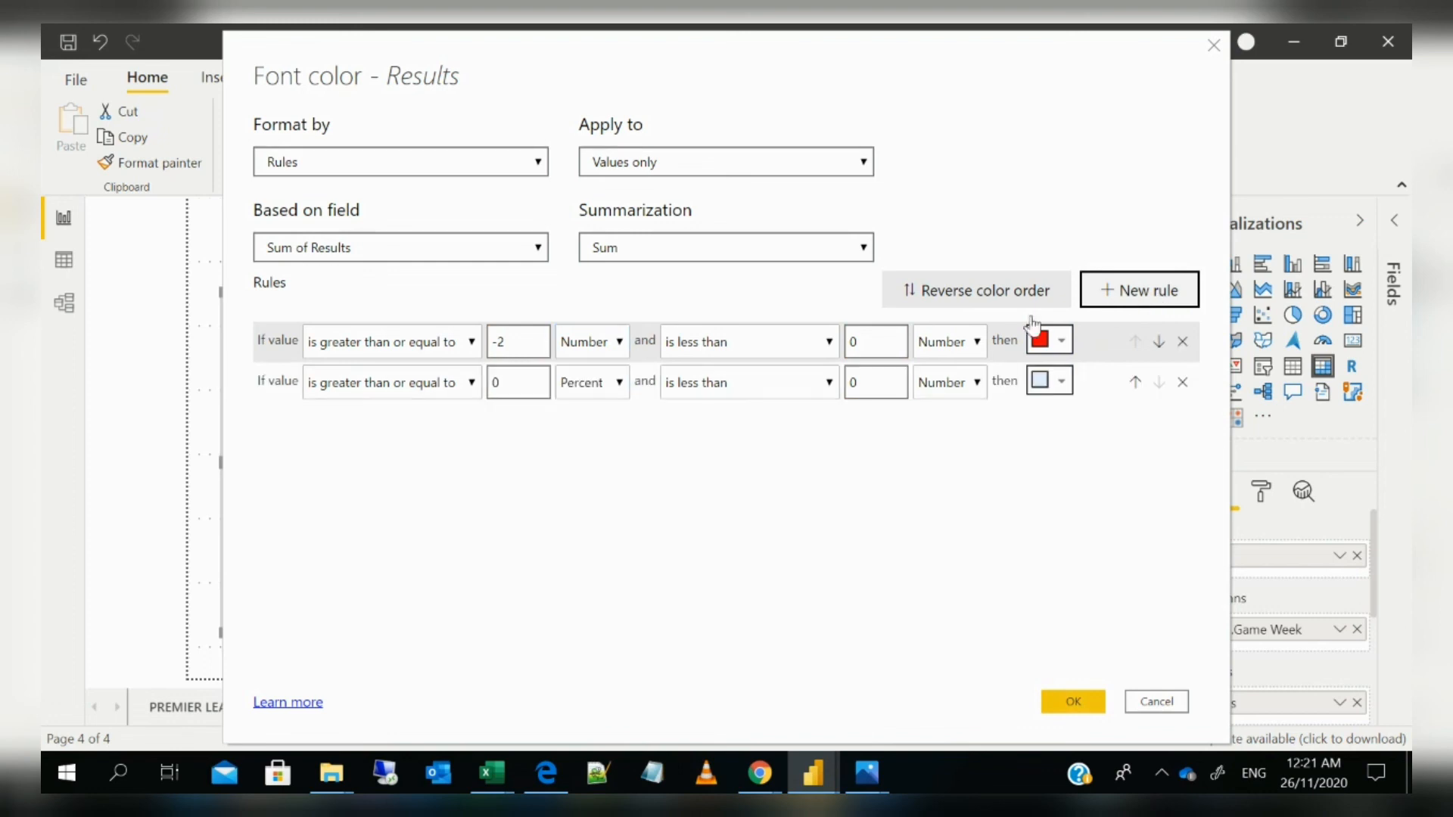
pyautogui.doubleClick(852, 382)
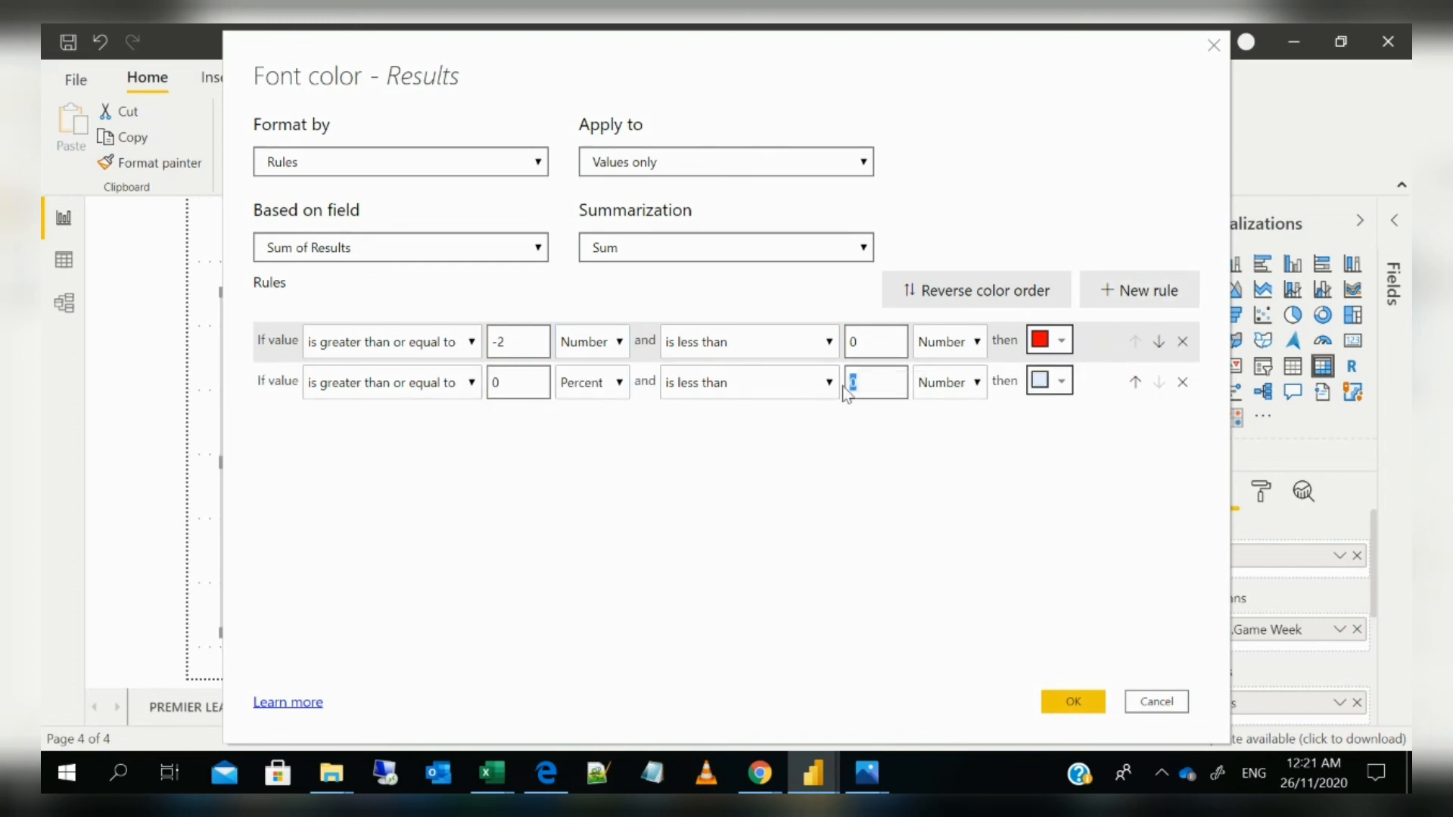
pyautogui.write('1')
pyautogui.click(1054, 383)
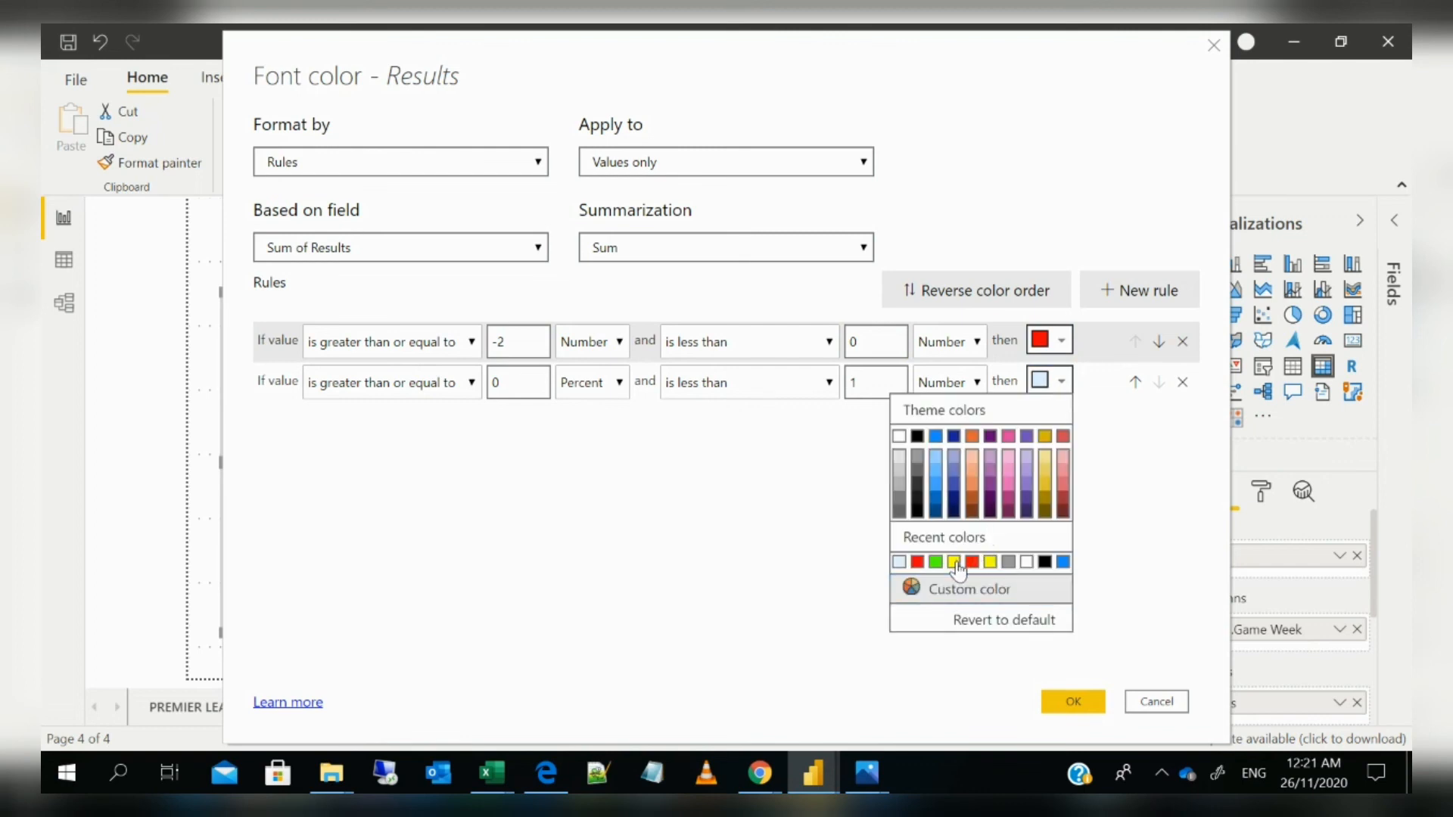
pyautogui.click(953, 561)
# Add a third font color rule for values greater than or equal to 1 and less than 2
pyautogui.click(1140, 290)
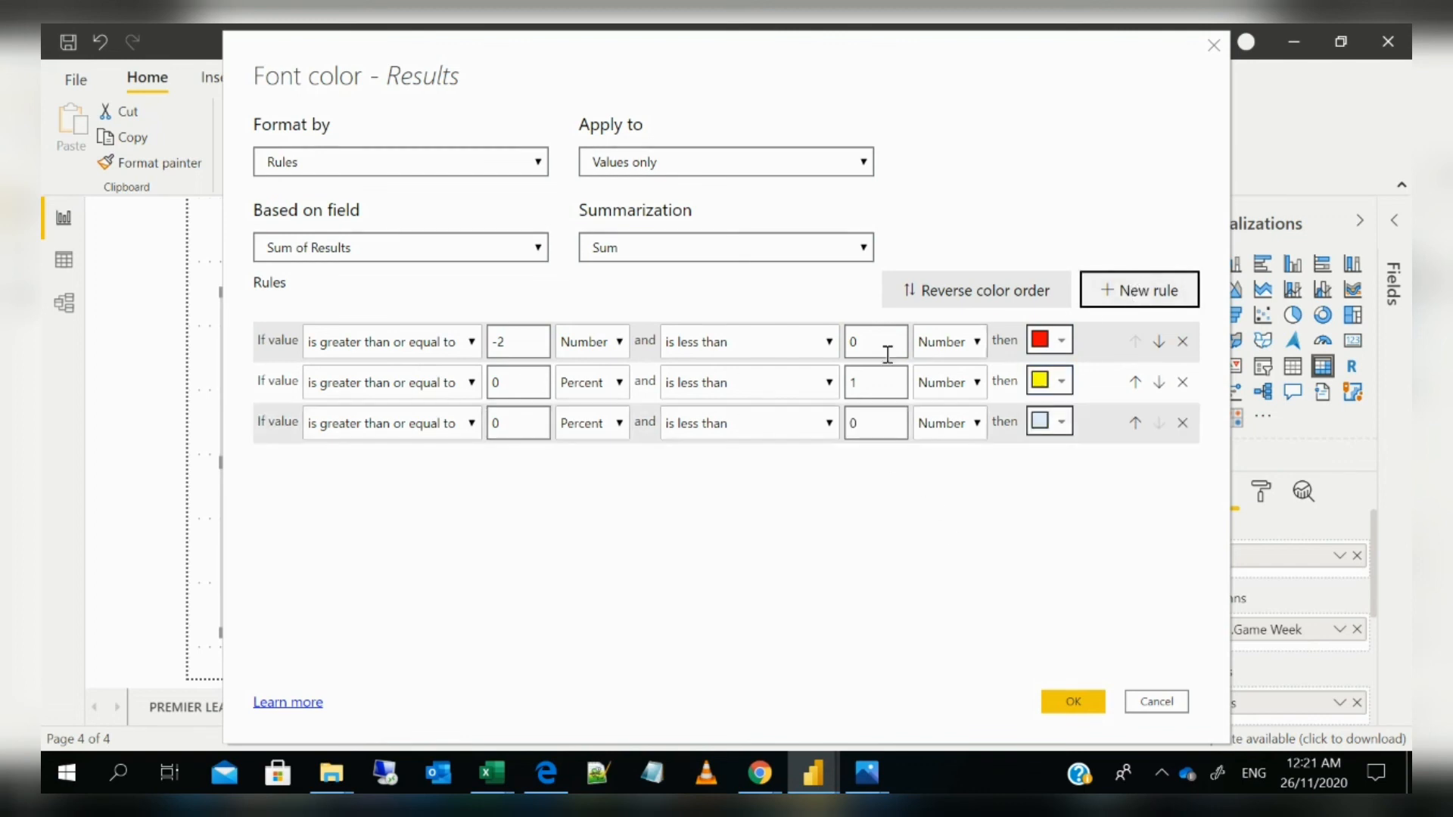
pyautogui.doubleClick(518, 422)
pyautogui.write('1')
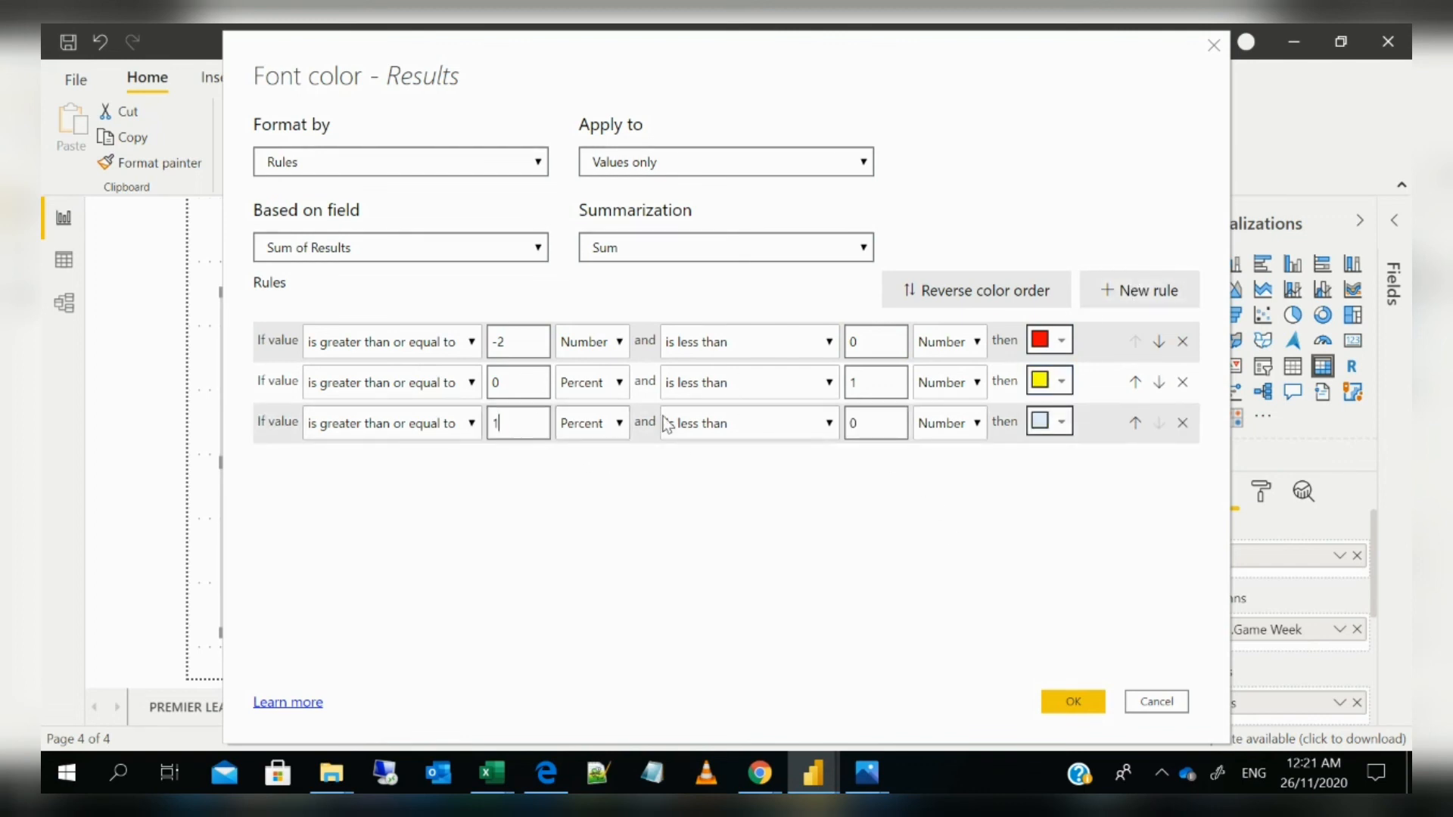
pyautogui.doubleClick(863, 423)
pyautogui.write('2')
# Change the lower limit type of the second and third font color rules to Number
pyautogui.click(608, 388)
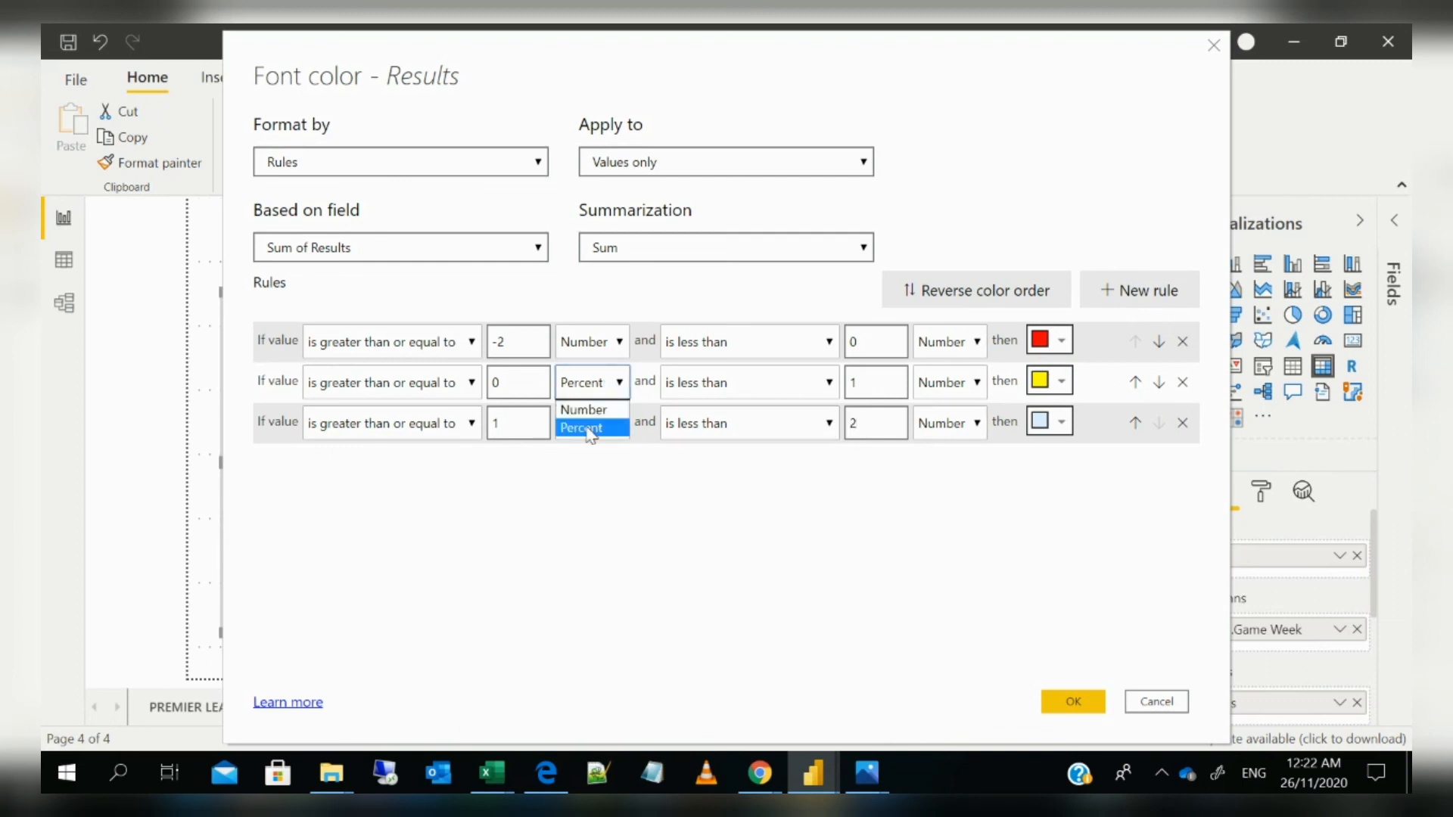
pyautogui.click(587, 407)
pyautogui.click(590, 422)
pyautogui.click(586, 447)
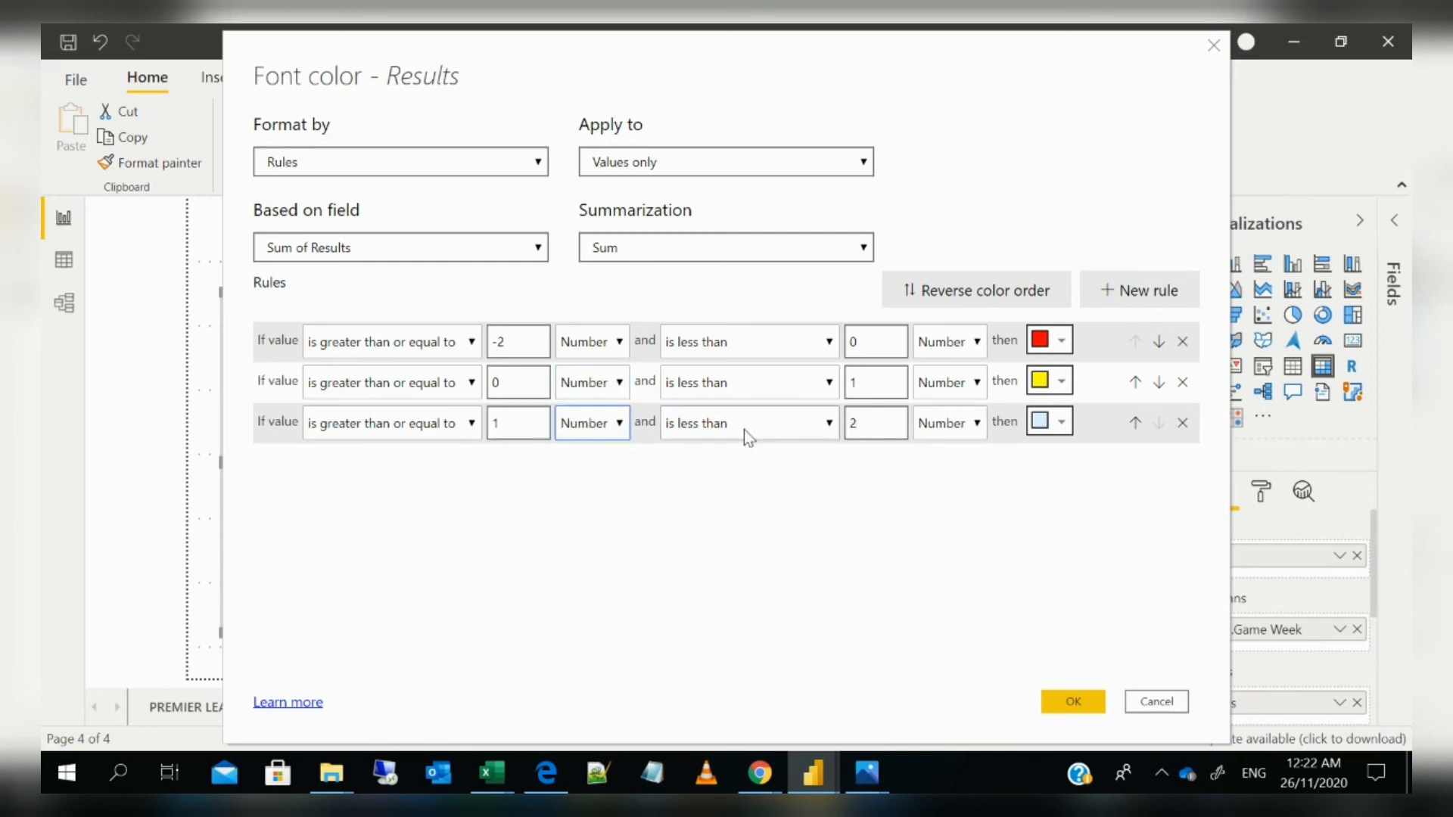
# Color the third font color rule green and apply the font color rules to the matrix
pyautogui.click(1058, 421)
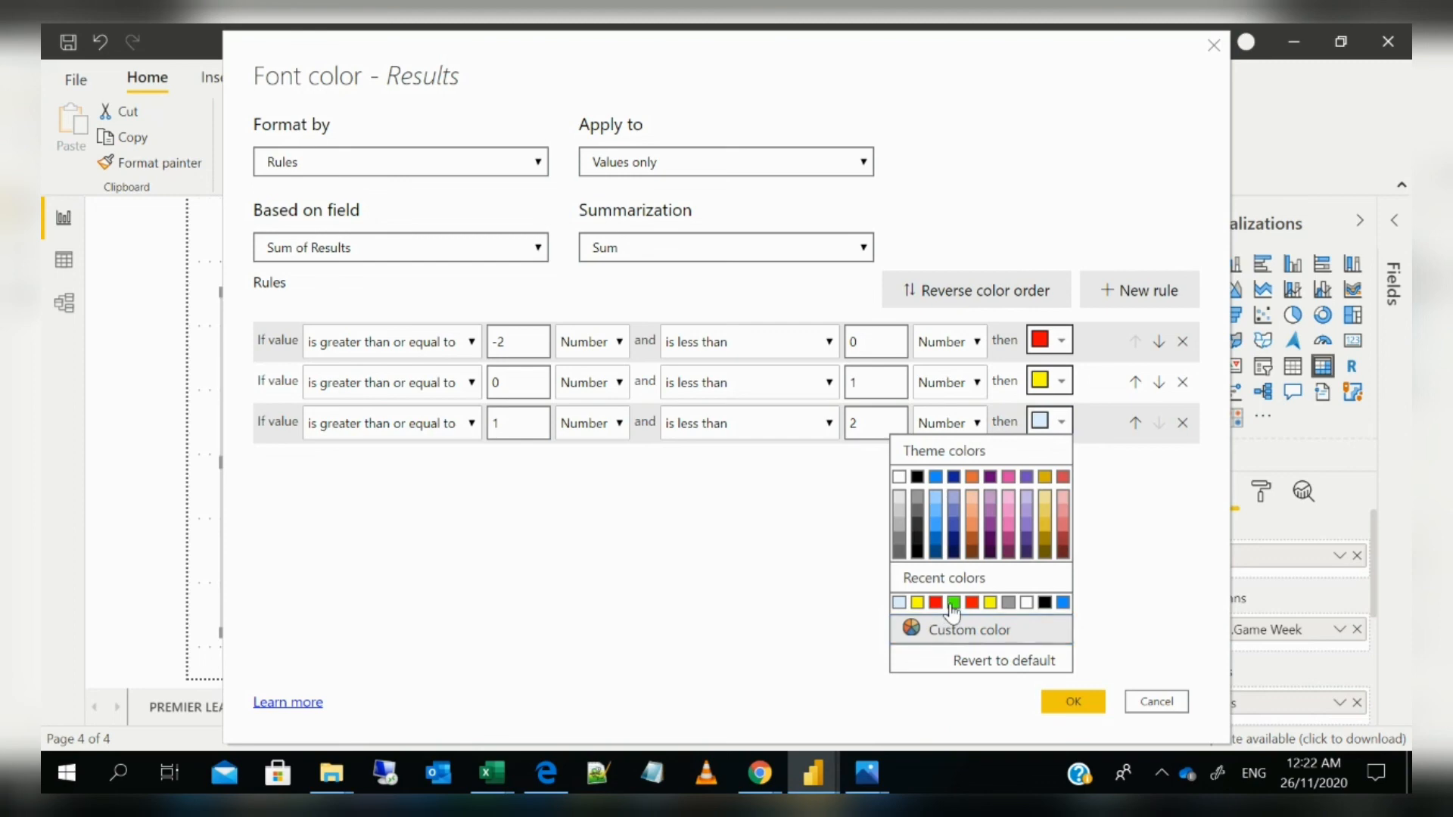
pyautogui.click(952, 603)
pyautogui.click(1073, 702)
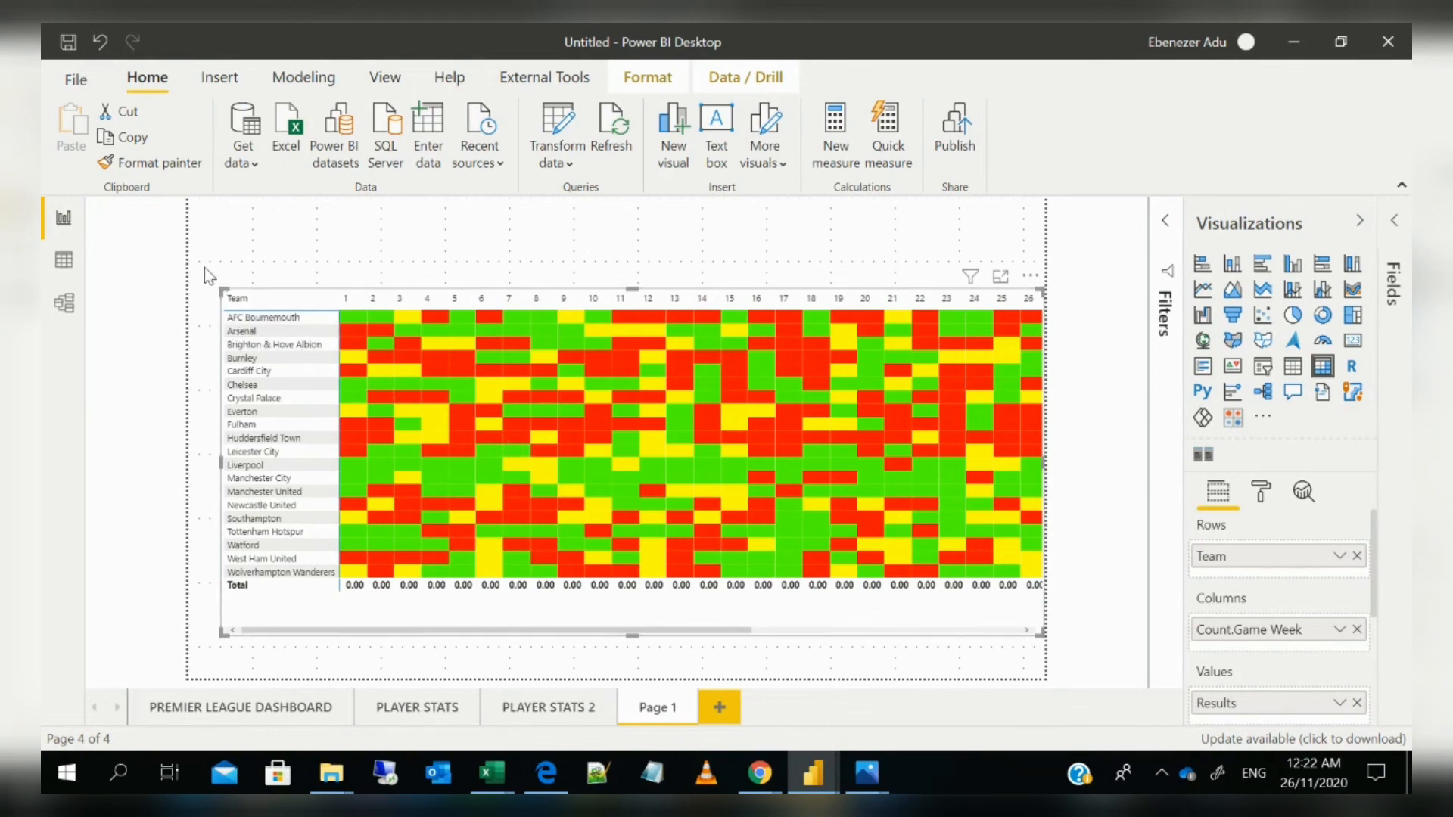
# Enlarge the matrix from its upper-left corner to the page's left edge and turn off its row subtotals
pyautogui.moveTo(204, 269); pyautogui.dragTo(192, 258)
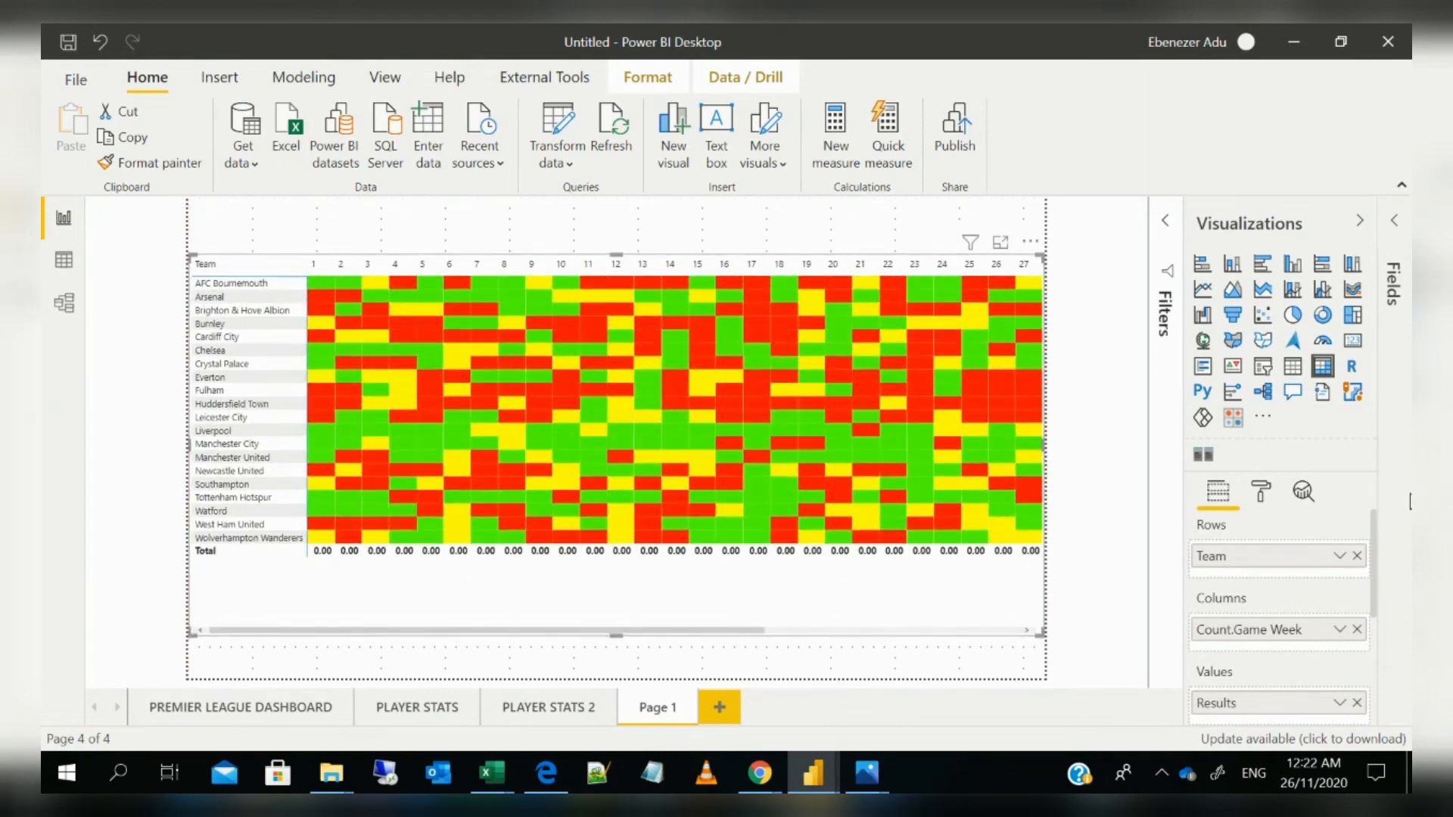
pyautogui.click(1271, 496)
pyautogui.scroll(-5, 1284, 651)
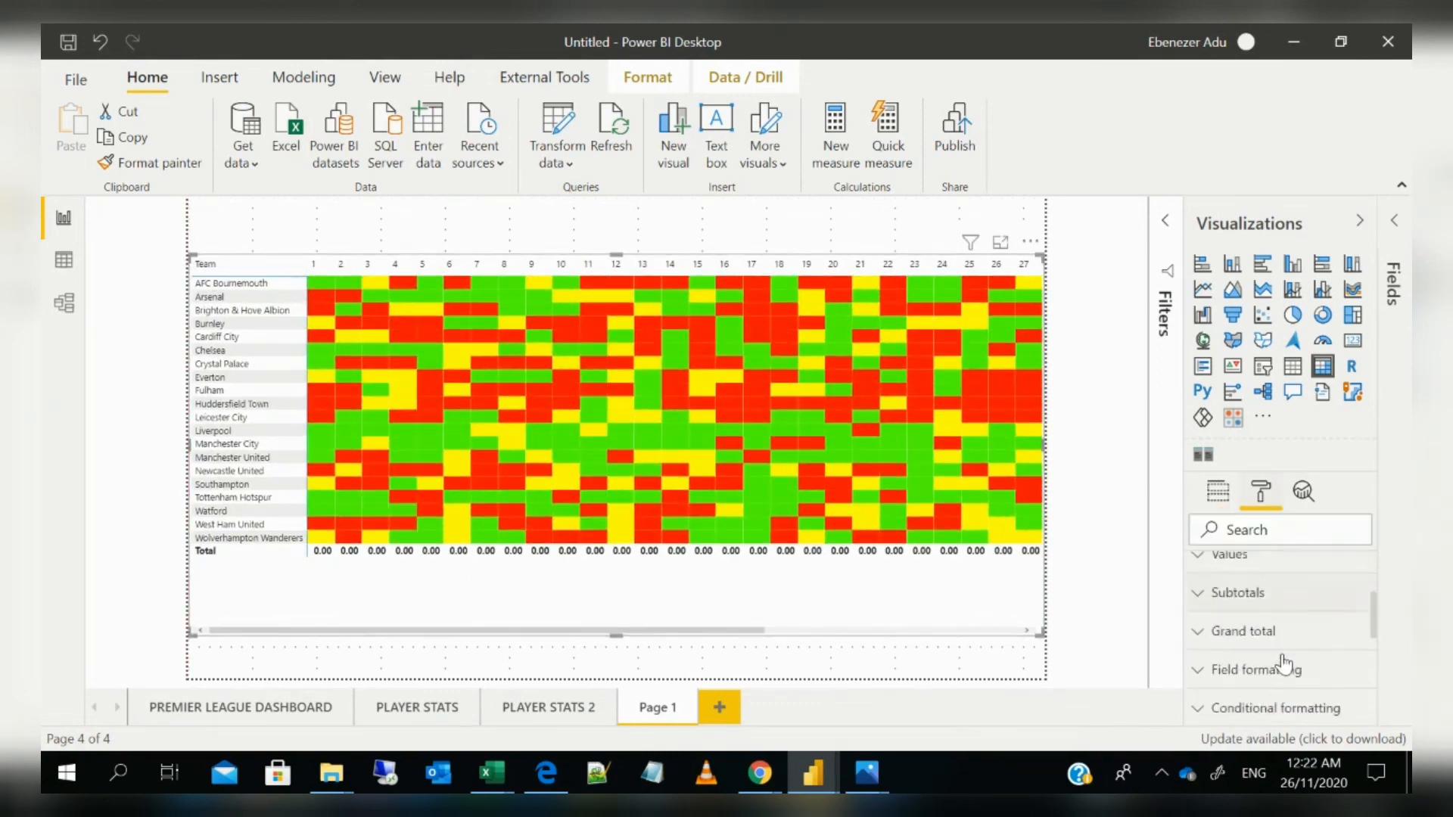
pyautogui.scroll(4, 1284, 659)
pyautogui.click(1264, 647)
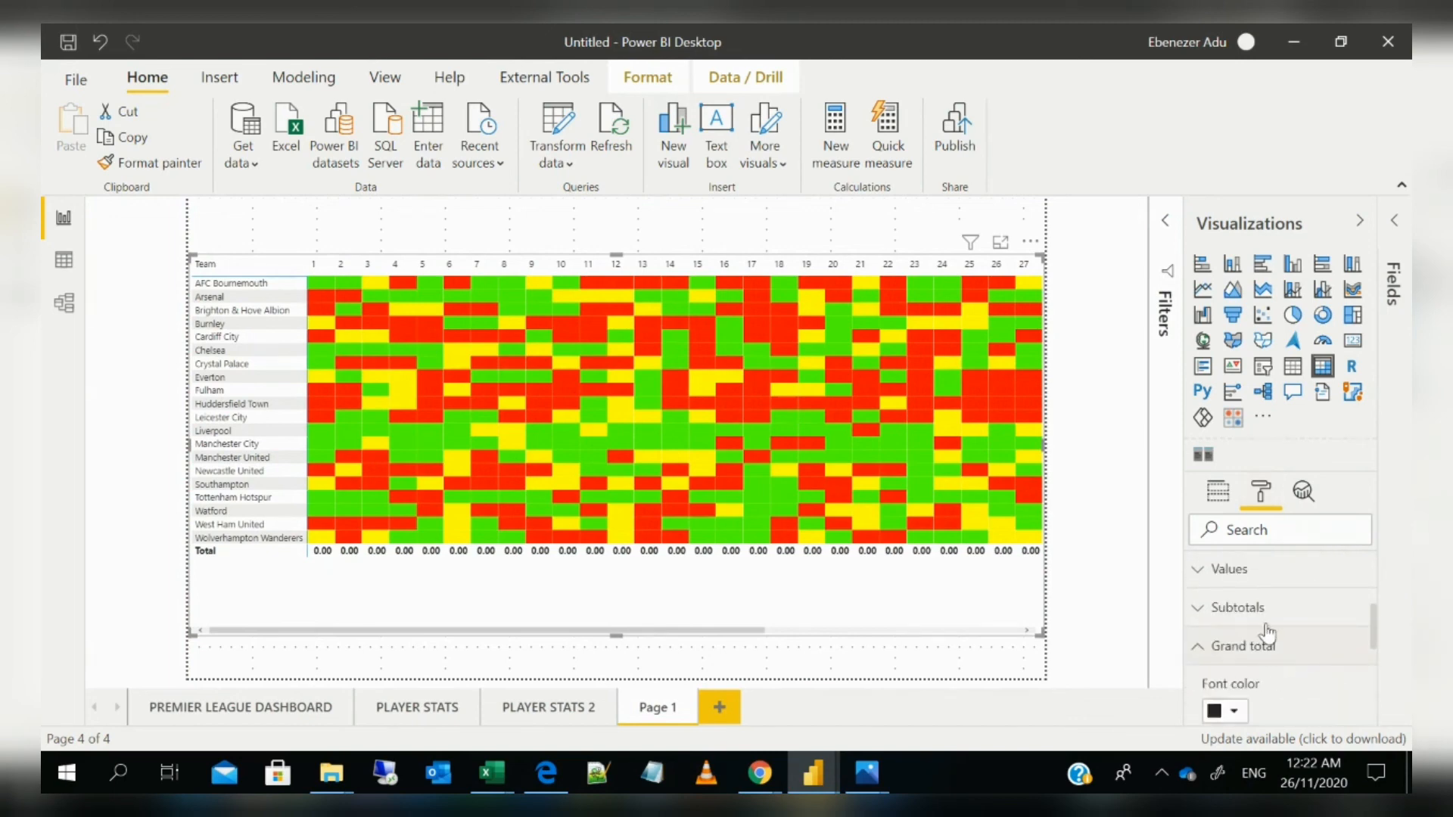
pyautogui.click(1264, 609)
pyautogui.click(1256, 678)
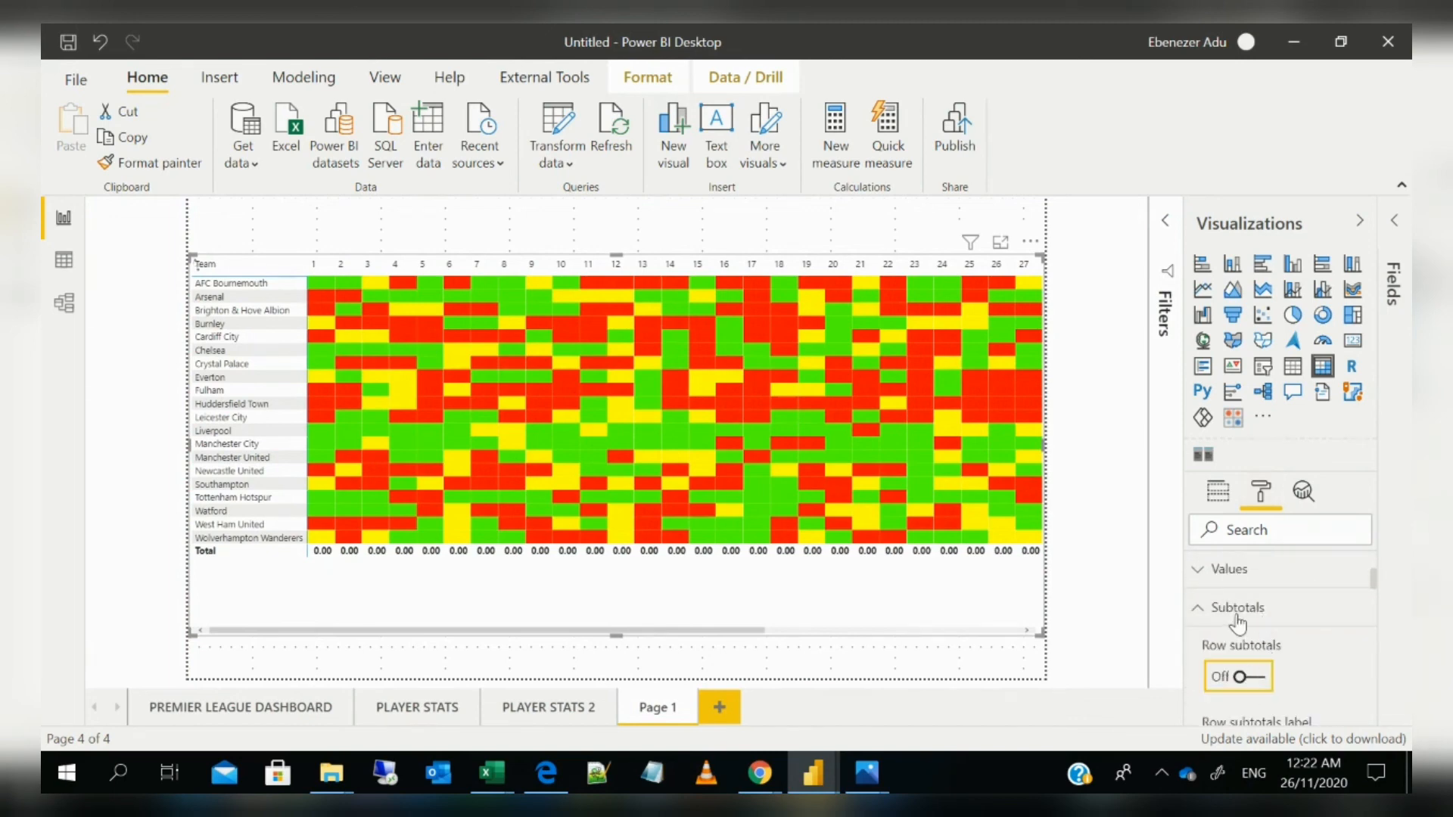
pyautogui.click(1235, 616)
pyautogui.scroll(-2, 1238, 628)
pyautogui.scroll(2, 1238, 628)
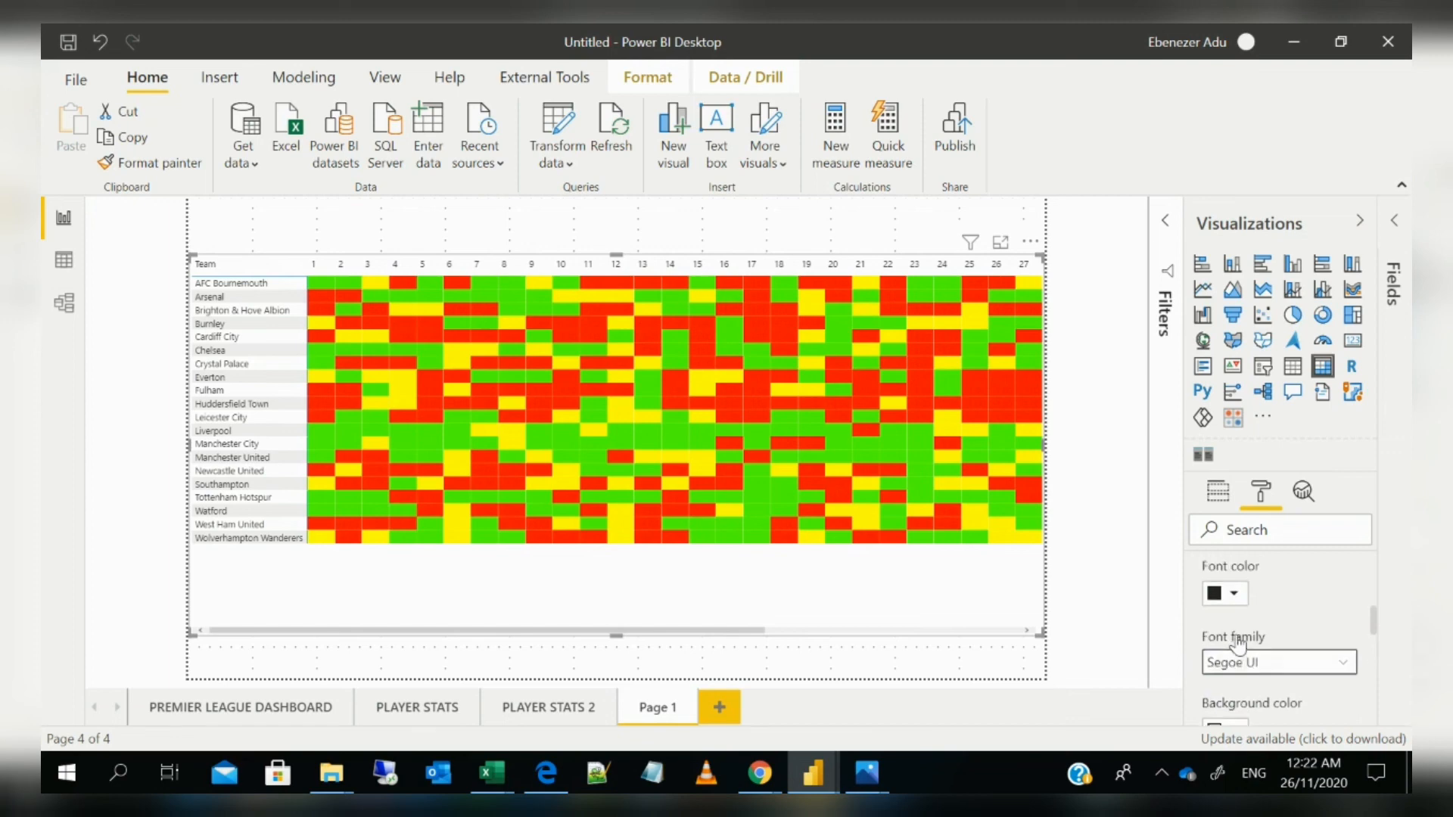
# Examine the color-coded results matrix on the PREMIER LEAGUE DASHBOARD page
pyautogui.click(283, 719)
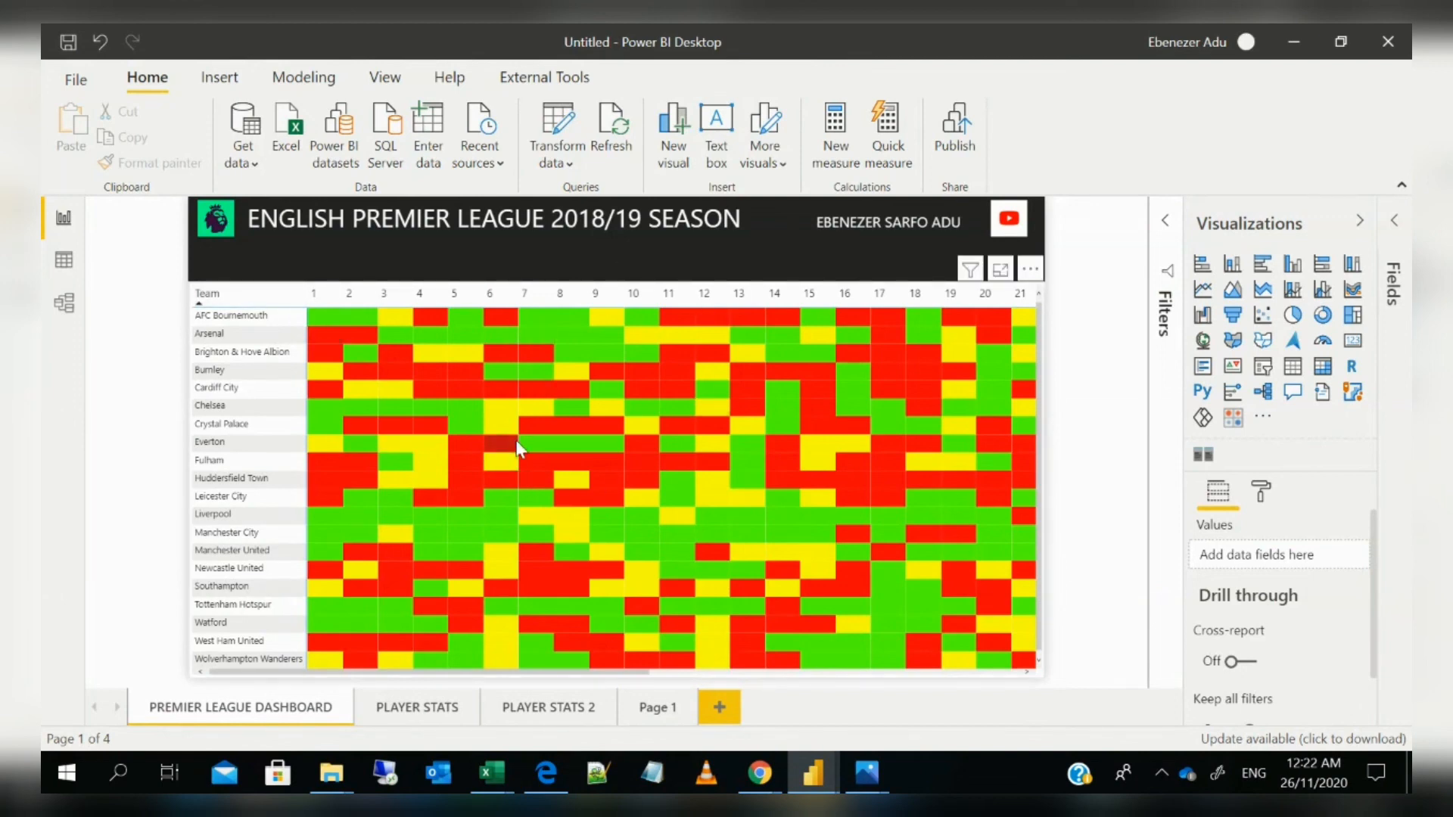
pyautogui.moveTo(519, 448)
pyautogui.moveTo(479, 390)
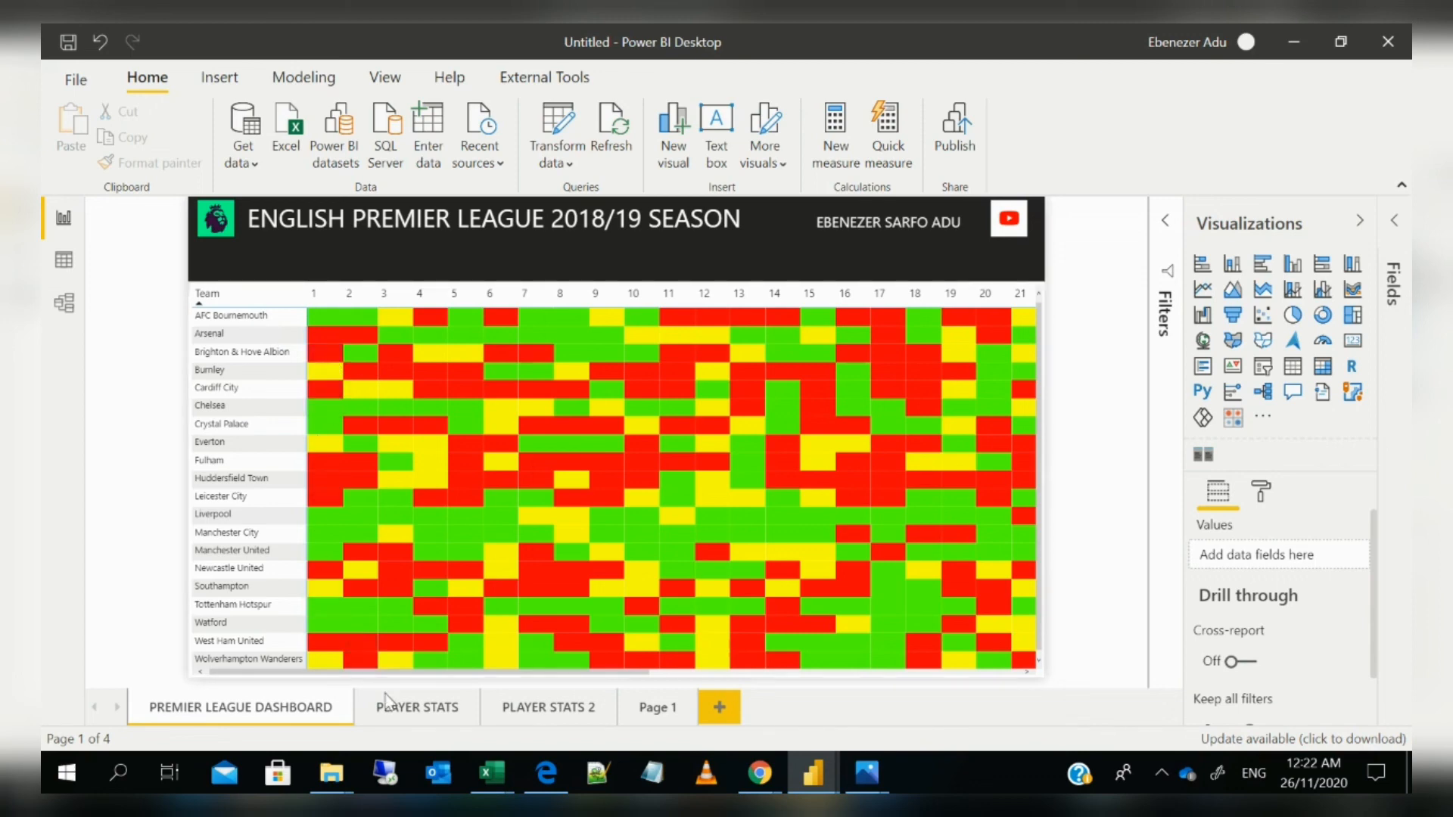
# View the PLAYER STATS and PLAYER STATS 2 pages, expanding the Cristiano Ronaldo card, and return to the PREMIER LEAGUE DASHBOARD page
pyautogui.click(408, 711)
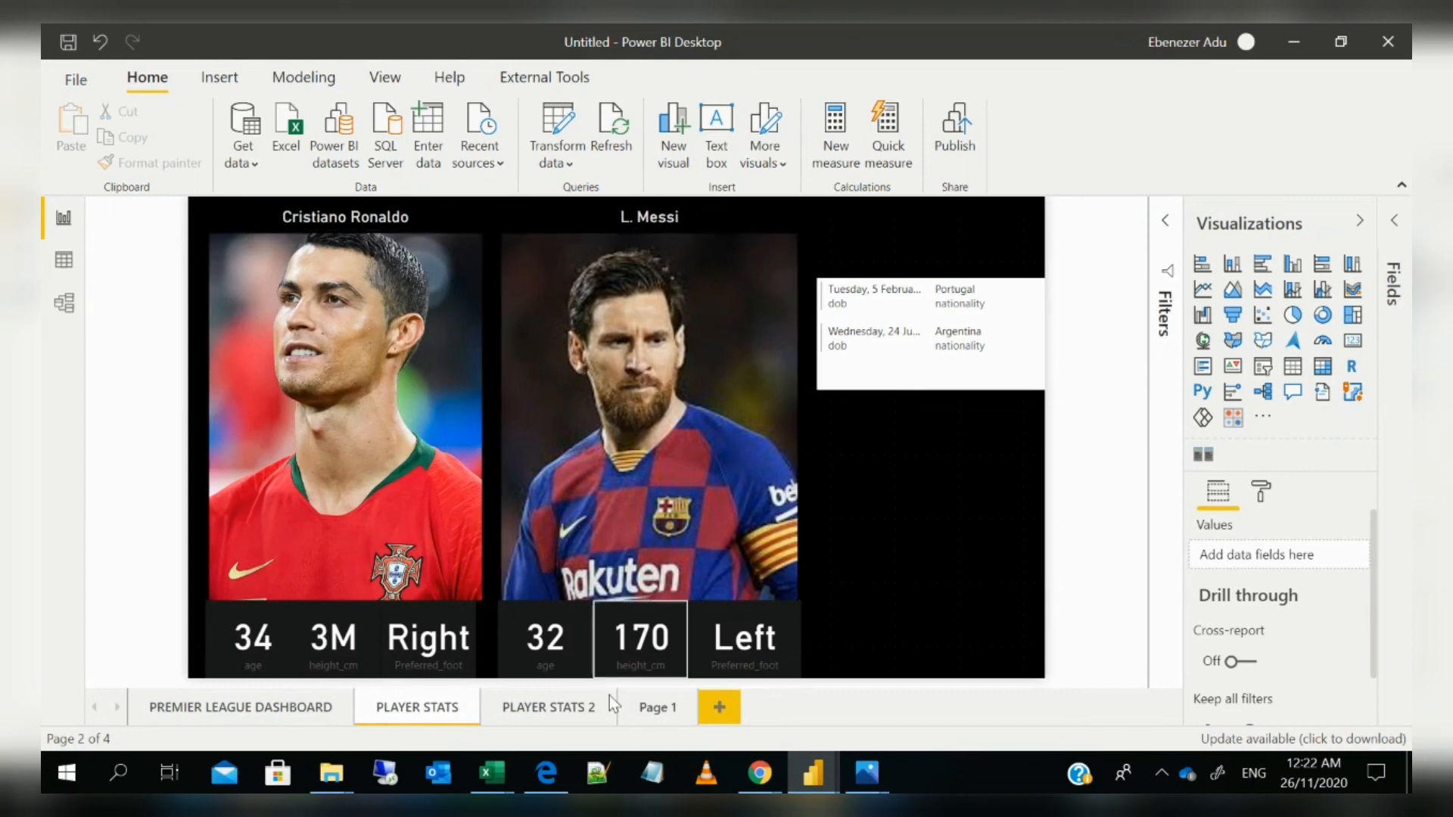
pyautogui.click(565, 712)
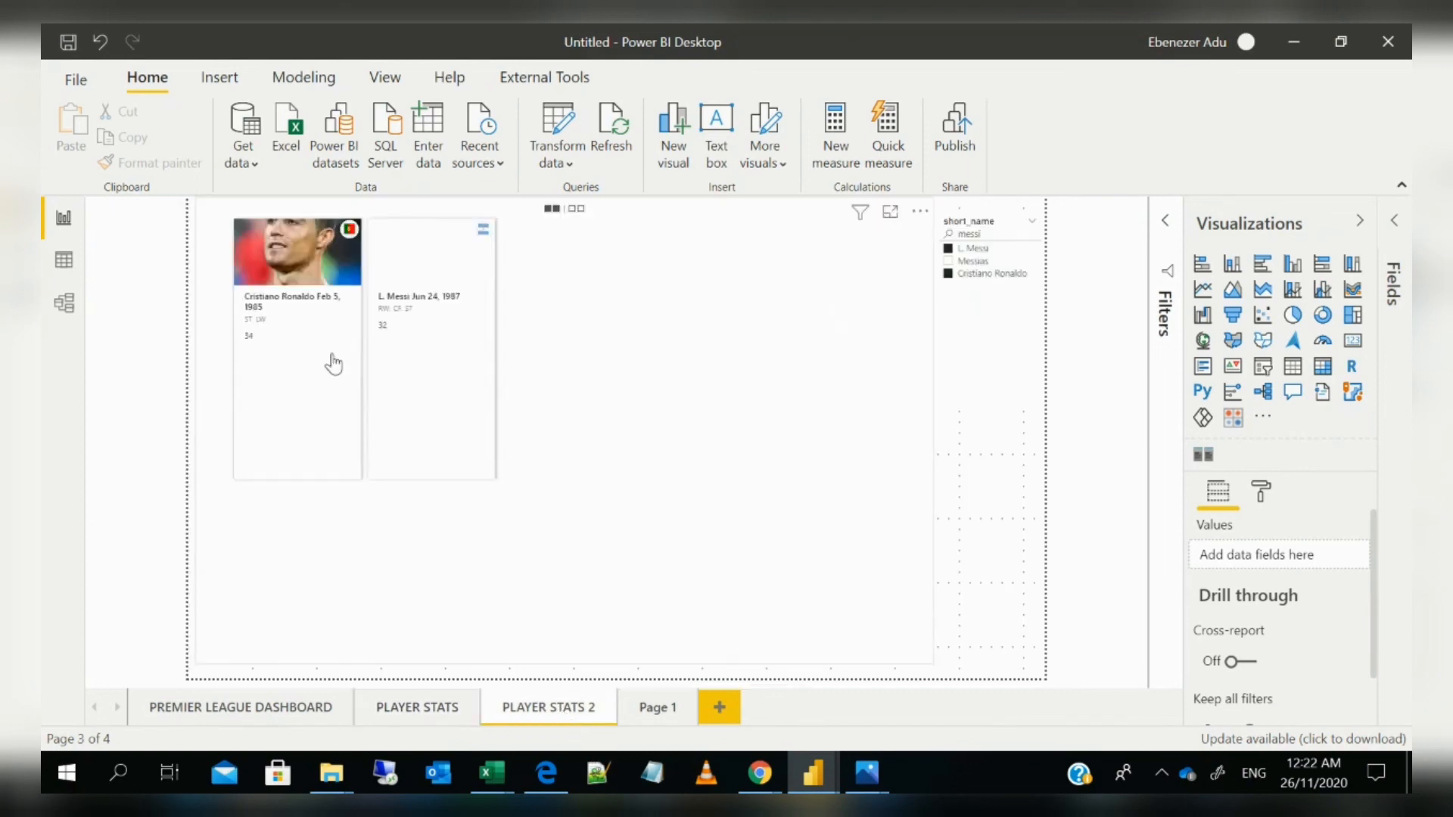
pyautogui.click(329, 283)
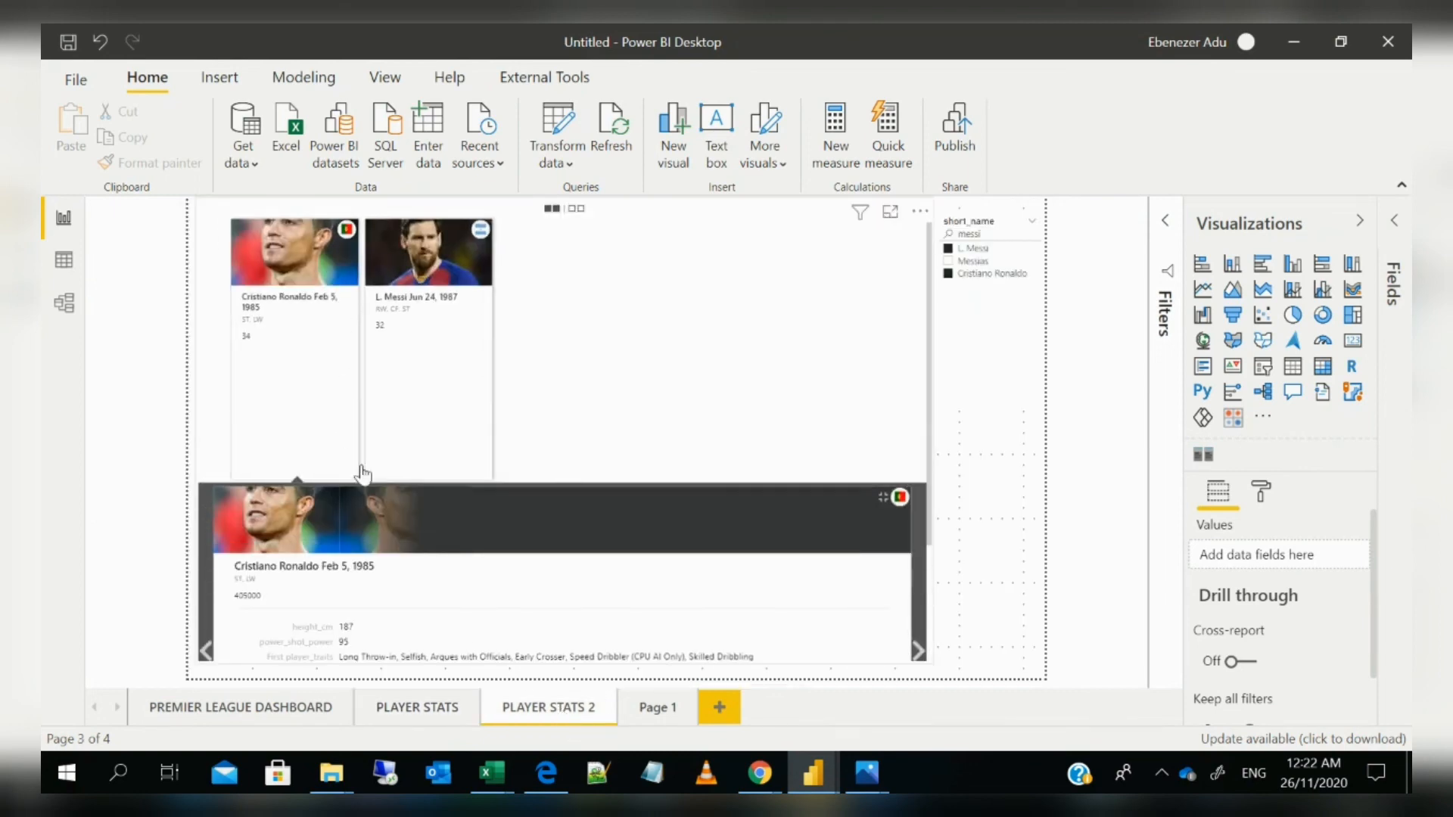
pyautogui.click(251, 711)
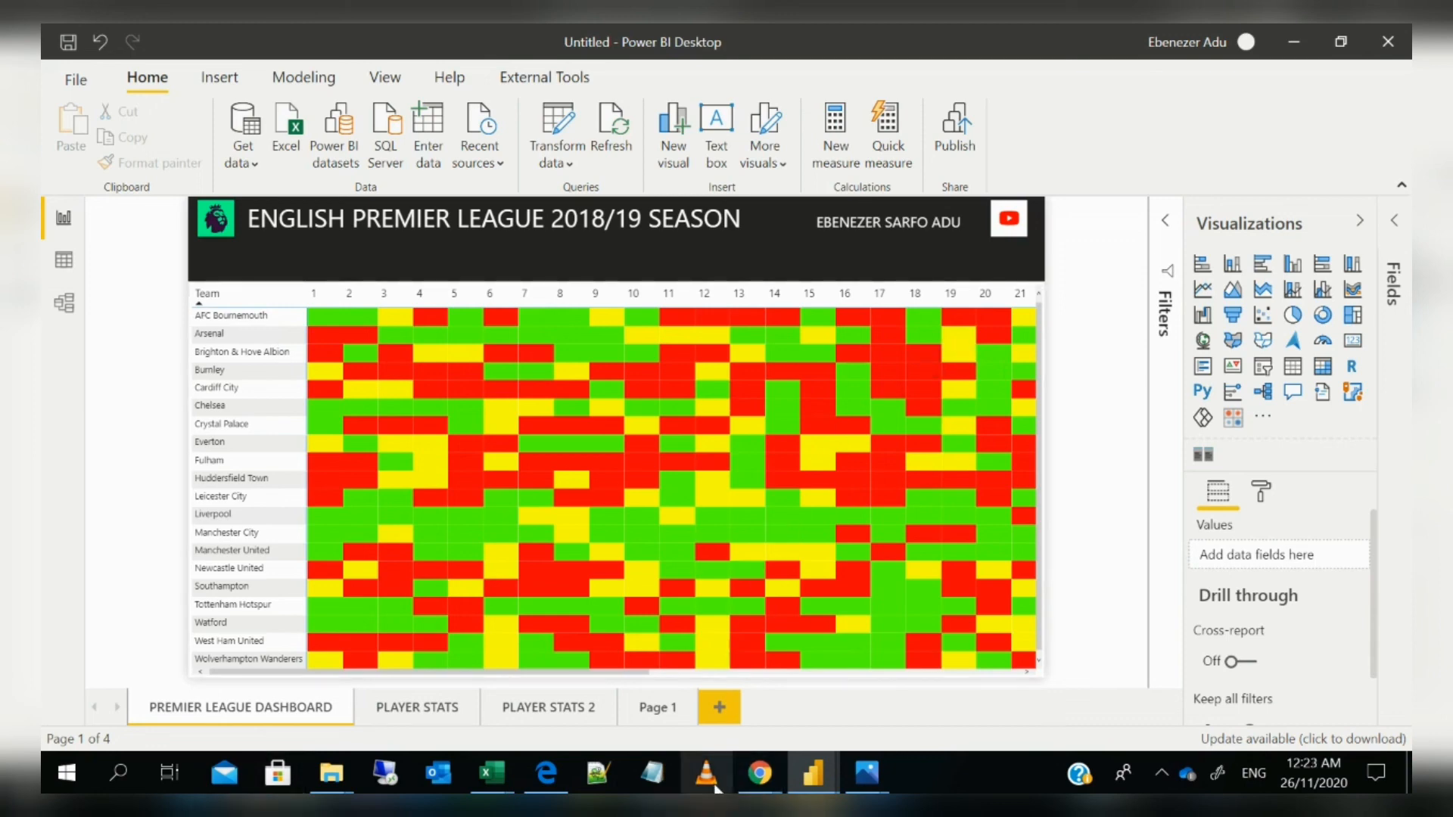
pyautogui.moveTo(759, 772)
pyautogui.click(829, 739)
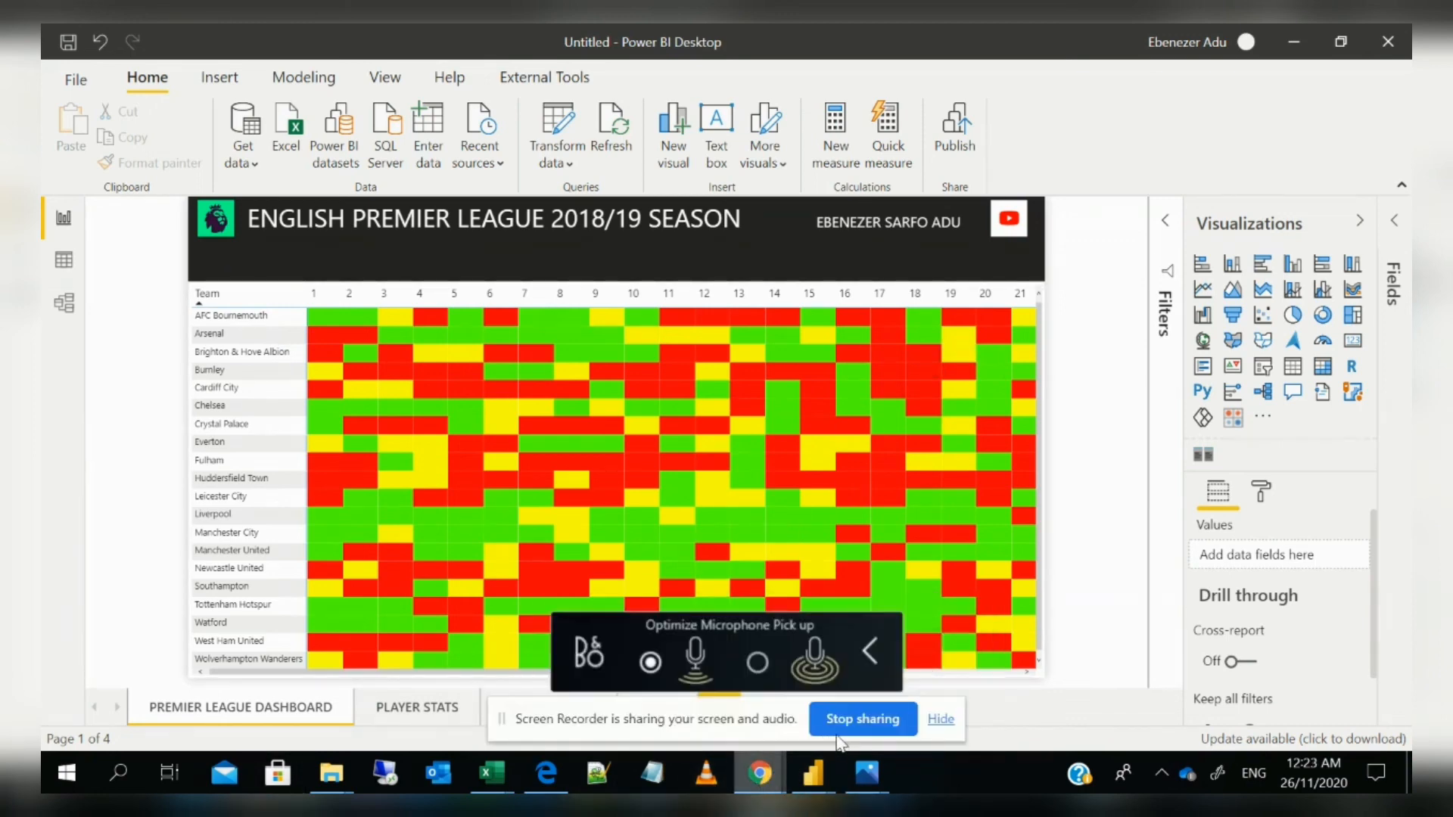